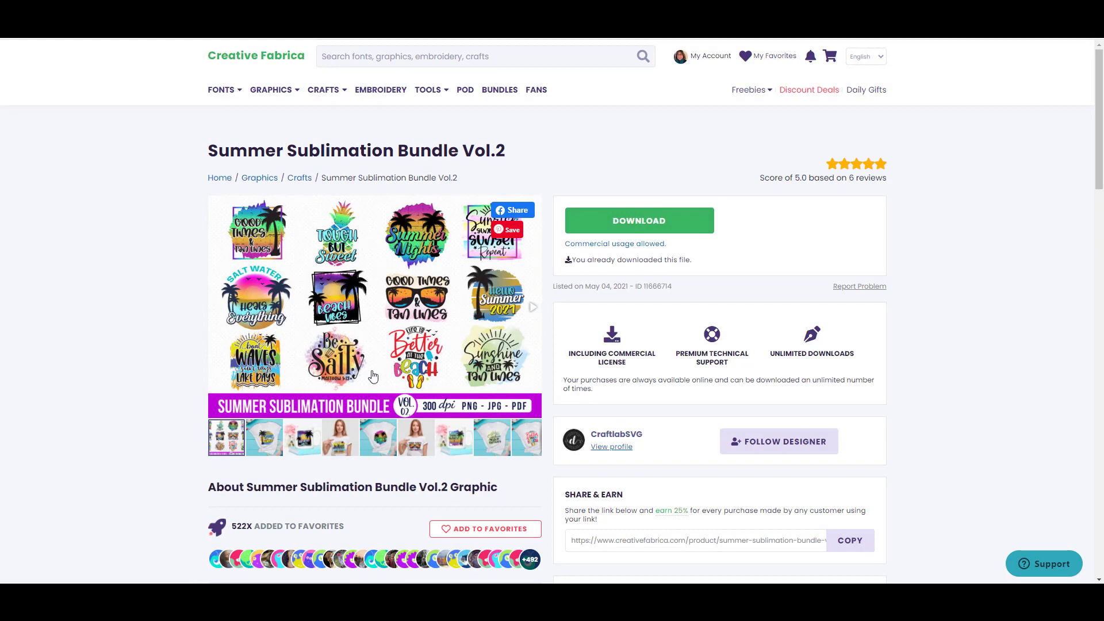
# Examine the shirt and mug preview images in the Summer Sublimation Bundle Vol.2 gallery.
pyautogui.click(265, 447)
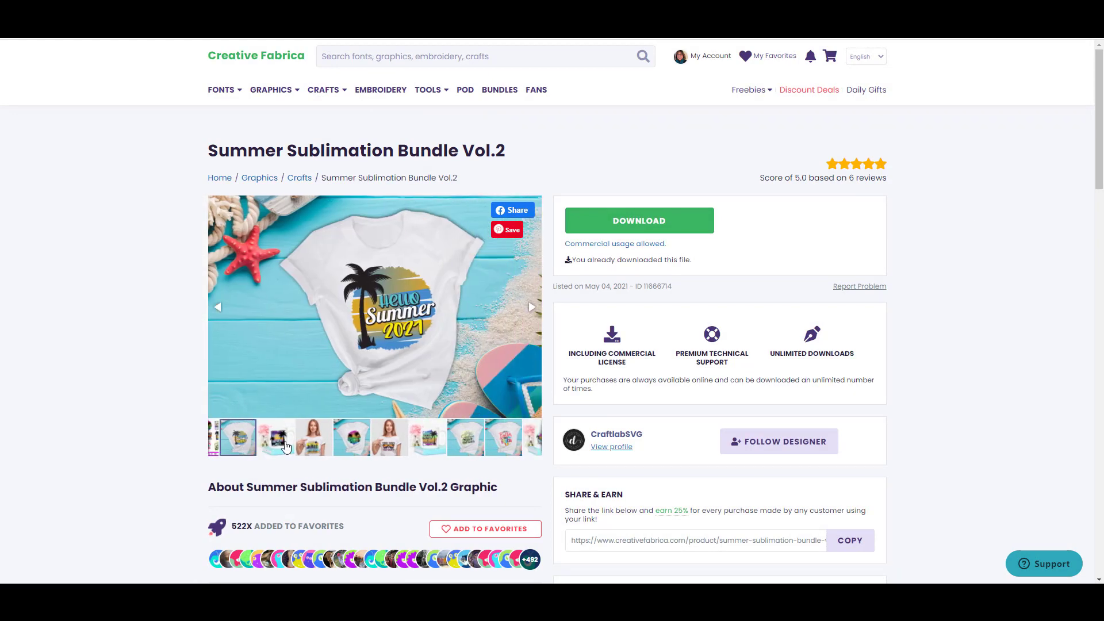
pyautogui.click(310, 448)
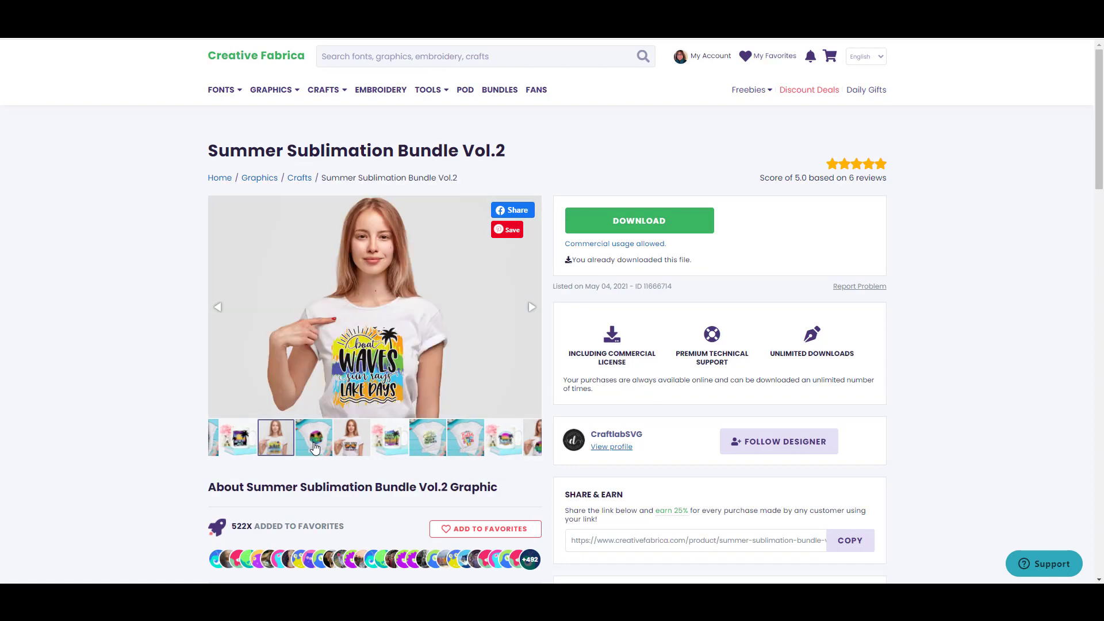
pyautogui.click(352, 450)
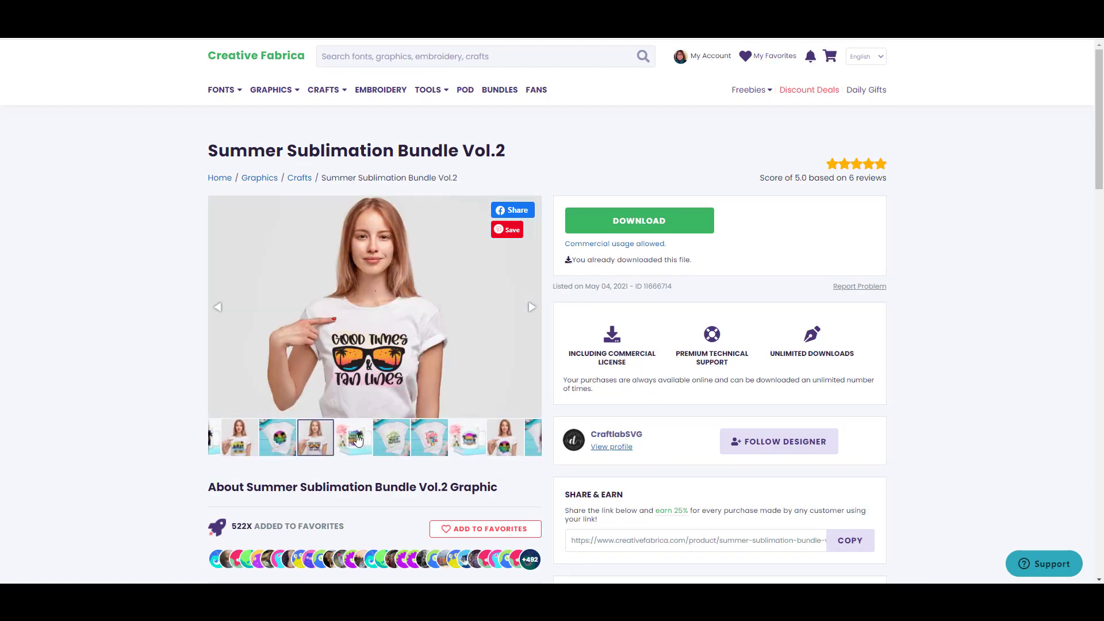
pyautogui.click(373, 441)
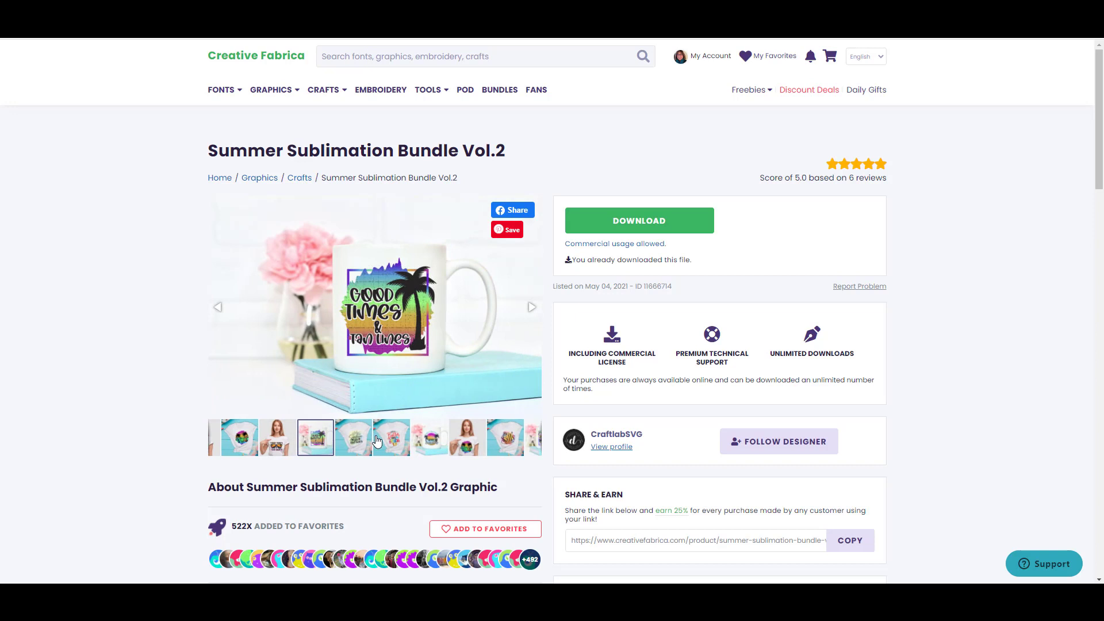
pyautogui.click(376, 441)
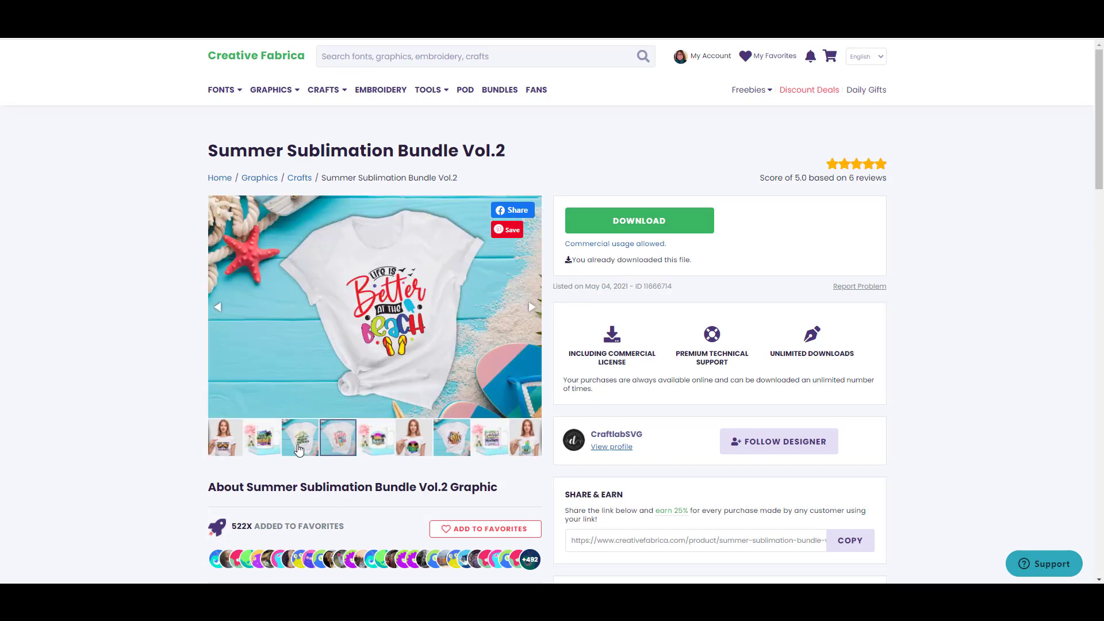
pyautogui.click(263, 446)
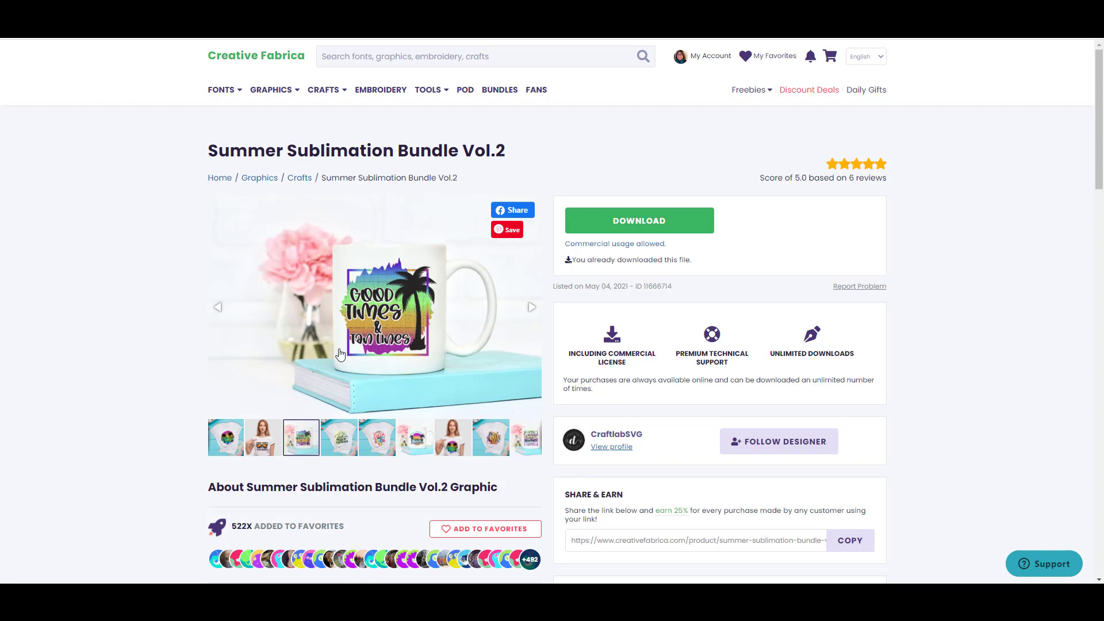
pyautogui.scroll(-1, 362, 413)
pyautogui.scroll(1, 391, 345)
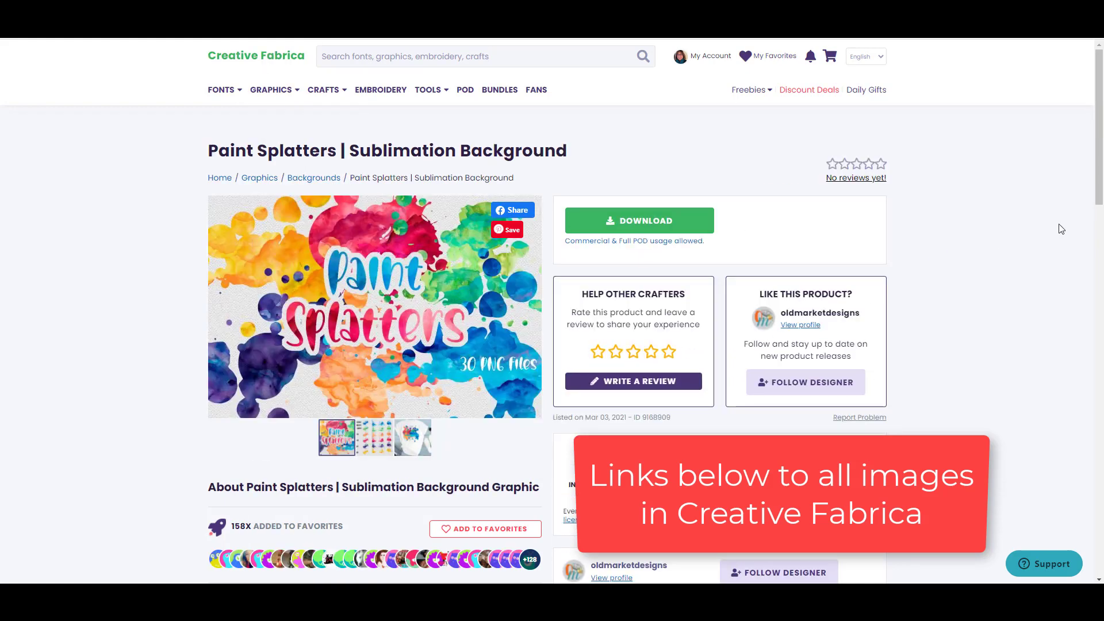
# Examine the product page of the Paint Splatters sublimation background.
pyautogui.scroll(-2, 1061, 229)
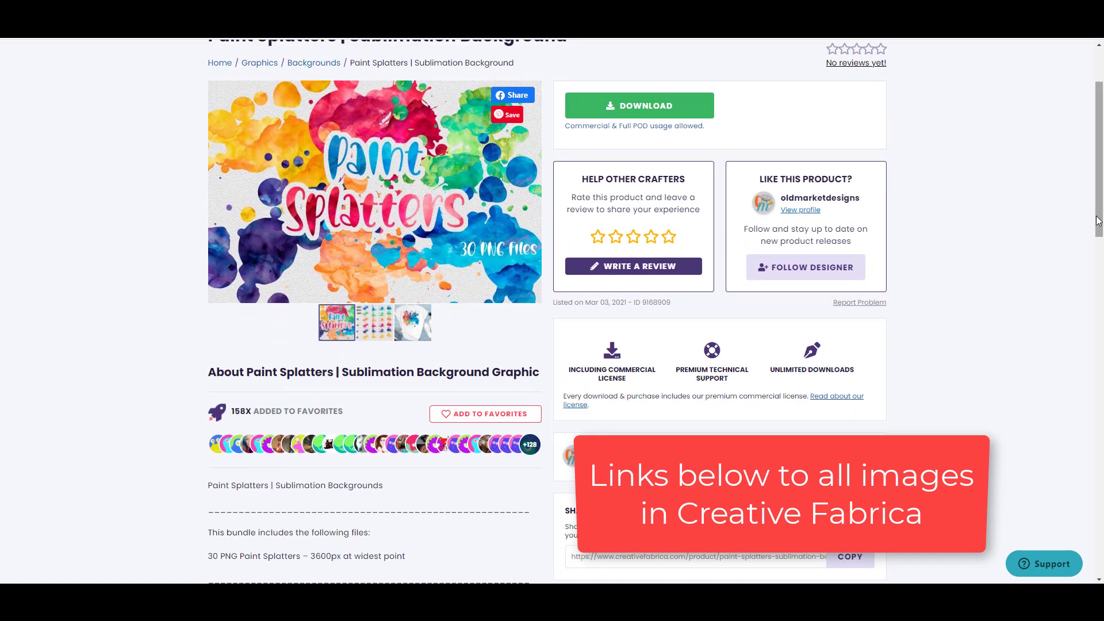
pyautogui.scroll(-2, 1098, 221)
pyautogui.scroll(3, 547, 216)
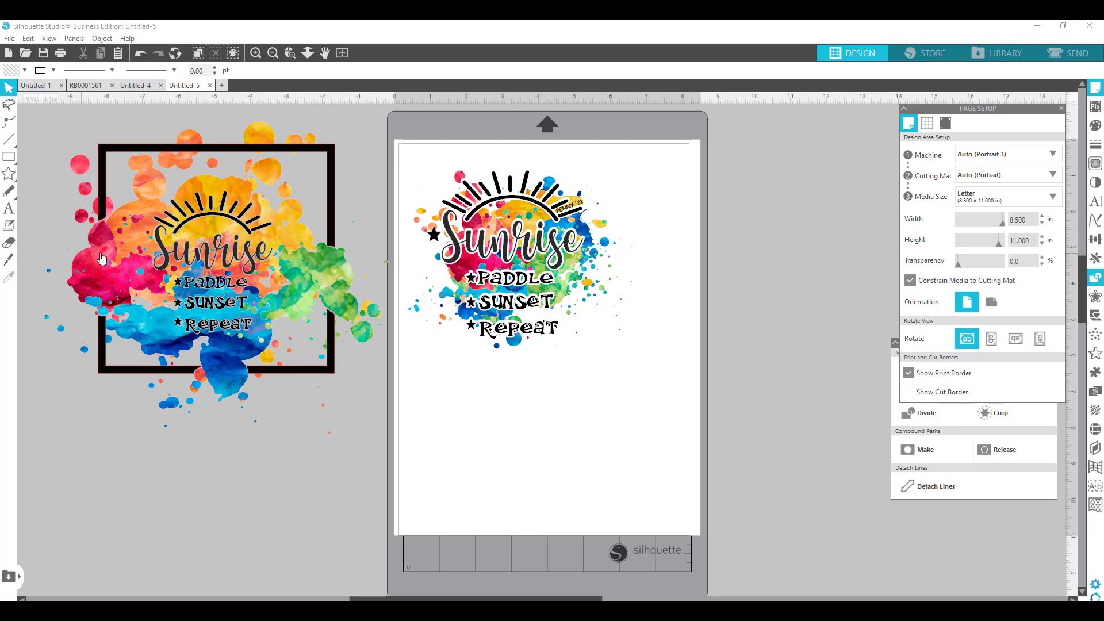
# In Silhouette Studio, shrink the framed Sunrise design to a small thumbnail and move the other Sunrise design off the page beside the mat.
pyautogui.moveTo(156, 231)
pyautogui.mouseDown()
pyautogui.moveTo(193, 280)
pyautogui.moveTo(154, 224)
pyautogui.mouseUp()
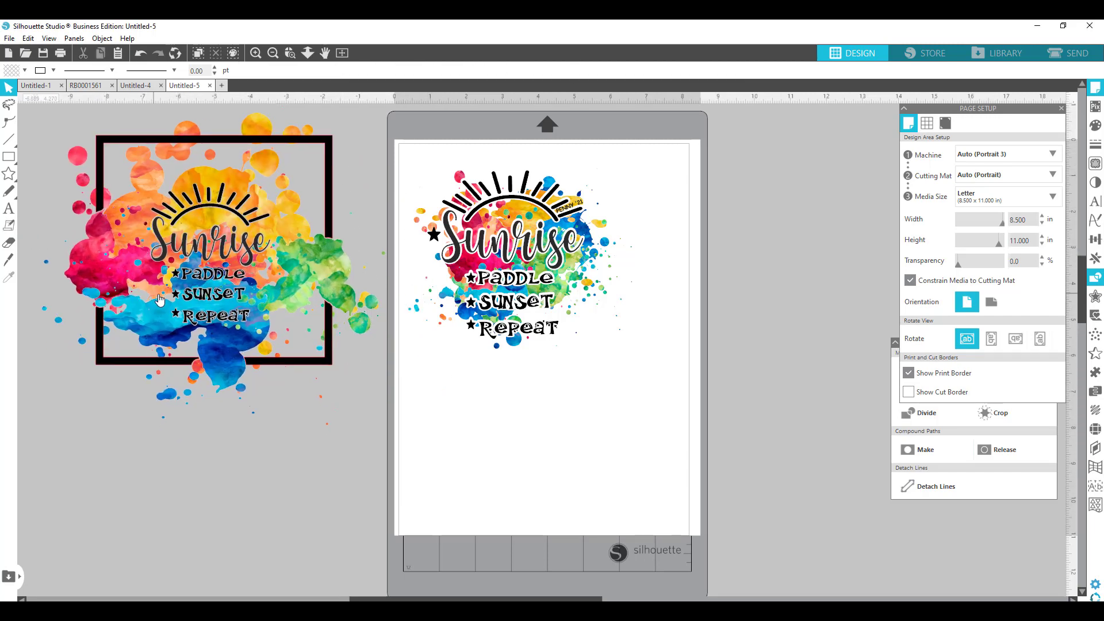
pyautogui.moveTo(184, 285); pyautogui.dragTo(156, 293)
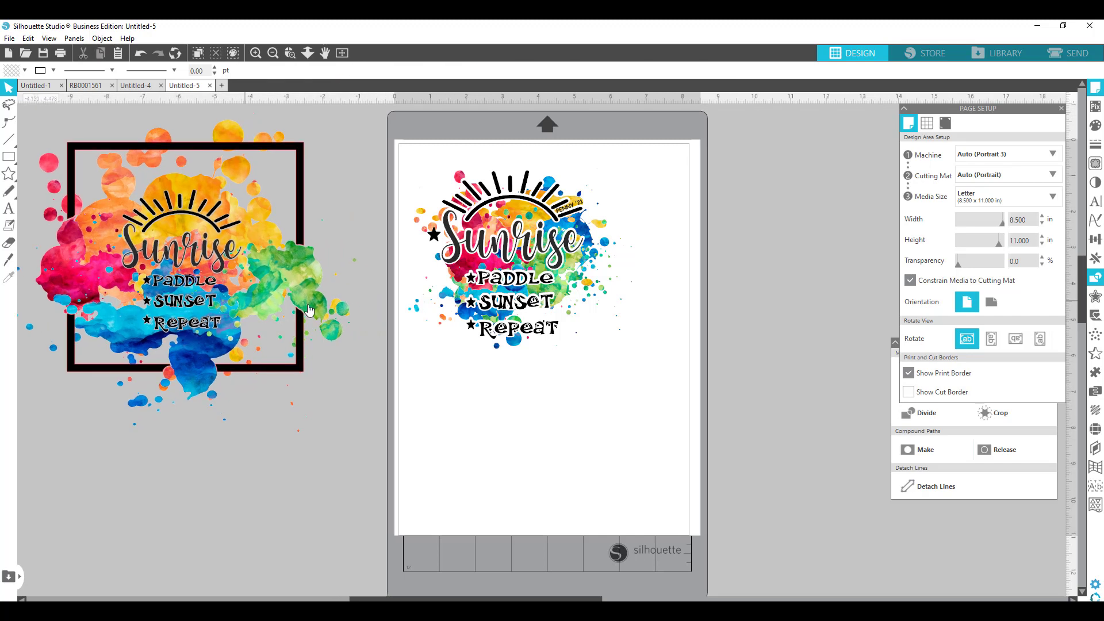
pyautogui.click(487, 293)
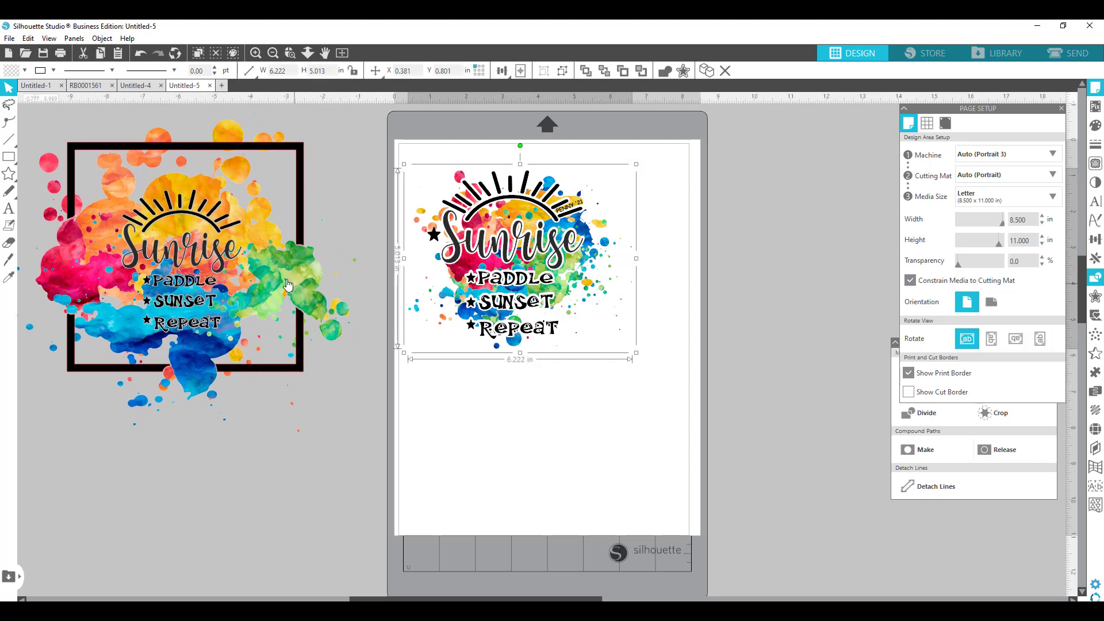
pyautogui.click(254, 211)
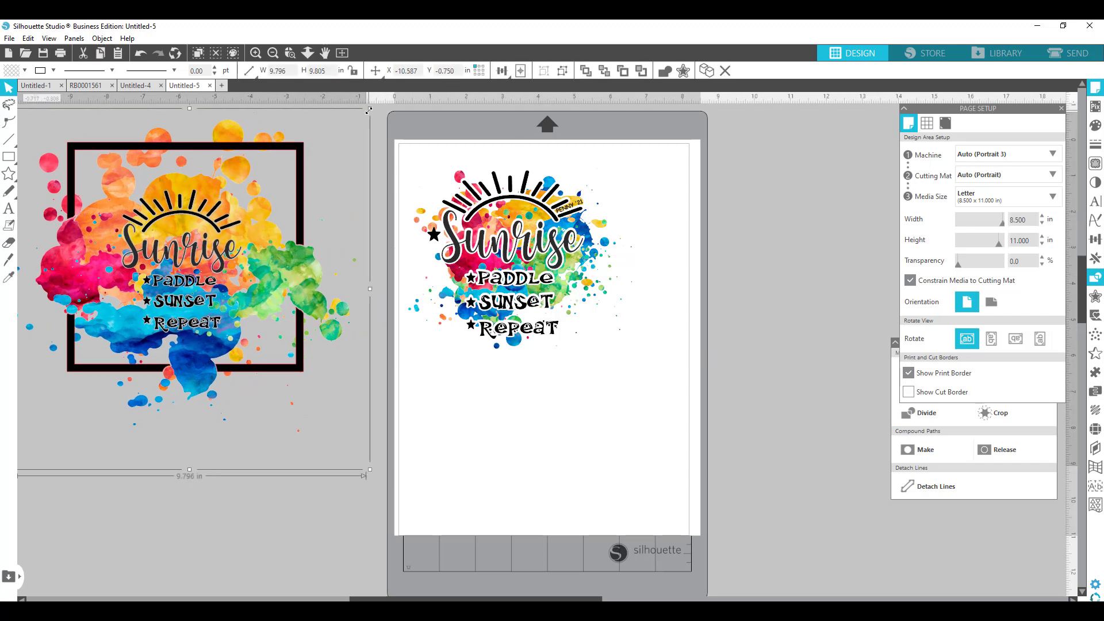
pyautogui.moveTo(191, 260); pyautogui.dragTo(101, 456)
pyautogui.moveTo(437, 284); pyautogui.dragTo(110, 244)
pyautogui.click(4, 158)
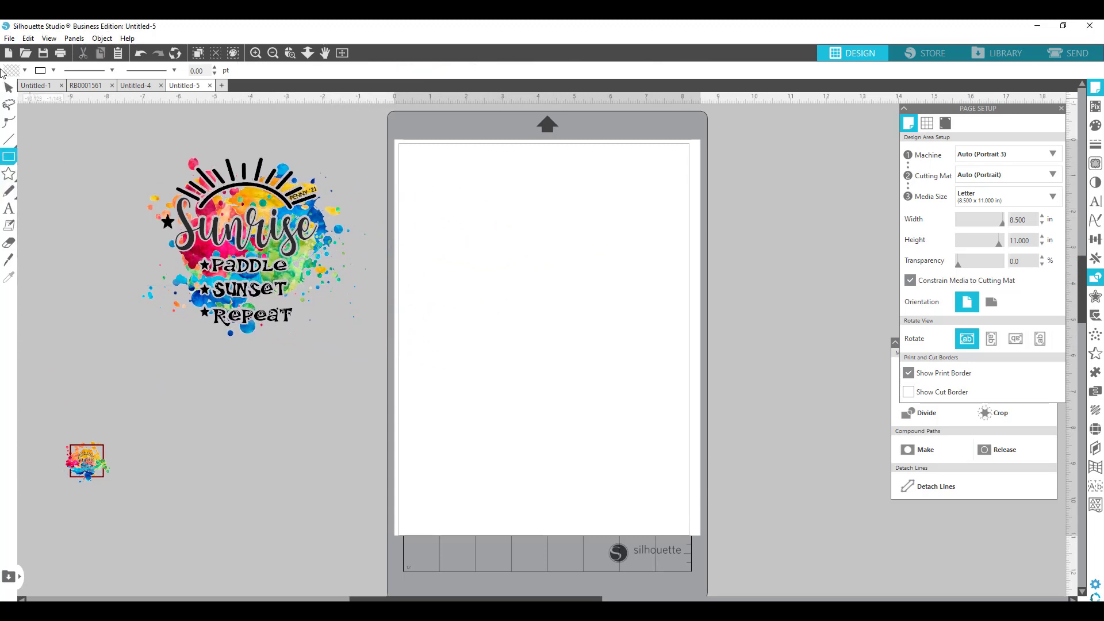
pyautogui.click(7, 39)
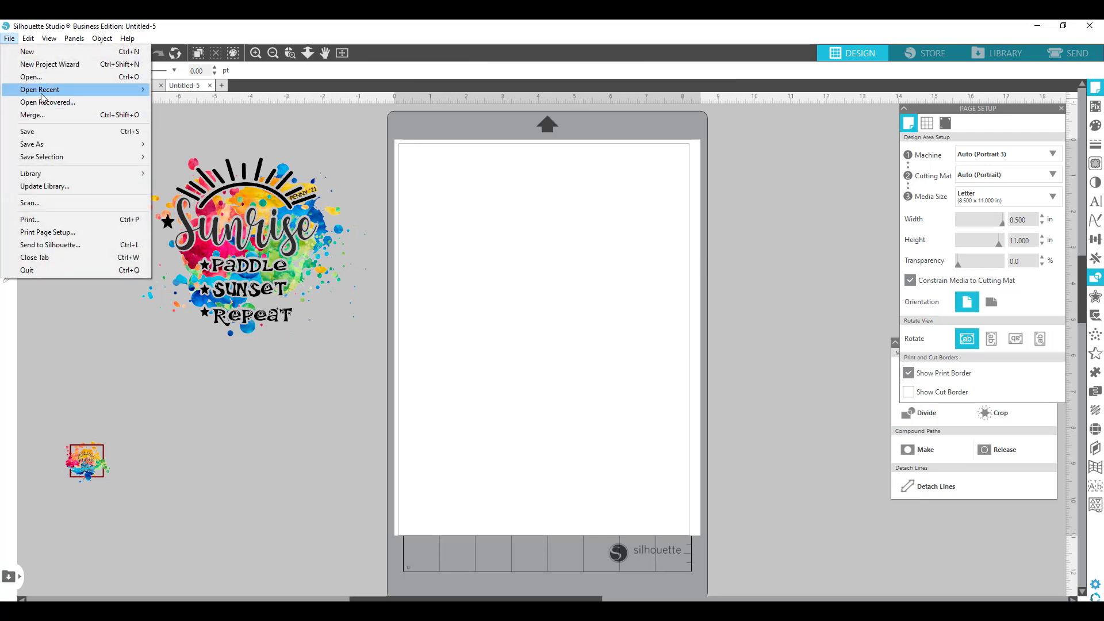
pyautogui.click(42, 117)
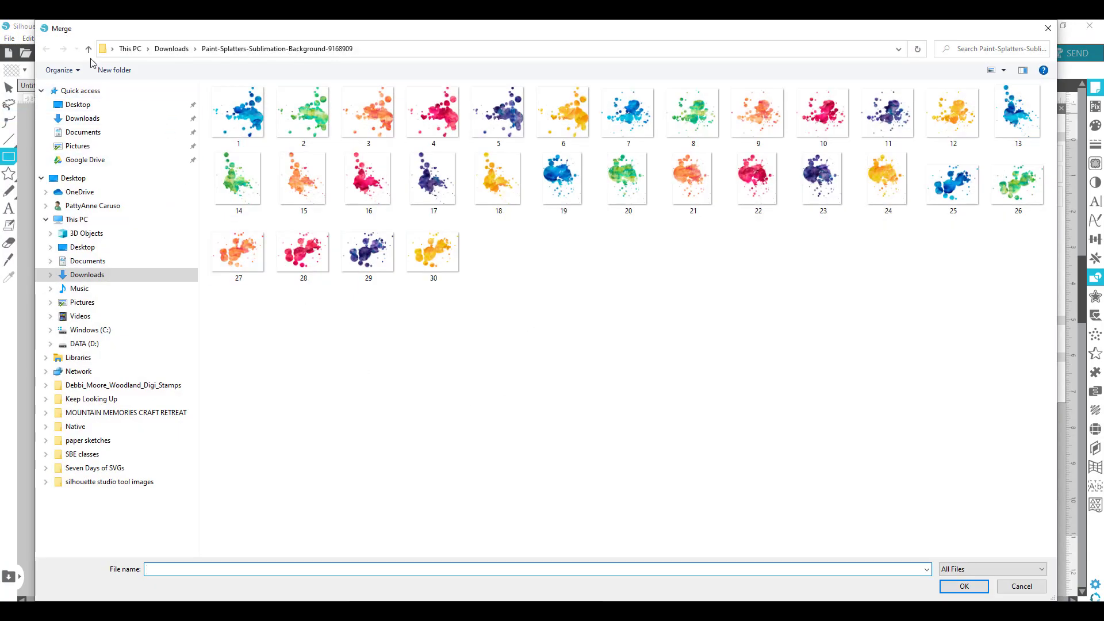
pyautogui.click(88, 51)
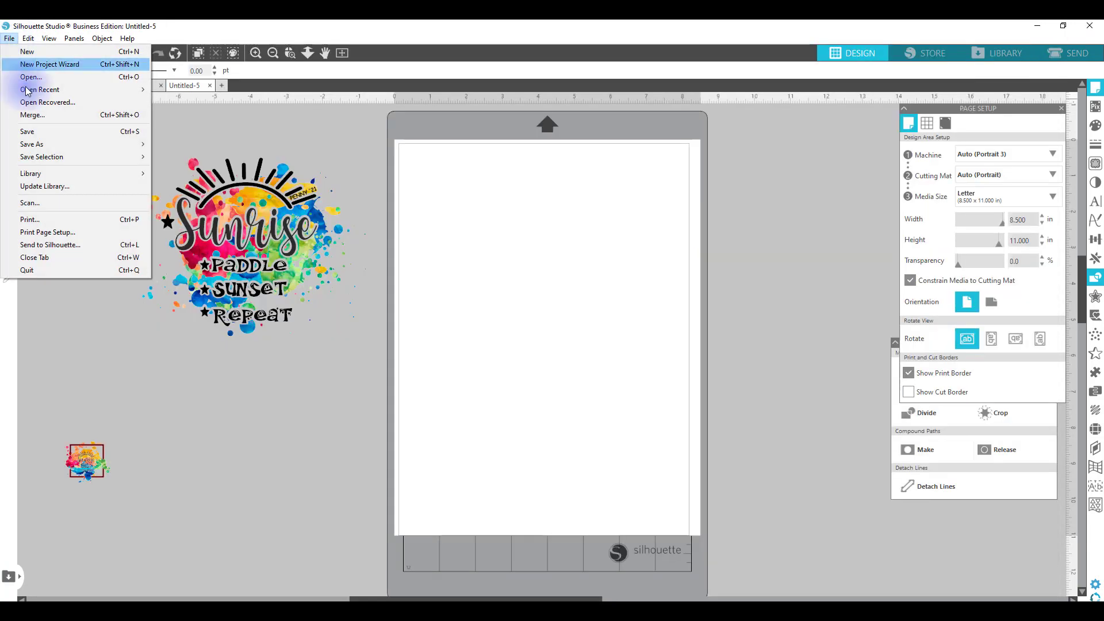
# Merge the mug photo from the Mug-Mockup-4067918 folder in Downloads into the design, removing any stray rectangle drawn over it.
pyautogui.click(40, 117)
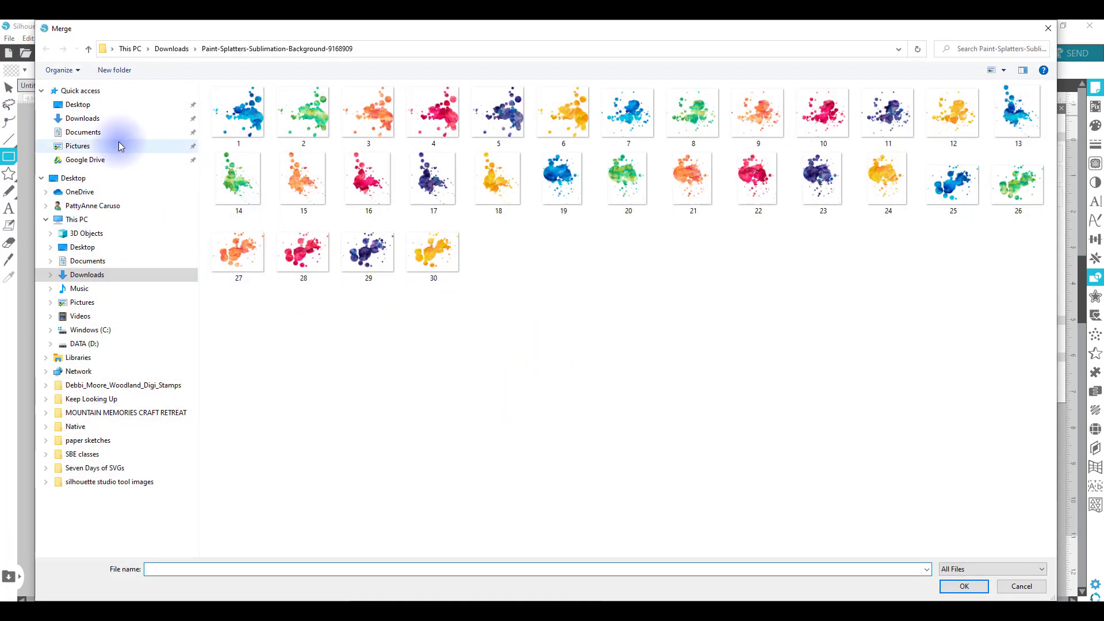
pyautogui.click(98, 125)
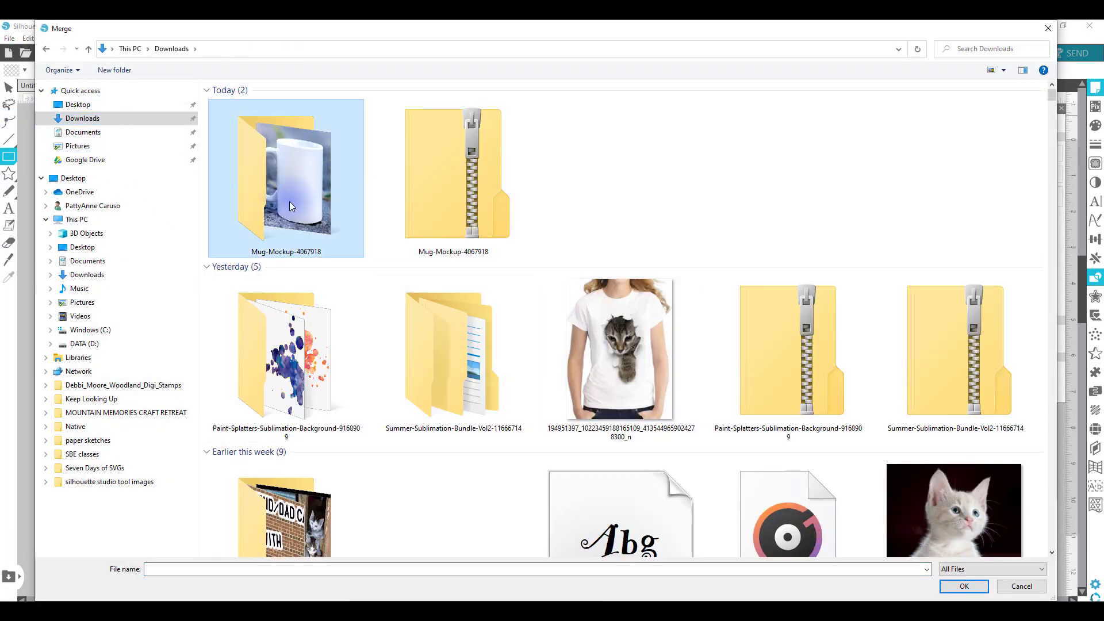
pyautogui.doubleClick(348, 193)
pyautogui.doubleClick(233, 124)
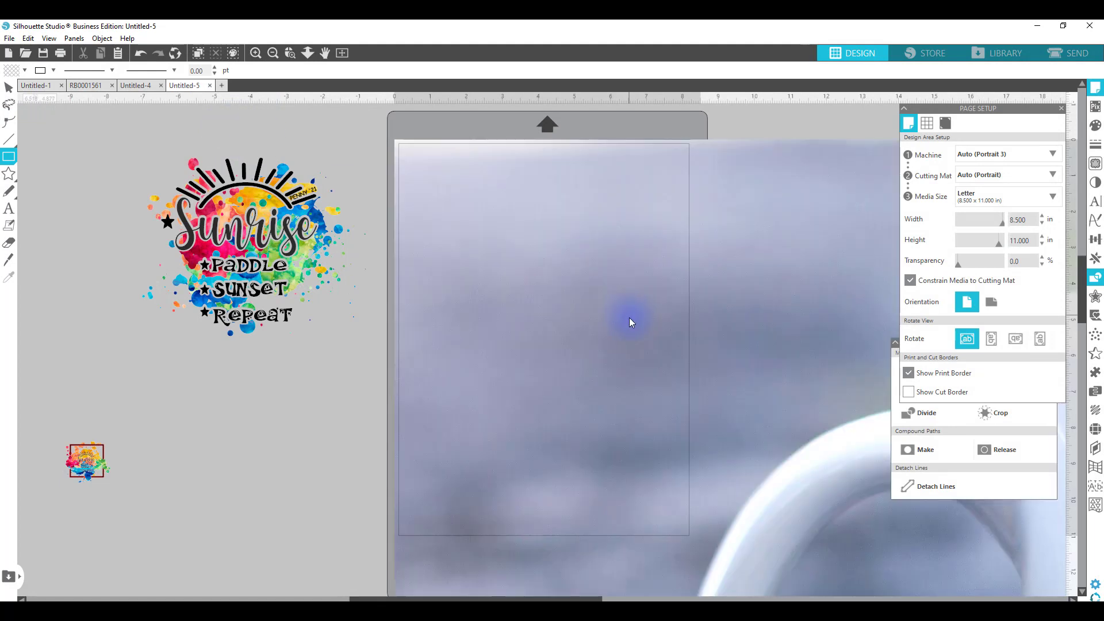
pyautogui.moveTo(801, 288)
pyautogui.mouseDown()
pyautogui.moveTo(276, 98)
pyautogui.moveTo(456, 200)
pyautogui.moveTo(505, 246)
pyautogui.mouseUp()
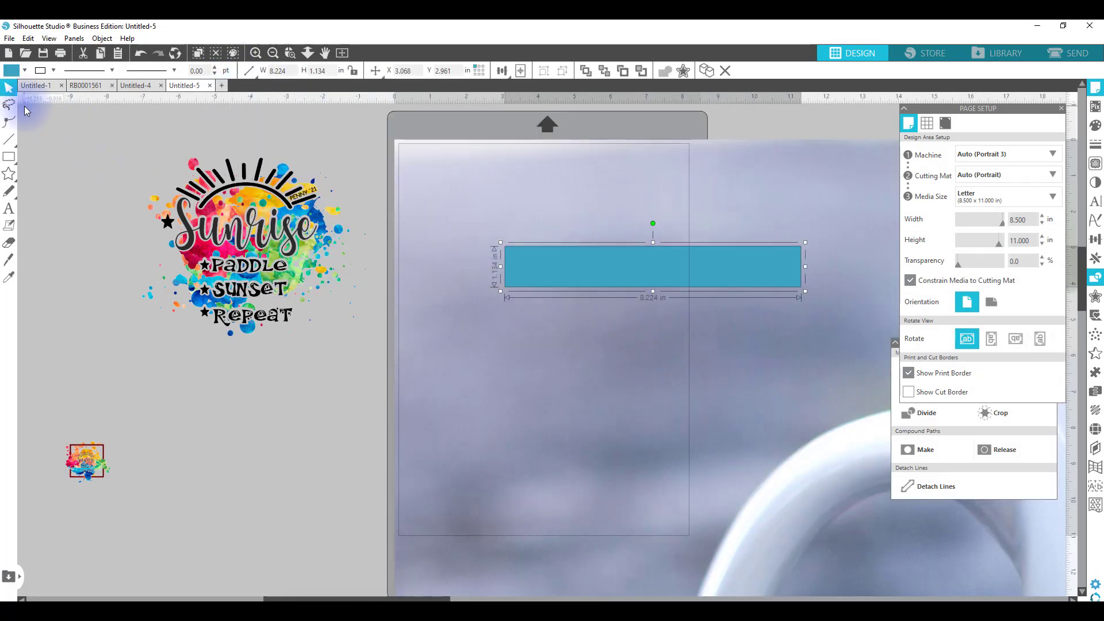
pyautogui.press('Delete')
# Set the mug photo's width to 5 in with the aspect ratio locked, and place it on the upper part of the page.
pyautogui.click(419, 213)
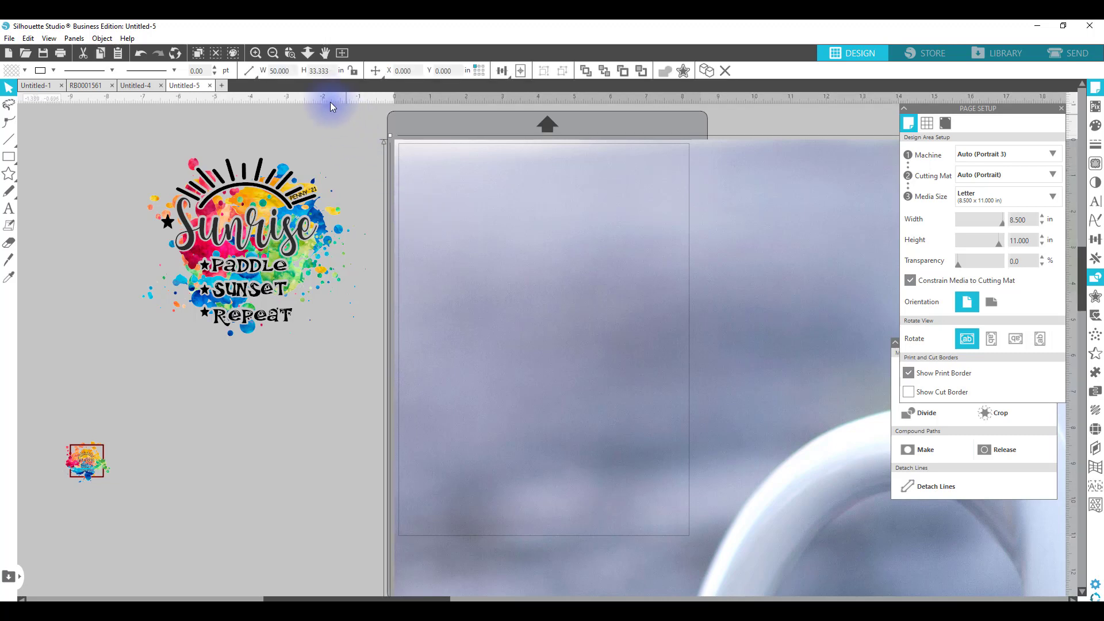
pyautogui.click(354, 70)
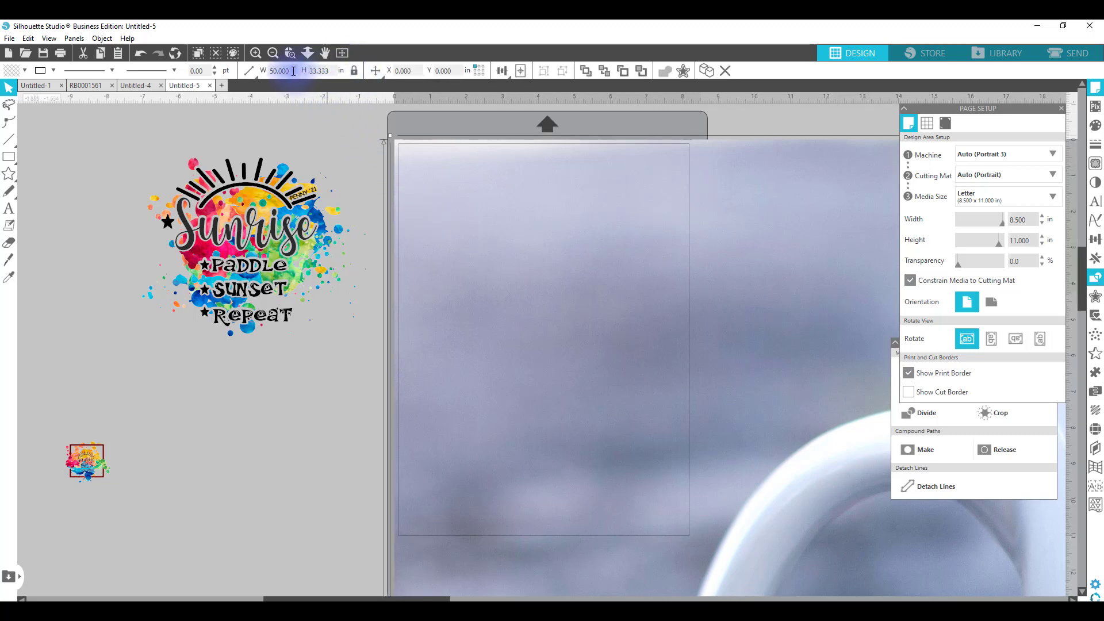
pyautogui.write('5')
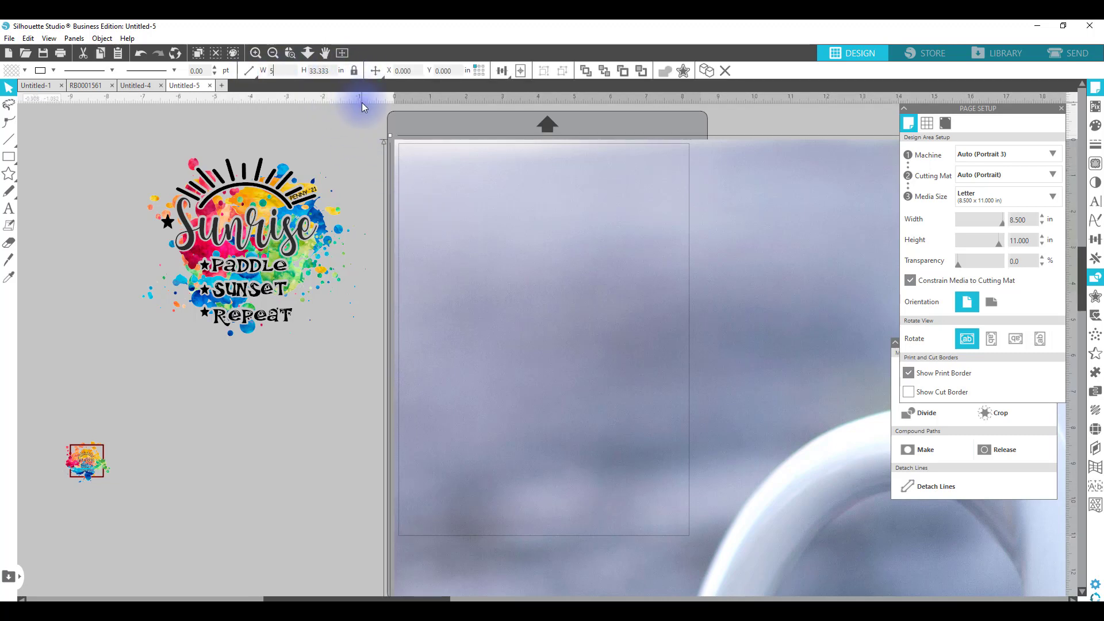
pyautogui.press('Return')
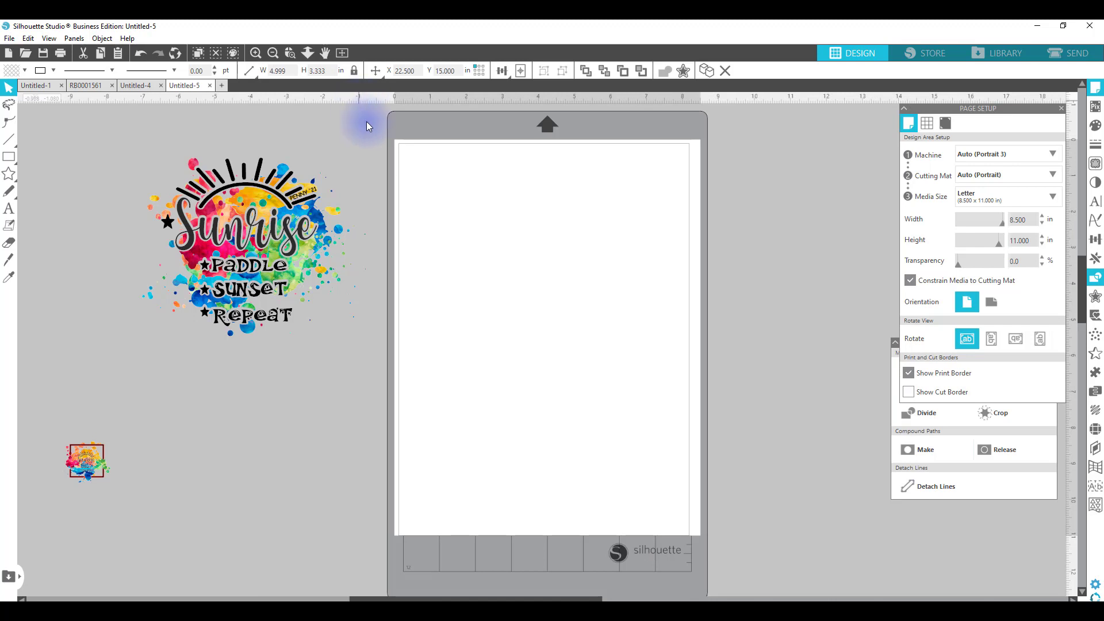
pyautogui.click(522, 70)
pyautogui.moveTo(509, 320); pyautogui.dragTo(472, 225)
pyautogui.click(703, 345)
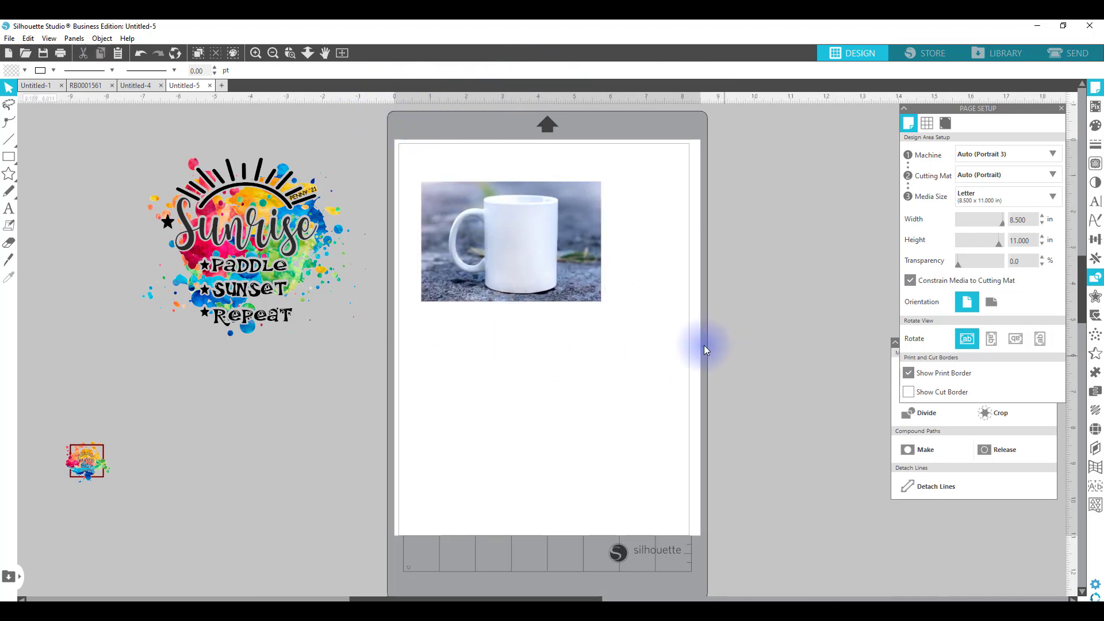
# Scale the Sunrise design down to about 3.17 in wide and place it on the page below the mug photo.
pyautogui.click(253, 304)
pyautogui.moveTo(369, 341); pyautogui.dragTo(260, 252)
pyautogui.moveTo(224, 226); pyautogui.dragTo(530, 388)
# Bring the Sunrise design to the front, place it on the mug, and enlarge both so the photo is about 8.51 in wide.
pyautogui.rightClick(534, 389)
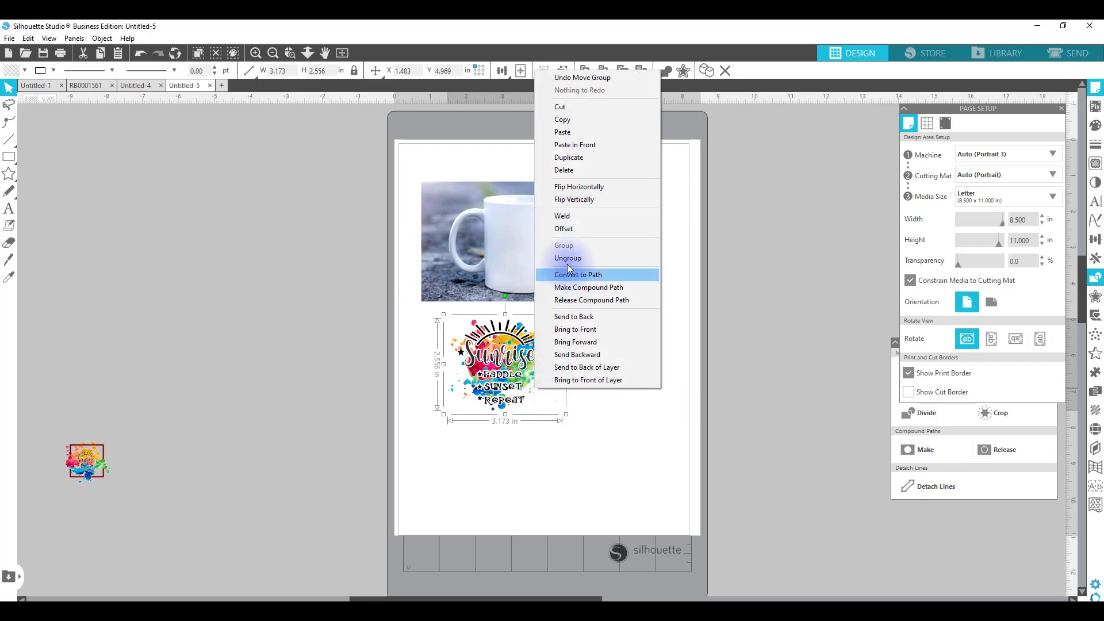
pyautogui.click(578, 329)
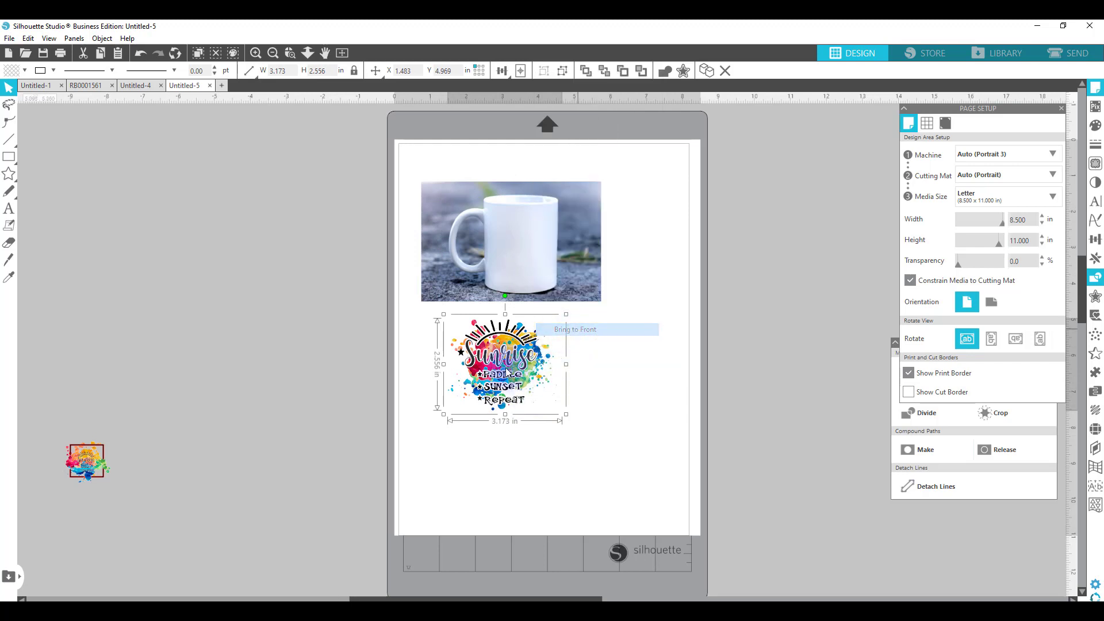
pyautogui.moveTo(507, 374); pyautogui.dragTo(520, 263)
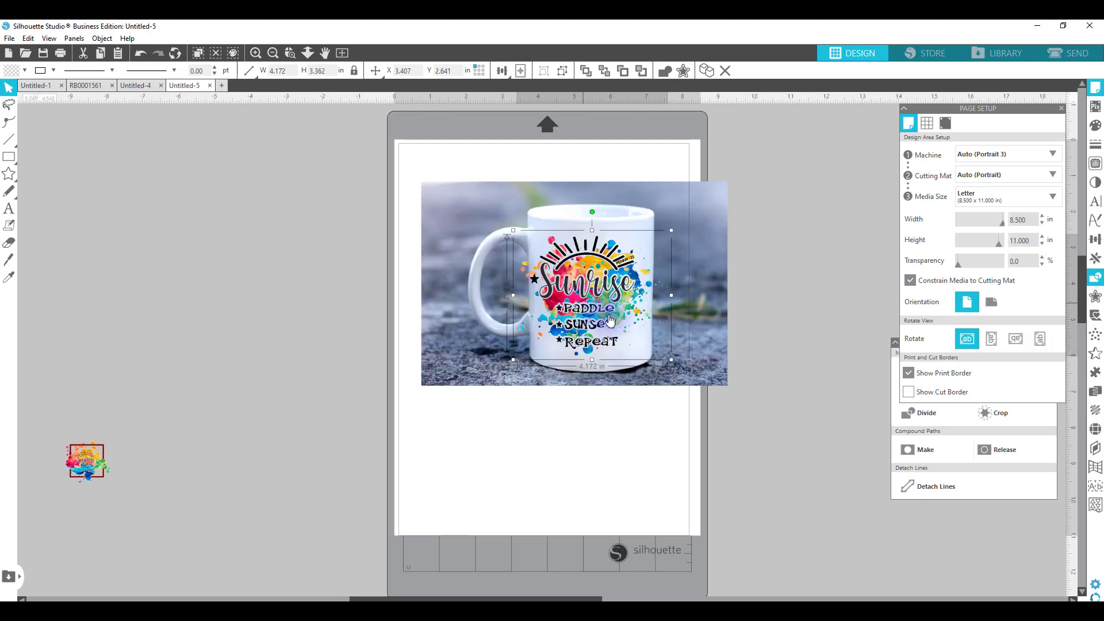
pyautogui.click(819, 380)
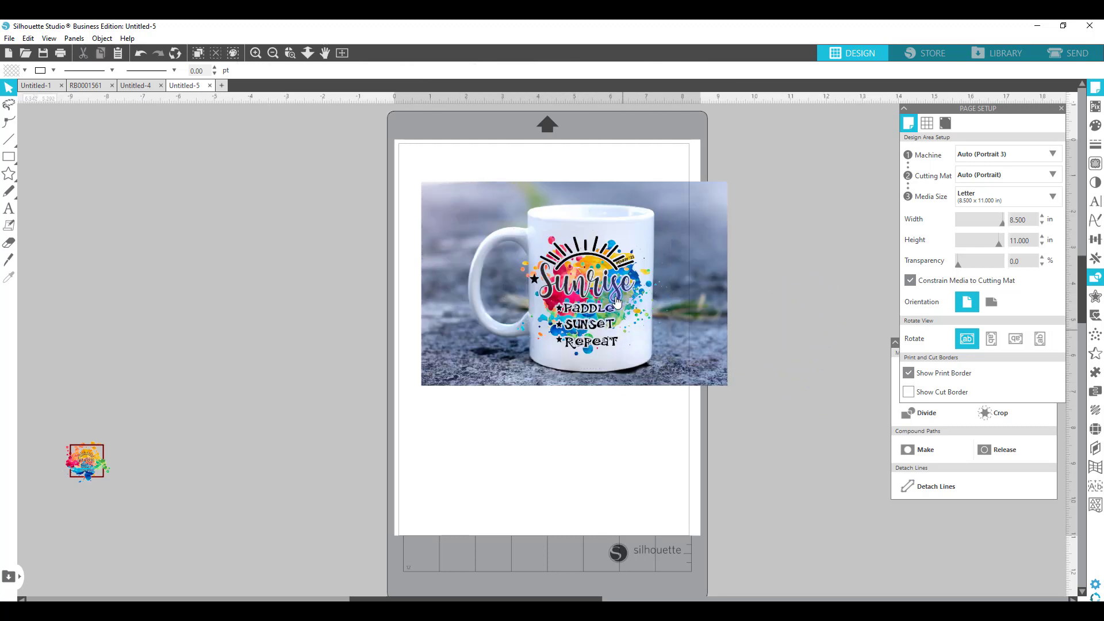
# Try squeezing the Sunrise design on the mug to about 1.87 in wide, and undo the change.
pyautogui.click(548, 304)
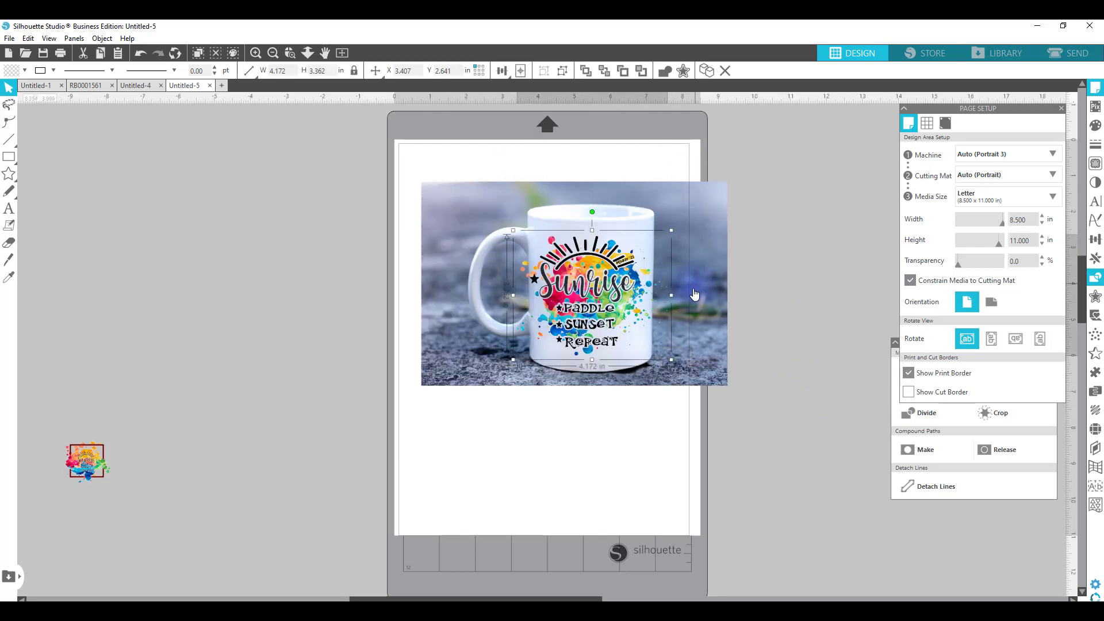
pyautogui.moveTo(665, 298); pyautogui.dragTo(603, 307)
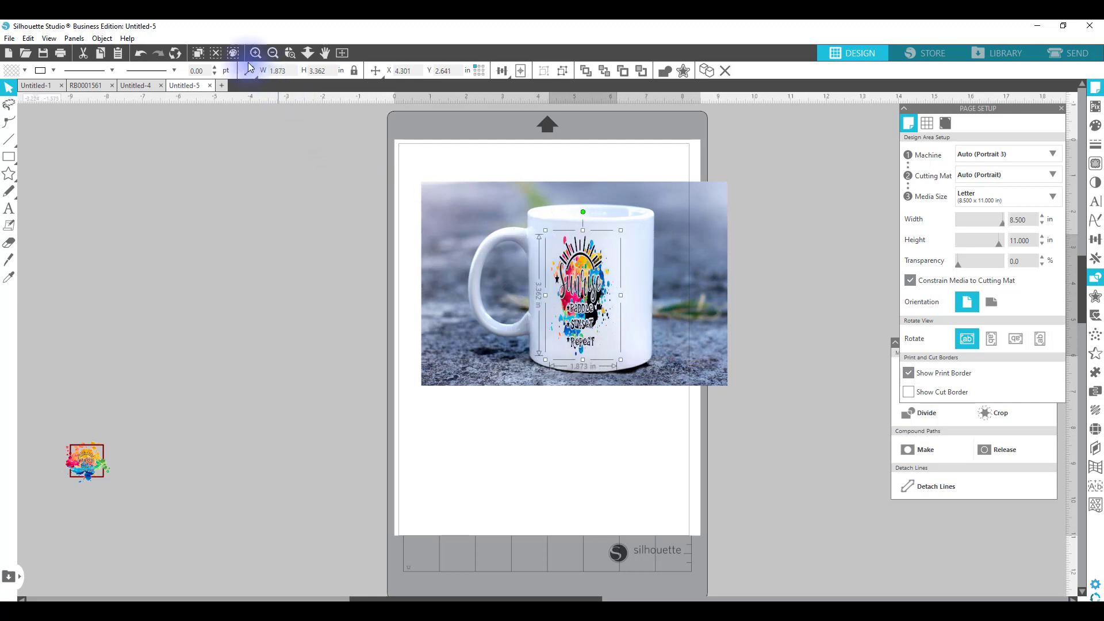
pyautogui.click(141, 53)
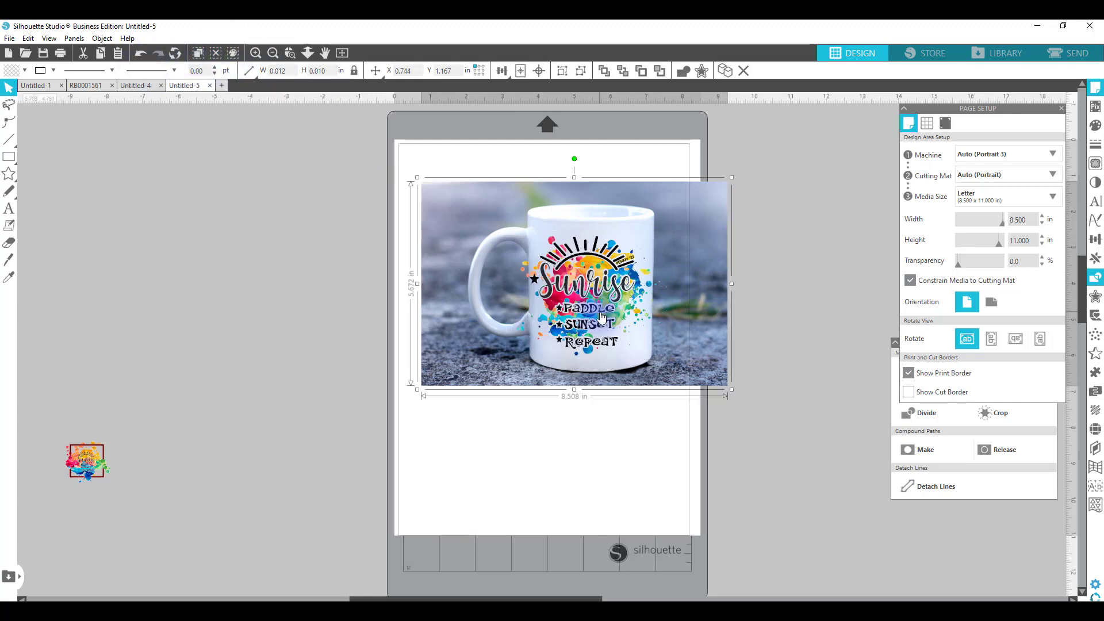
# Move the mug mockup off the page and draw a rectangle about 5.89 by 3.87 in on the page.
pyautogui.moveTo(598, 318); pyautogui.dragTo(223, 271)
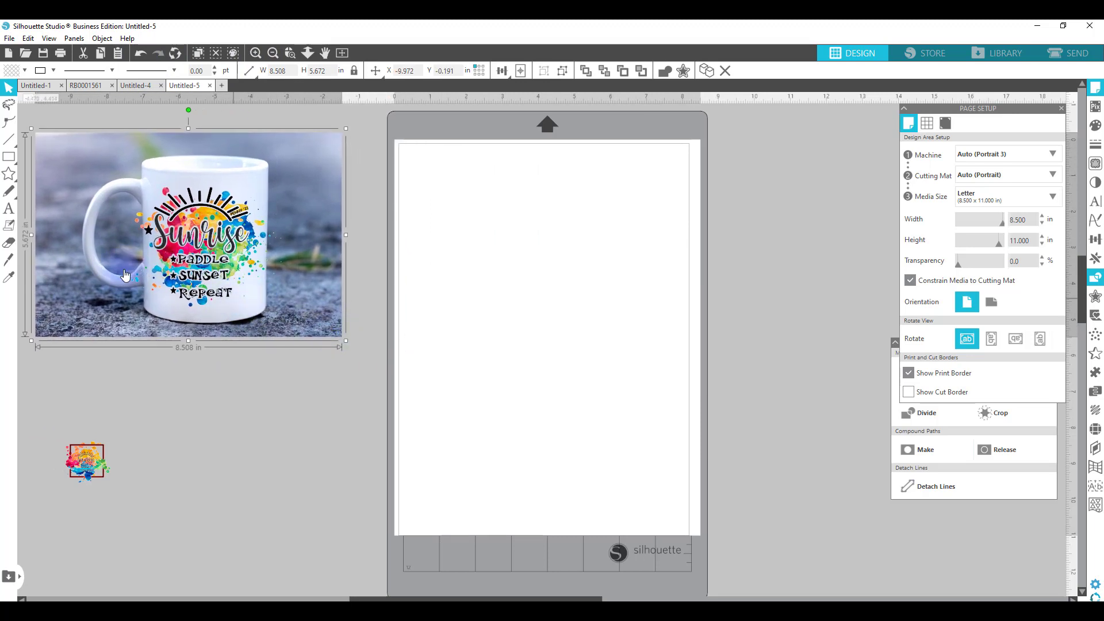
pyautogui.click(8, 156)
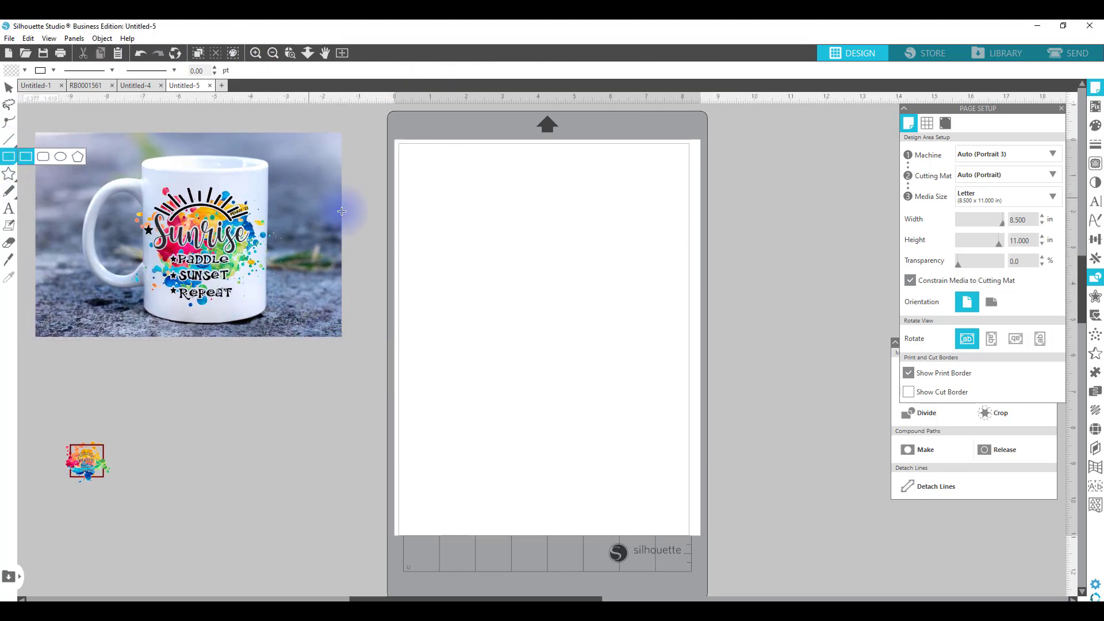
pyautogui.moveTo(433, 206); pyautogui.dragTo(645, 343)
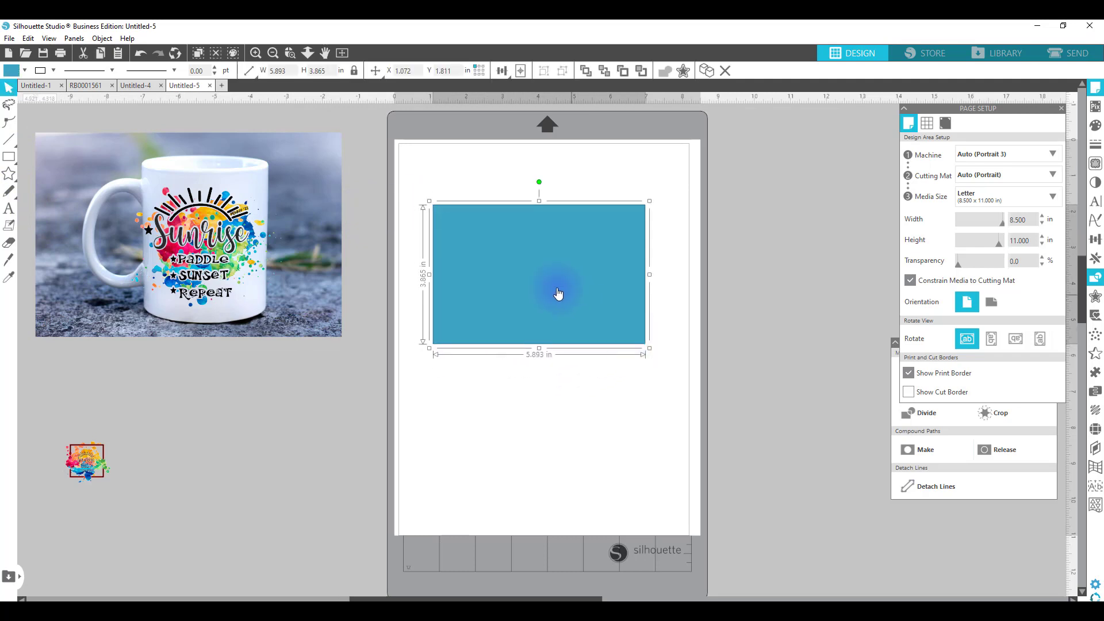
# Unlock the rectangle's aspect ratio and set its size to 4 in wide by 3.5 in high.
pyautogui.click(355, 70)
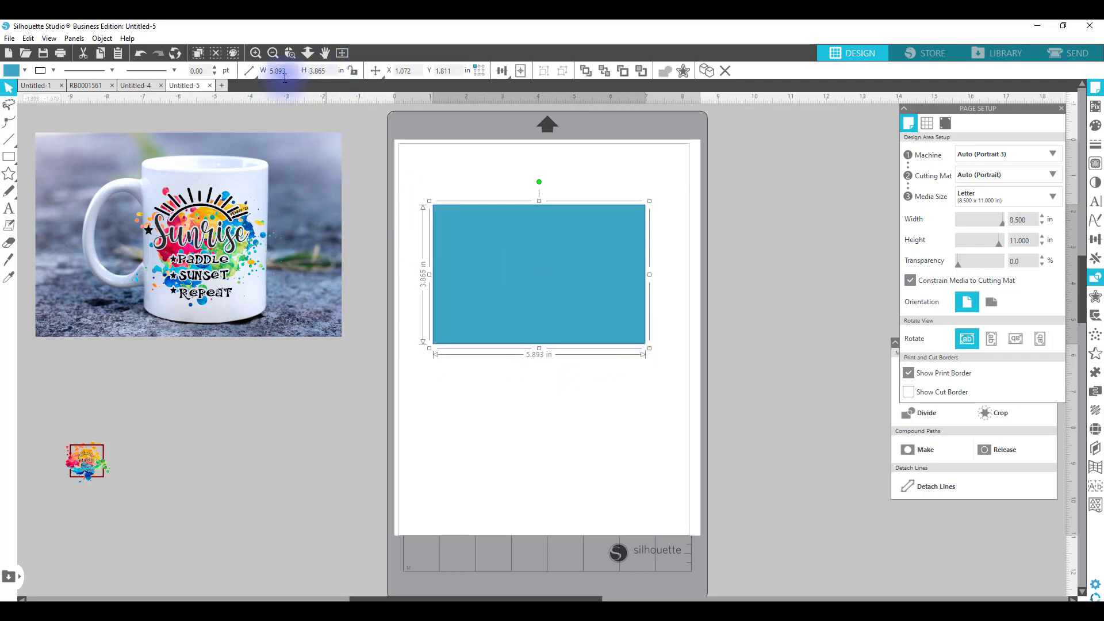
pyautogui.doubleClick(294, 73)
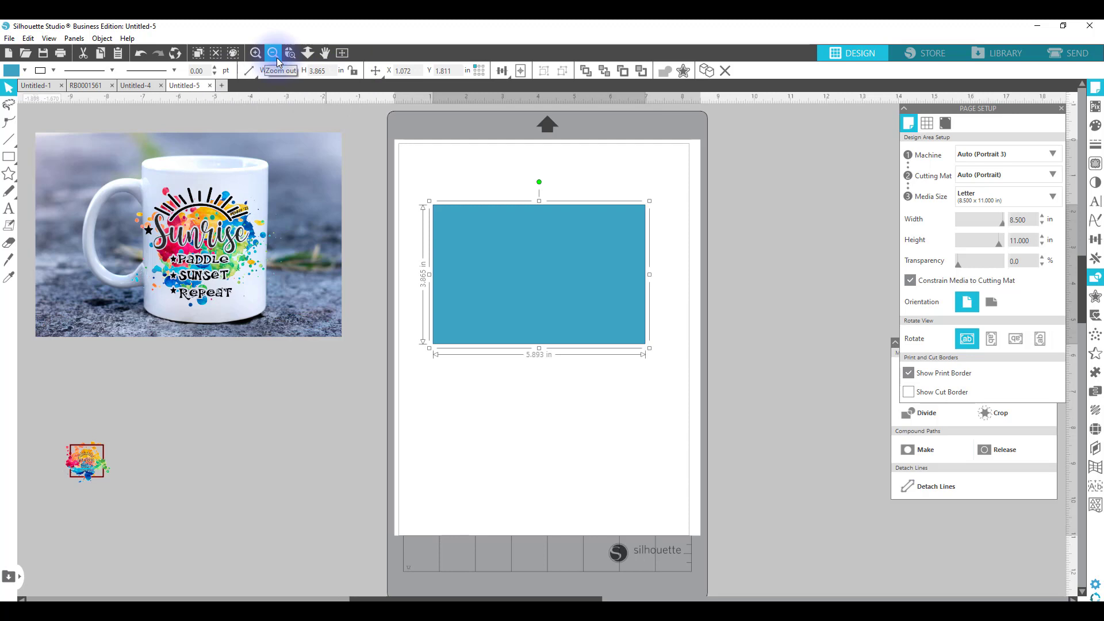
pyautogui.write('4')
pyautogui.press('Return')
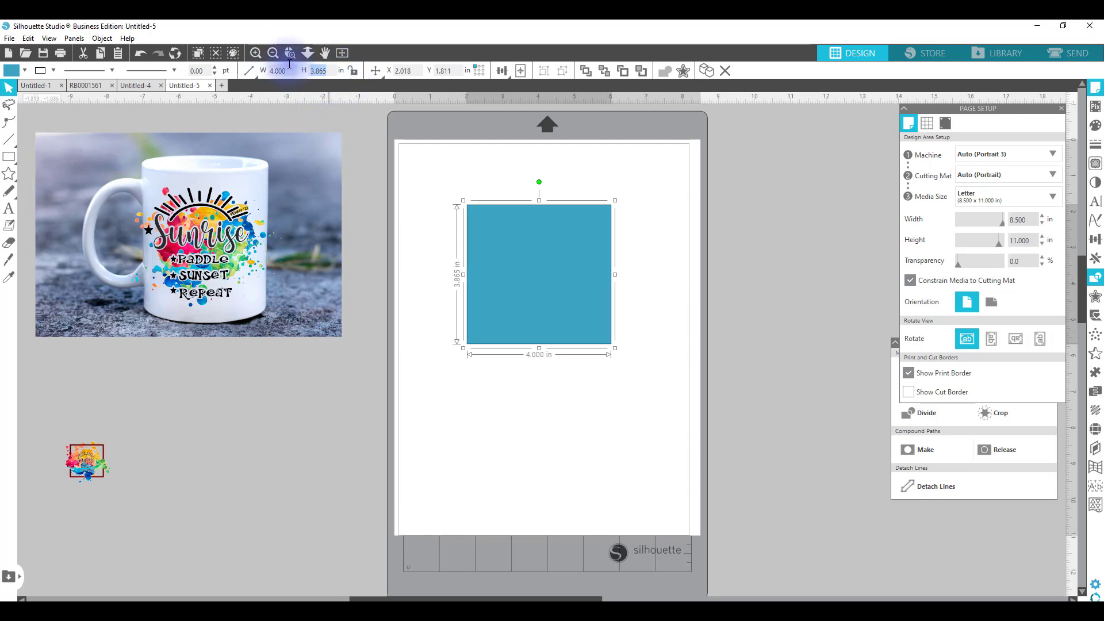
pyautogui.write('3.5')
pyautogui.press('Return')
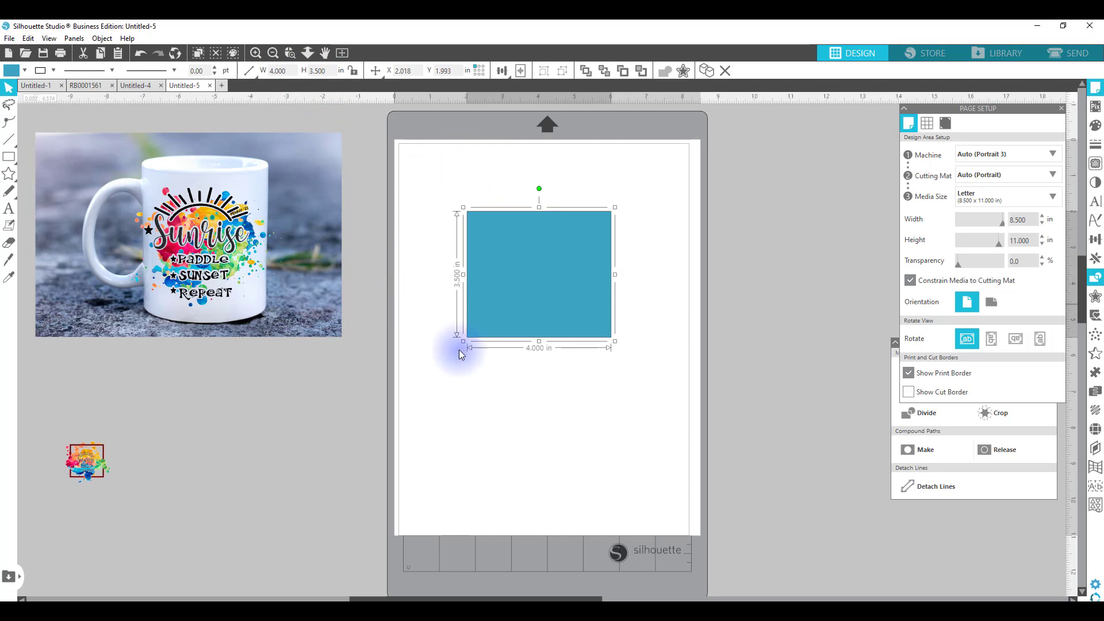
# Make the rectangle's fill transparent and move it off the page, overlapping the lower corner of the mug photo.
pyautogui.click(35, 70)
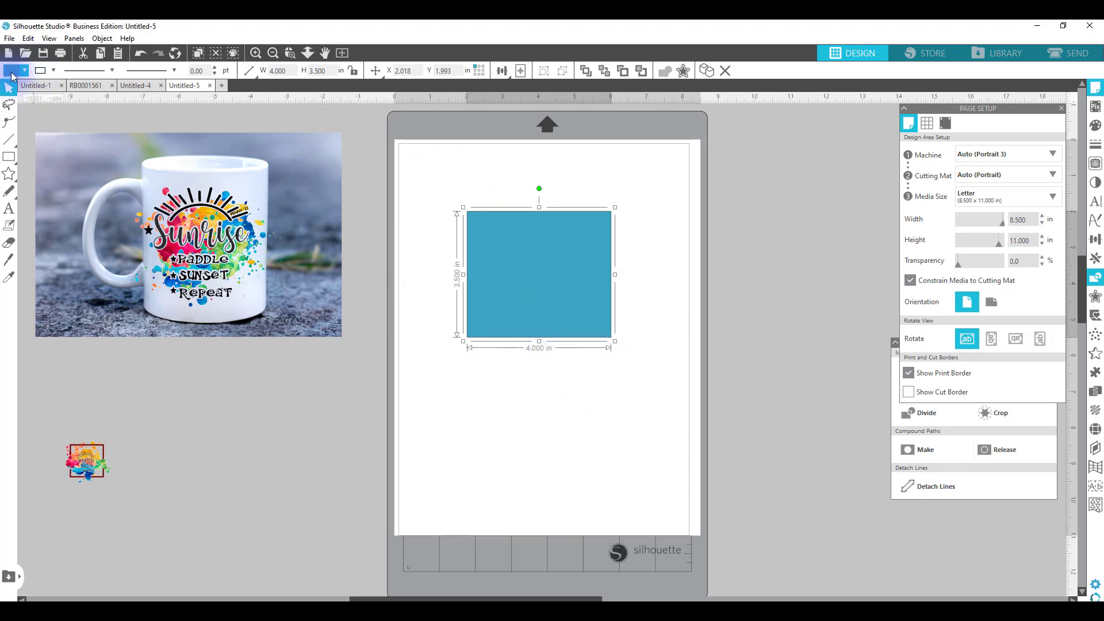
pyautogui.click(13, 71)
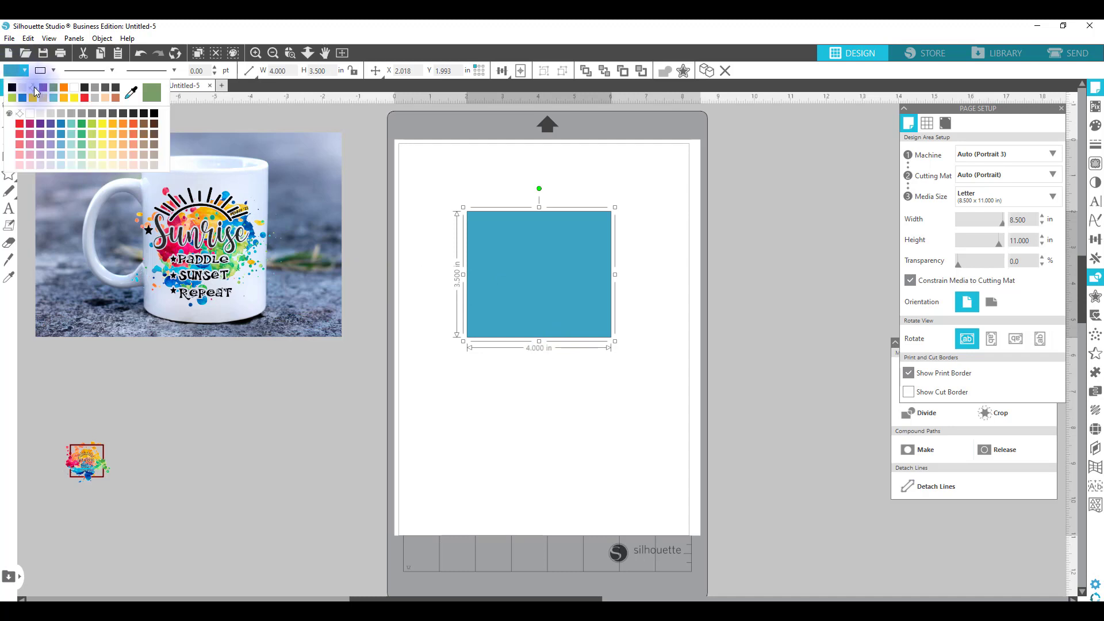
pyautogui.click(34, 88)
pyautogui.click(481, 457)
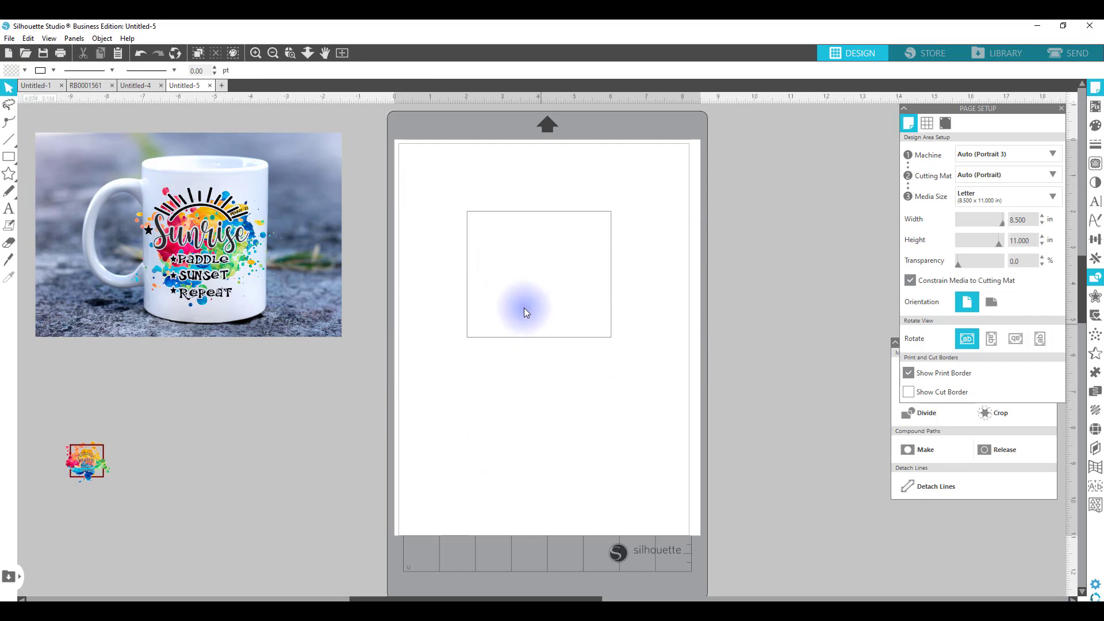
pyautogui.moveTo(517, 216); pyautogui.dragTo(282, 298)
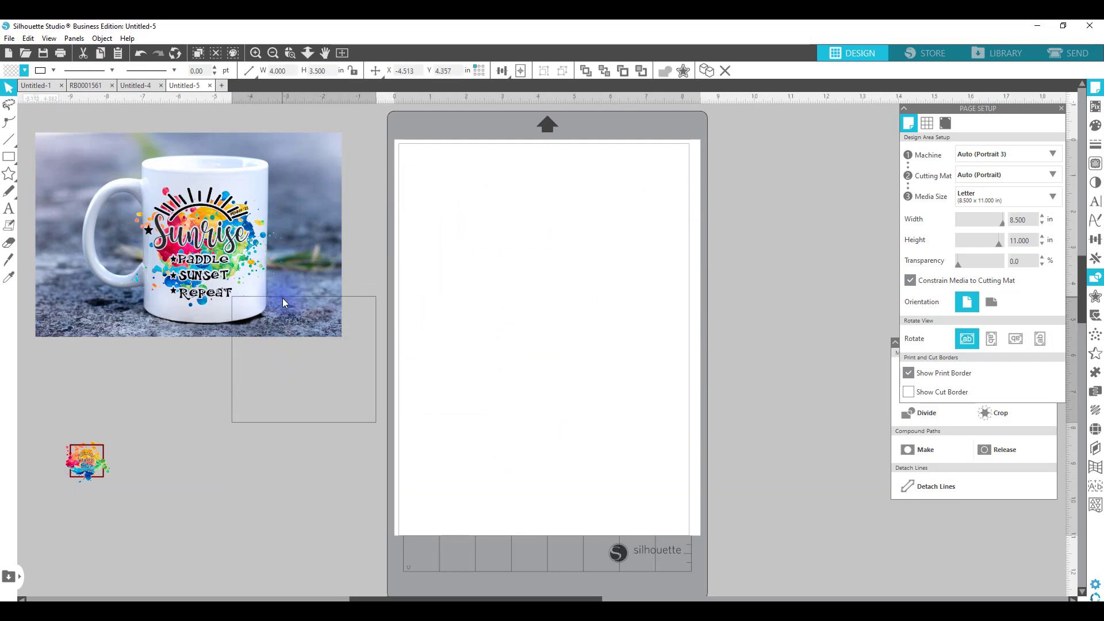
pyautogui.click(218, 113)
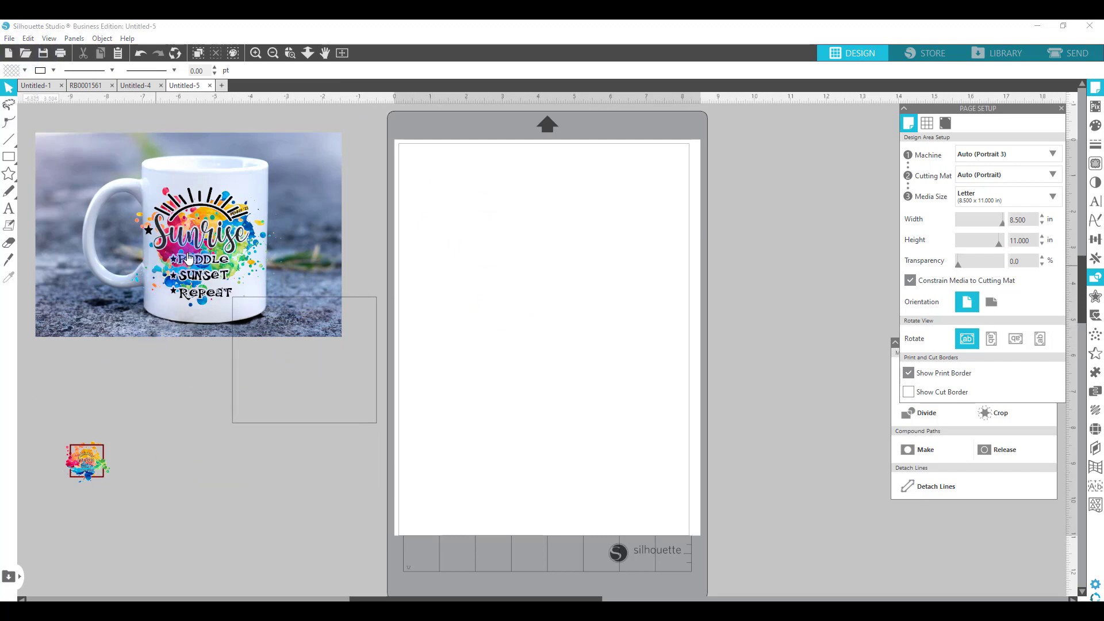
# Merge the blue splatter file 1 from the Paint-Splatters-Sublimation-Background-9168909 folder in Downloads into the document.
pyautogui.click(10, 38)
pyautogui.click(29, 112)
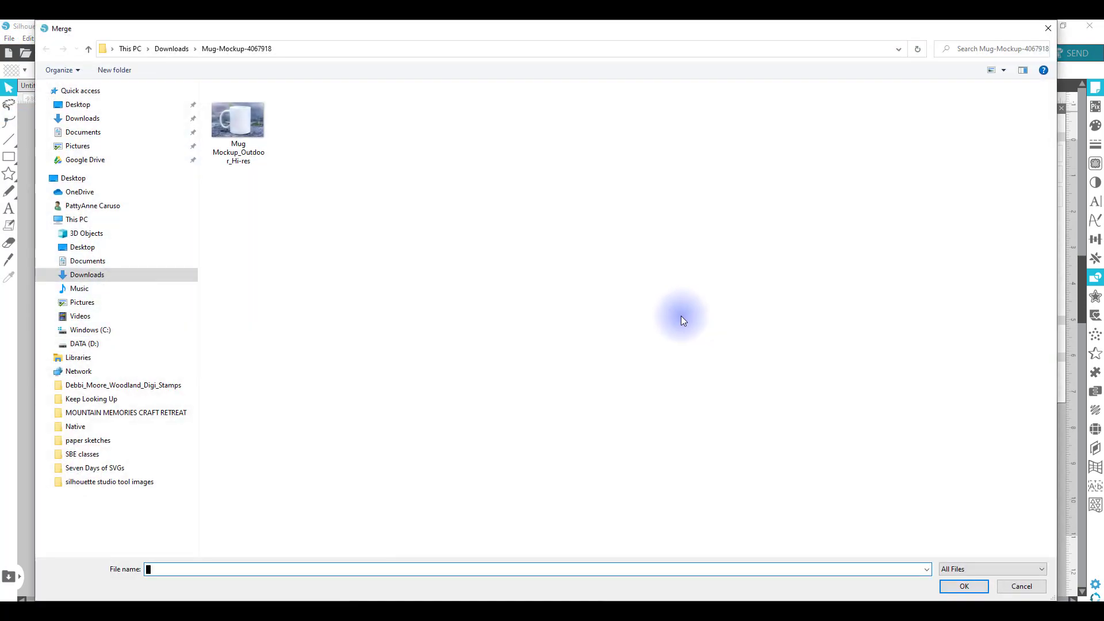
pyautogui.click(88, 48)
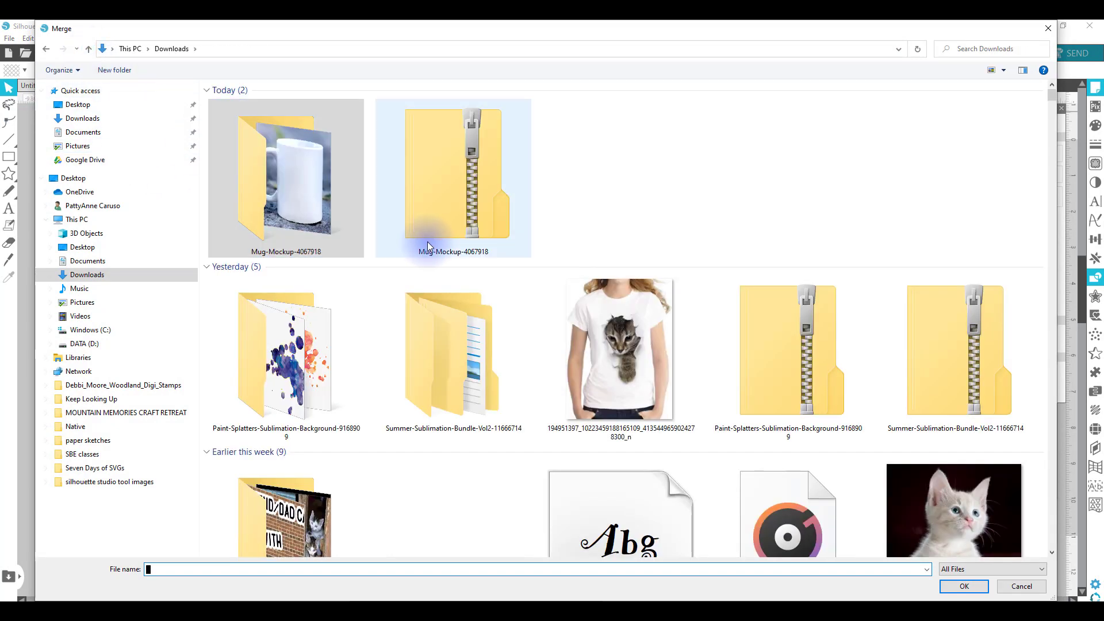
pyautogui.doubleClick(282, 374)
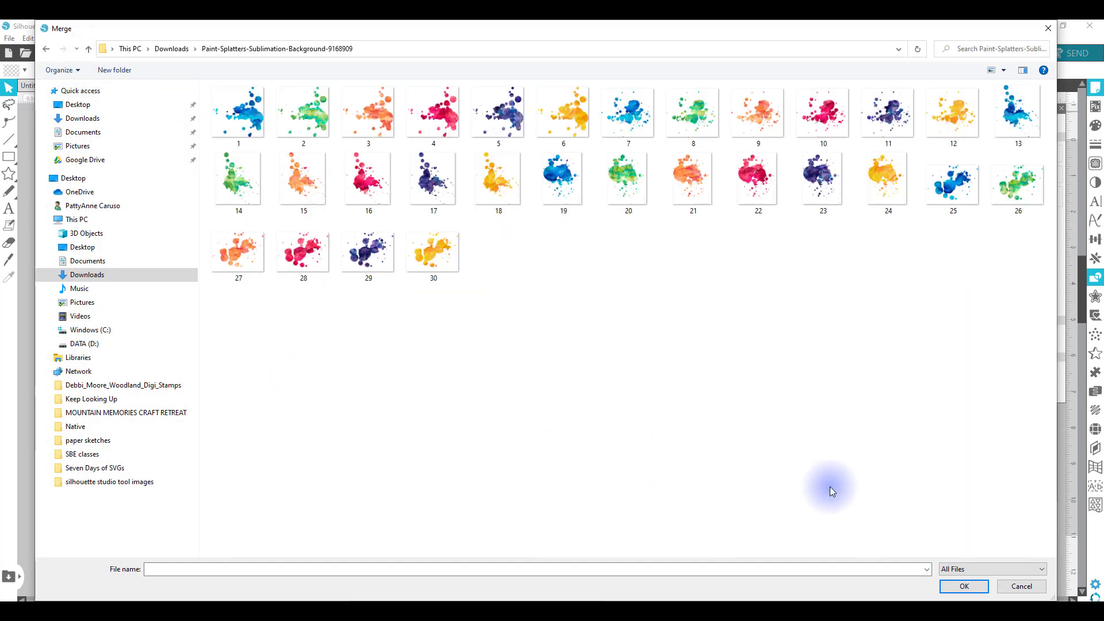
pyautogui.click(253, 125)
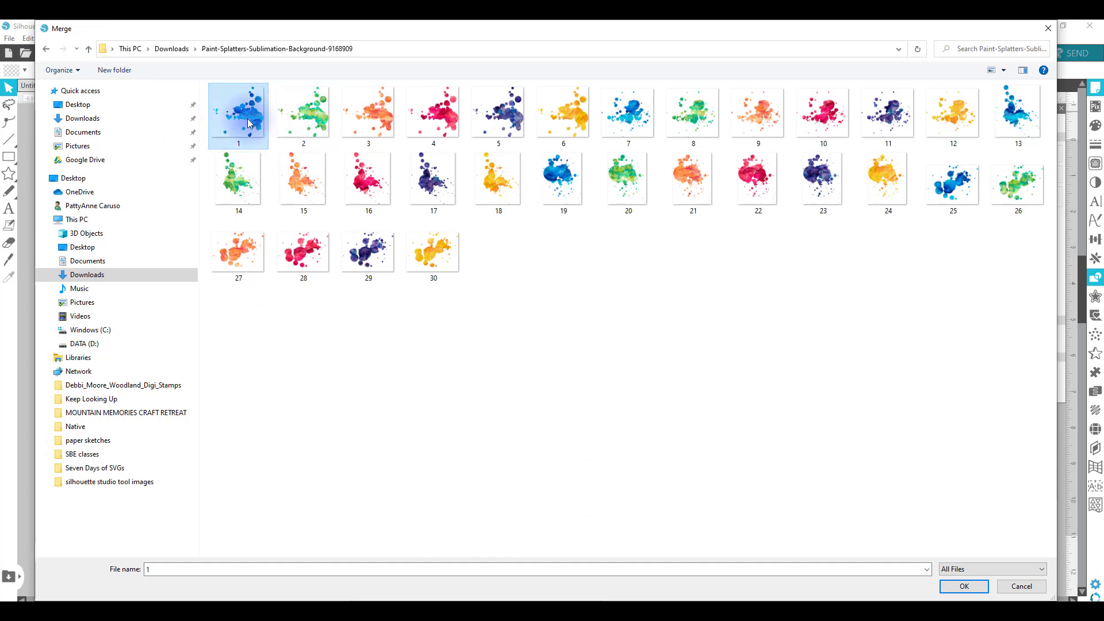
pyautogui.click(964, 586)
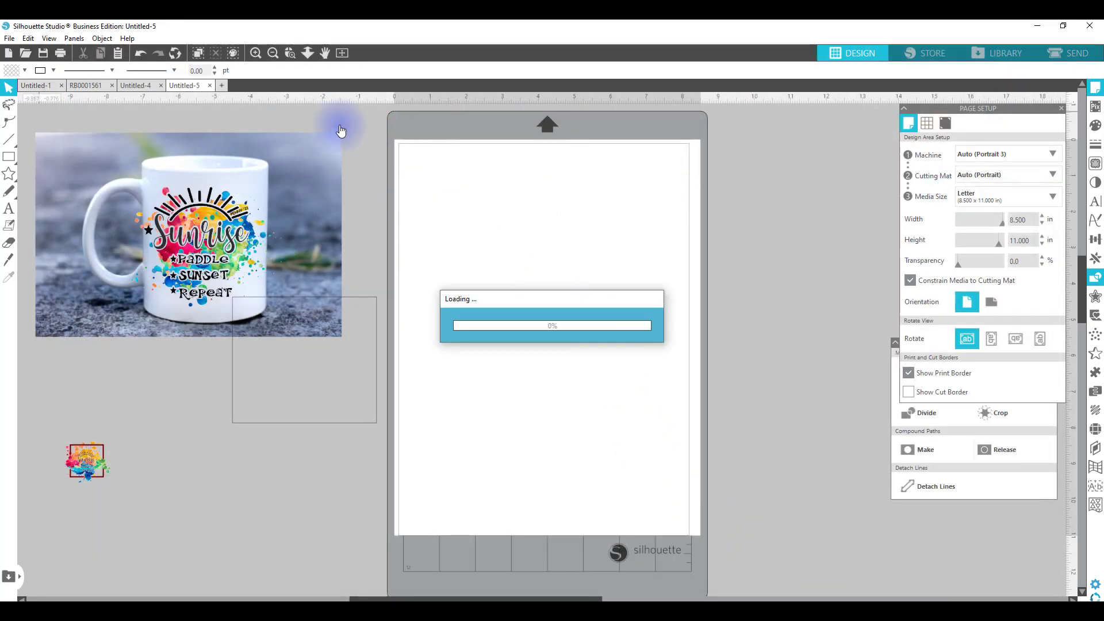
pyautogui.click(272, 53)
pyautogui.click(273, 53)
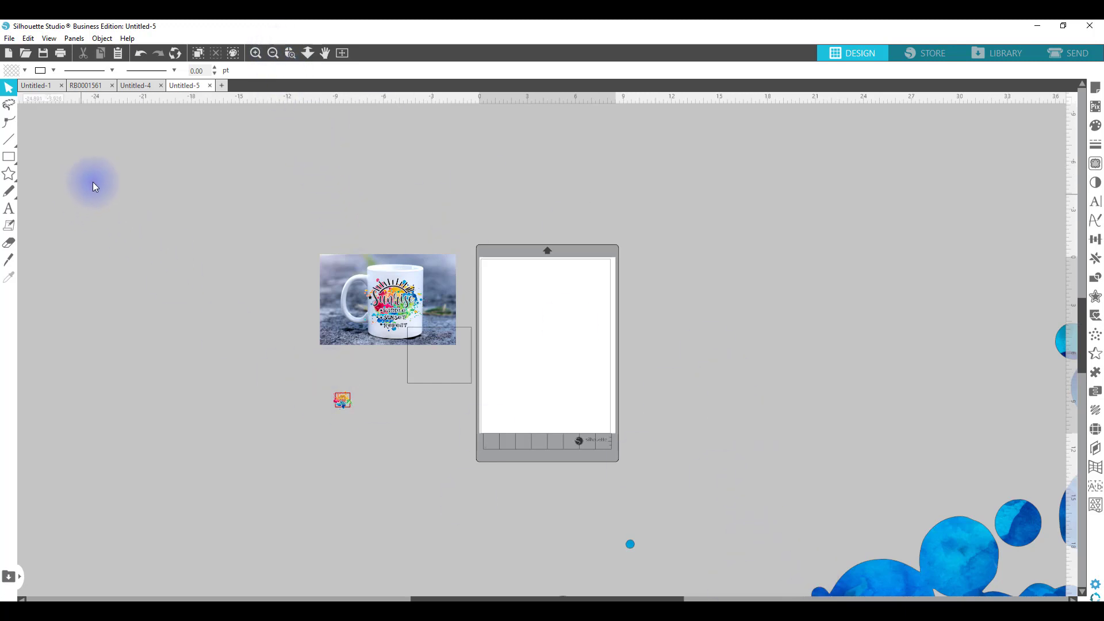
# Switch the program's edition view from Business Edition to plain Silhouette Studio.
pyautogui.click(127, 40)
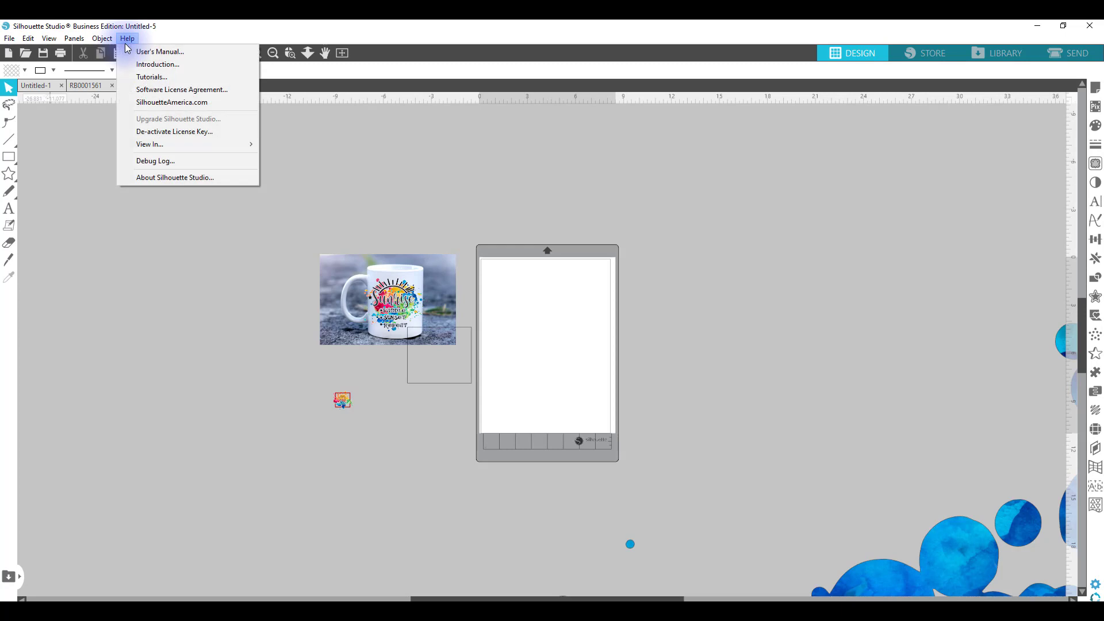
pyautogui.moveTo(162, 147)
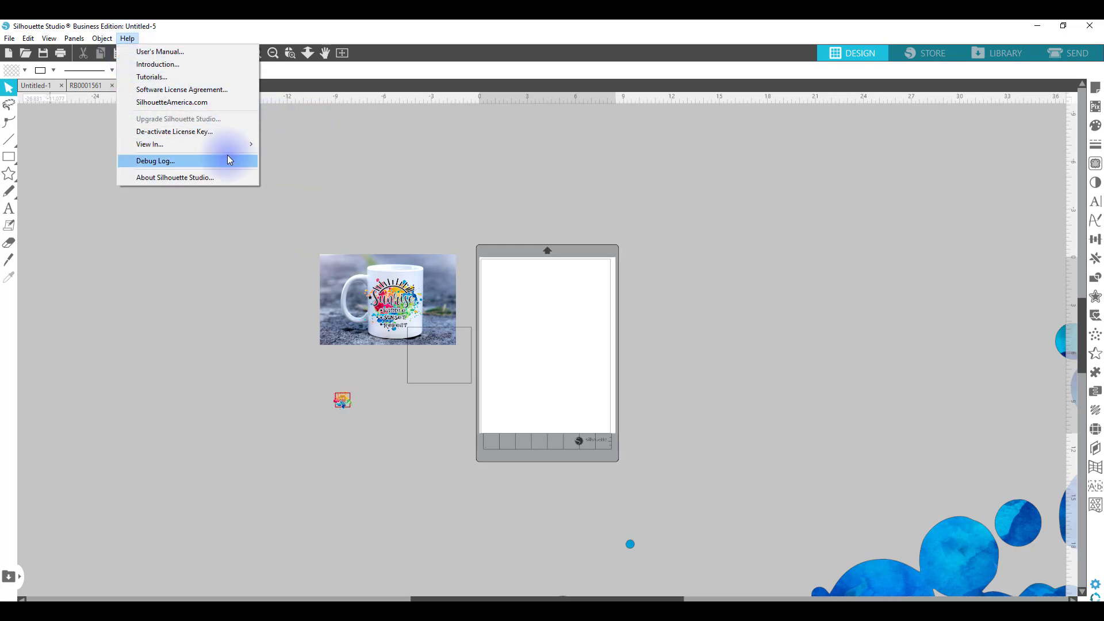
pyautogui.moveTo(229, 145)
pyautogui.click(299, 181)
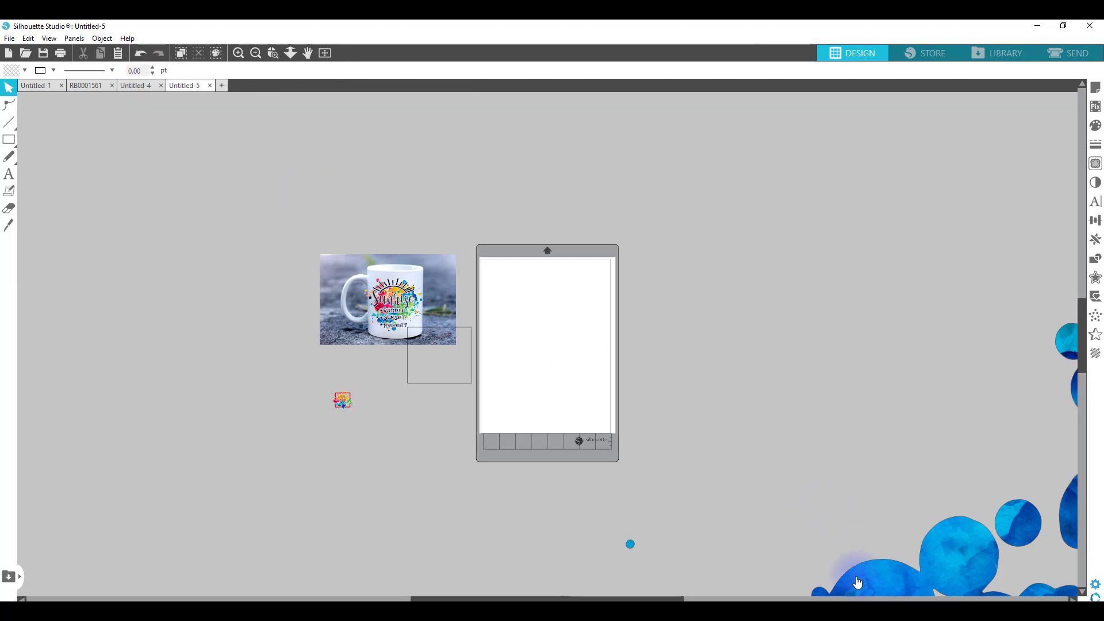
# Set the blue splatter's width to 5 in with the aspect ratio locked, and place it on the upper part of the page.
pyautogui.moveTo(740, 330); pyautogui.dragTo(589, 378)
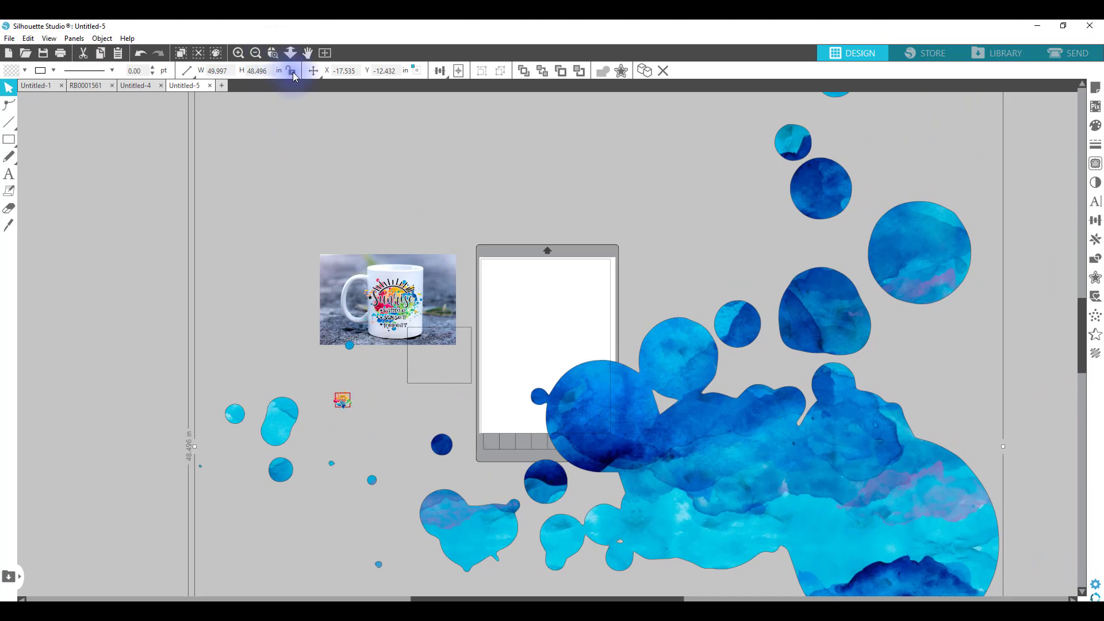
pyautogui.click(226, 71)
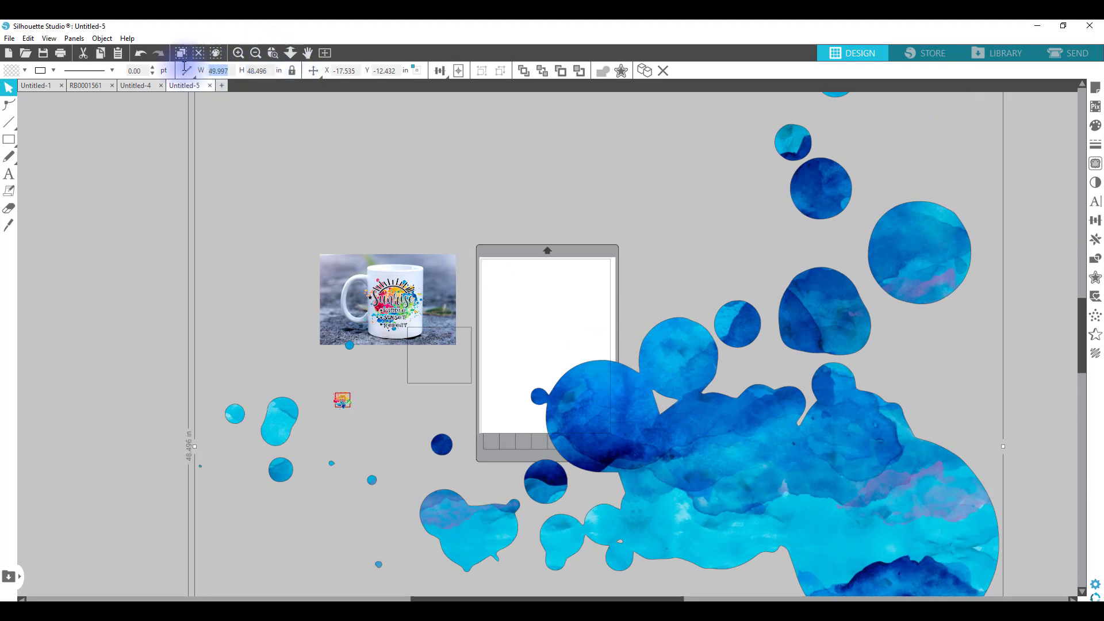
pyautogui.write('5')
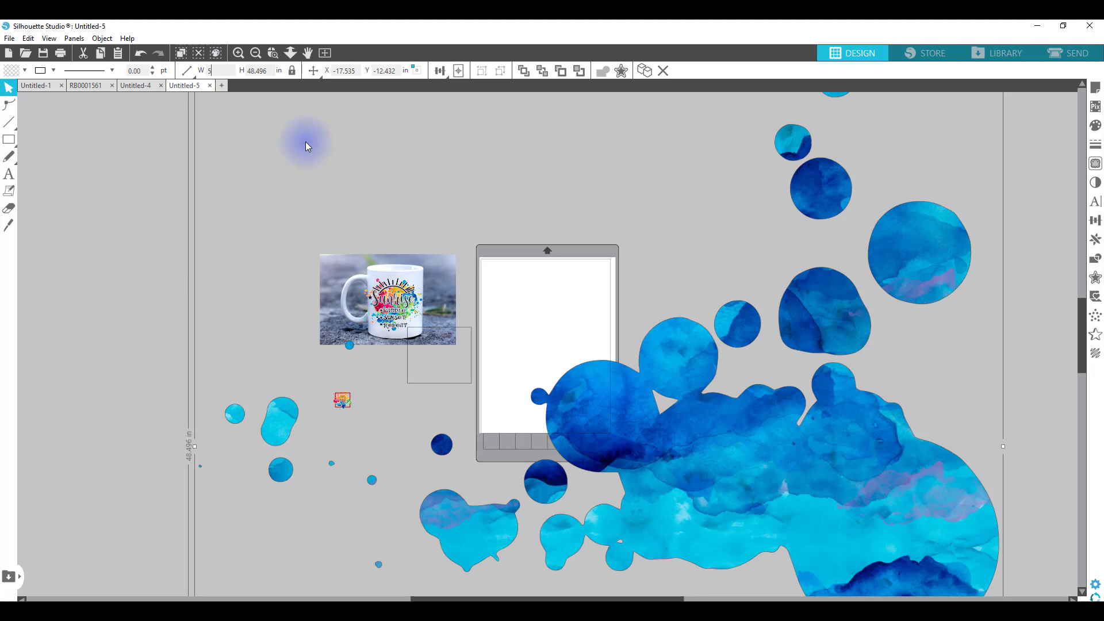
pyautogui.press('Return')
pyautogui.moveTo(598, 460); pyautogui.dragTo(545, 336)
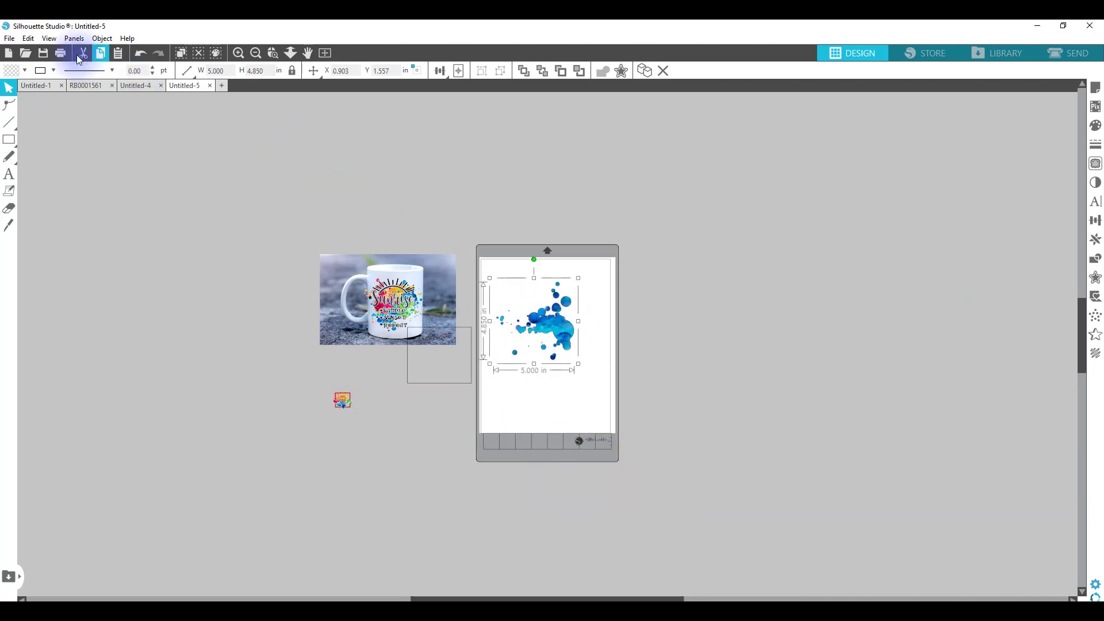
# Merge the green splatter file 14 from the same paint splatters folder into the document.
pyautogui.click(10, 39)
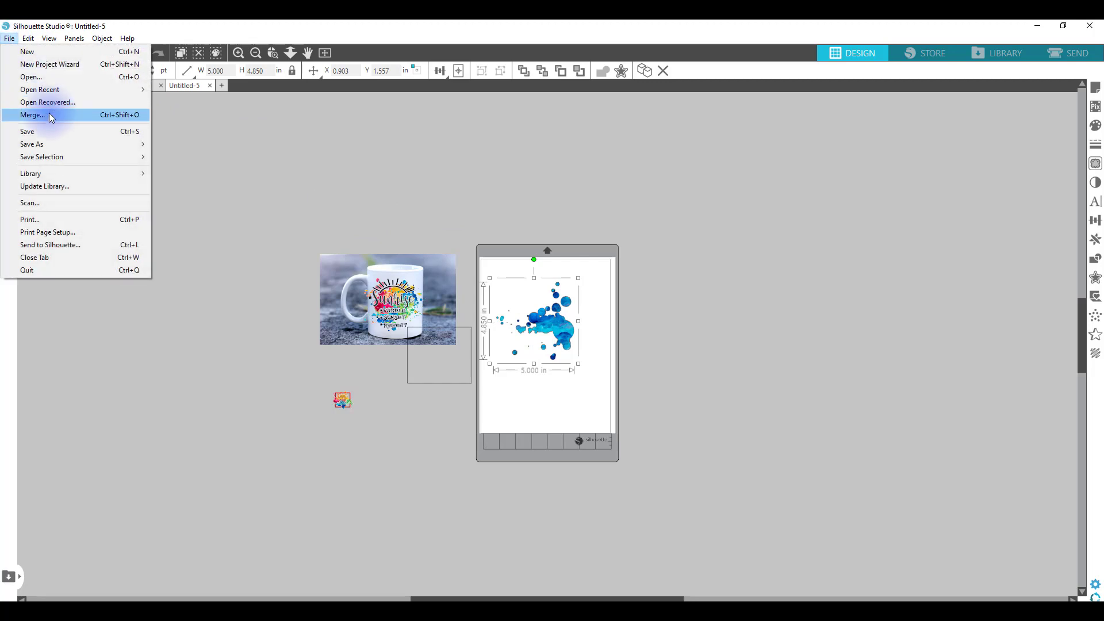
pyautogui.click(44, 115)
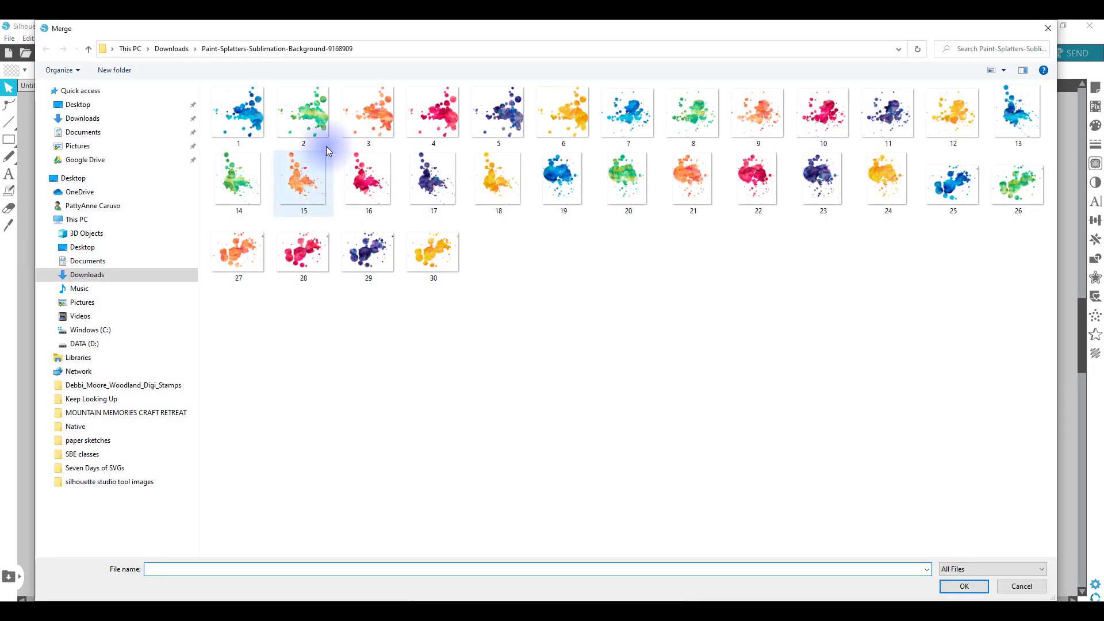
pyautogui.click(314, 118)
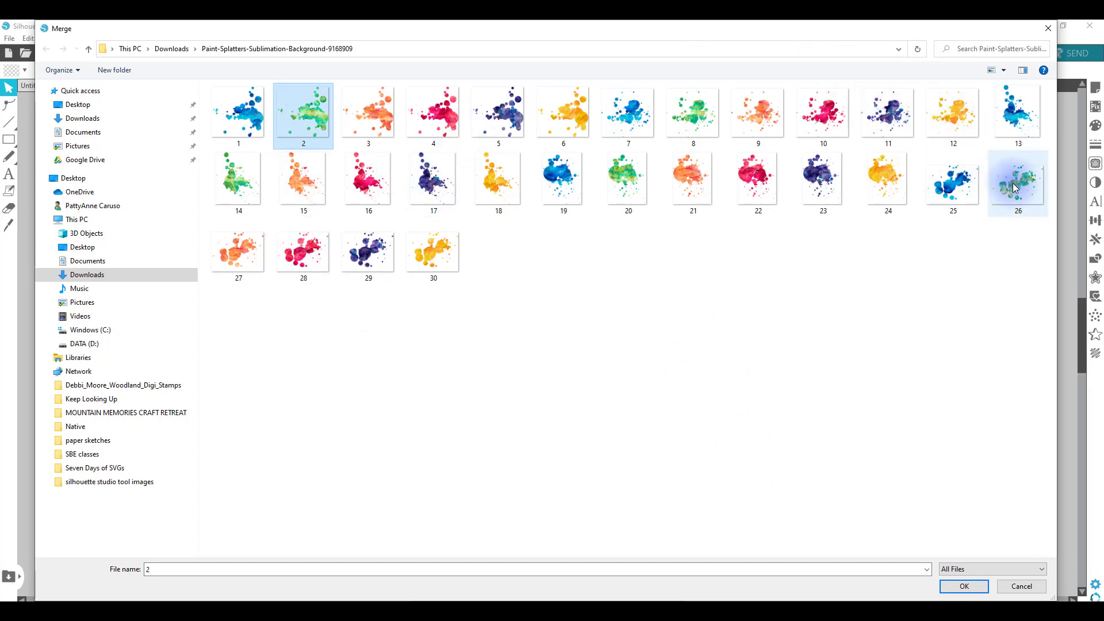
pyautogui.click(237, 183)
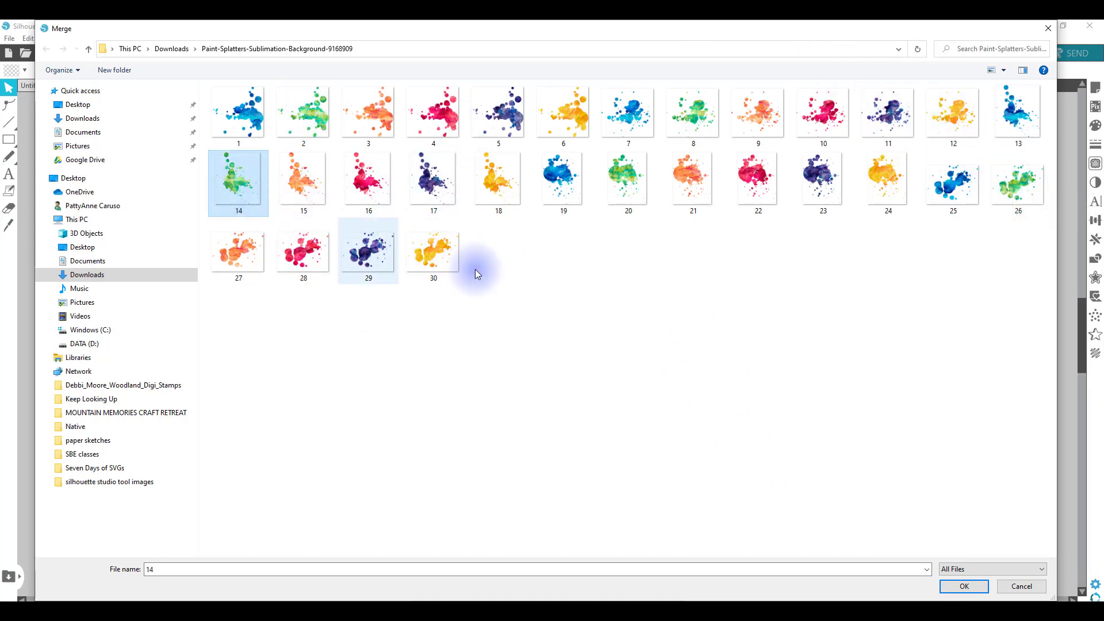
pyautogui.click(958, 583)
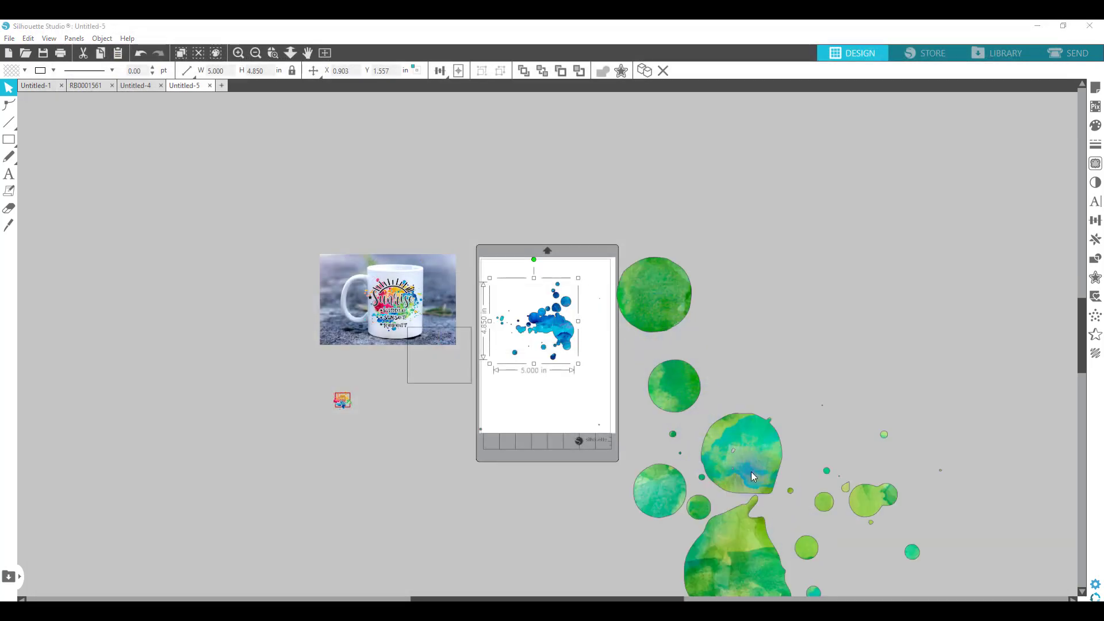
# Set the green splatter's width to 4 in, center it on the page, and move it up over the blue splatter.
pyautogui.click(717, 455)
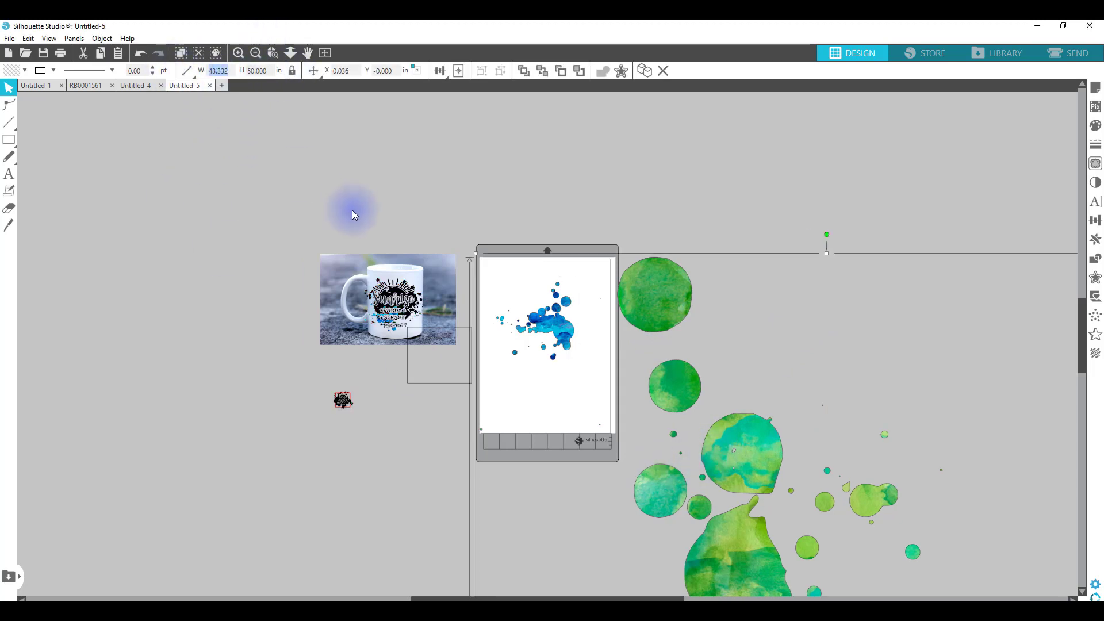
pyautogui.write('4')
pyautogui.press('Return')
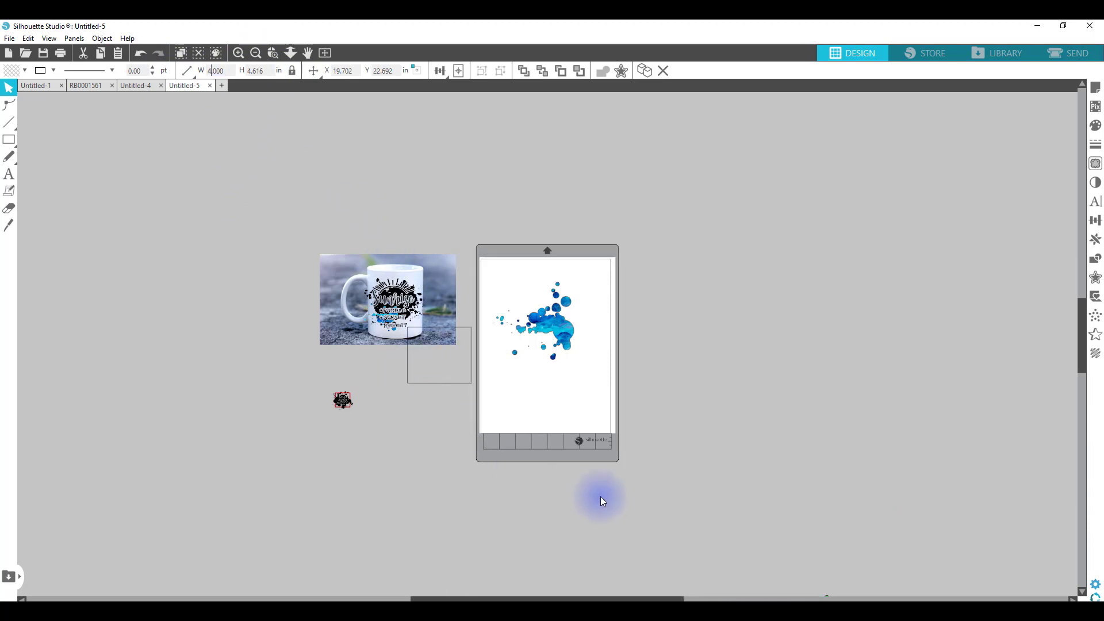
pyautogui.click(458, 71)
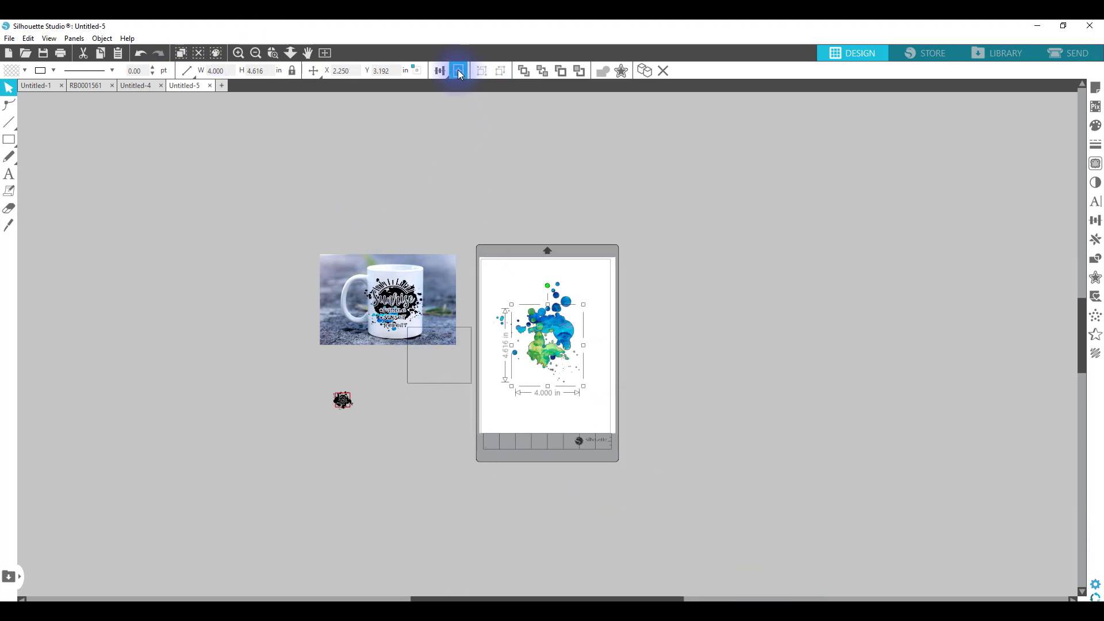
pyautogui.moveTo(546, 352)
pyautogui.mouseDown()
pyautogui.moveTo(551, 340)
pyautogui.moveTo(541, 343)
pyautogui.mouseUp()
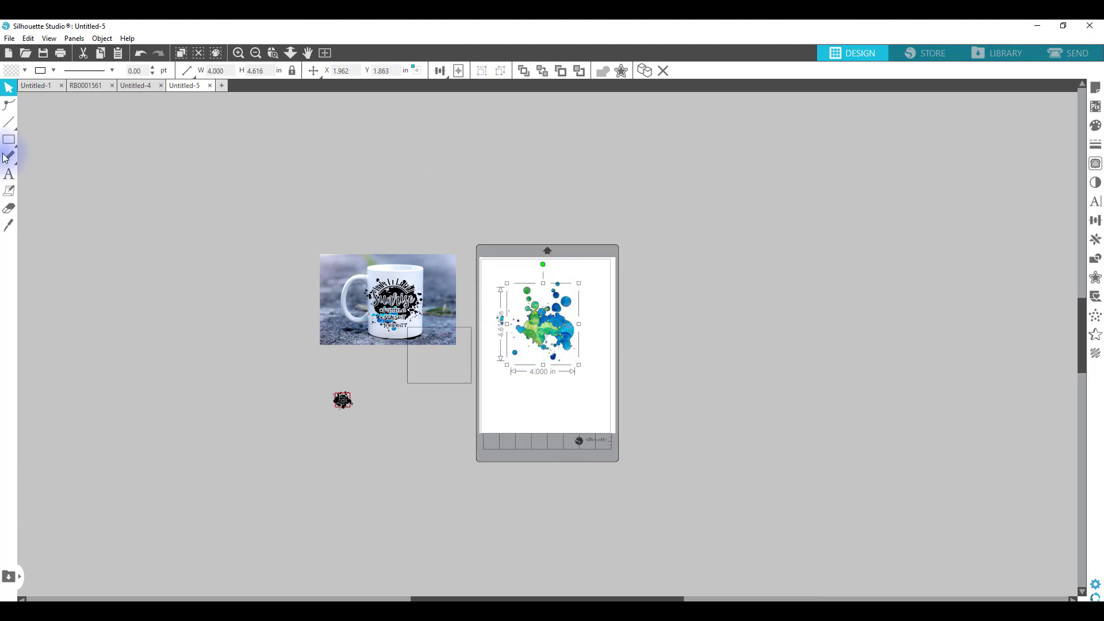
# Merge the orange splatter file 3 from the paint splatters folder into the document.
pyautogui.click(9, 38)
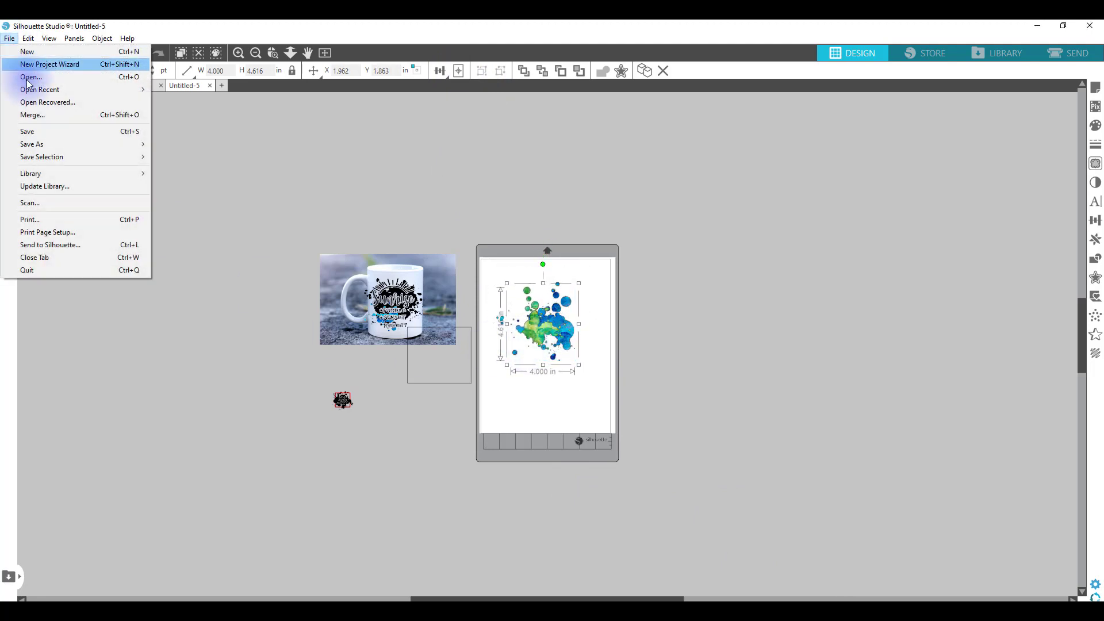
pyautogui.click(37, 115)
pyautogui.doubleClick(377, 115)
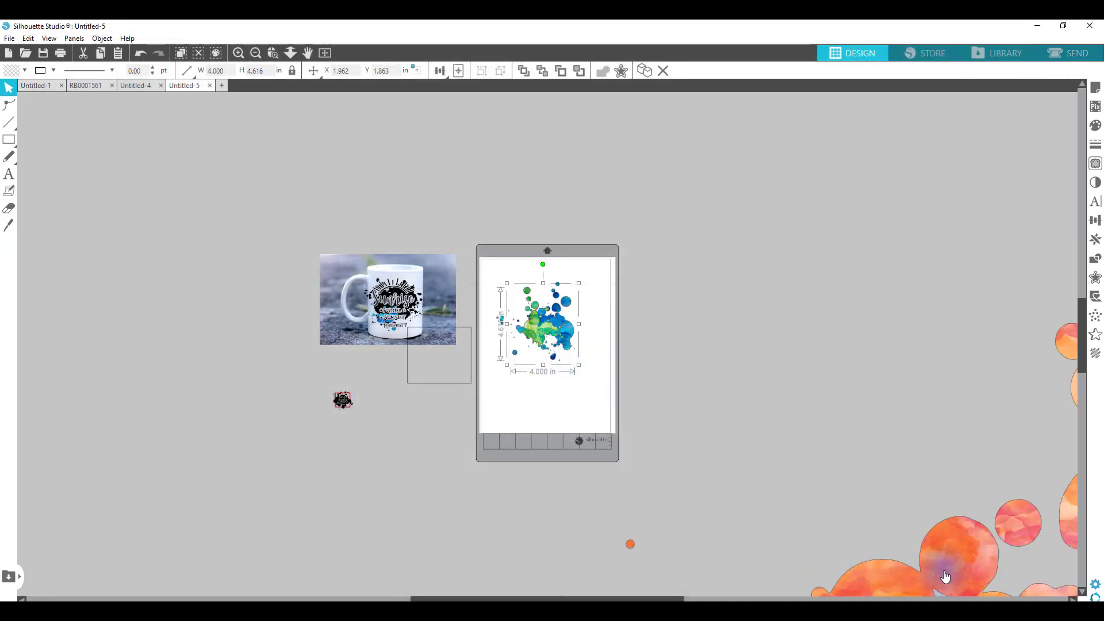
# Set the orange splatter's width to 3 in and center it on the page.
pyautogui.click(940, 562)
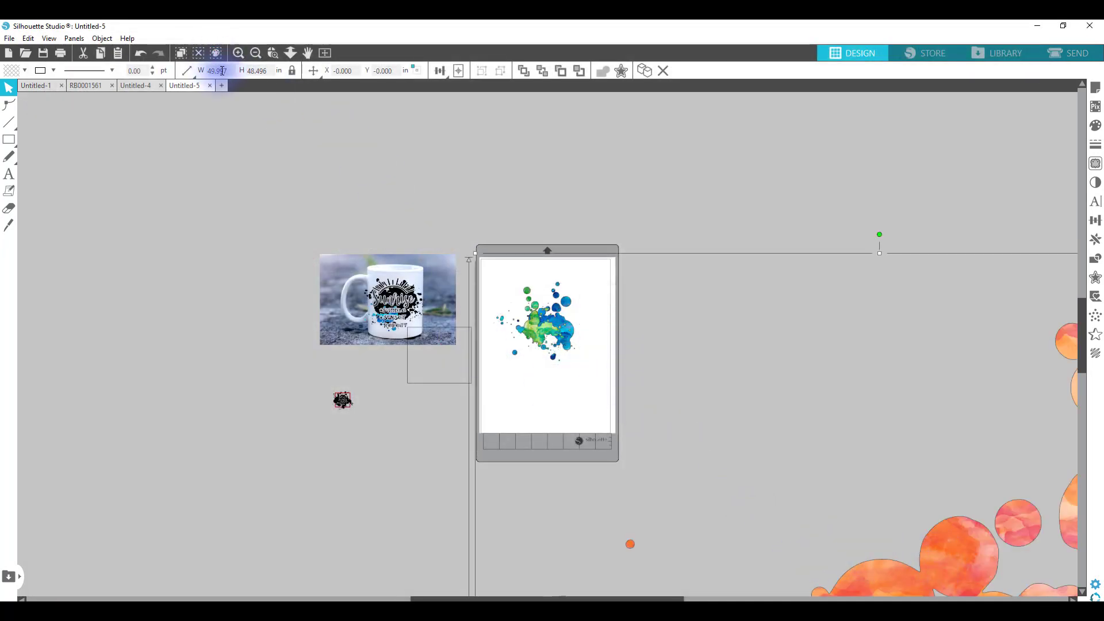
pyautogui.click(201, 68)
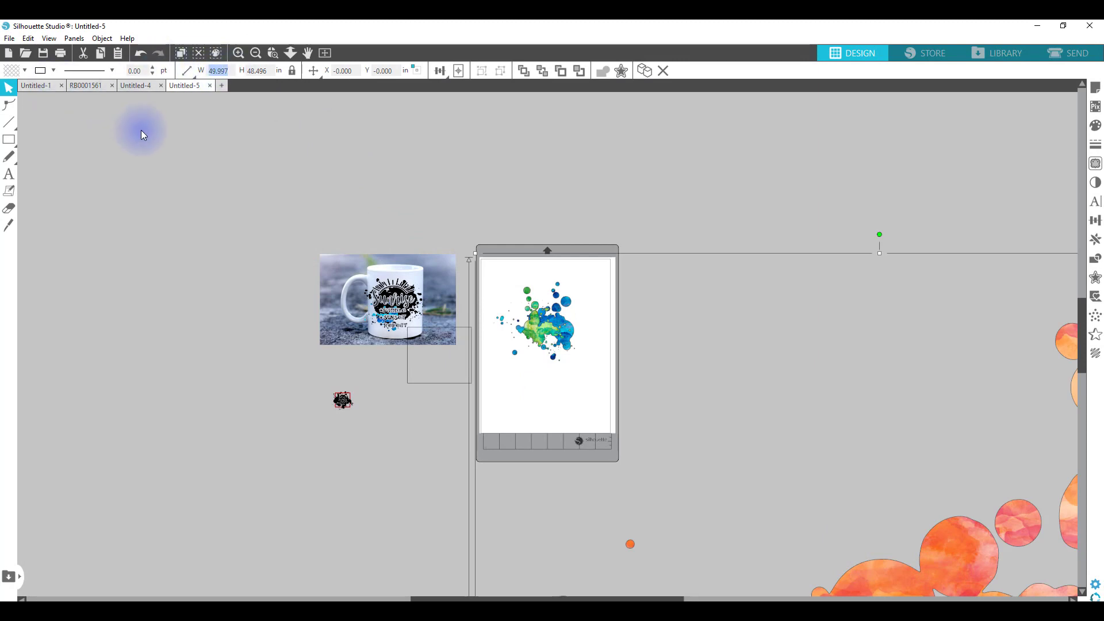
pyautogui.write('3')
pyautogui.press('Return')
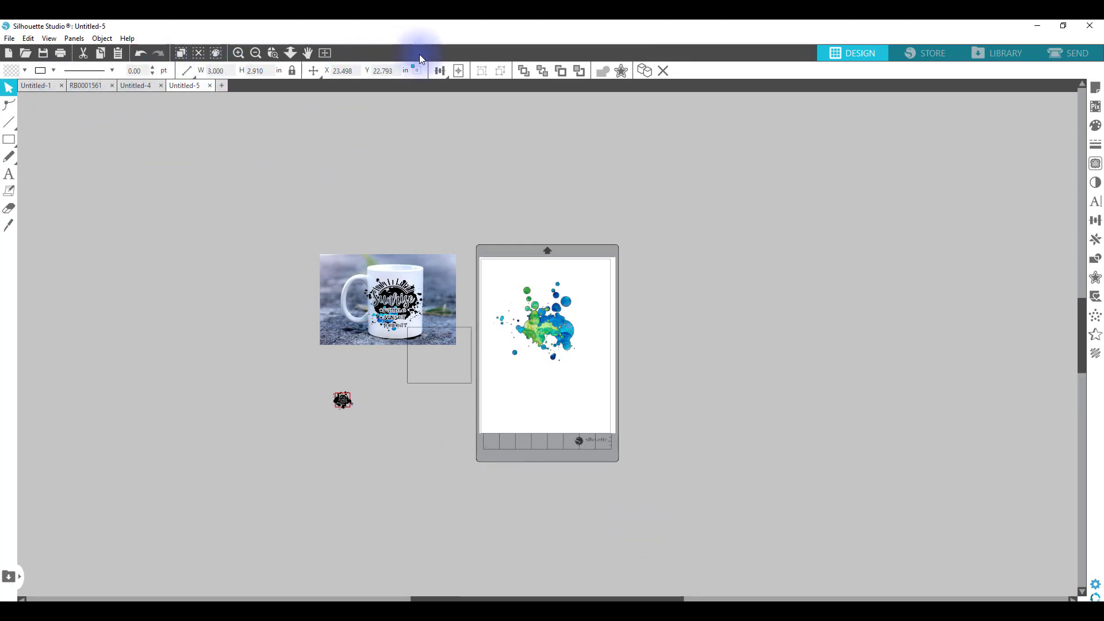
pyautogui.click(457, 73)
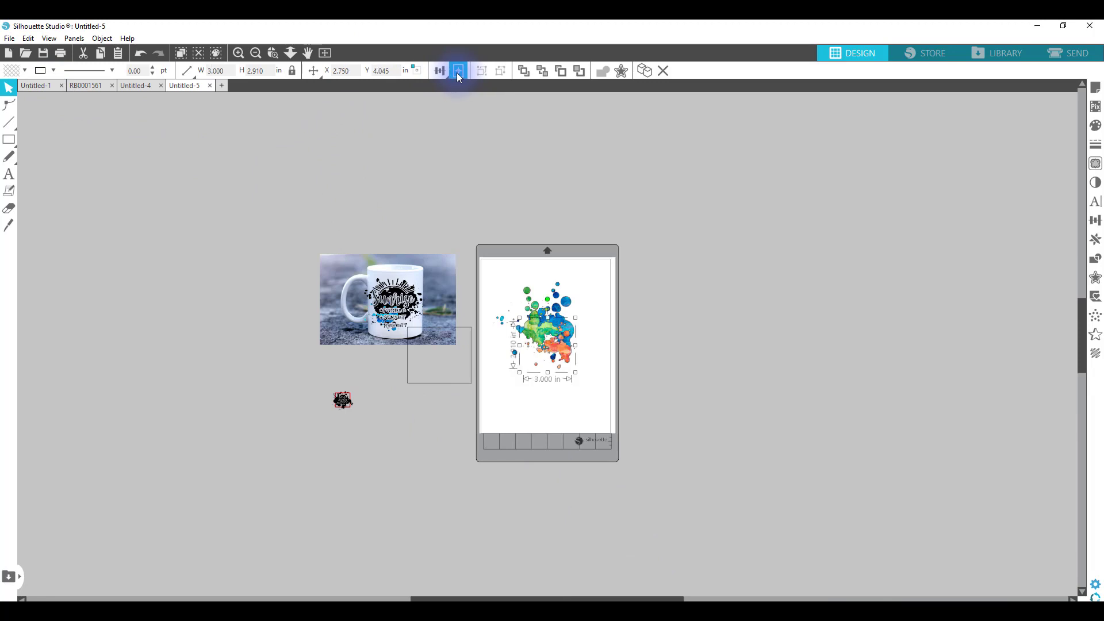
# Merge the yellow splatter file 6 from the paint splatters folder into the document.
pyautogui.click(9, 38)
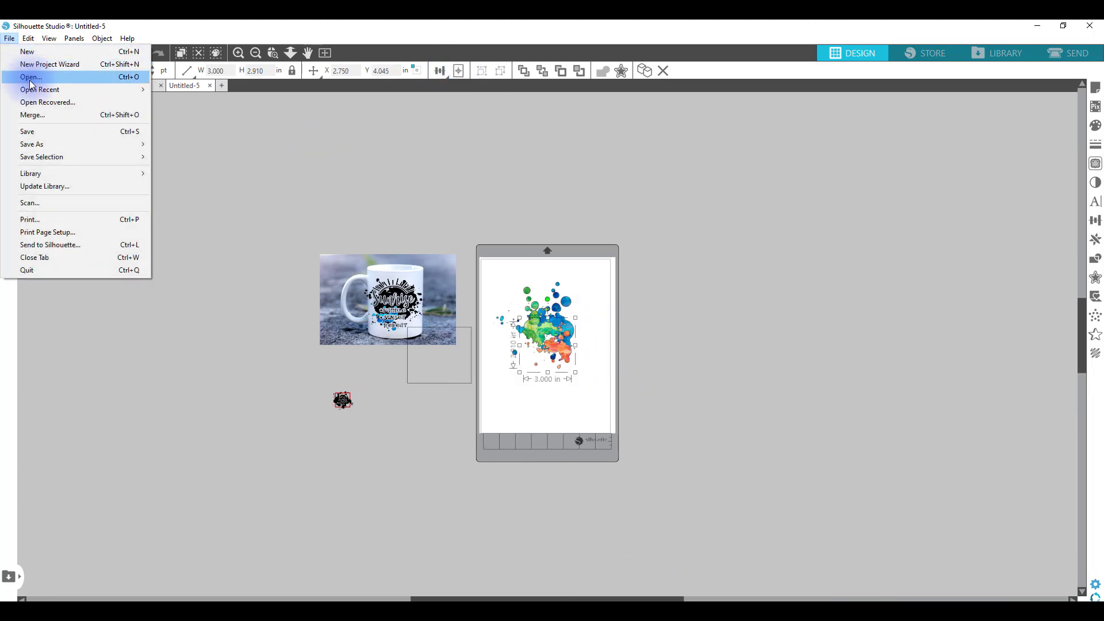
pyautogui.click(33, 115)
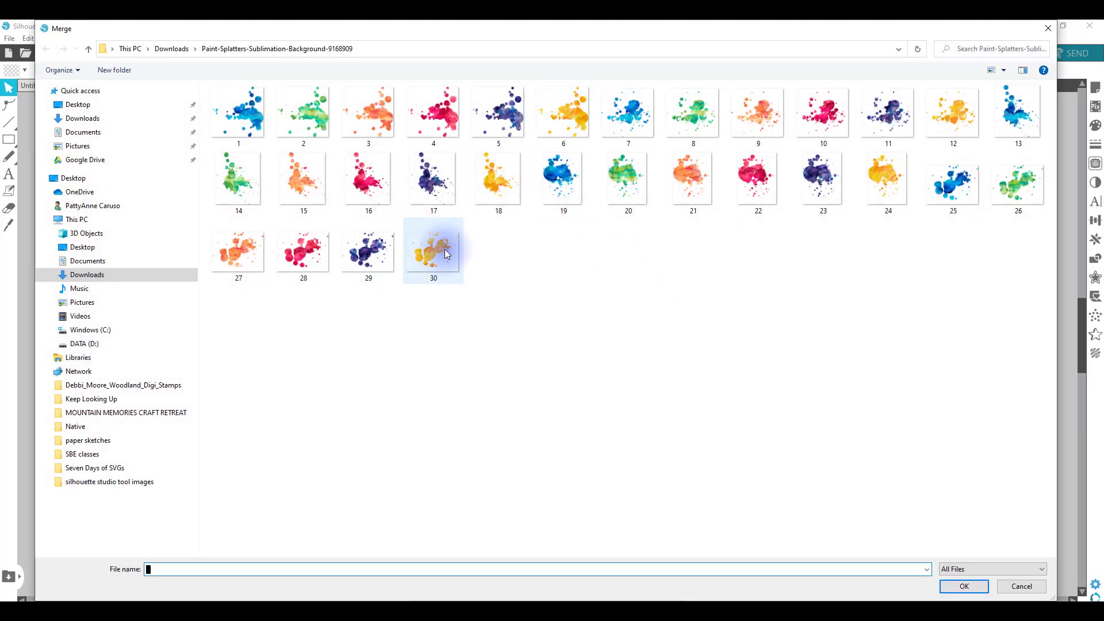
pyautogui.doubleClick(574, 115)
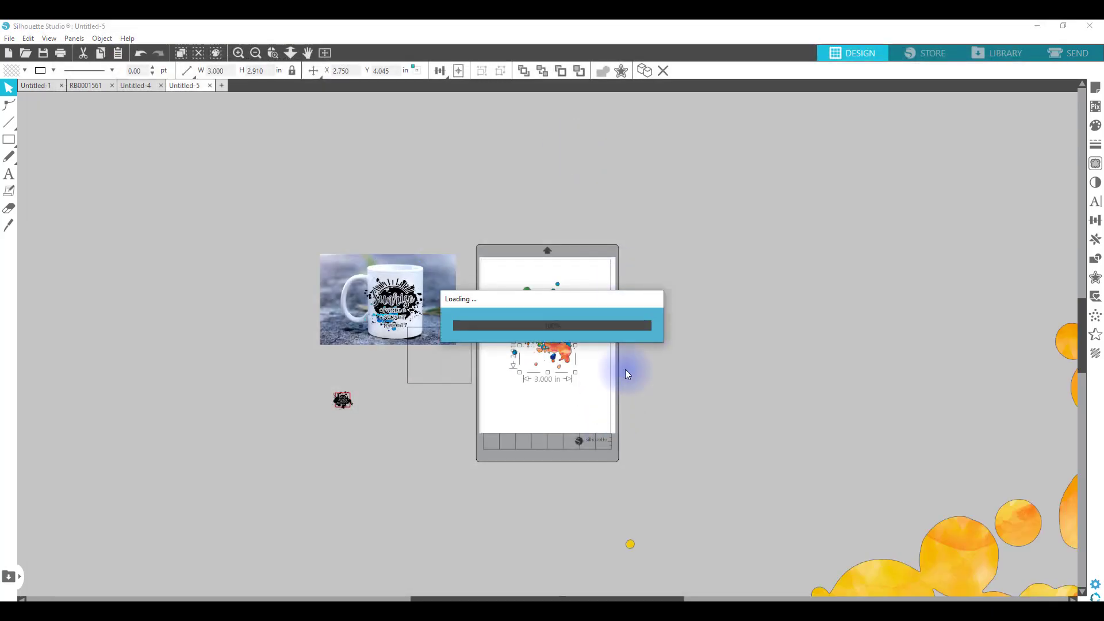
# Set the yellow splatter's width to 5 in and move it over the upper part of the other splatters on the page.
pyautogui.click(218, 71)
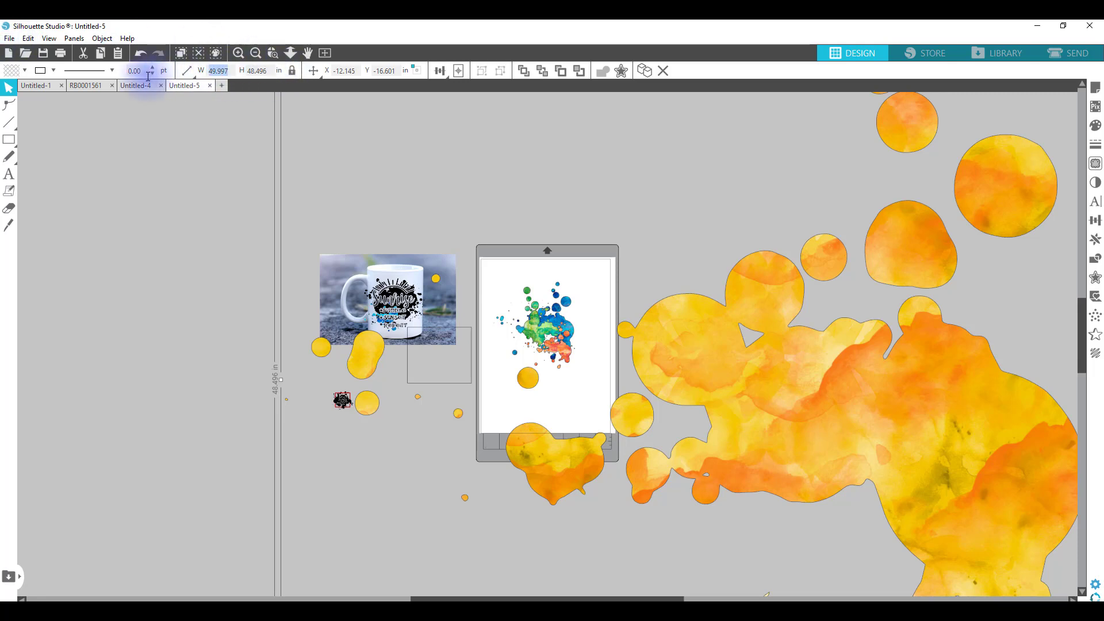
pyautogui.write('5')
pyautogui.press('Return')
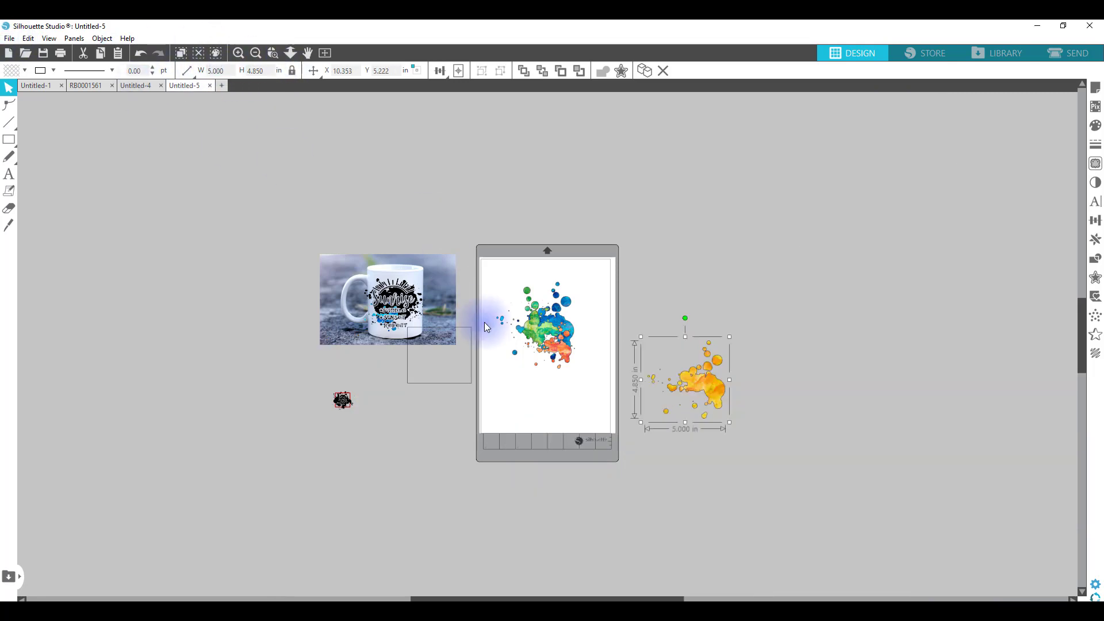
pyautogui.keyDown('shift'); pyautogui.click(559, 332); pyautogui.keyUp('shift')
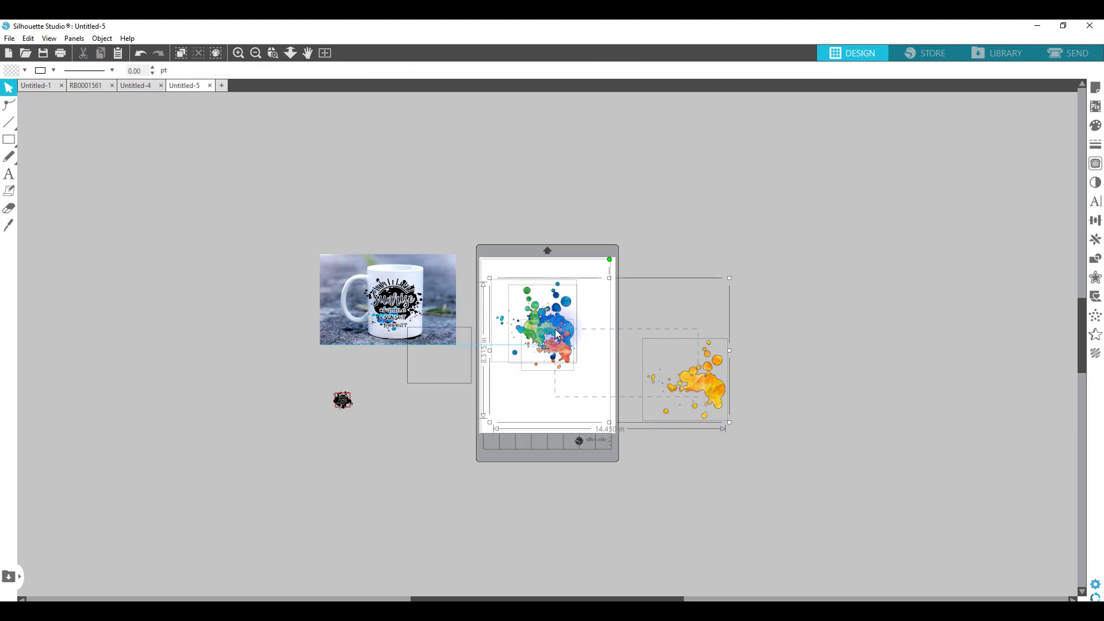
pyautogui.click(801, 395)
pyautogui.moveTo(688, 381); pyautogui.dragTo(546, 310)
pyautogui.click(33, 95)
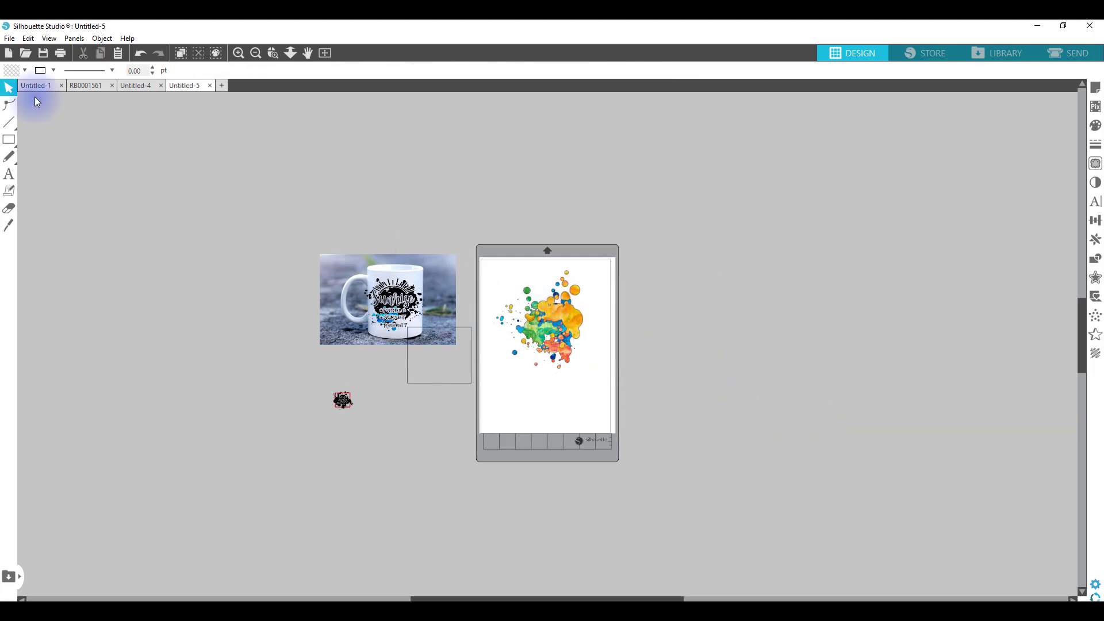
# Merge the pink-red splatter file 22 from the paint splatters folder into the document.
pyautogui.click(5, 41)
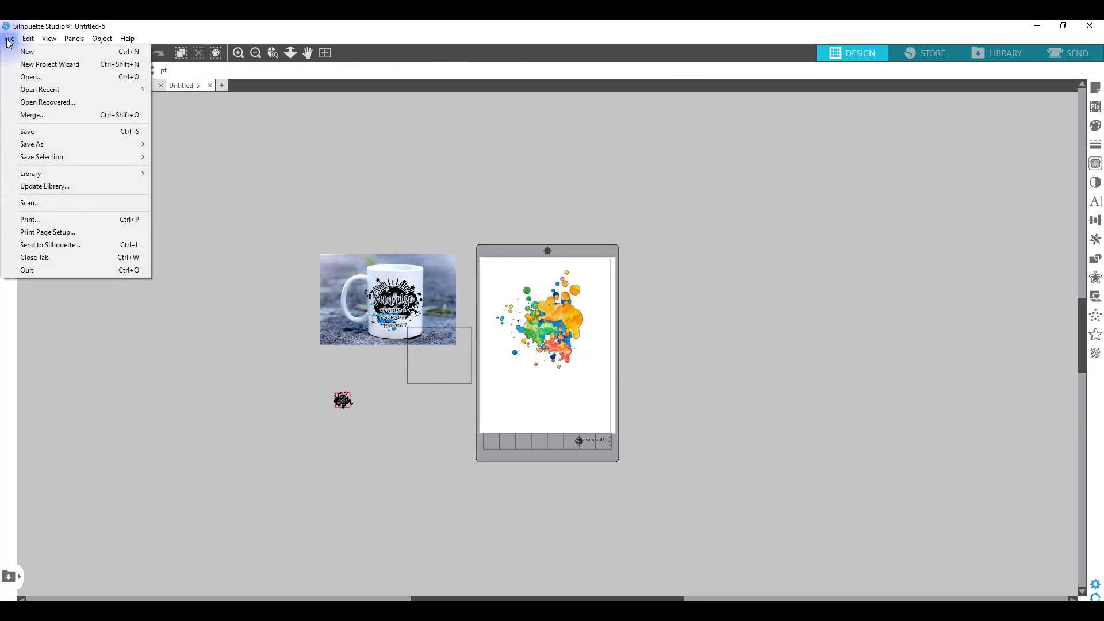
pyautogui.click(35, 115)
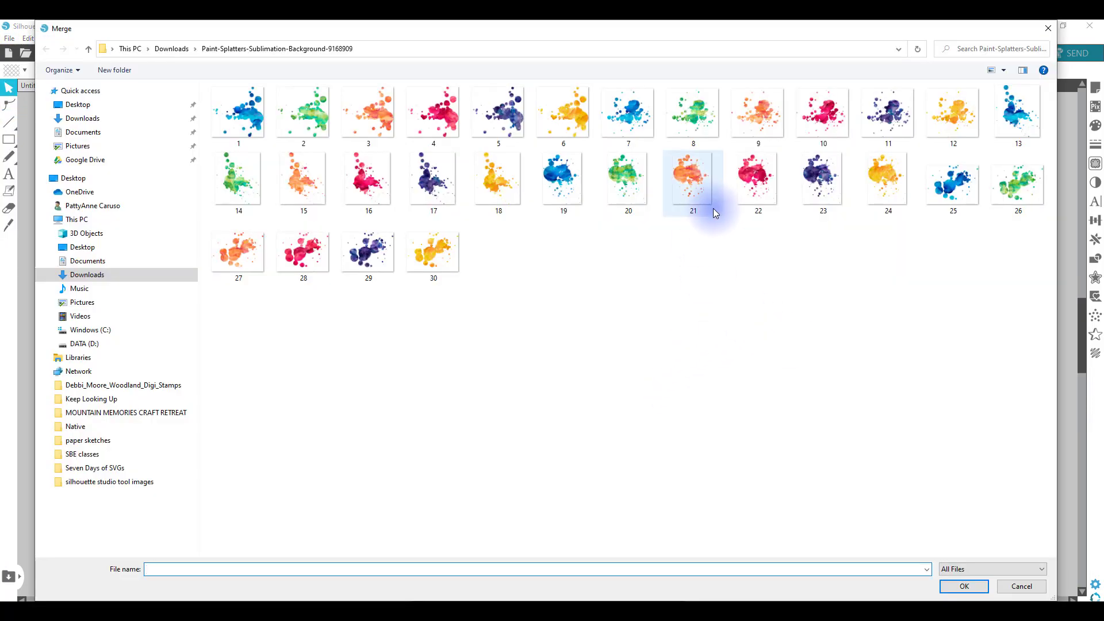
pyautogui.click(754, 187)
pyautogui.doubleClick(754, 187)
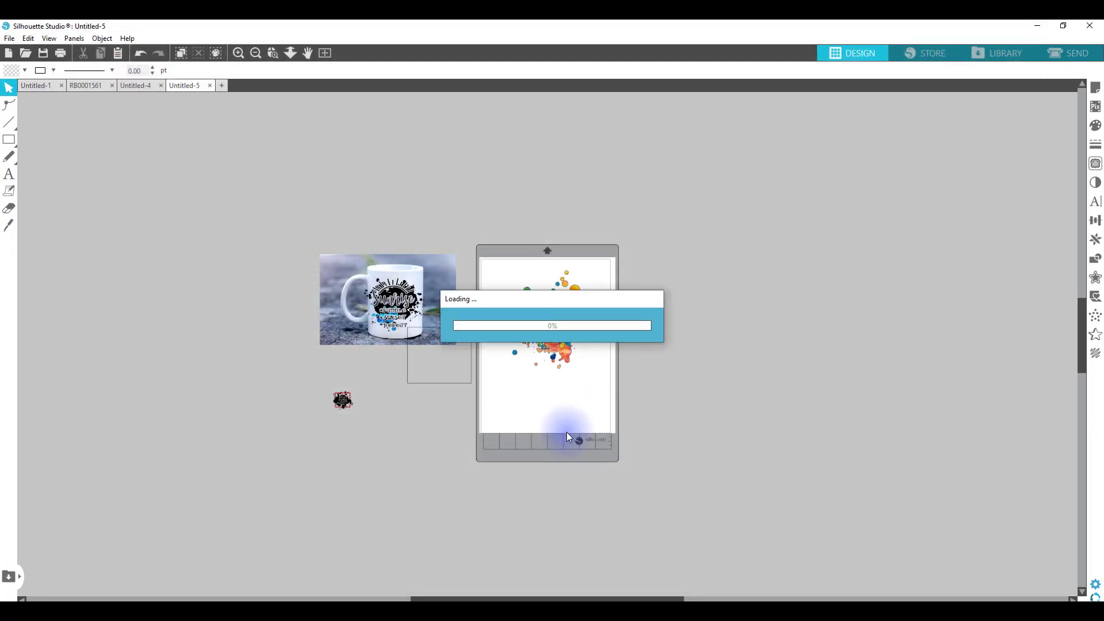
# Set the pink-red splatter's width to 5 in and center it on the page over the other colors.
pyautogui.click(667, 537)
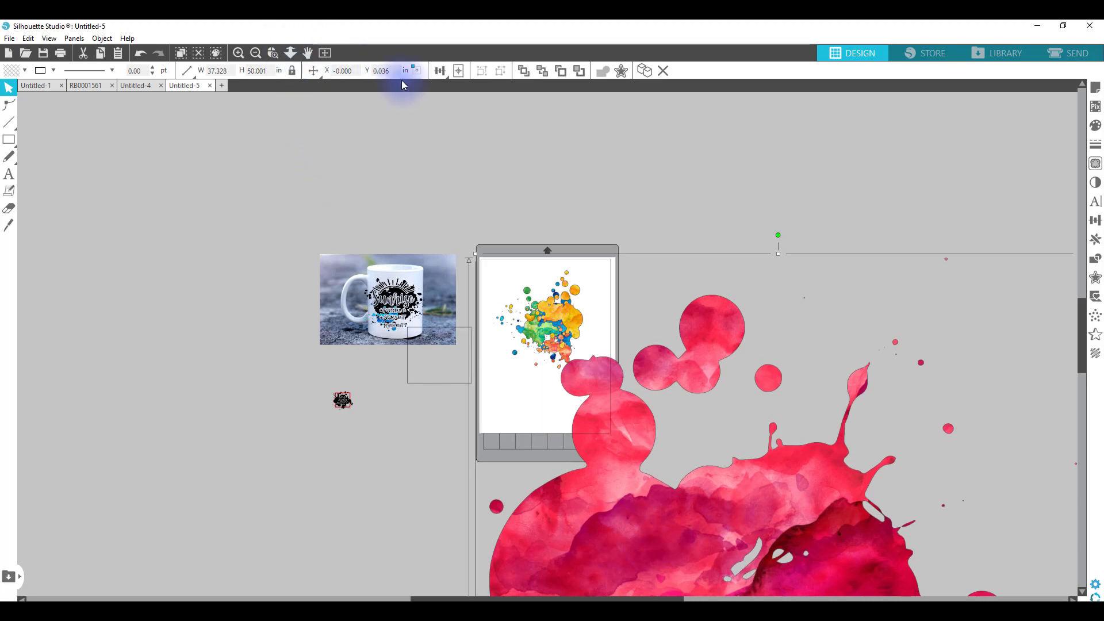
pyautogui.click(218, 71)
pyautogui.write('5')
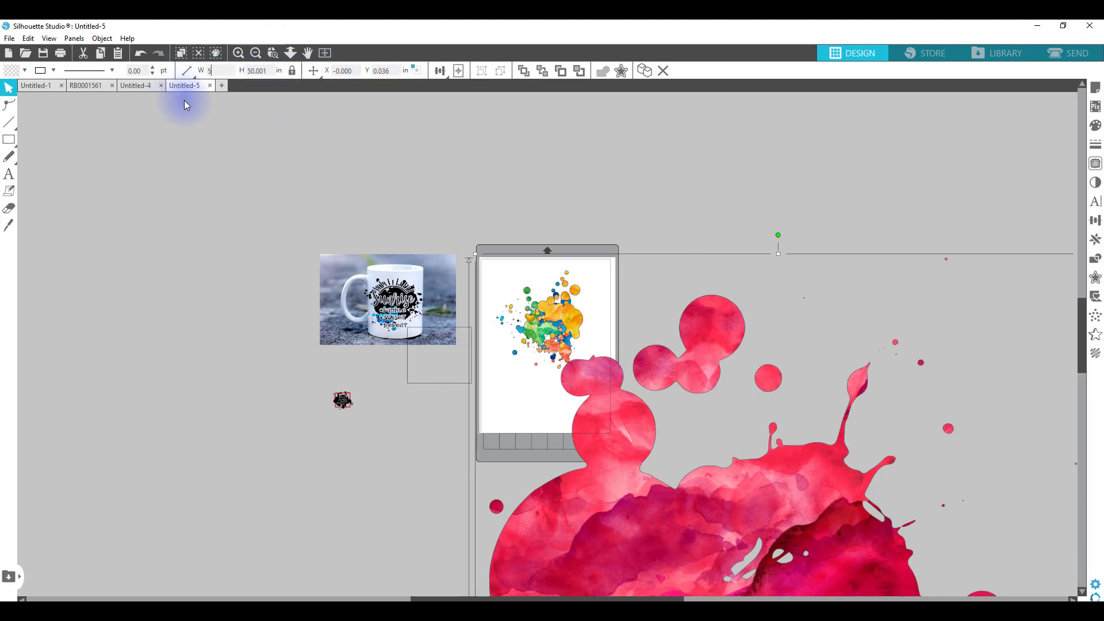
pyautogui.press('Return')
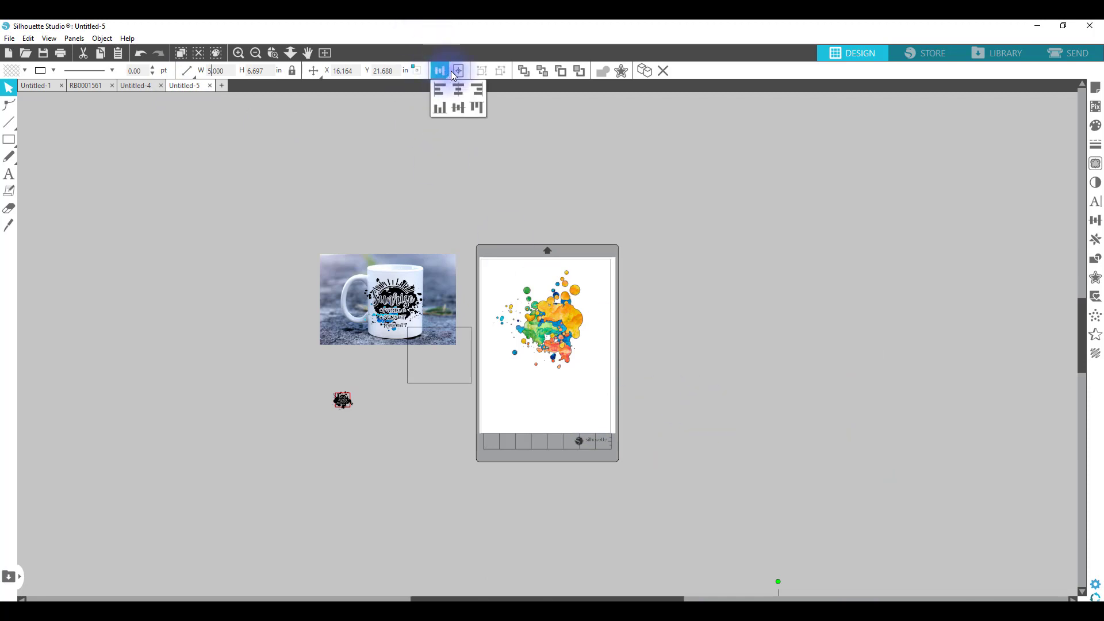
pyautogui.click(463, 73)
pyautogui.click(644, 393)
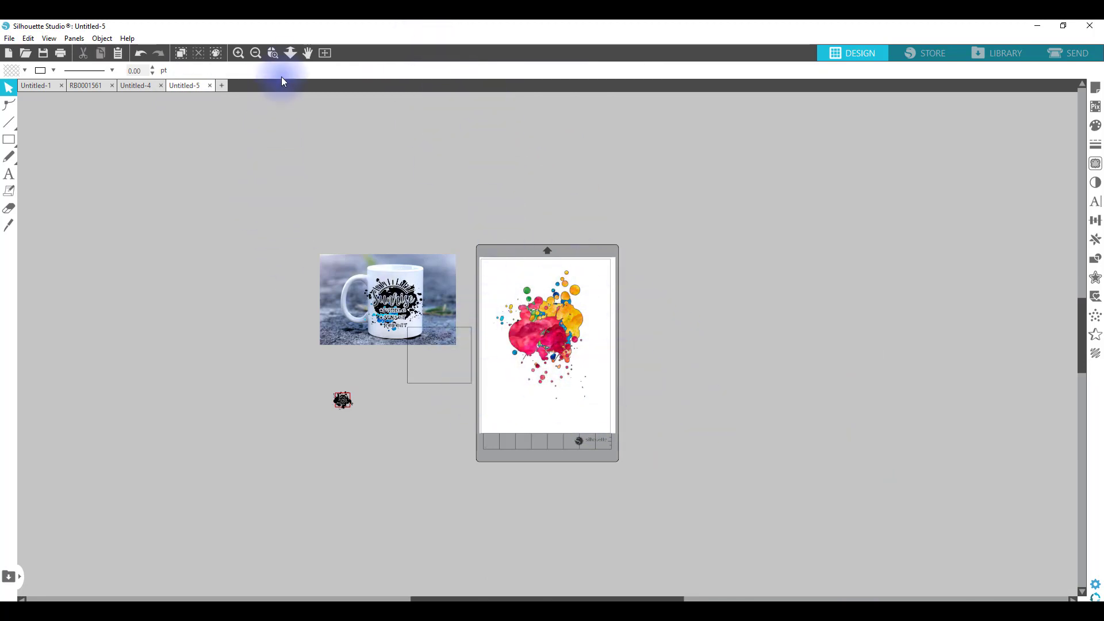
# Move the small black design farther away from the page, and shift the mug mockup against the page's upper left edge.
pyautogui.click(275, 54)
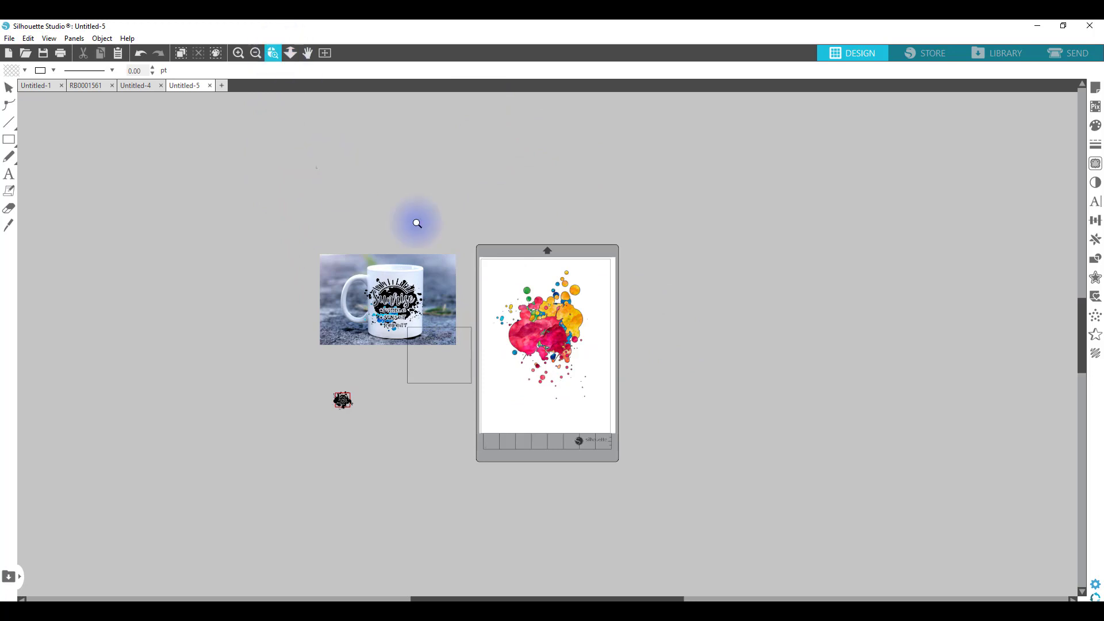
pyautogui.moveTo(318, 165); pyautogui.dragTo(696, 486)
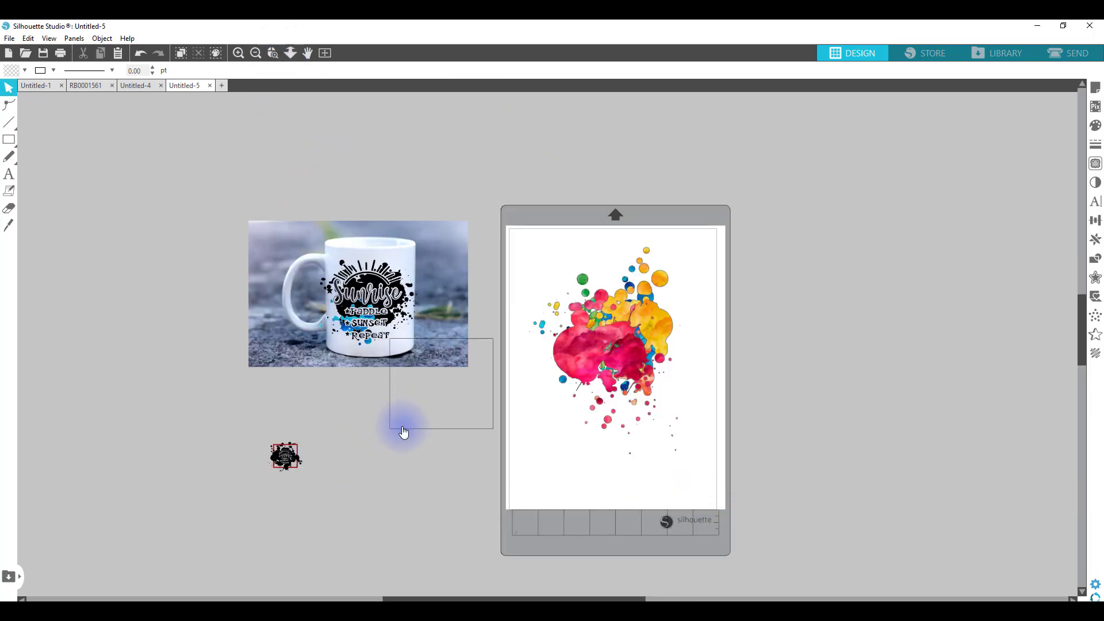
pyautogui.moveTo(285, 454); pyautogui.dragTo(103, 445)
pyautogui.moveTo(306, 303); pyautogui.dragTo(346, 281)
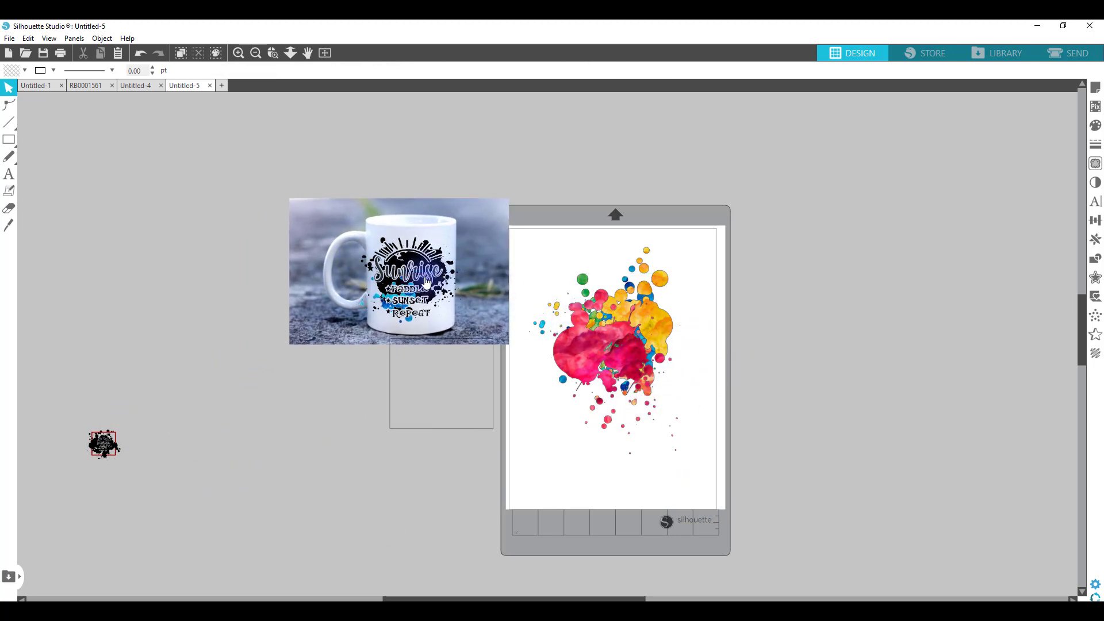
# Examine up close how the pink, yellow, green, blue and orange splatters overlap on the page.
pyautogui.click(273, 52)
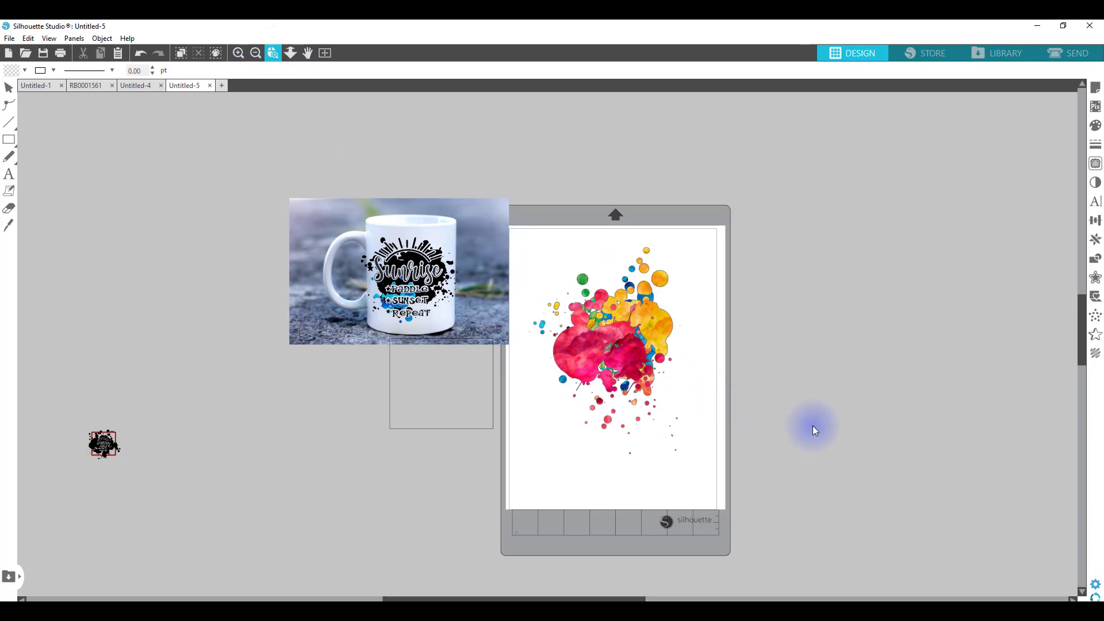
pyautogui.click(813, 430)
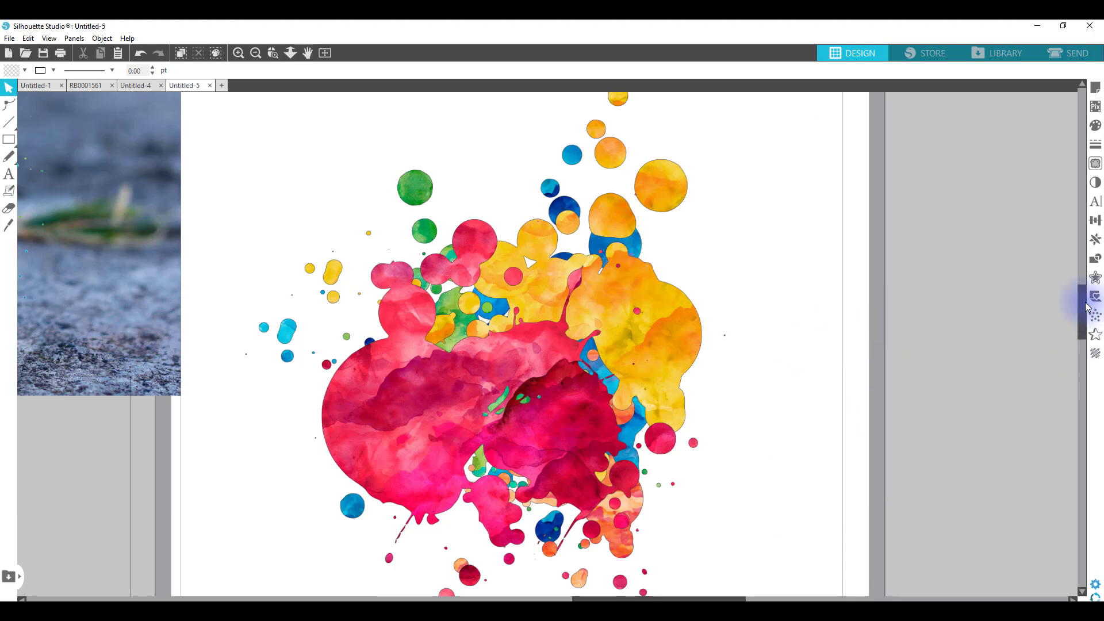
pyautogui.moveTo(1087, 308)
pyautogui.mouseDown()
pyautogui.moveTo(1077, 365)
pyautogui.moveTo(1076, 311)
pyautogui.mouseUp()
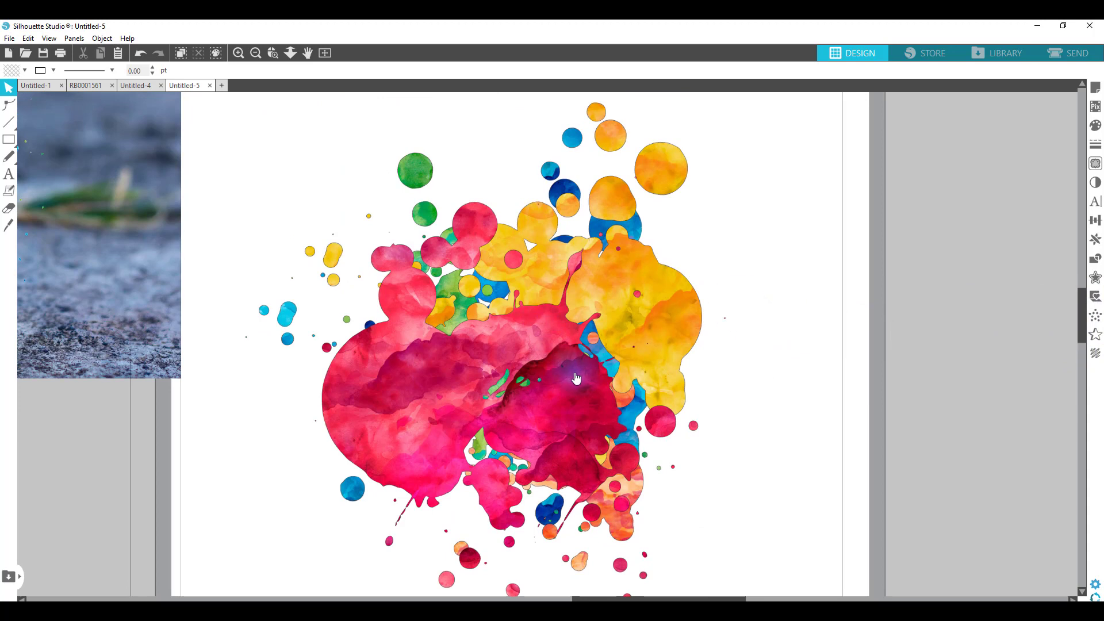
pyautogui.click(493, 259)
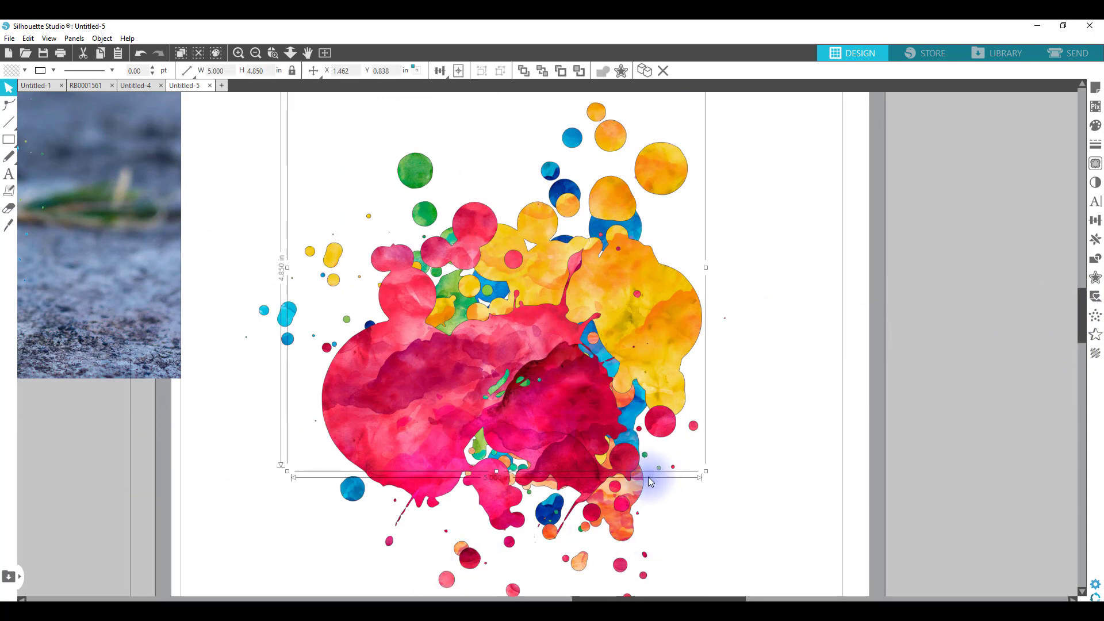
pyautogui.scroll(3, 864, 389)
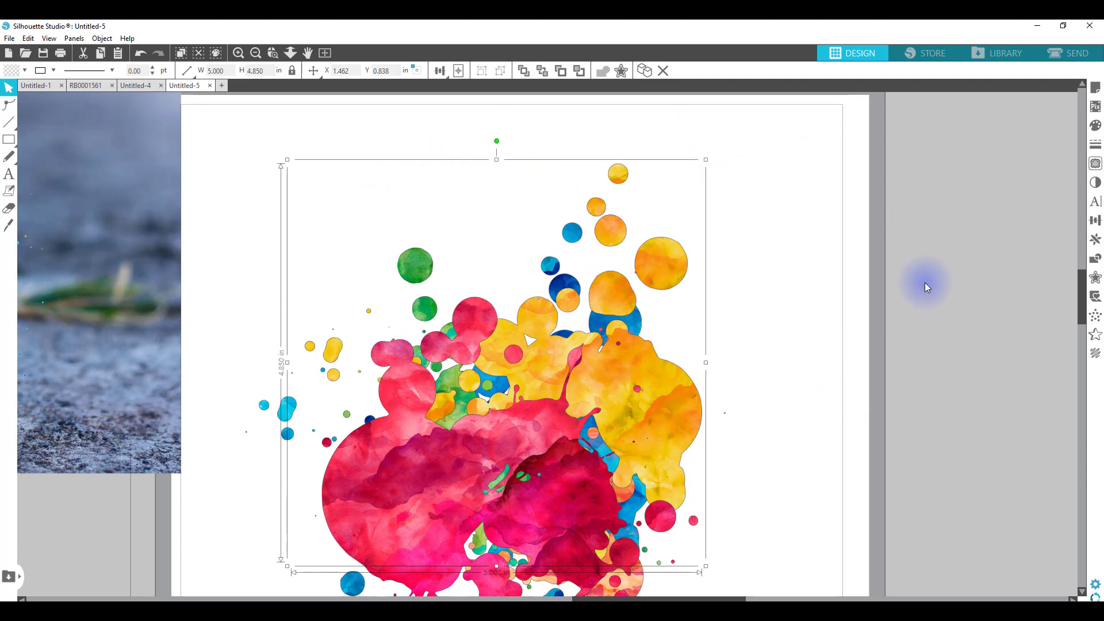
pyautogui.scroll(-2, 924, 281)
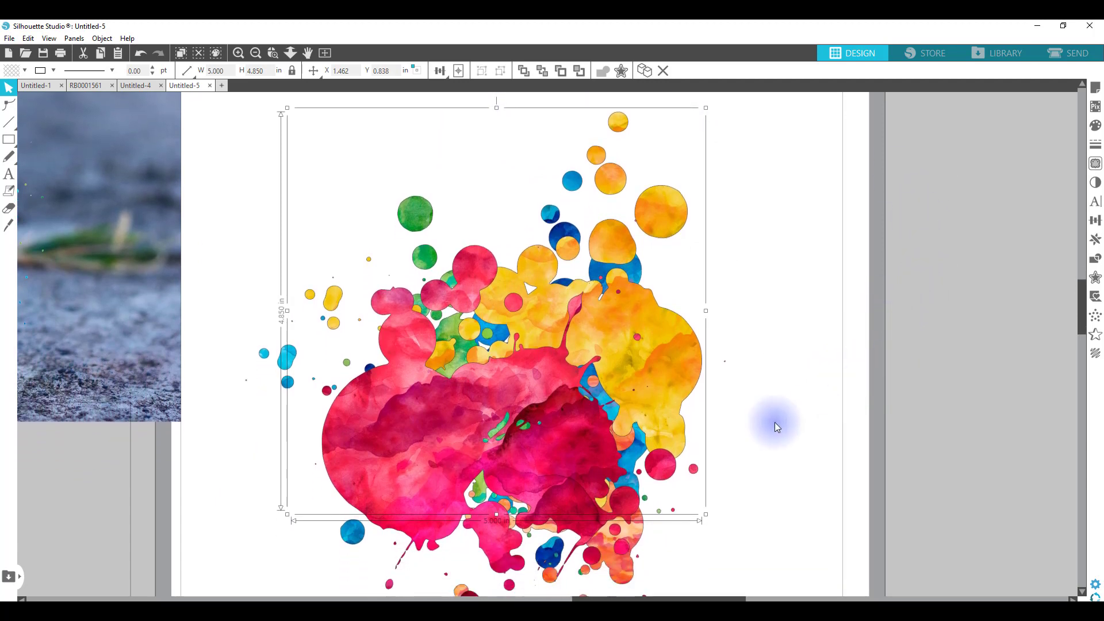
pyautogui.click(805, 415)
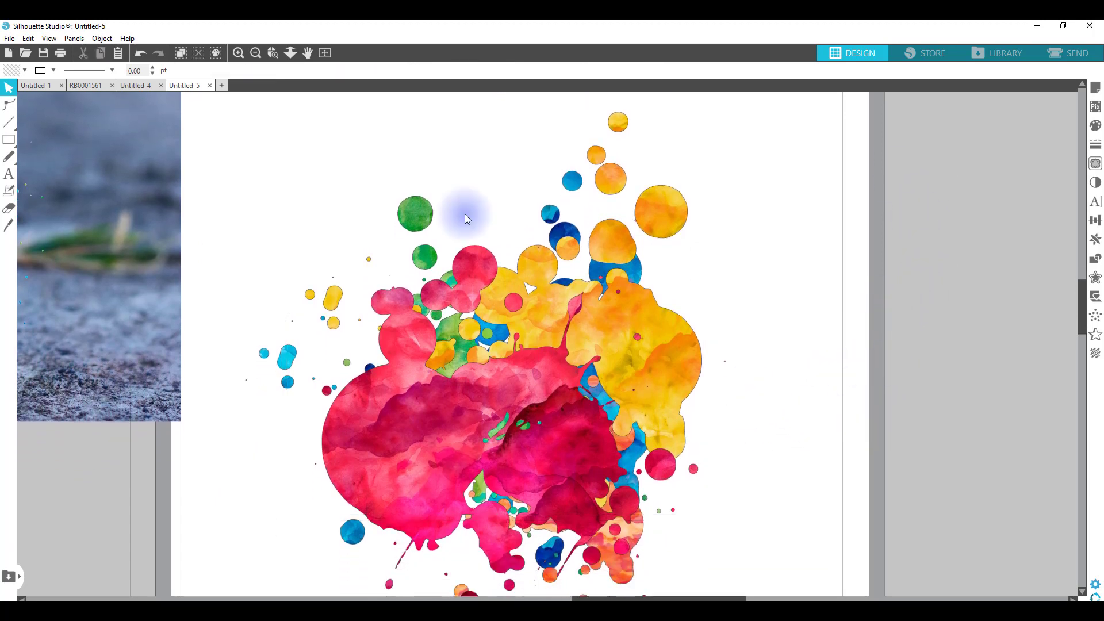
# Select all the layered splatters together and scale them down proportionally to about 4.3 in wide.
pyautogui.click(256, 54)
pyautogui.moveTo(345, 174); pyautogui.dragTo(707, 536)
pyautogui.scroll(-3, 743, 520)
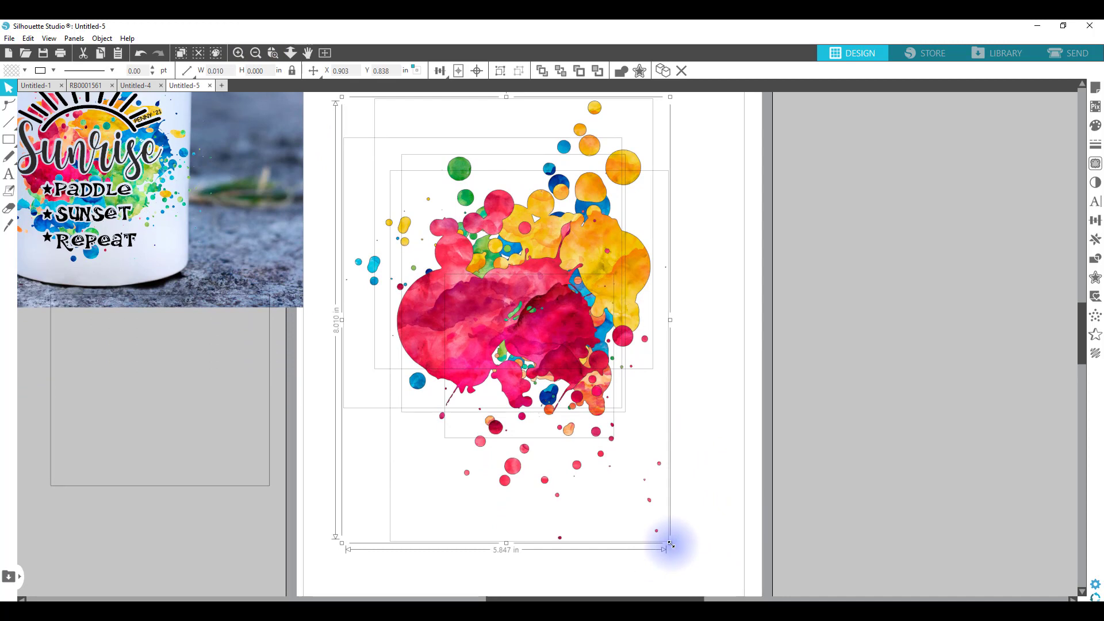
pyautogui.moveTo(665, 537); pyautogui.dragTo(587, 429)
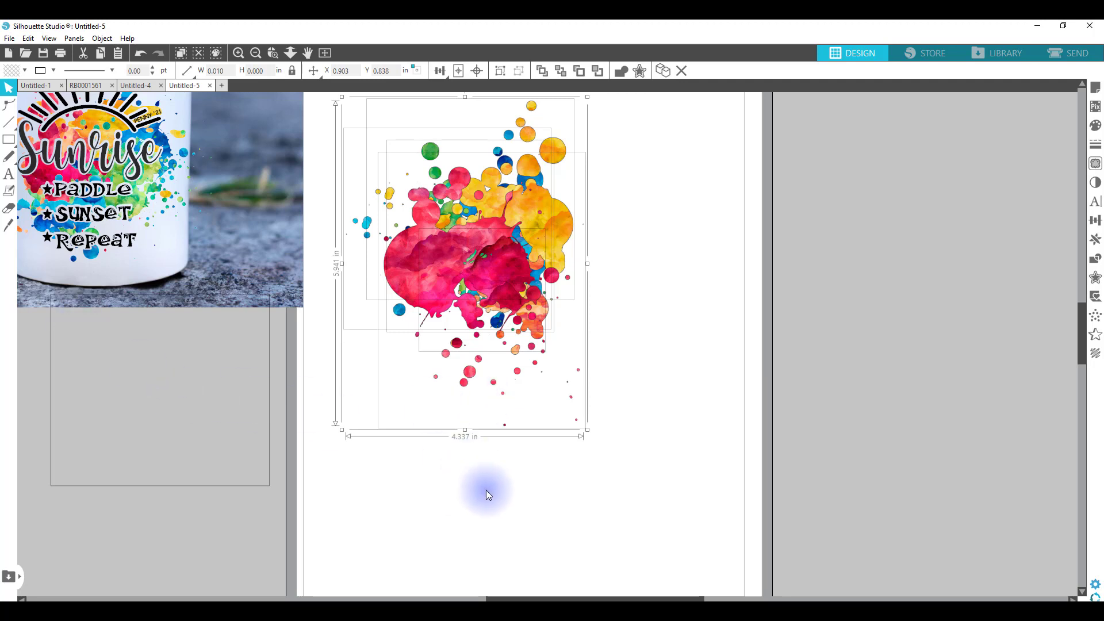
pyautogui.click(523, 470)
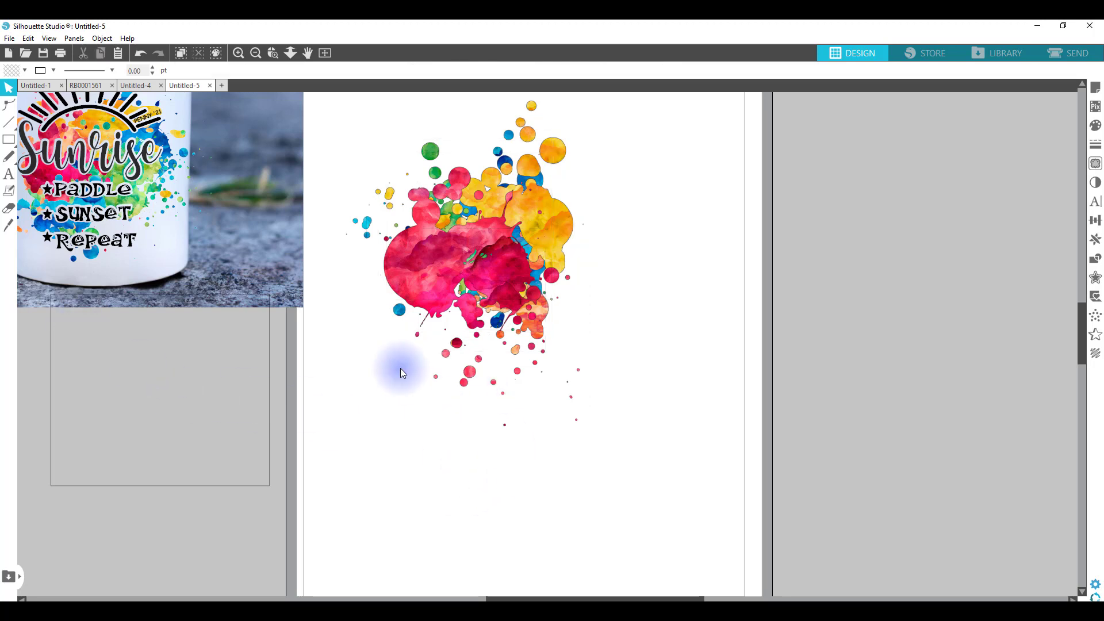
# Erase the stray drops below the pink-red splatter with the Eraser tool.
pyautogui.click(477, 377)
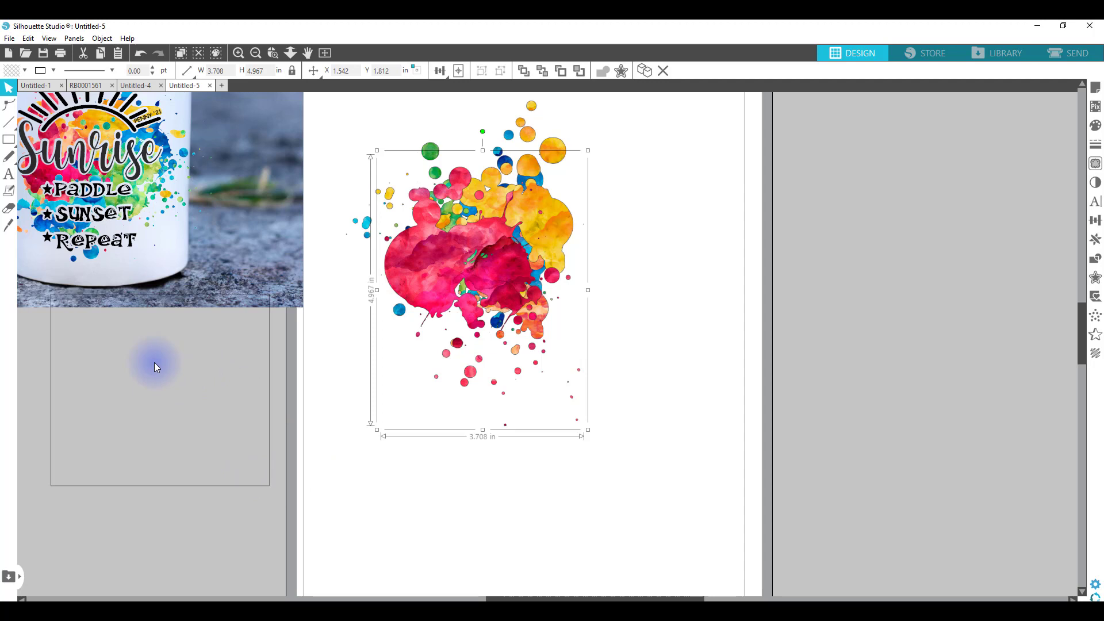
pyautogui.click(9, 208)
pyautogui.moveTo(484, 396)
pyautogui.mouseDown()
pyautogui.moveTo(483, 374)
pyautogui.moveTo(495, 374)
pyautogui.moveTo(481, 364)
pyautogui.moveTo(510, 437)
pyautogui.moveTo(512, 377)
pyautogui.moveTo(565, 390)
pyautogui.moveTo(571, 425)
pyautogui.moveTo(581, 362)
pyautogui.moveTo(542, 374)
pyautogui.mouseUp()
pyautogui.moveTo(598, 427); pyautogui.dragTo(743, 296)
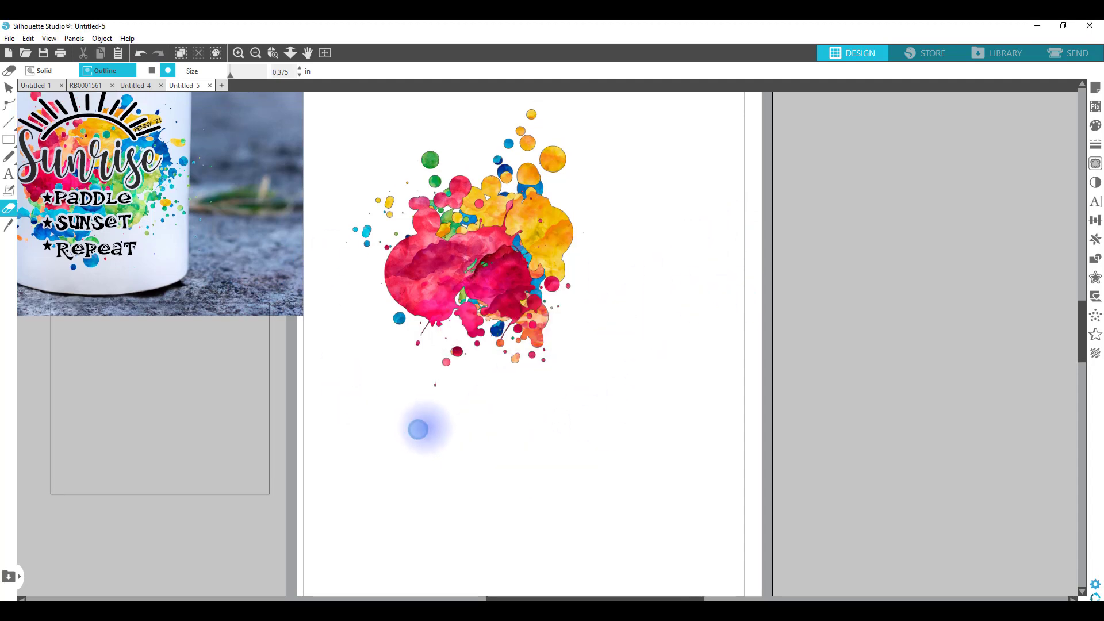
# Erase the last speck below the splatters and scale all of them down together proportionally to about 3.04 in wide.
pyautogui.moveTo(427, 403)
pyautogui.mouseDown()
pyautogui.moveTo(430, 440)
pyautogui.moveTo(536, 419)
pyautogui.moveTo(477, 430)
pyautogui.moveTo(422, 390)
pyautogui.moveTo(461, 402)
pyautogui.mouseUp()
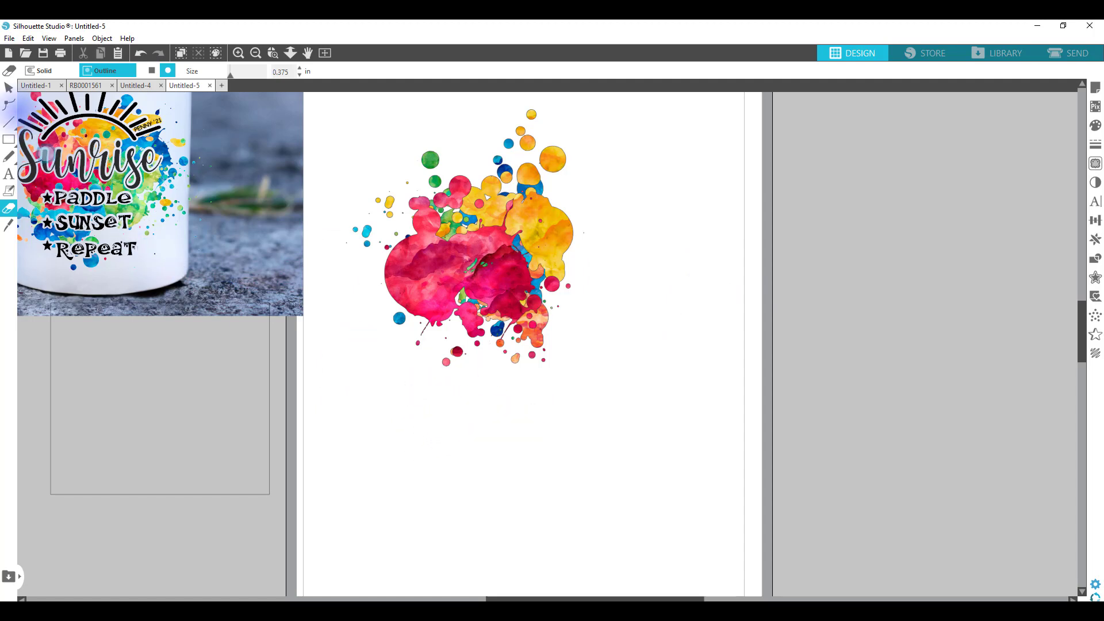
pyautogui.click(8, 87)
pyautogui.moveTo(435, 166); pyautogui.dragTo(580, 367)
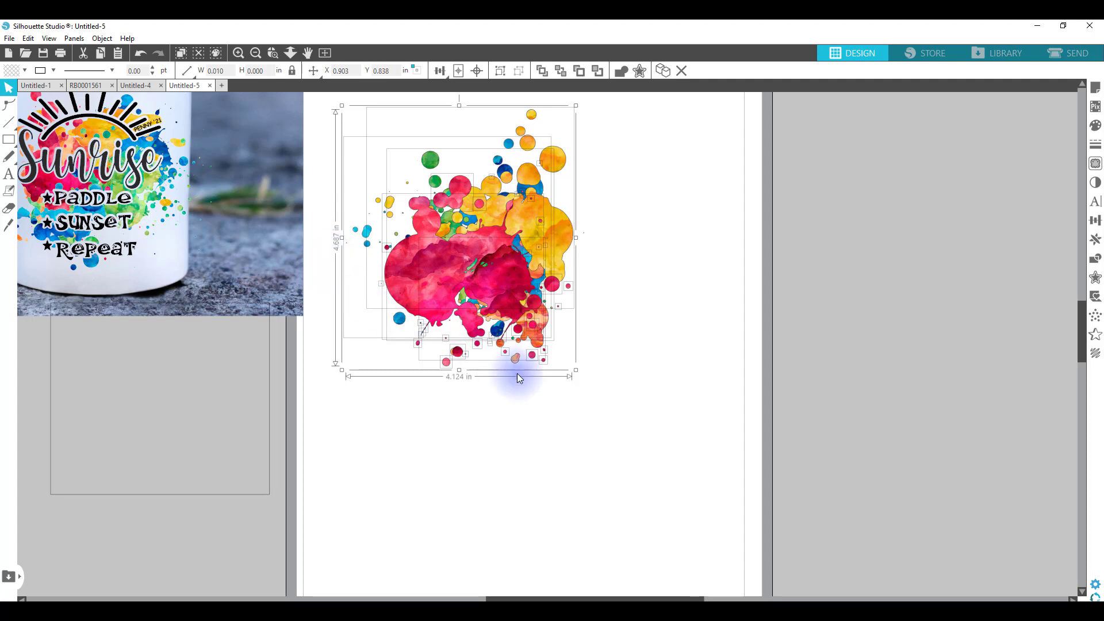
pyautogui.moveTo(577, 372); pyautogui.dragTo(531, 285)
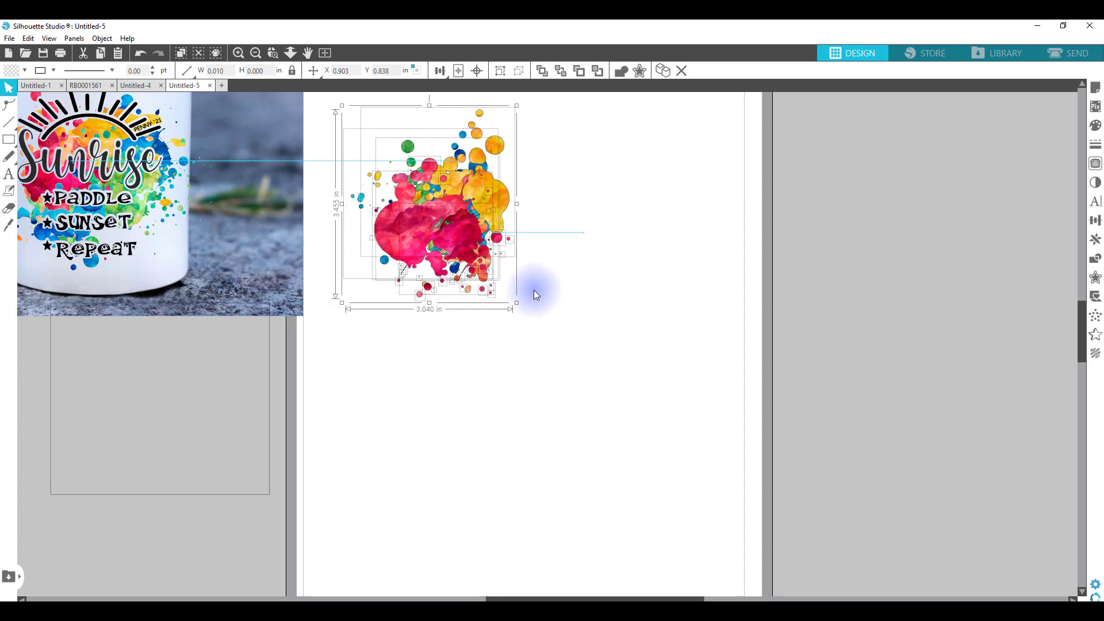
# Stretch the blue splatter horizontally to about 3.54 in wide so it extends past the yellow one.
pyautogui.click(578, 277)
pyautogui.click(506, 251)
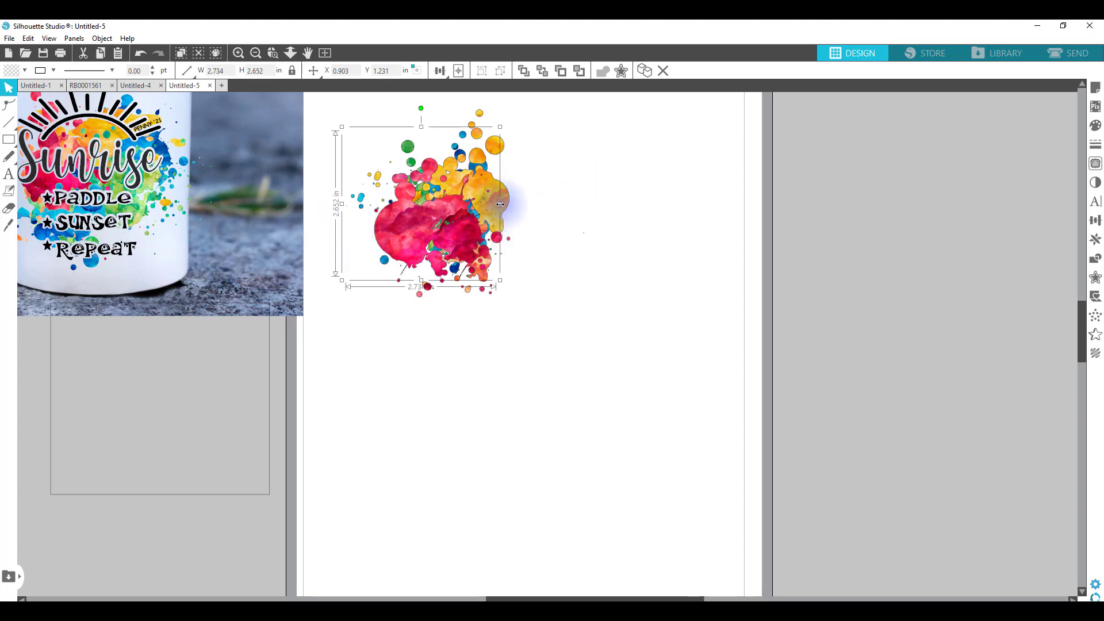
pyautogui.moveTo(499, 203); pyautogui.dragTo(552, 220)
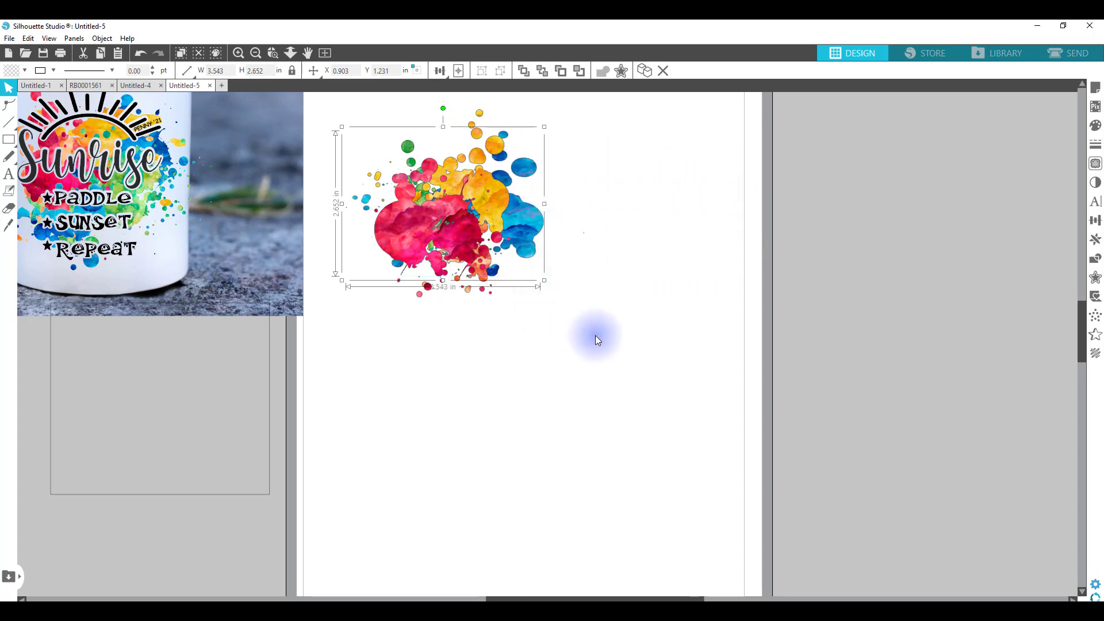
# Select all the splatters together and stretch them horizontally to about 5.22 in wide, keeping their height.
pyautogui.moveTo(595, 336); pyautogui.dragTo(395, 161)
pyautogui.moveTo(341, 137); pyautogui.dragTo(341, 137)
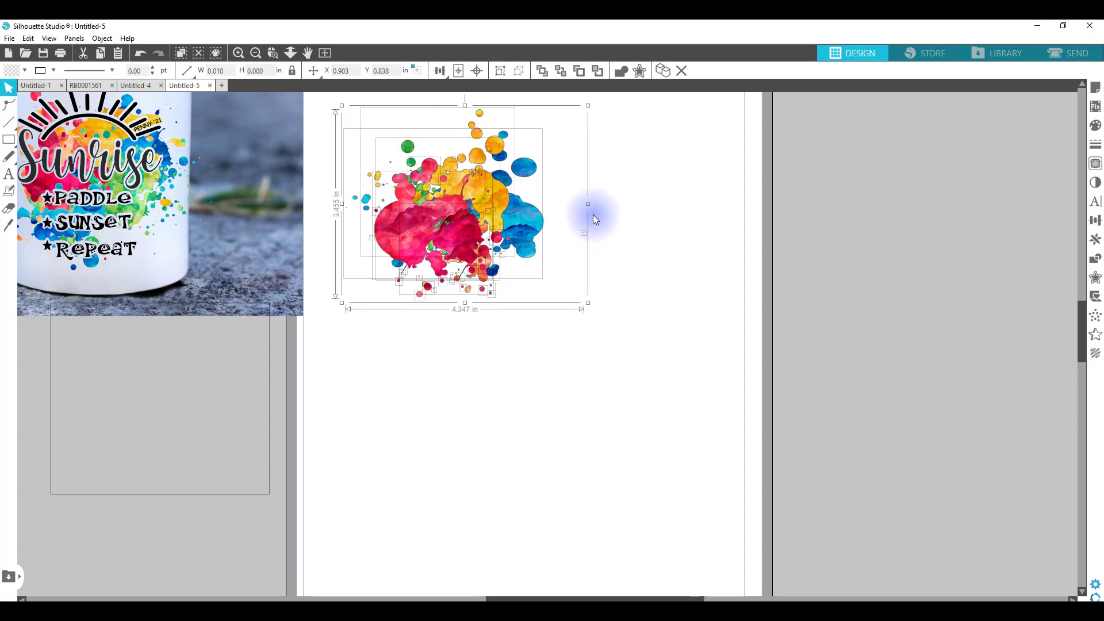
pyautogui.moveTo(590, 203); pyautogui.dragTo(636, 200)
pyautogui.click(643, 253)
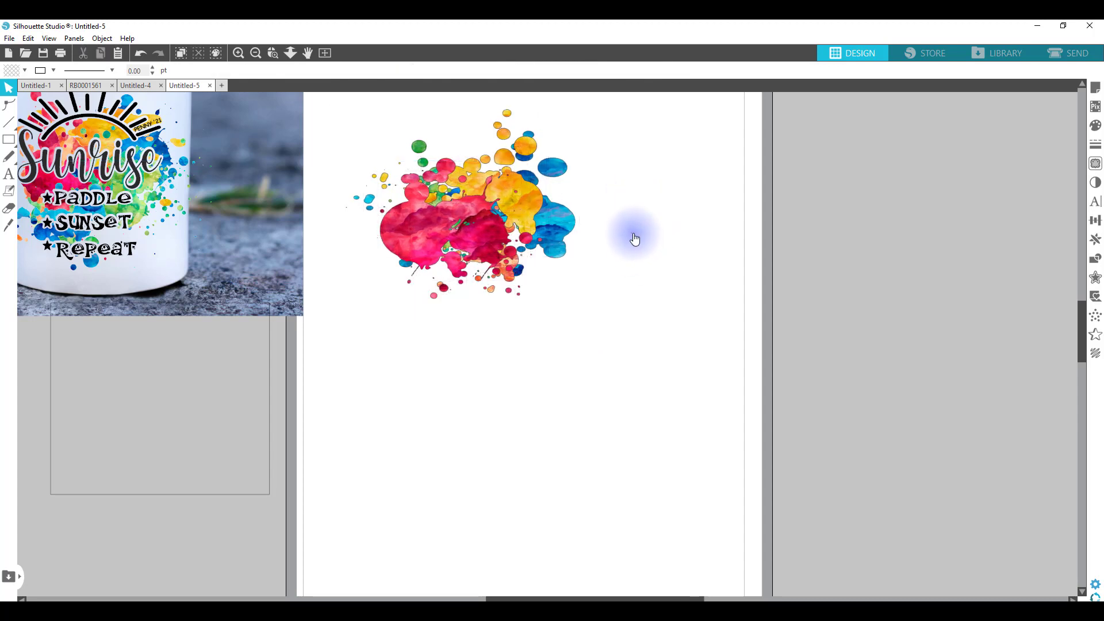
# Locate the stray speck beyond the blue splatter by selecting everything, and remove it with the Eraser tool.
pyautogui.moveTo(360, 123); pyautogui.dragTo(641, 305)
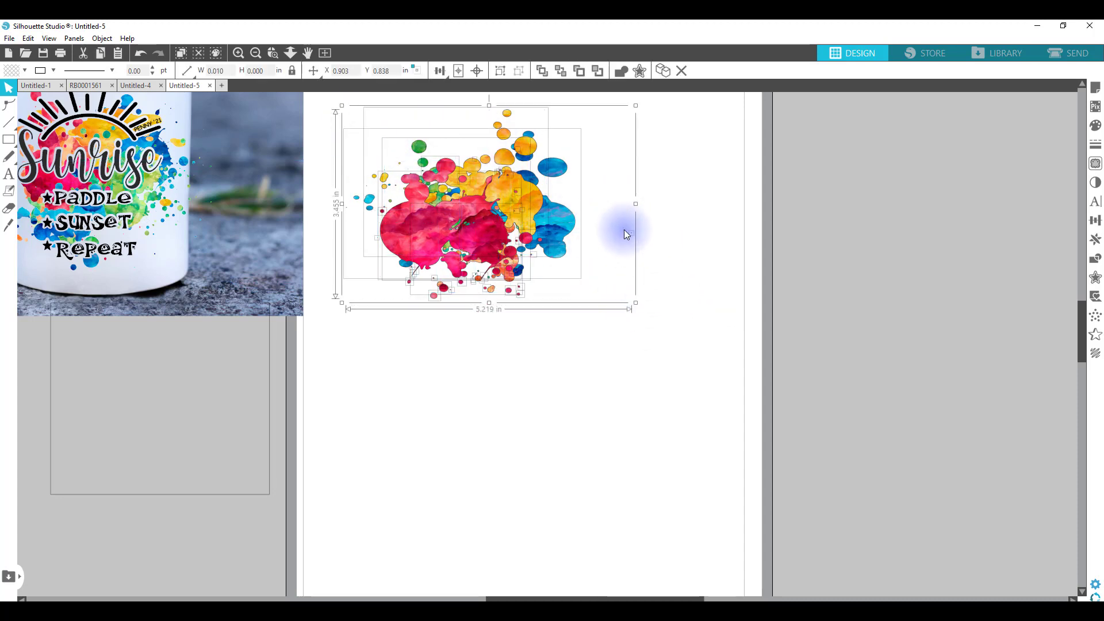
pyautogui.click(511, 393)
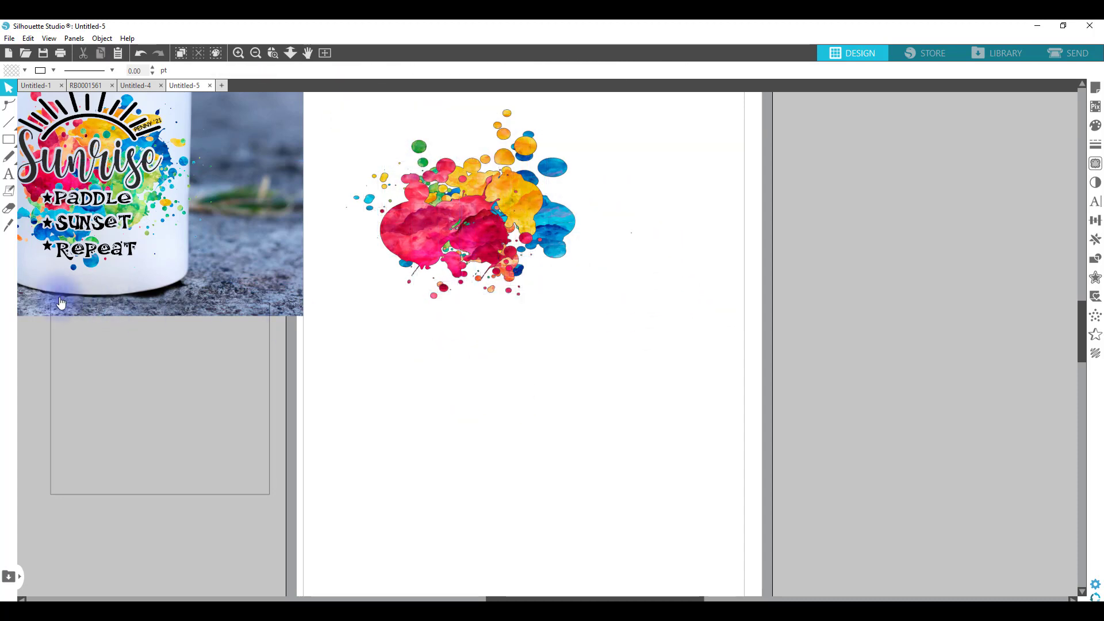
pyautogui.click(6, 212)
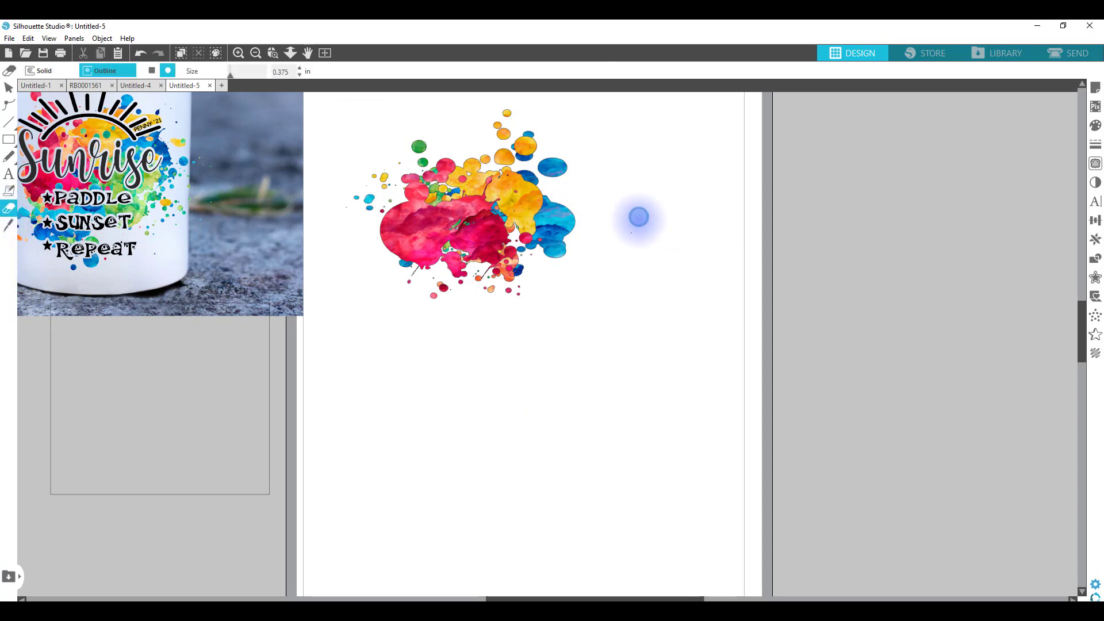
pyautogui.moveTo(638, 235); pyautogui.dragTo(625, 240)
pyautogui.scroll(1, 654, 320)
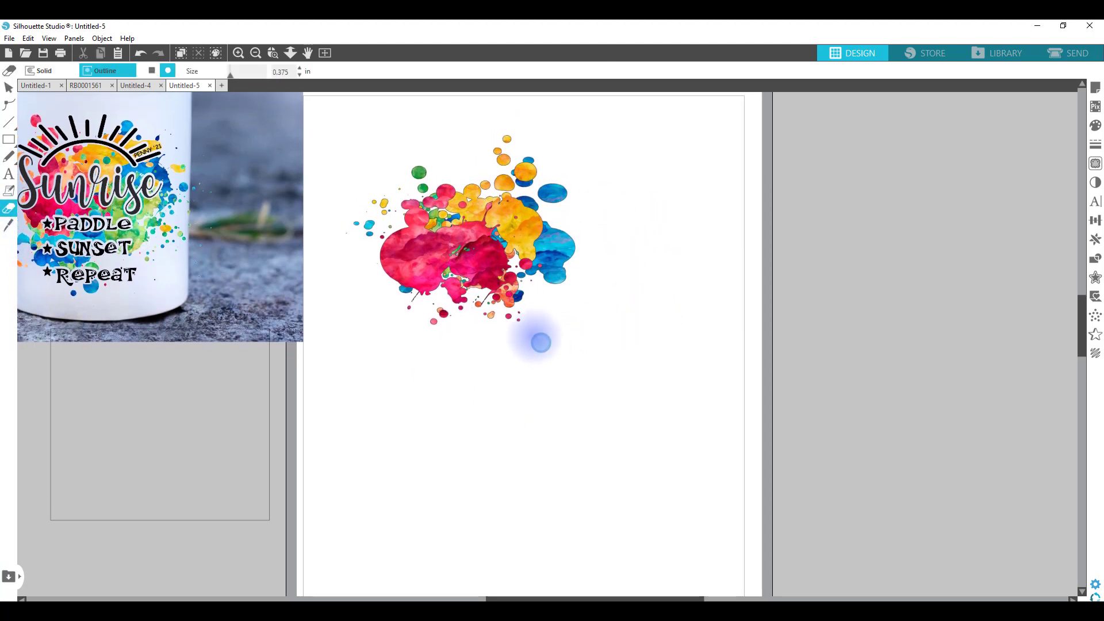
# Select all the splatters together and narrow them horizontally to about 3.97 in wide.
pyautogui.click(9, 87)
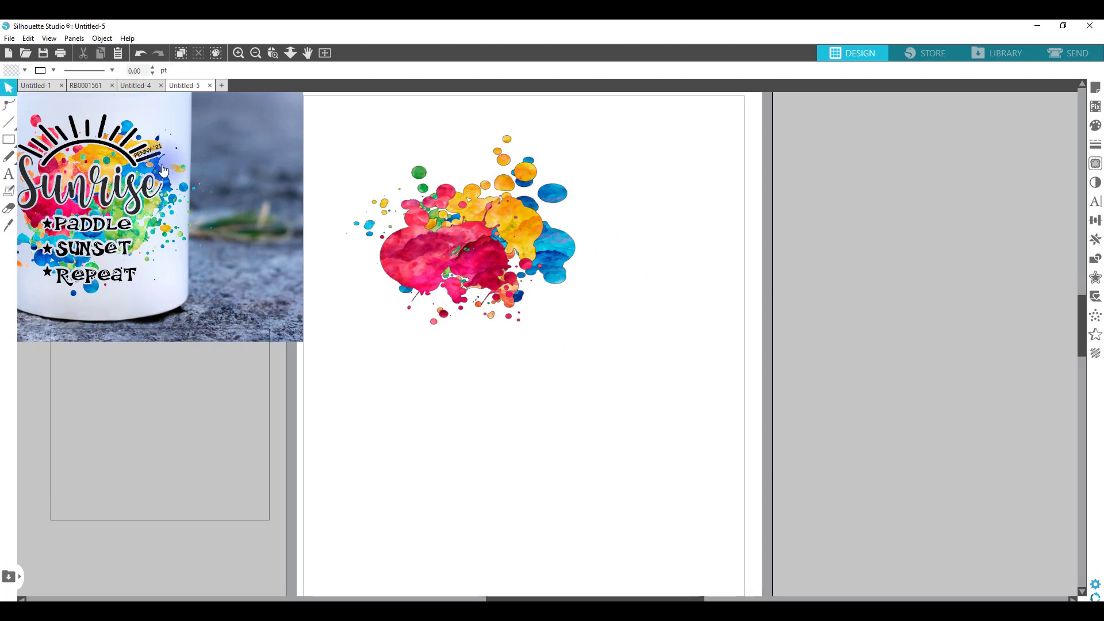
pyautogui.click(345, 118)
pyautogui.moveTo(334, 117); pyautogui.dragTo(621, 345)
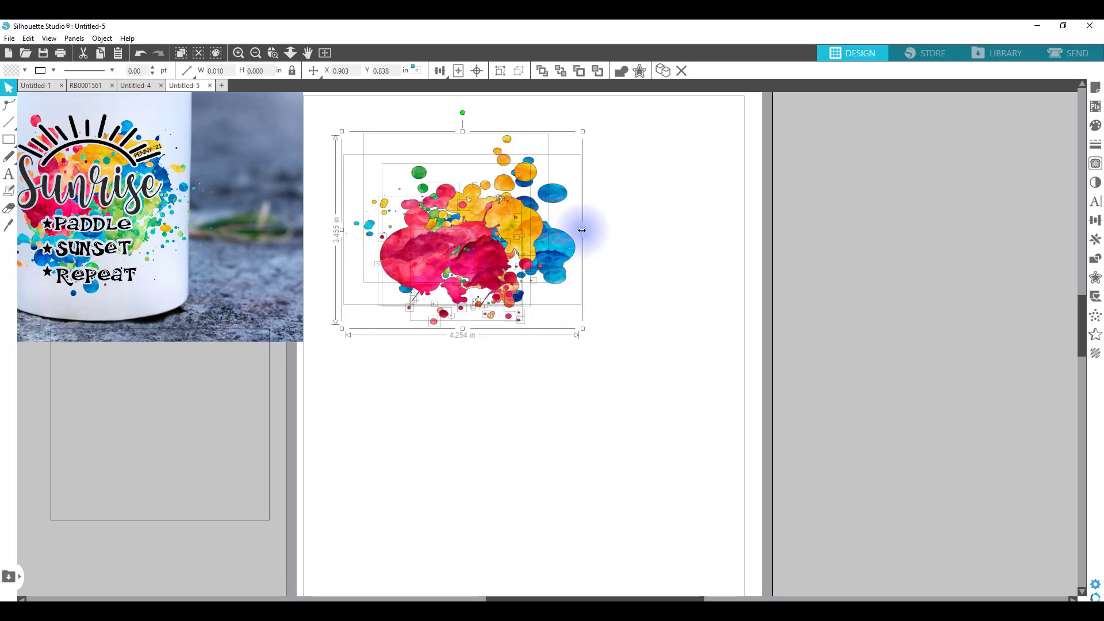
pyautogui.moveTo(581, 230); pyautogui.dragTo(570, 230)
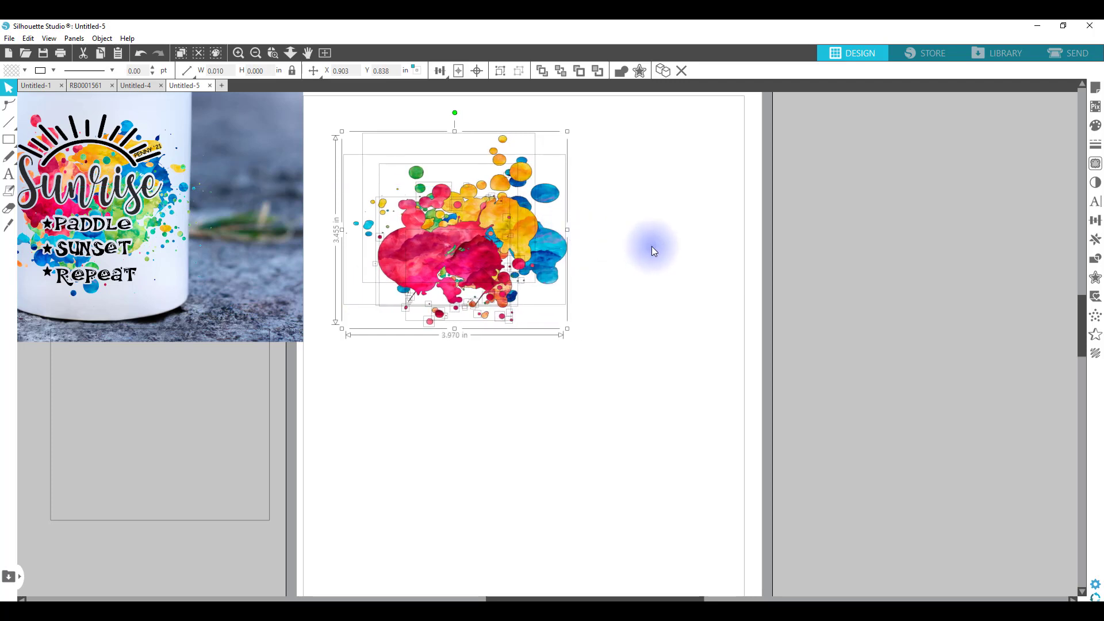
pyautogui.click(700, 241)
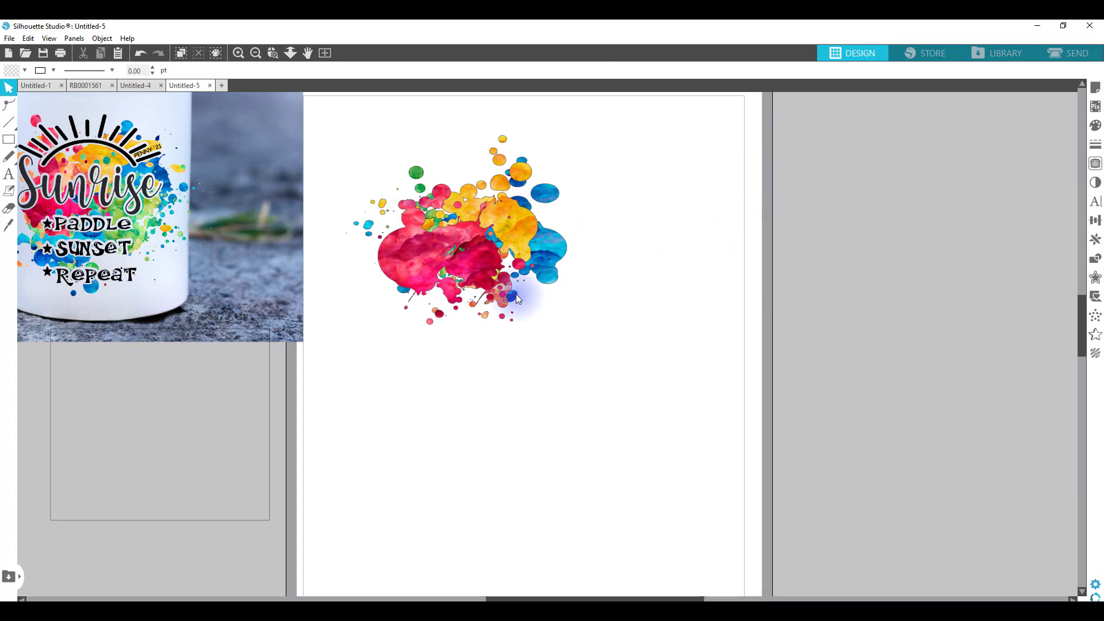
# Select all the layered splatters and group them into one design.
pyautogui.click(503, 266)
pyautogui.moveTo(639, 305); pyautogui.dragTo(620, 344)
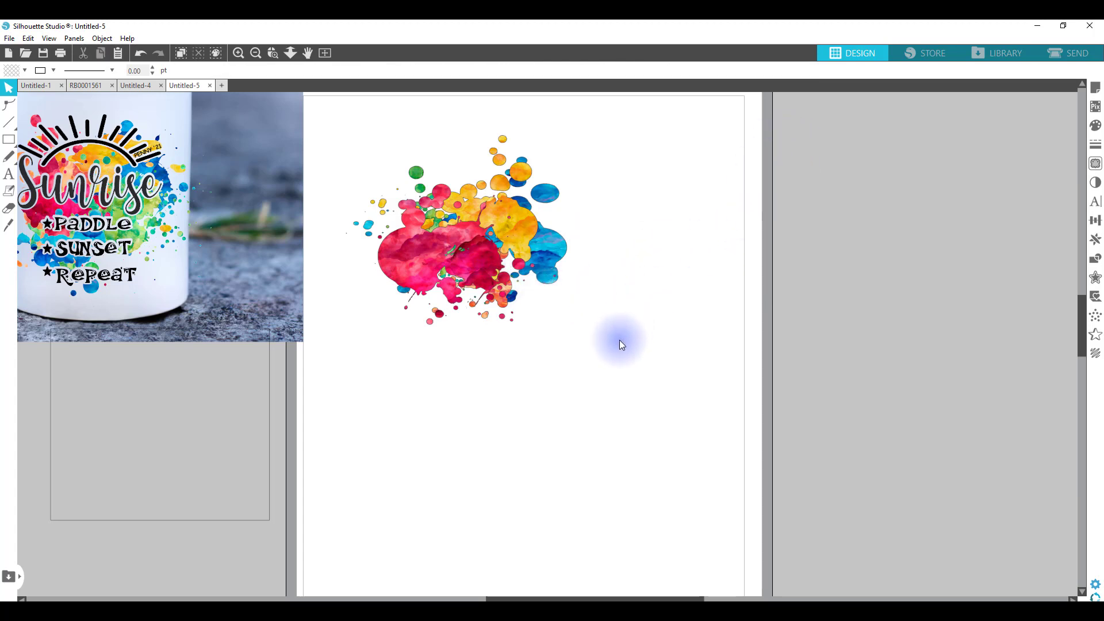
pyautogui.moveTo(342, 166); pyautogui.dragTo(609, 316)
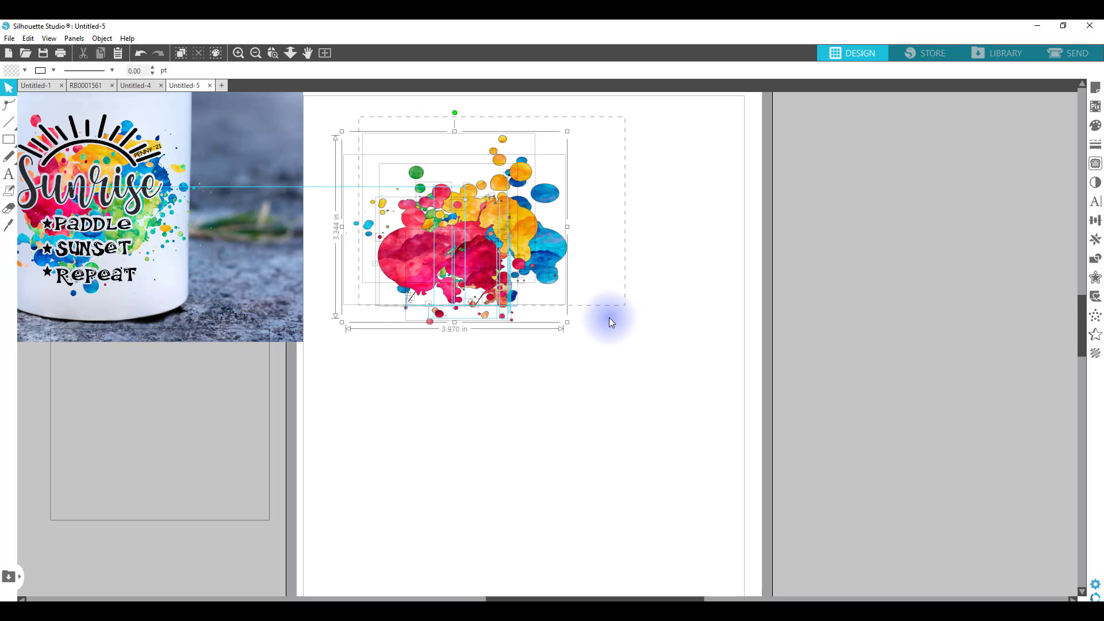
pyautogui.rightClick(478, 276)
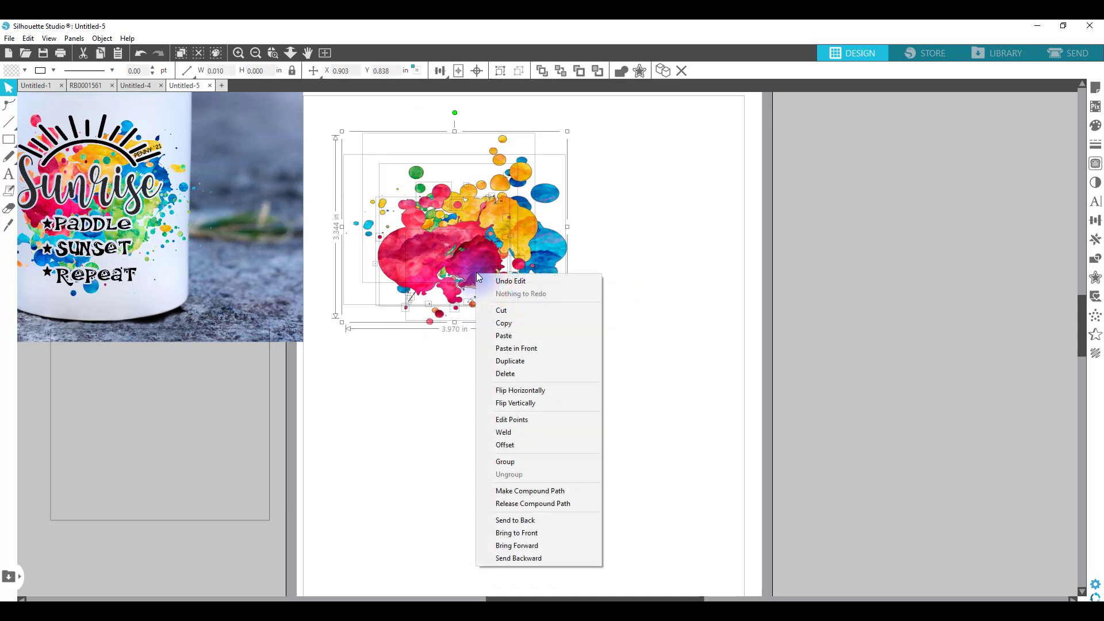
pyautogui.click(519, 462)
pyautogui.click(664, 341)
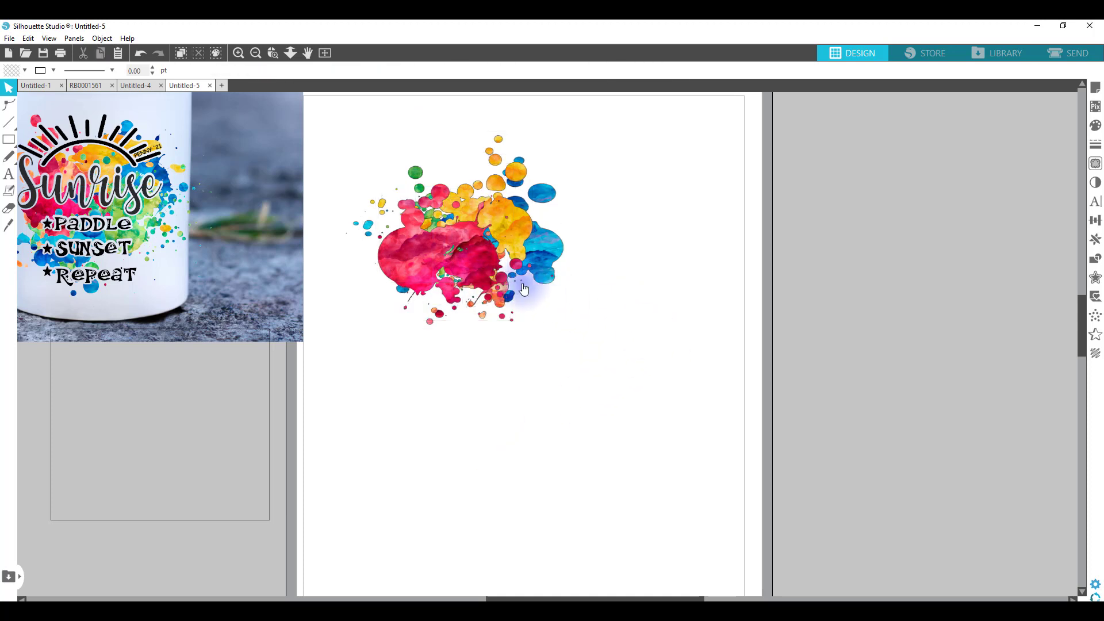
# Duplicate the grouped splatter design and park two overlapping copies off the page below the mug mockup.
pyautogui.rightClick(481, 259)
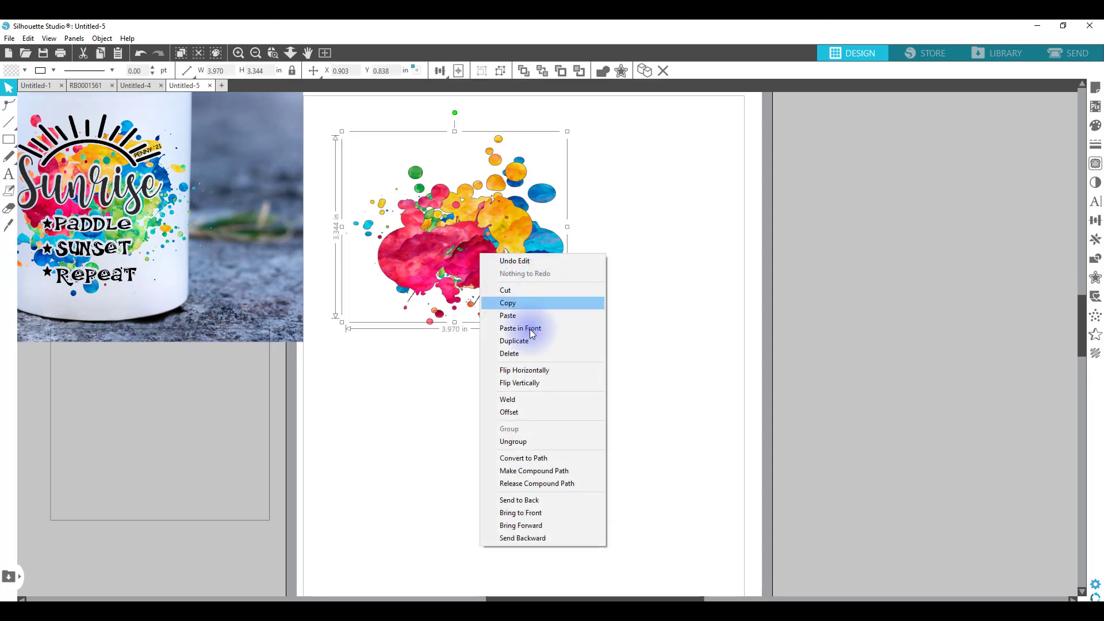
pyautogui.click(533, 341)
pyautogui.moveTo(505, 268); pyautogui.dragTo(167, 596)
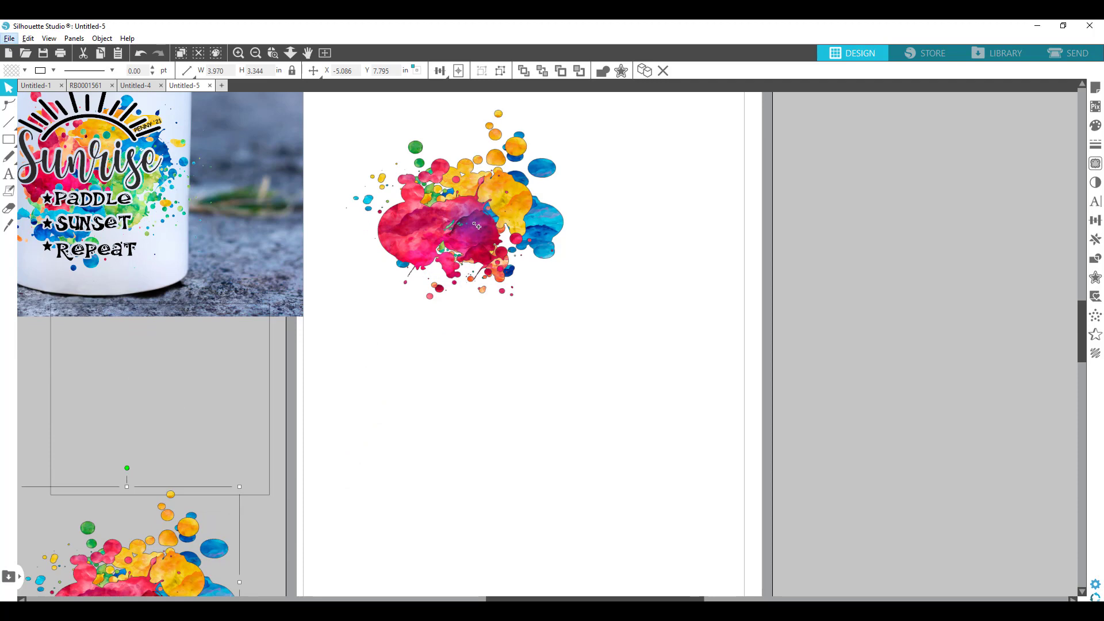
pyautogui.moveTo(477, 226); pyautogui.dragTo(104, 600)
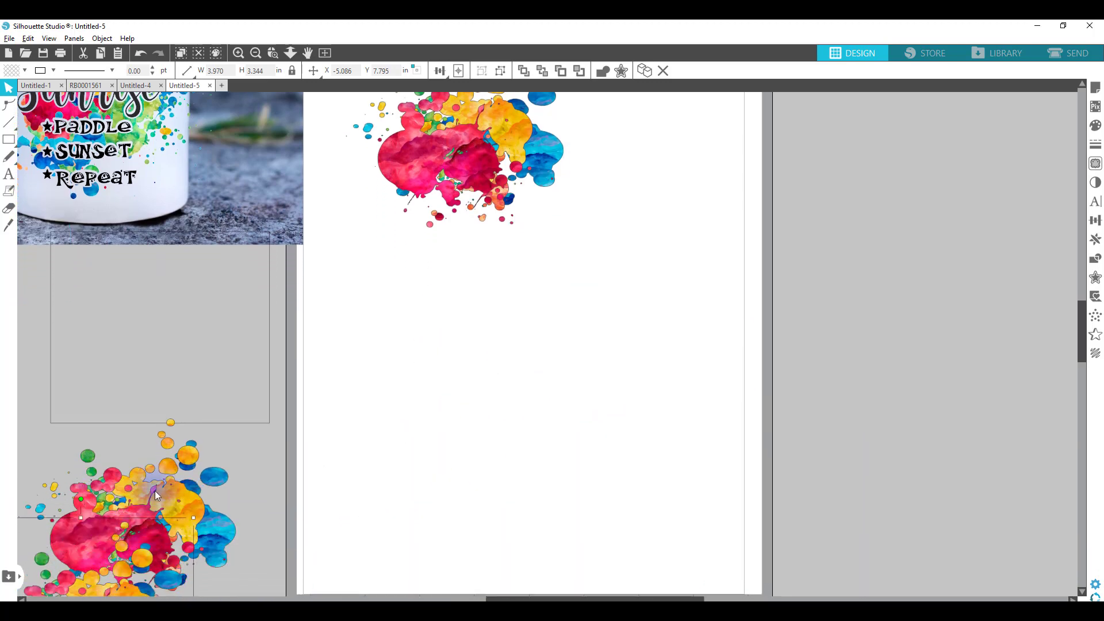
pyautogui.scroll(1, 393, 340)
pyautogui.scroll(1, 394, 339)
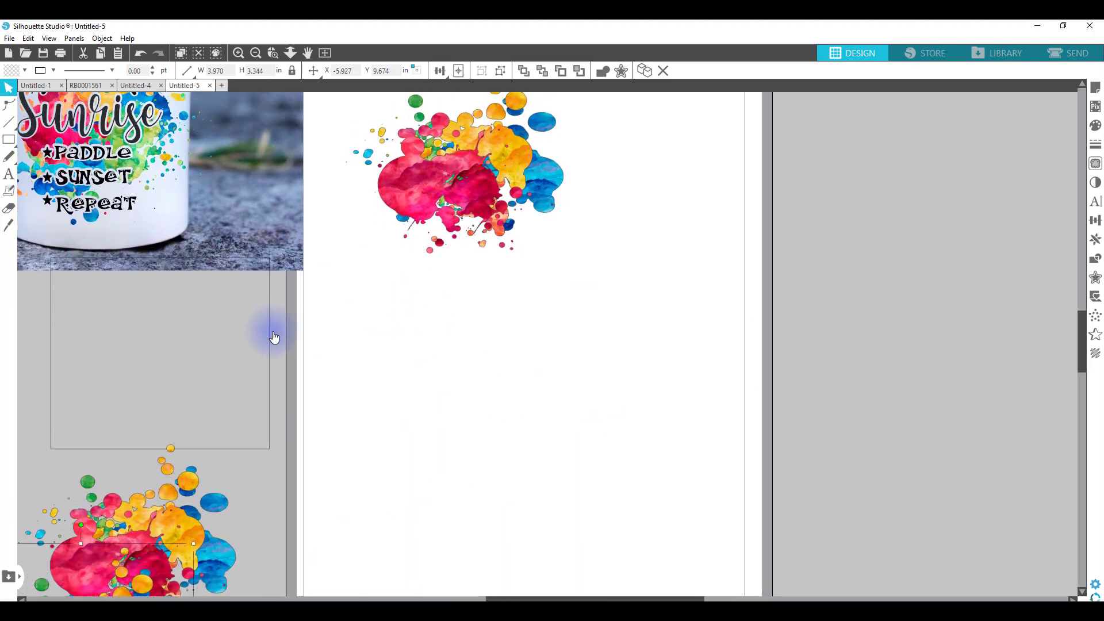
# Lay the 4 × 3.5 in rectangle over the grouped splatter design to compare sizes, and move it back off the page.
pyautogui.moveTo(272, 348); pyautogui.dragTo(641, 246)
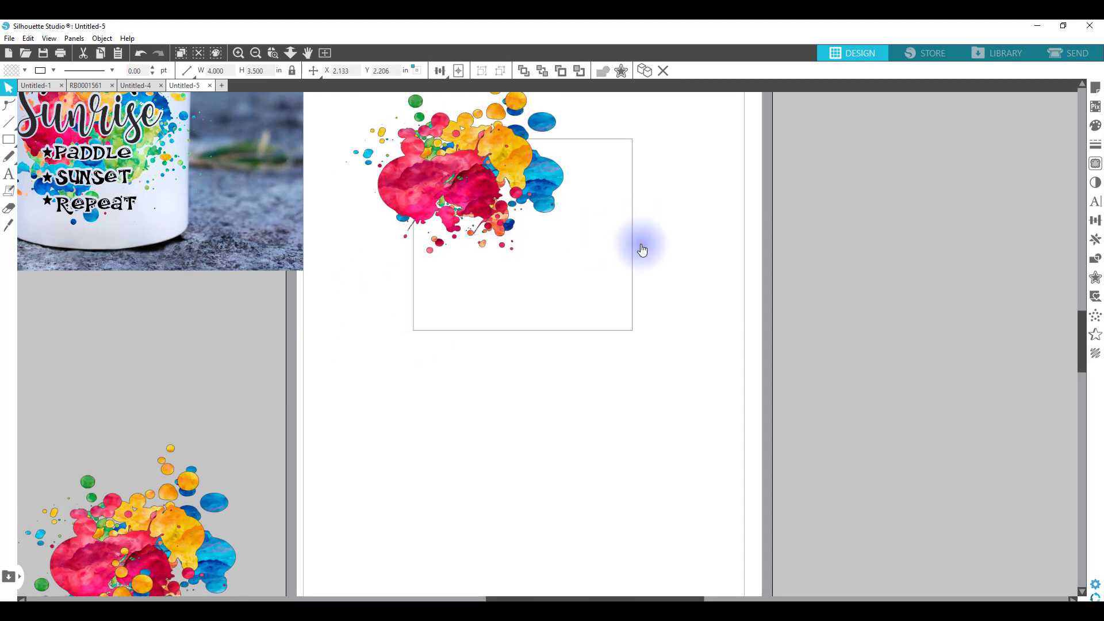
pyautogui.scroll(5, 649, 270)
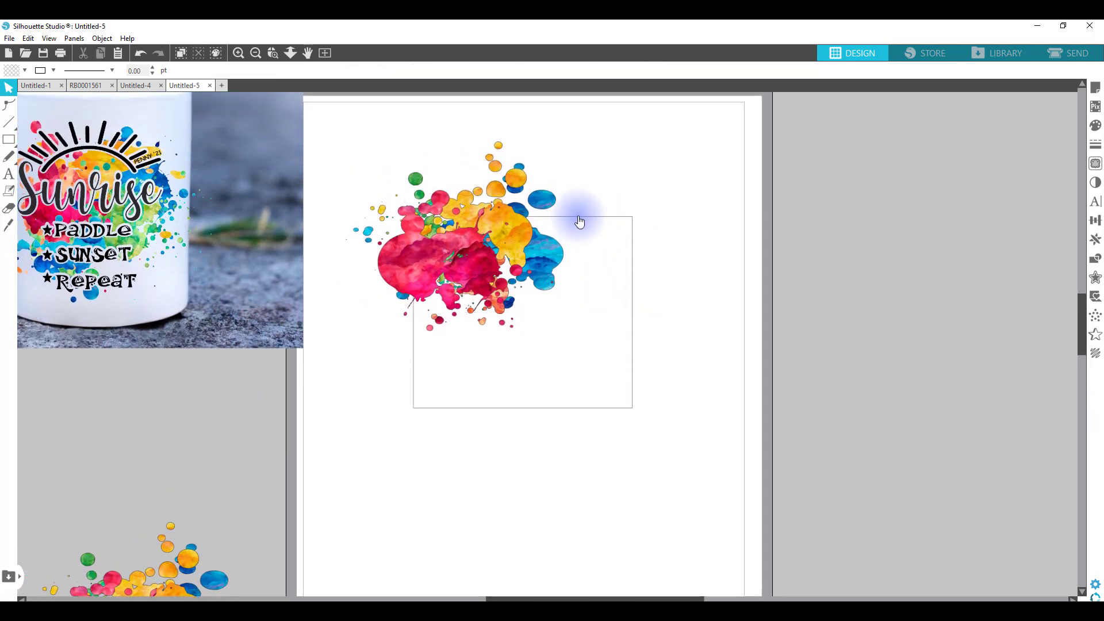
pyautogui.moveTo(579, 221); pyautogui.dragTo(520, 145)
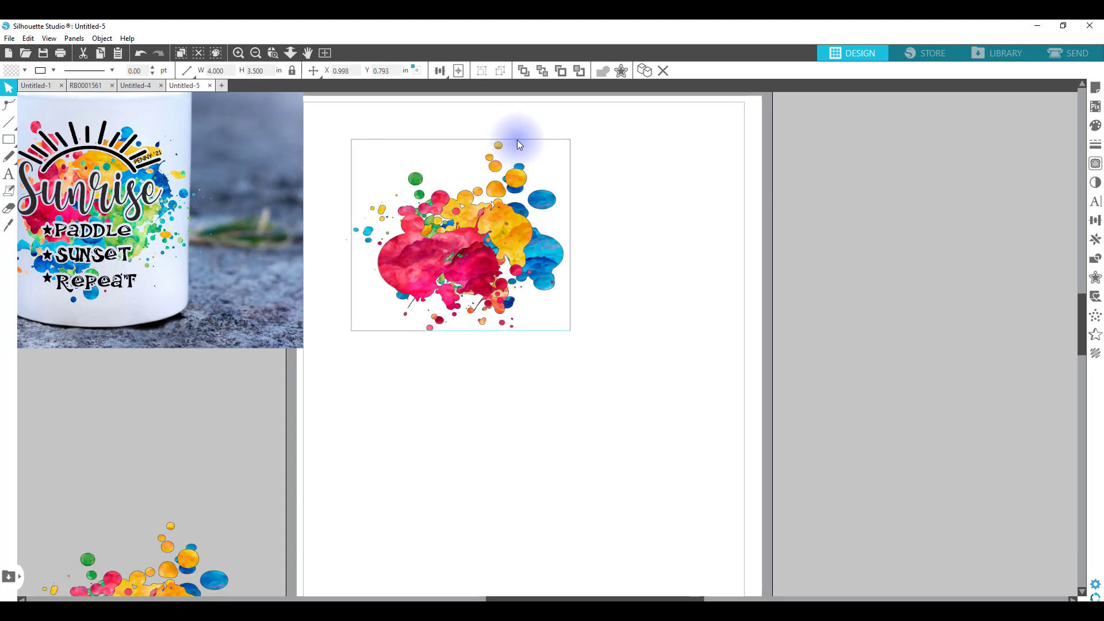
pyautogui.moveTo(517, 140); pyautogui.dragTo(202, 431)
pyautogui.click(187, 381)
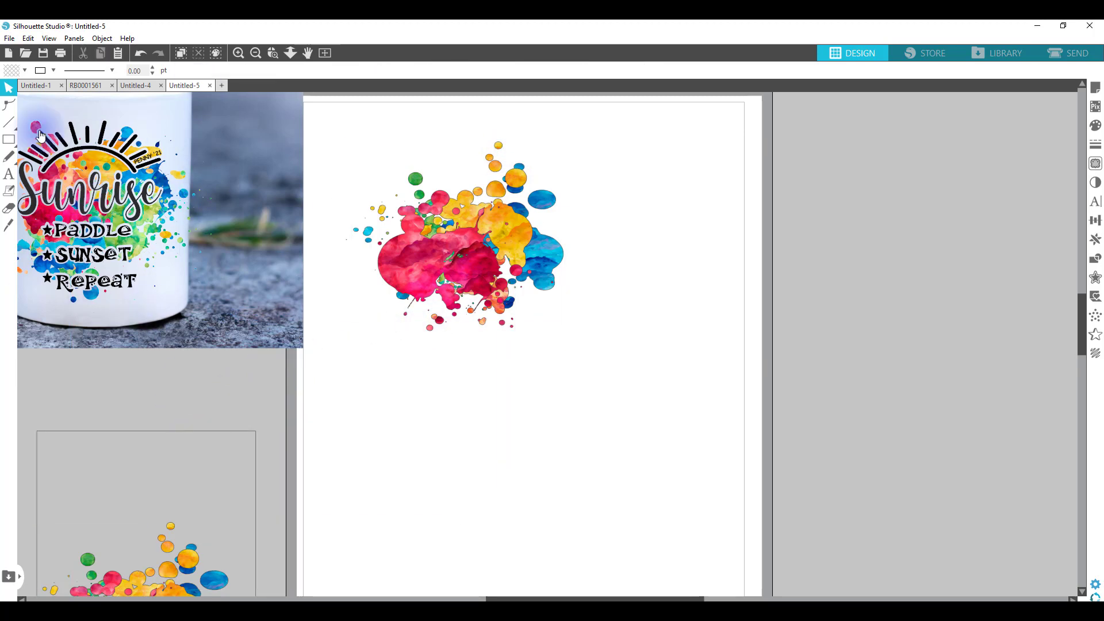
# Merge the JPG design RB0001561 from the Summer-Sublimation-Bundle-Vol2-11666714 Main File folder into the document.
pyautogui.click(9, 39)
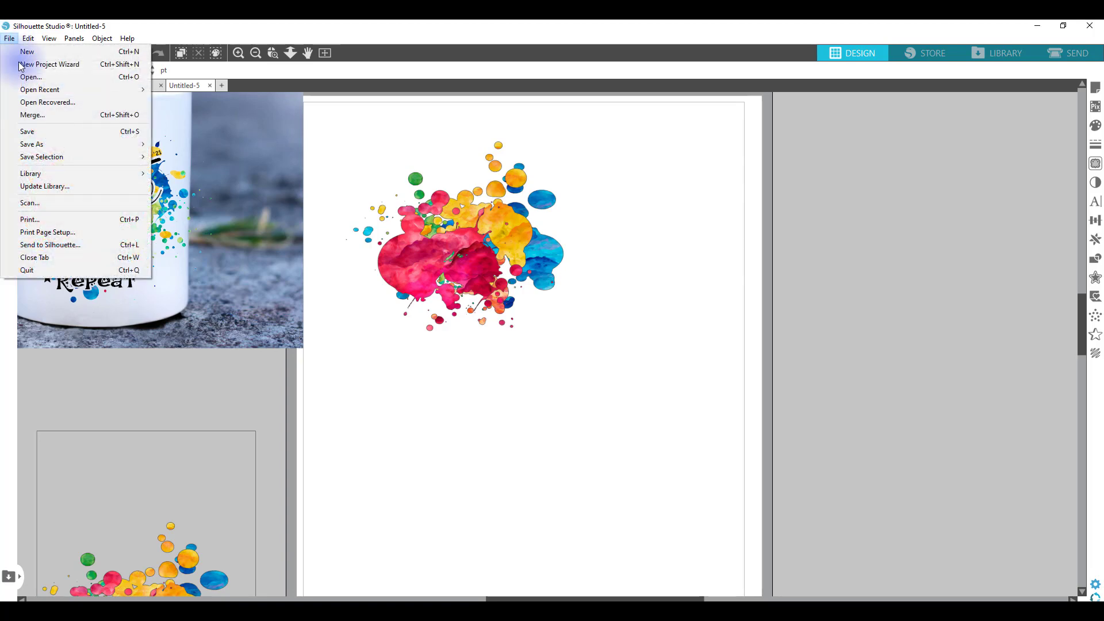
pyautogui.click(52, 113)
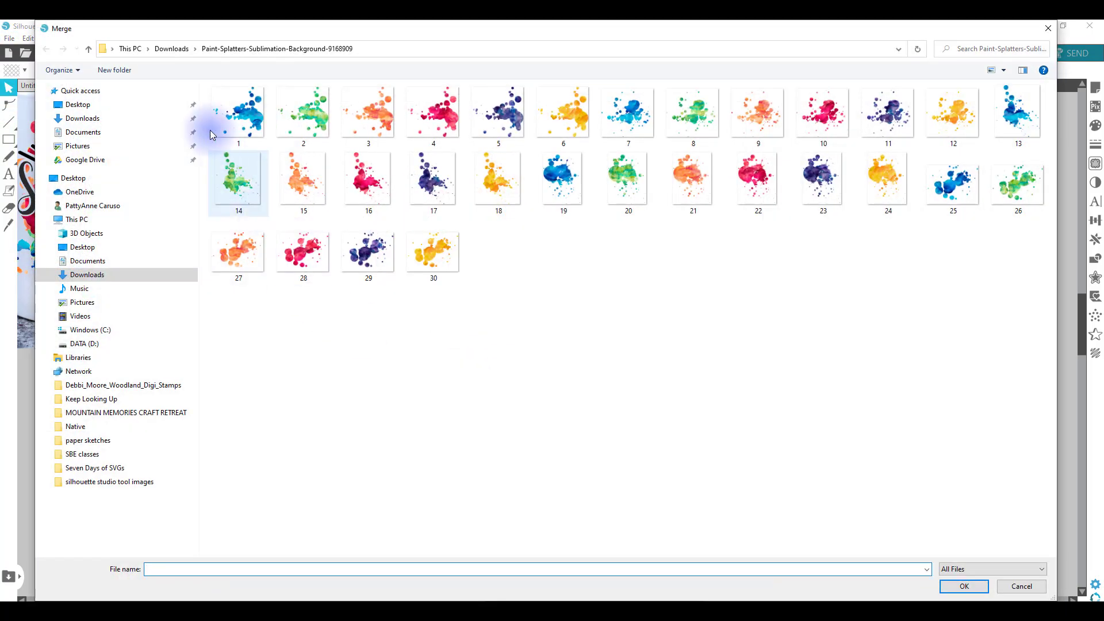
pyautogui.click(88, 49)
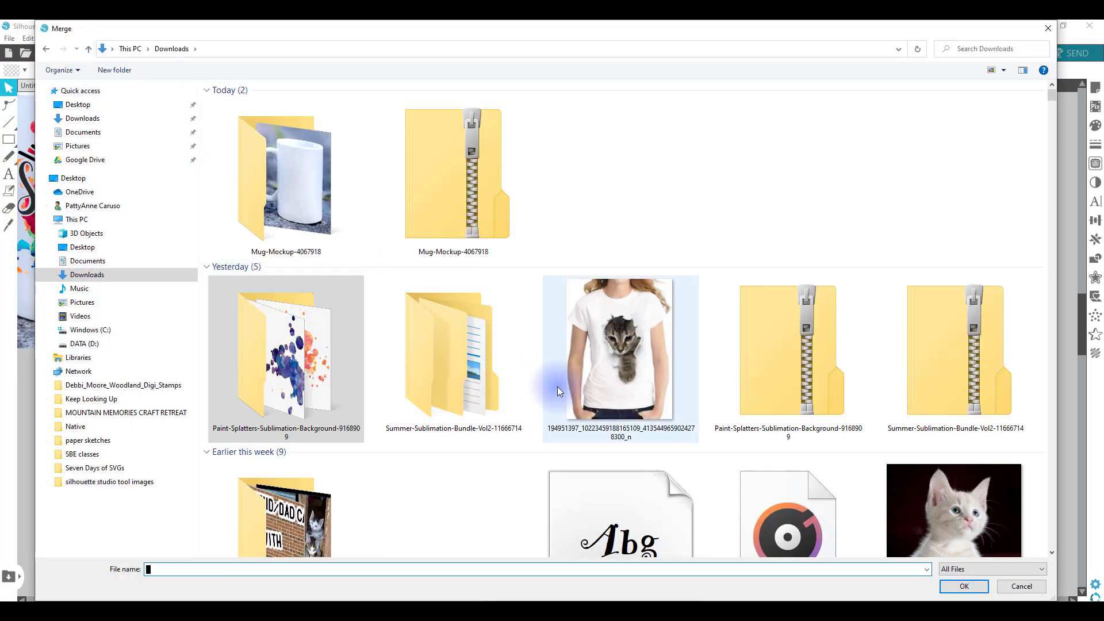
pyautogui.scroll(-3, 557, 386)
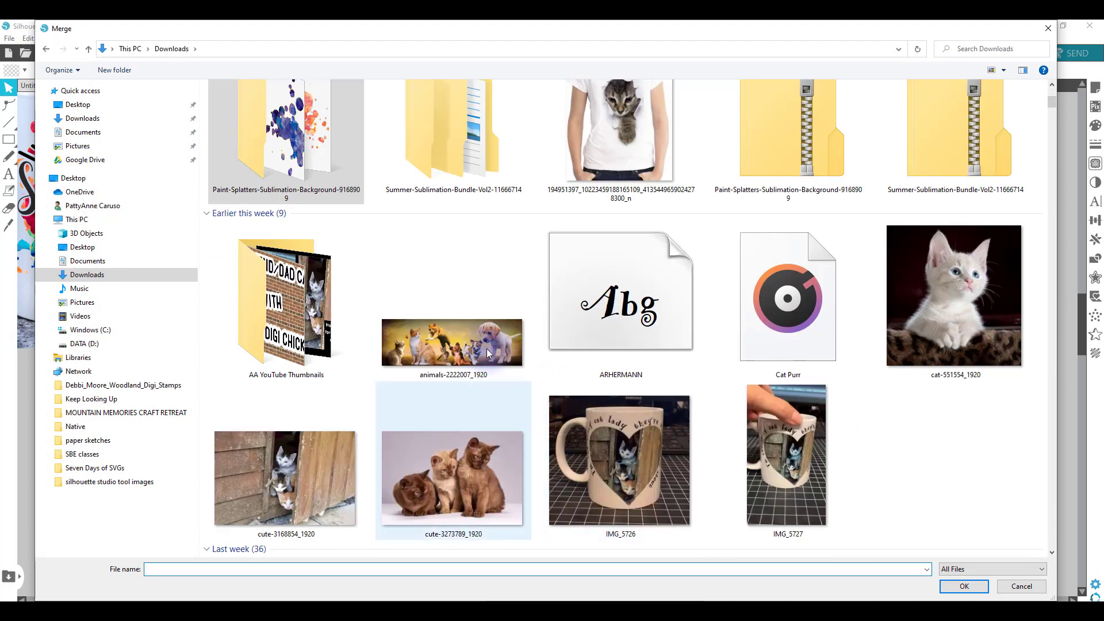
pyautogui.doubleClick(454, 138)
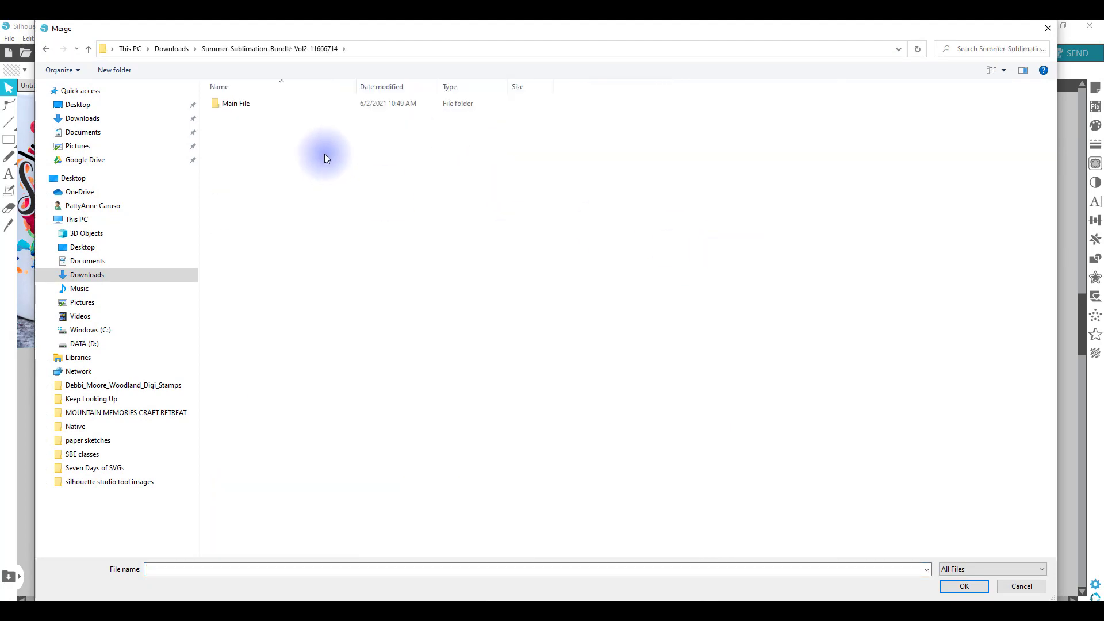
pyautogui.doubleClick(235, 104)
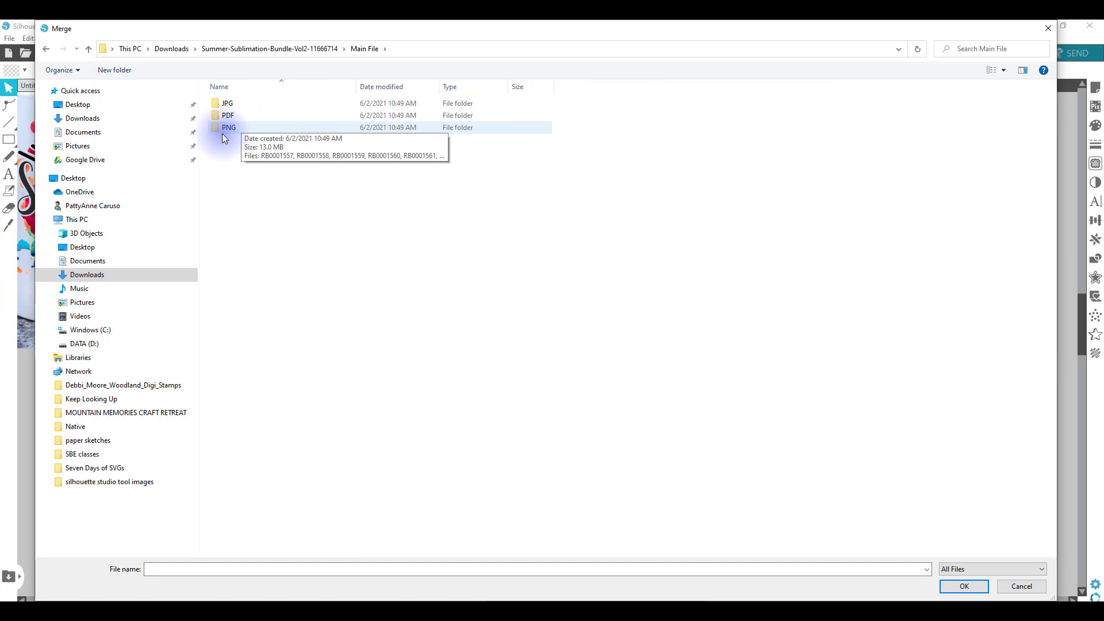
pyautogui.doubleClick(224, 104)
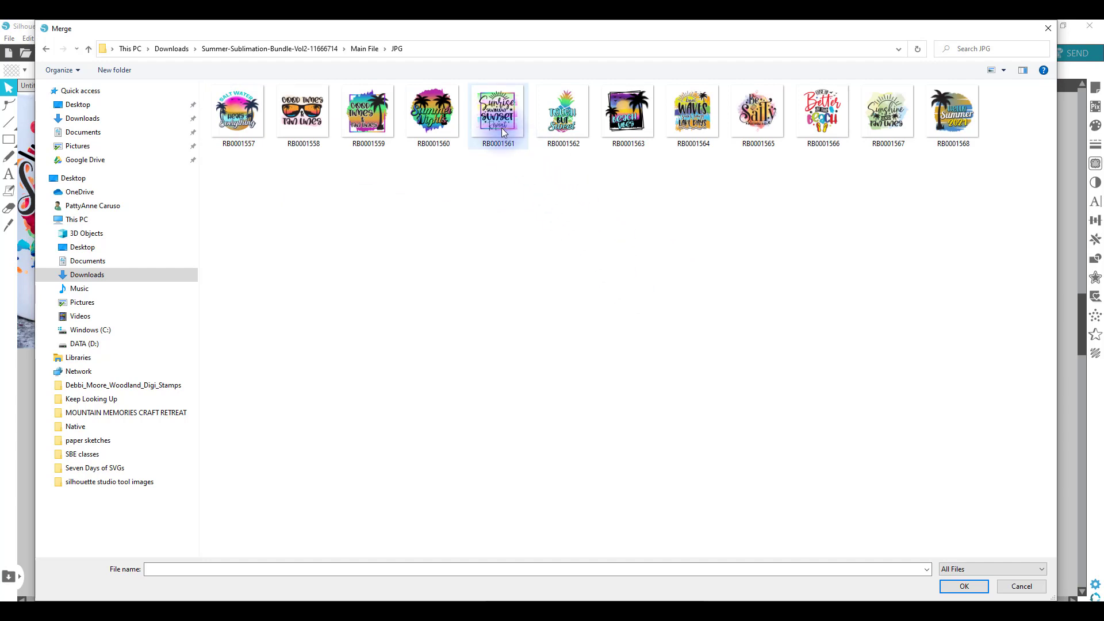
pyautogui.doubleClick(498, 112)
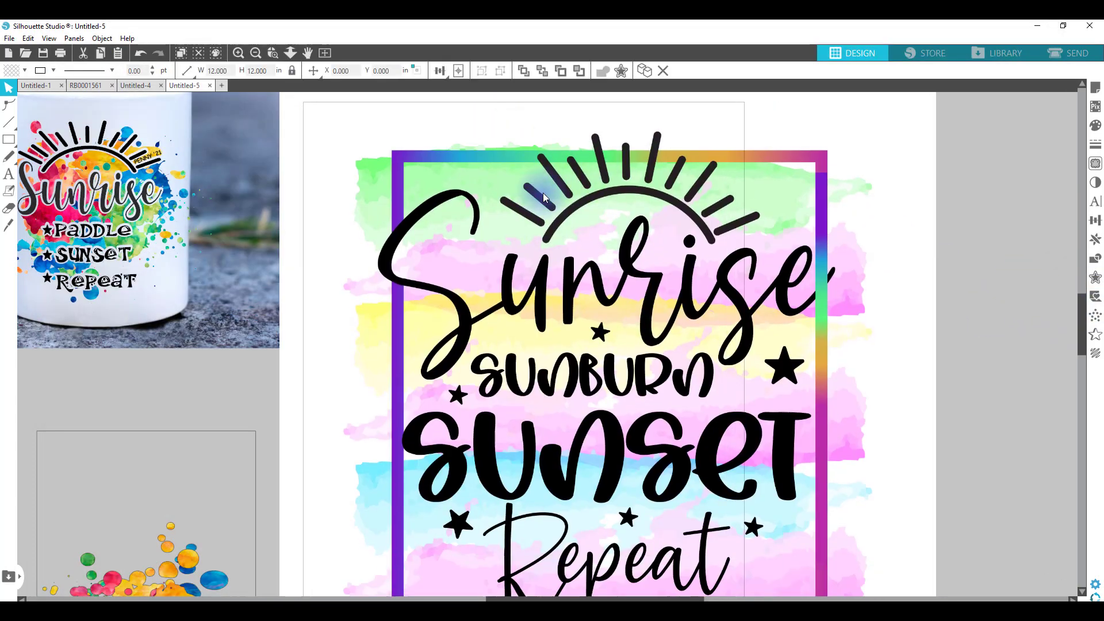
# Scale the merged JPG sunrise design down proportionally to about 8.5 in square and position it over the page.
pyautogui.moveTo(546, 197); pyautogui.dragTo(544, 177)
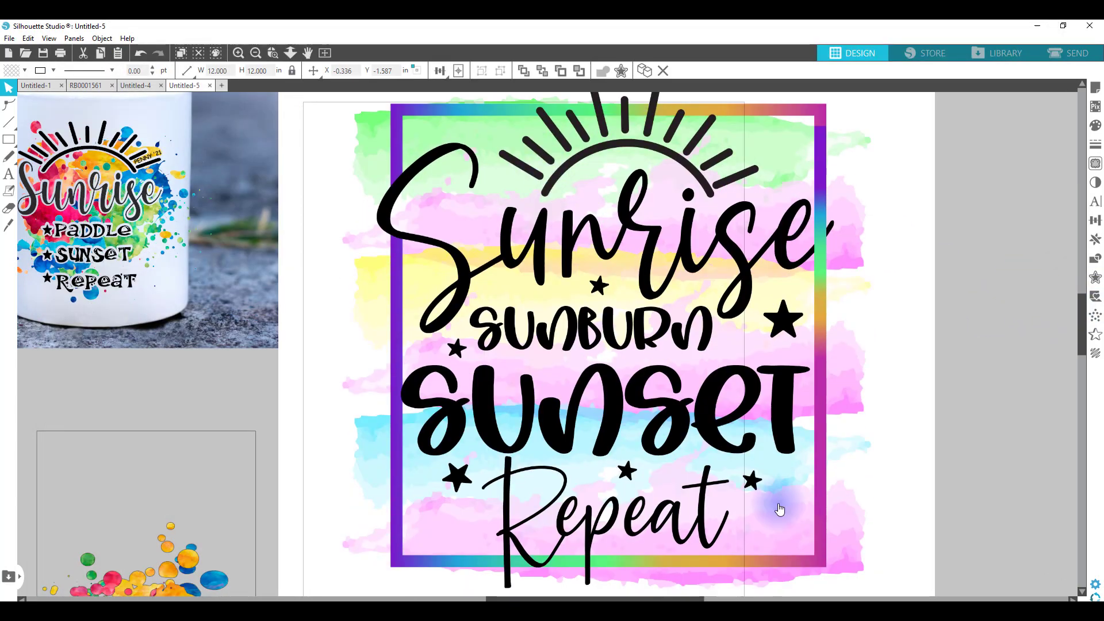
pyautogui.moveTo(842, 526); pyautogui.dragTo(837, 469)
pyautogui.moveTo(911, 571); pyautogui.dragTo(906, 480)
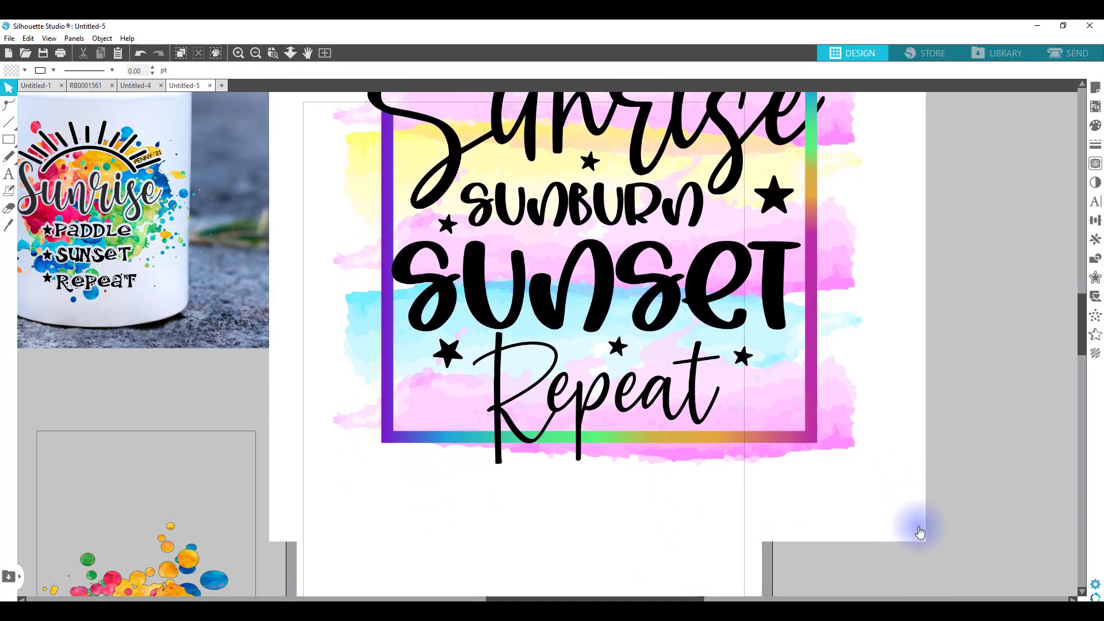
pyautogui.click(926, 549)
pyautogui.moveTo(928, 545); pyautogui.dragTo(742, 356)
pyautogui.moveTo(585, 238); pyautogui.dragTo(616, 439)
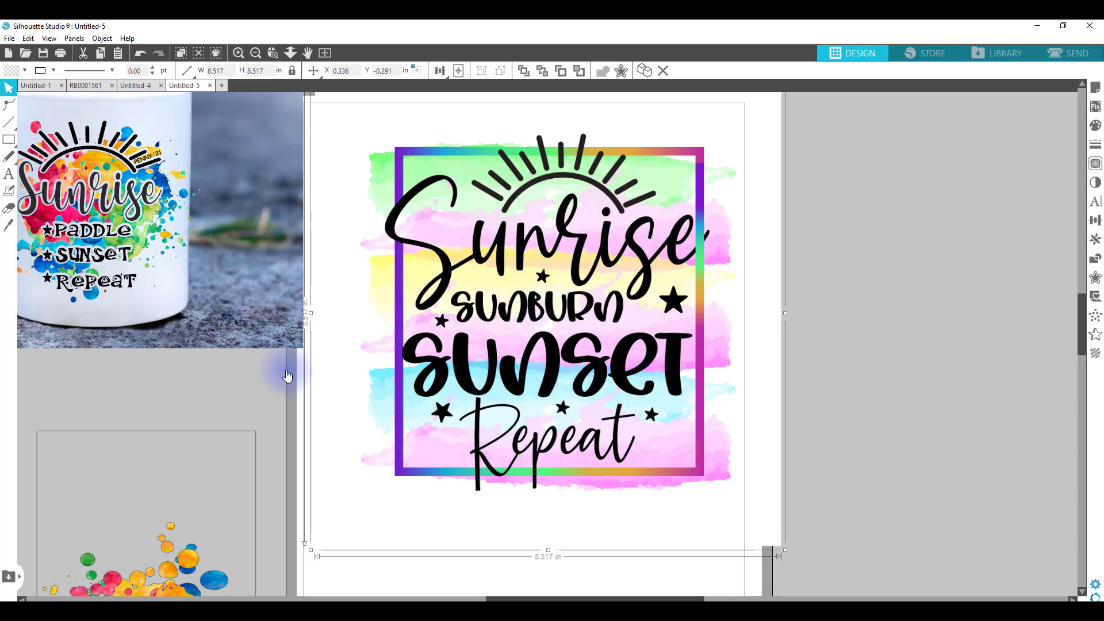
# Bring the mug mockup fully into view to compare its wording with the design, and slide it back.
pyautogui.moveTo(53, 262); pyautogui.dragTo(118, 246)
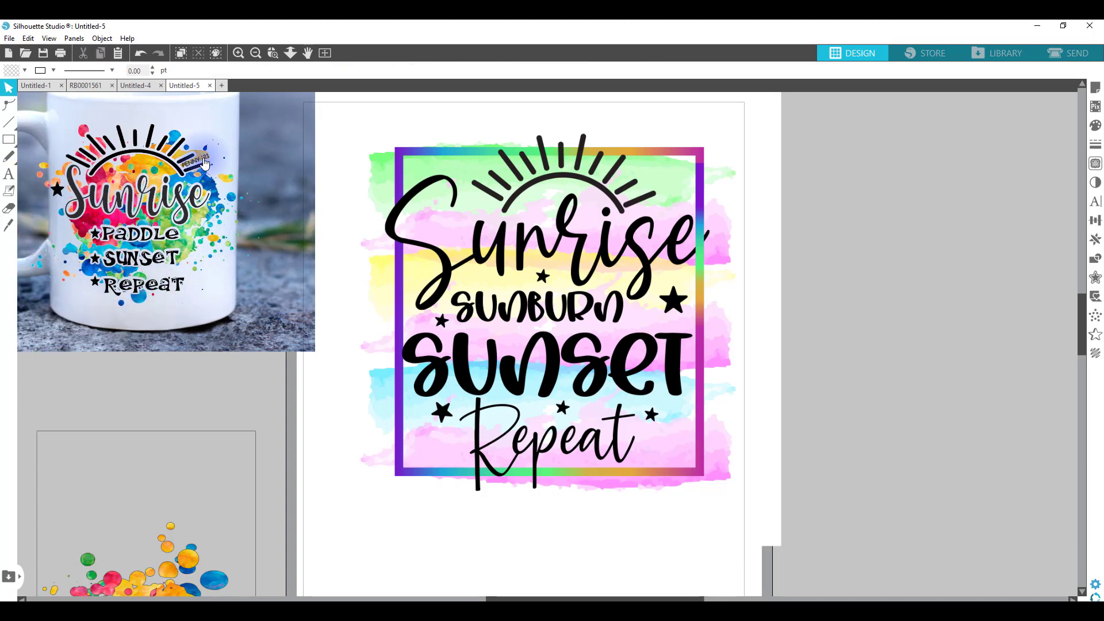
pyautogui.moveTo(160, 212); pyautogui.dragTo(96, 214)
pyautogui.click(877, 334)
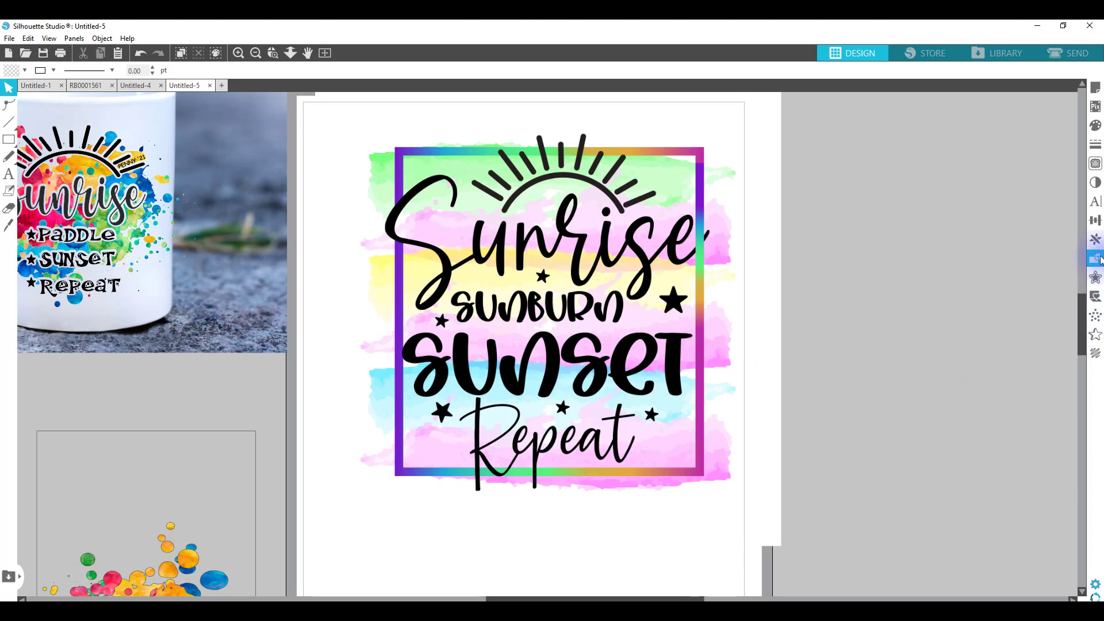
# Trace the black sun, lettering and stars of the JPG design, using a trace area of about 6.8 in around it.
pyautogui.click(1095, 166)
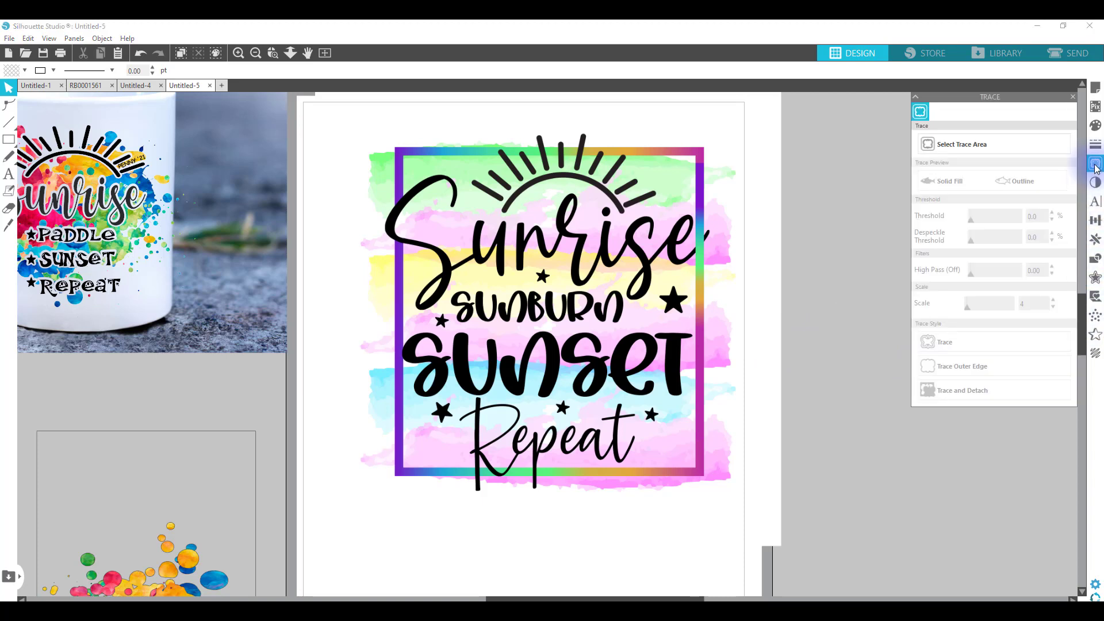
pyautogui.click(1018, 153)
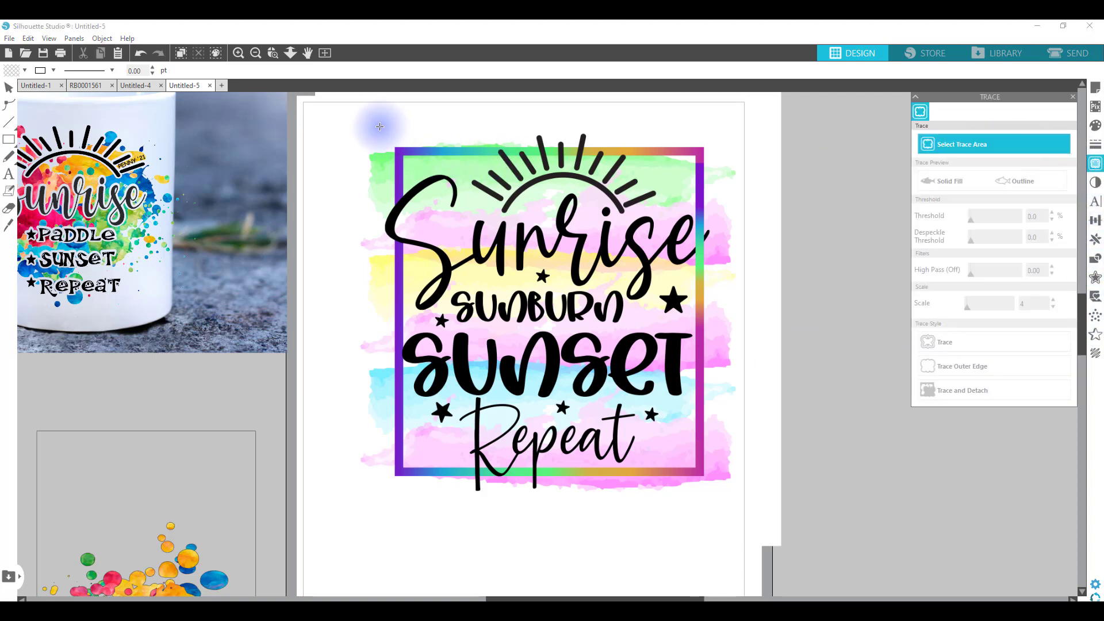
pyautogui.moveTo(380, 127)
pyautogui.mouseDown()
pyautogui.moveTo(578, 283)
pyautogui.moveTo(748, 498)
pyautogui.mouseUp()
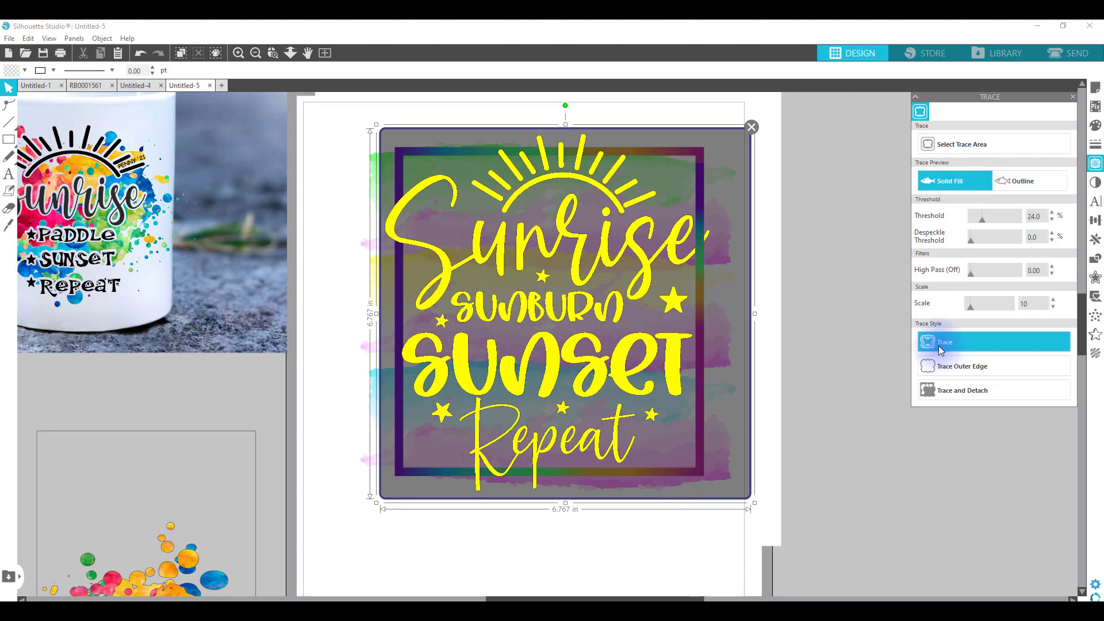
pyautogui.click(799, 443)
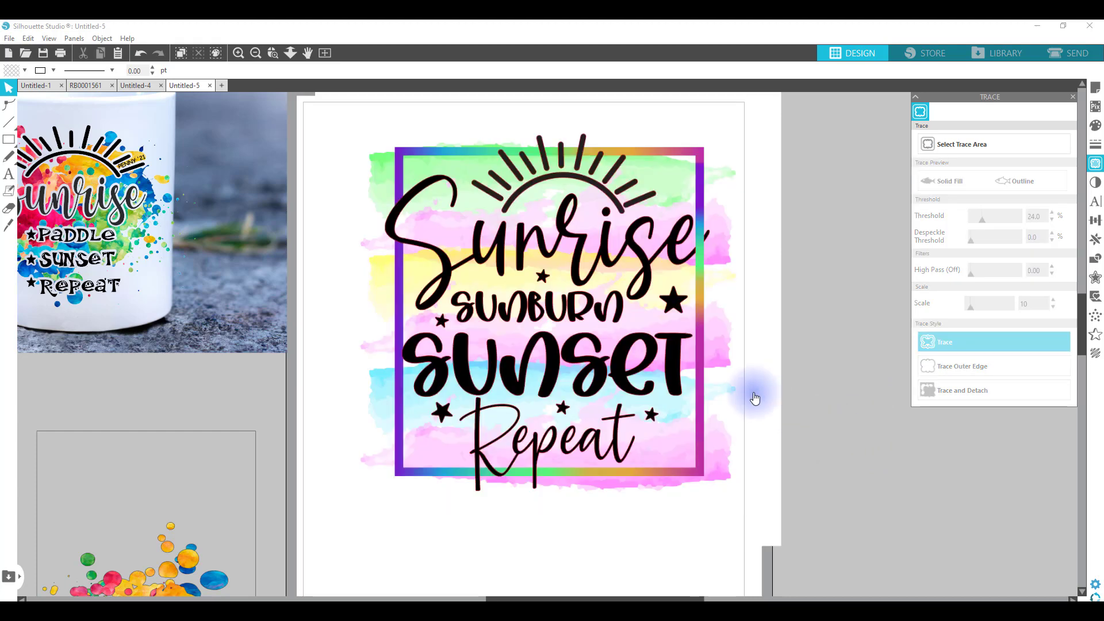
# Separate the JPG design from its traced outlines, move the outlines below the splatters, and delete the JPG.
pyautogui.moveTo(486, 178)
pyautogui.mouseDown()
pyautogui.moveTo(549, 184)
pyautogui.moveTo(859, 264)
pyautogui.moveTo(1001, 269)
pyautogui.mouseUp()
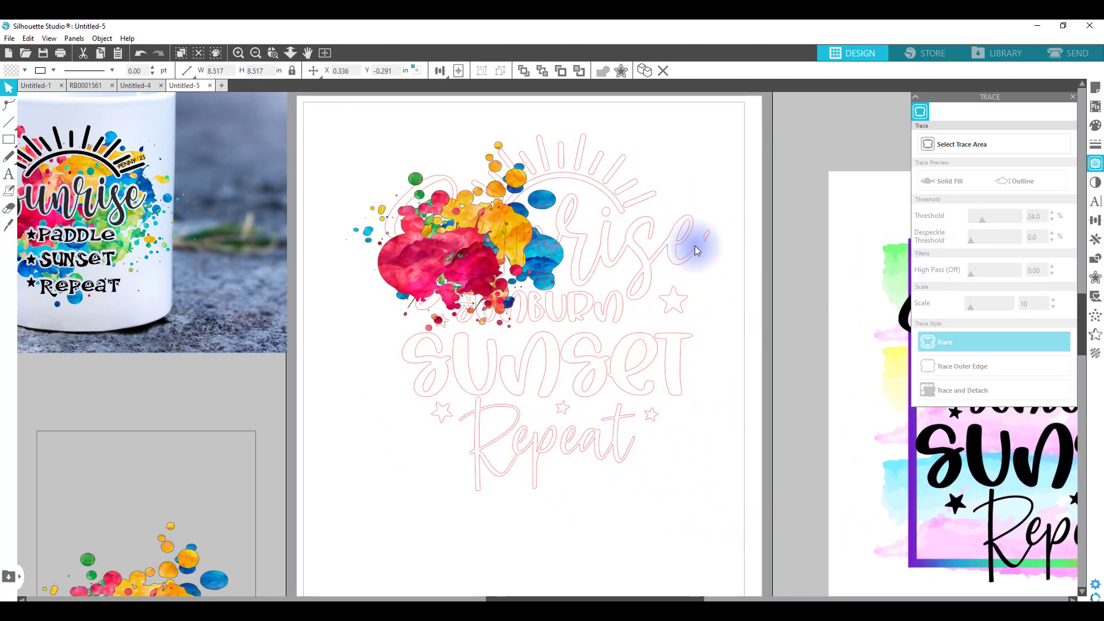
pyautogui.moveTo(638, 240)
pyautogui.mouseDown()
pyautogui.moveTo(700, 298)
pyautogui.moveTo(660, 430)
pyautogui.mouseUp()
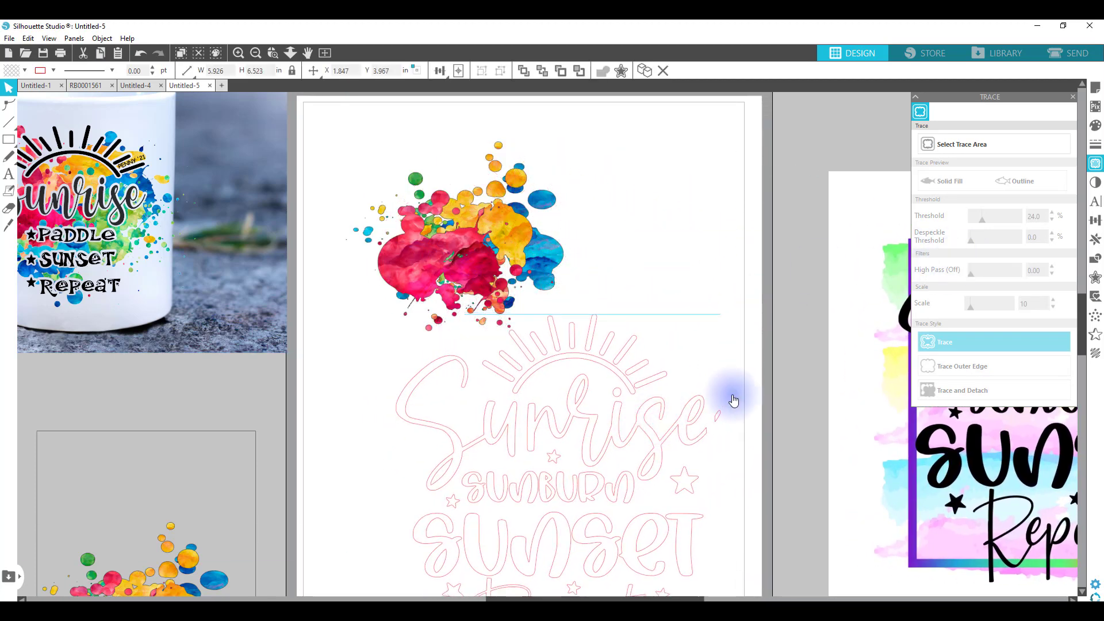
pyautogui.click(869, 269)
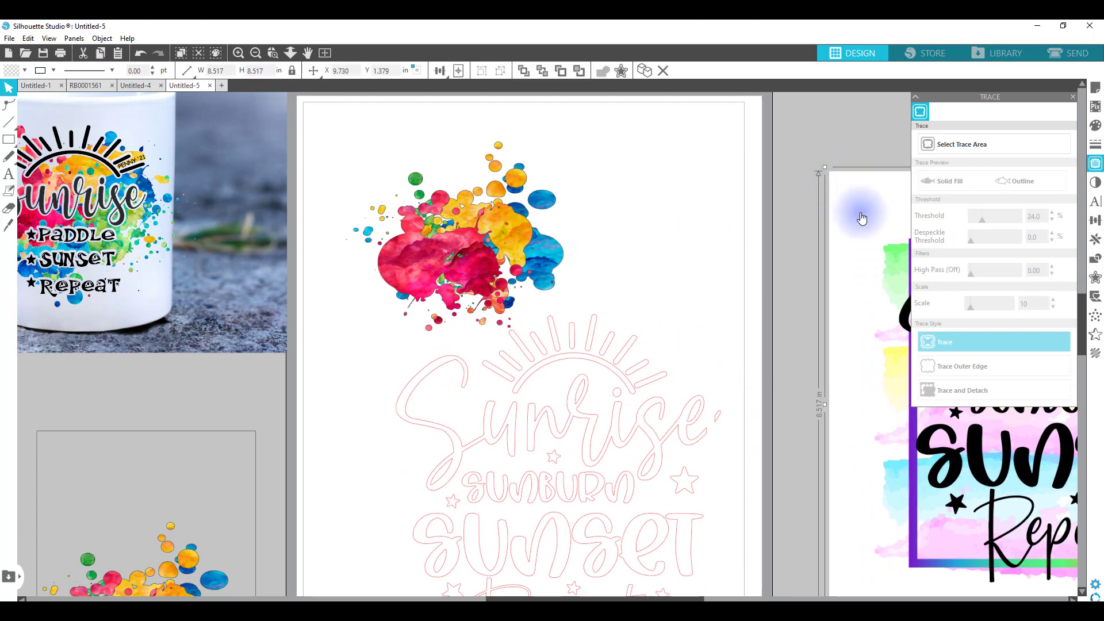
pyautogui.press('Delete')
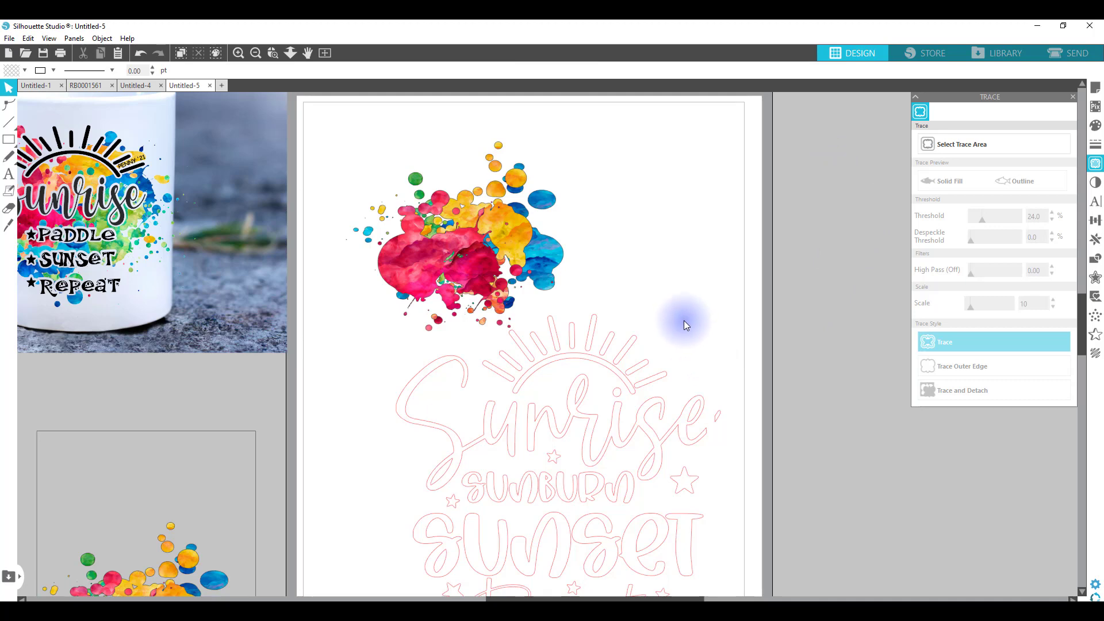
# Move the traced outlines aside, line the splatter design up over its stray dots, and group them all together.
pyautogui.scroll(-1, 684, 320)
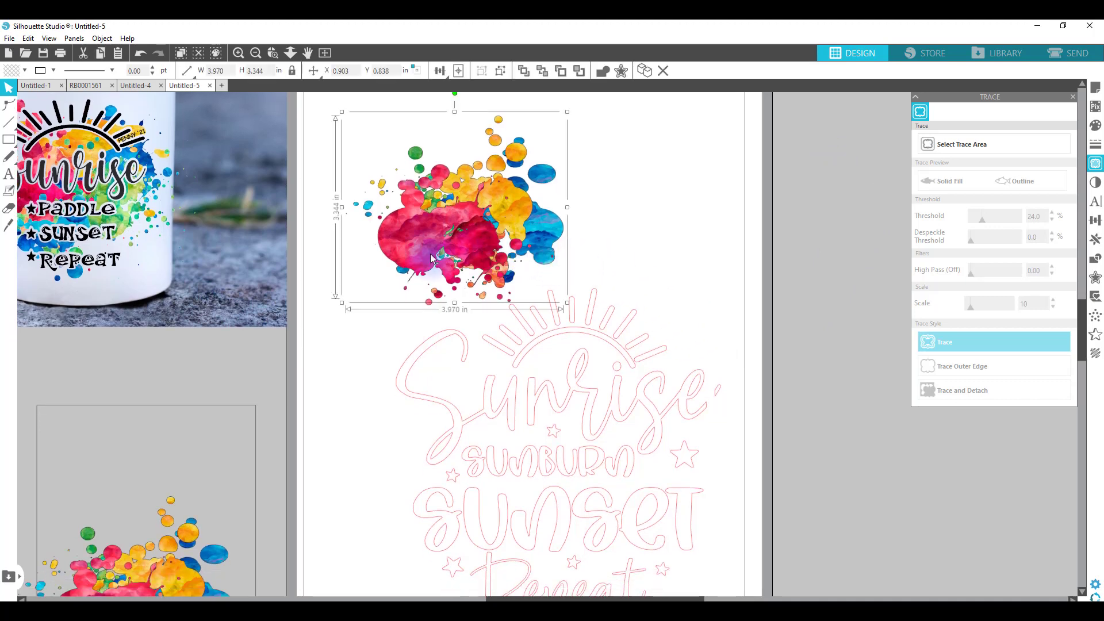
pyautogui.moveTo(512, 253); pyautogui.dragTo(158, 466)
pyautogui.moveTo(503, 346); pyautogui.dragTo(759, 383)
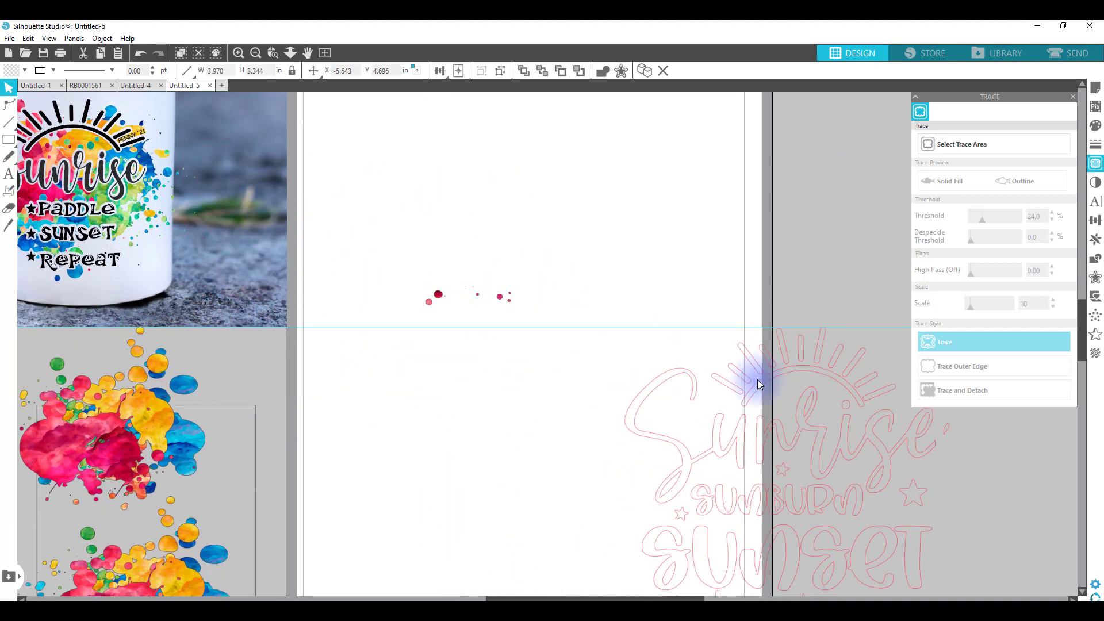
pyautogui.moveTo(81, 428); pyautogui.dragTo(457, 231)
pyautogui.moveTo(347, 130); pyautogui.dragTo(612, 320)
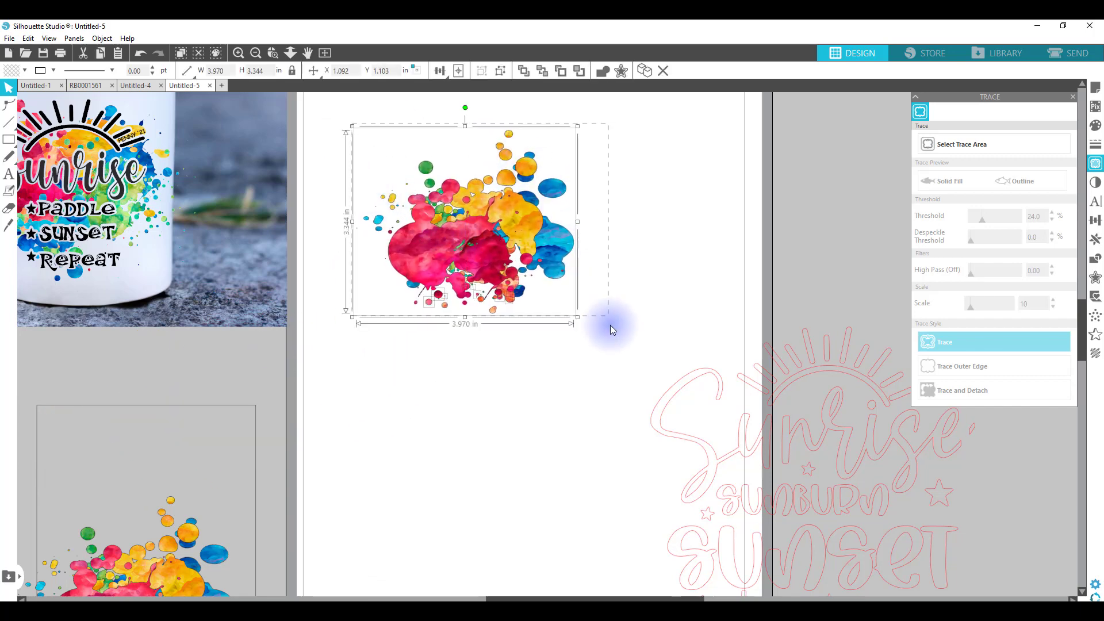
pyautogui.rightClick(515, 262)
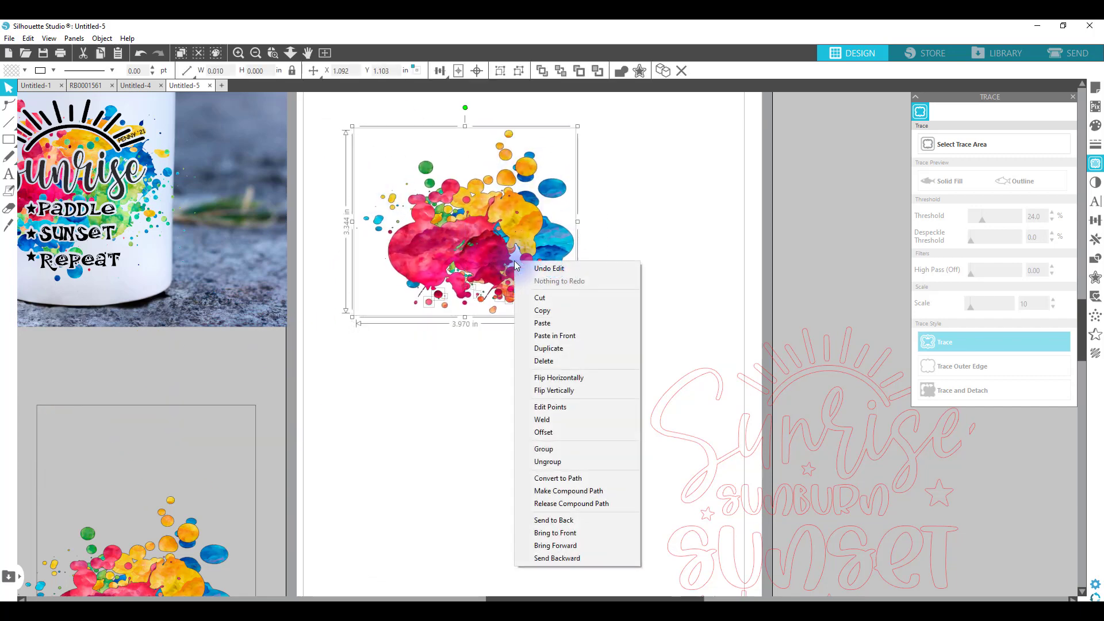
pyautogui.click(536, 448)
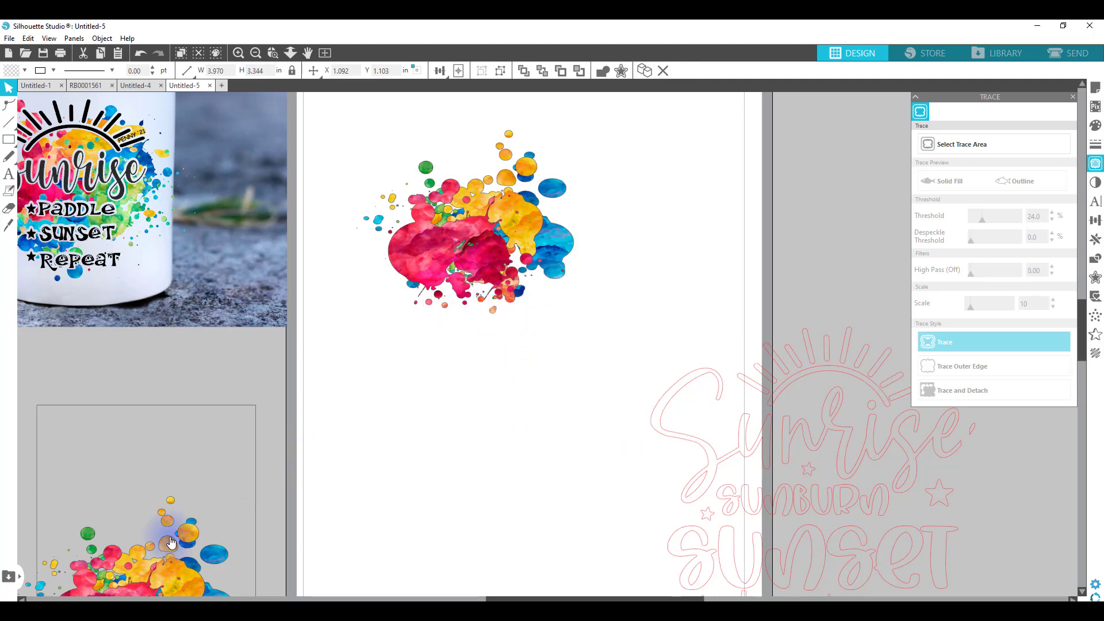
# Delete the two old splatter duplicates that were parked off the page below the mug mockup.
pyautogui.moveTo(179, 561); pyautogui.dragTo(509, 395)
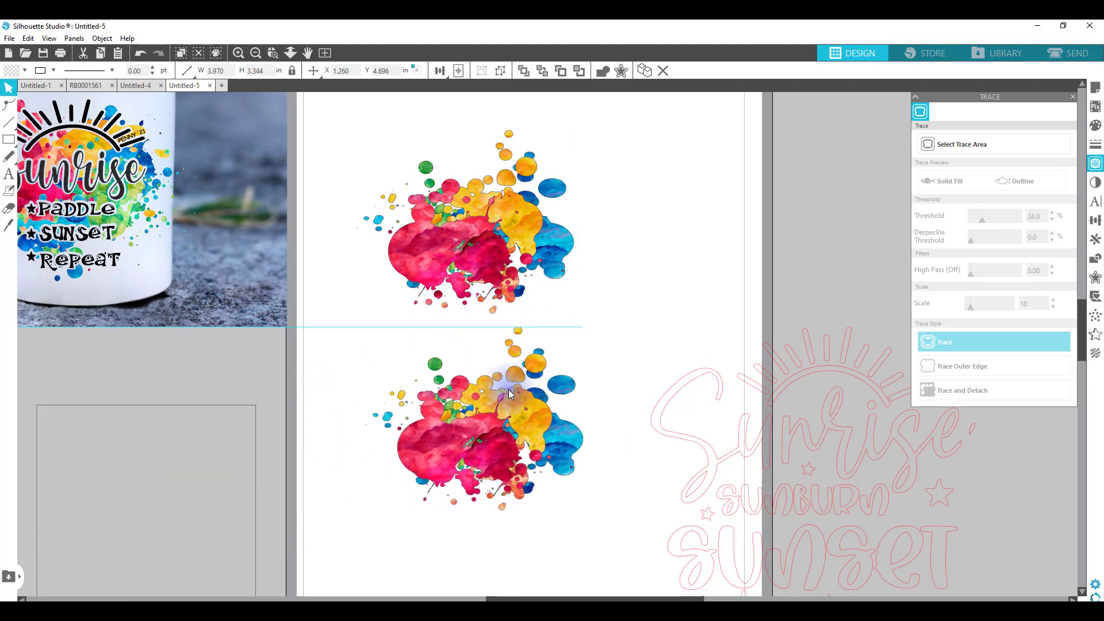
pyautogui.press('Delete')
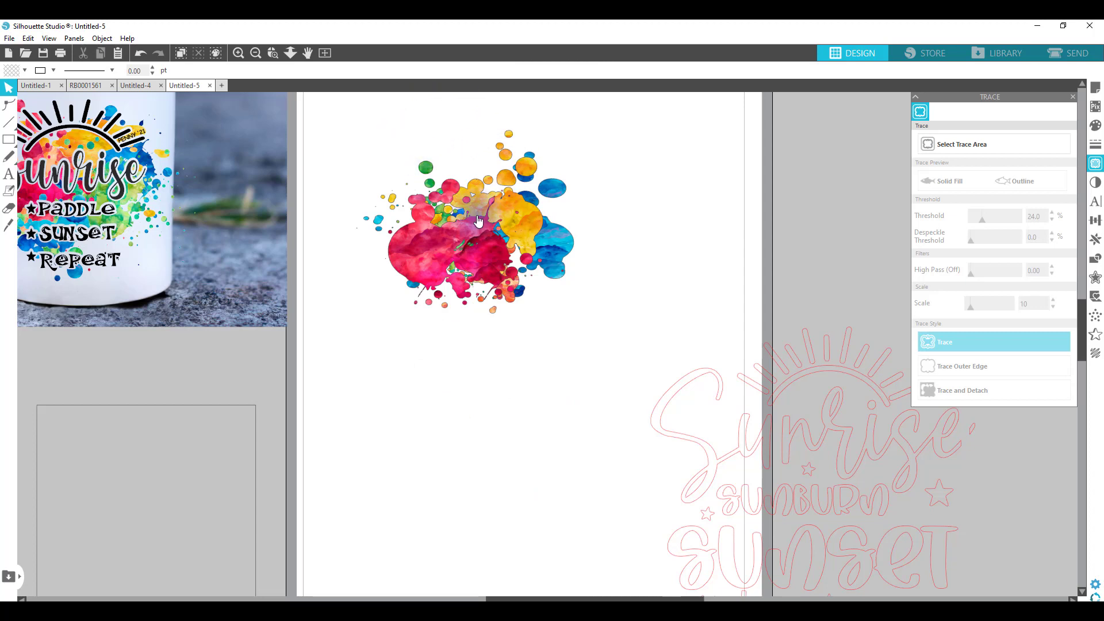
pyautogui.scroll(-3, 324, 368)
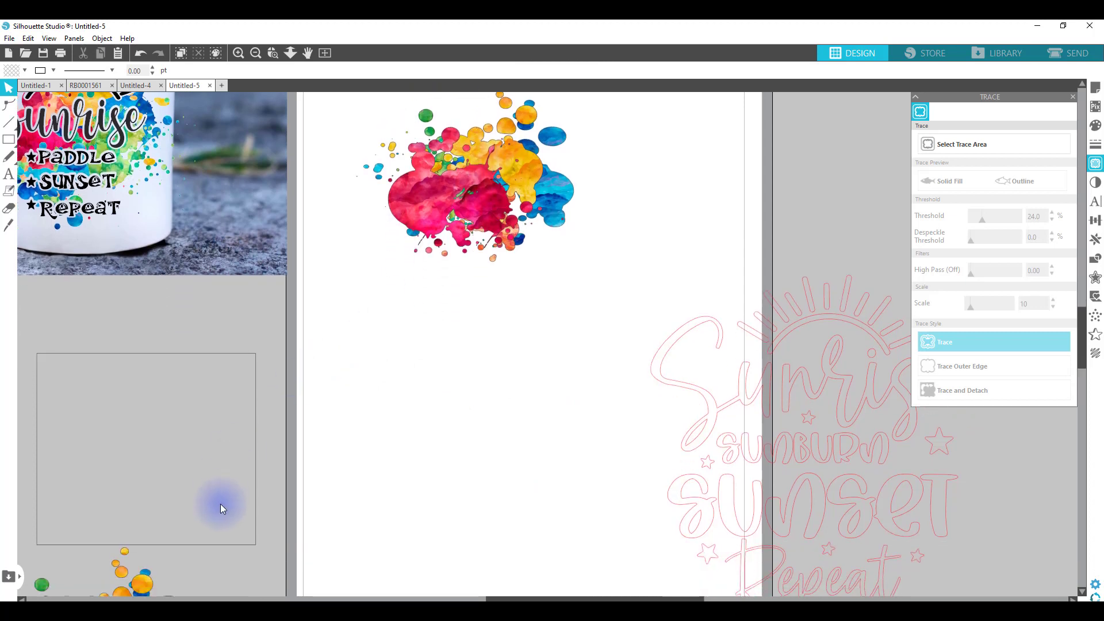
pyautogui.click(137, 585)
pyautogui.press('Delete')
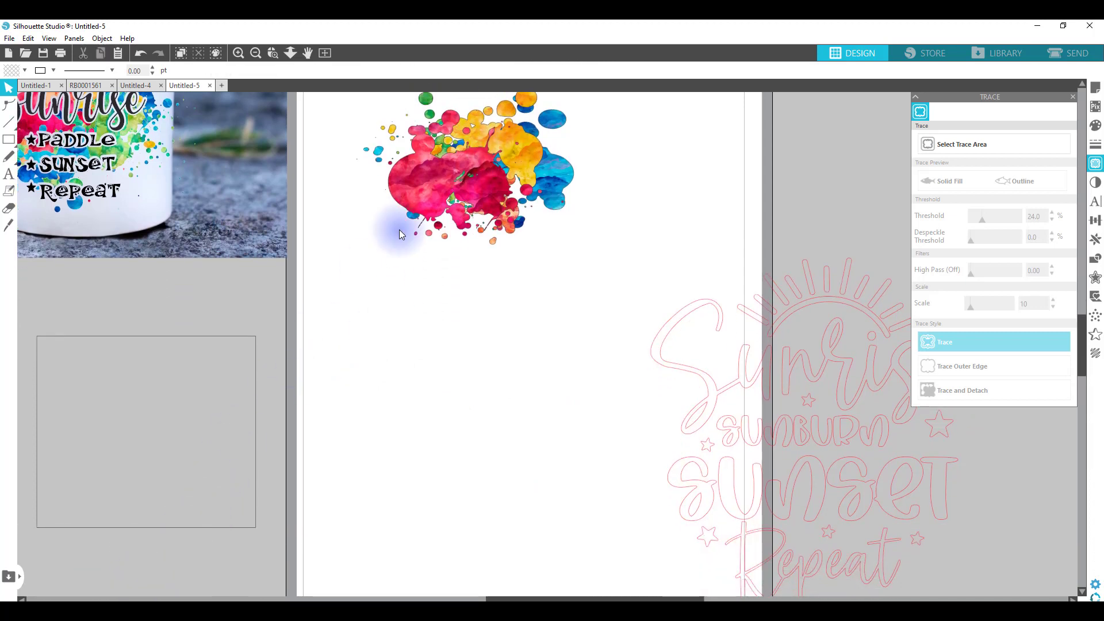
# Duplicate the regrouped splatter design twice below the mug mockup and move the original off the page beside the copies.
pyautogui.moveTo(473, 172); pyautogui.dragTo(145, 417)
pyautogui.moveTo(145, 417); pyautogui.dragTo(129, 508)
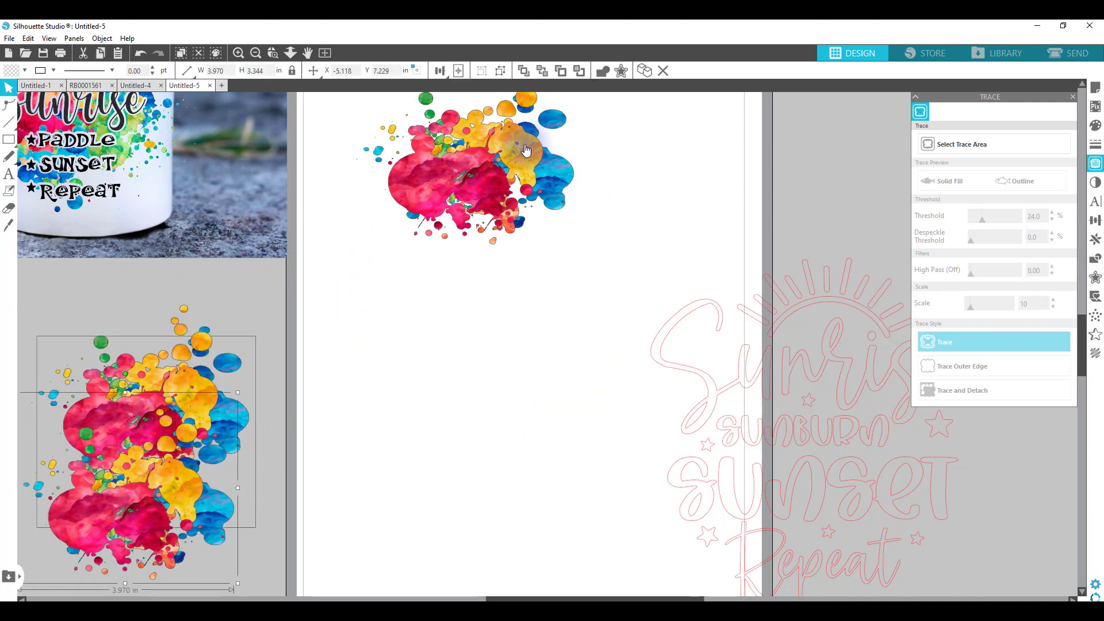
pyautogui.moveTo(526, 150); pyautogui.dragTo(167, 321)
pyautogui.click(675, 318)
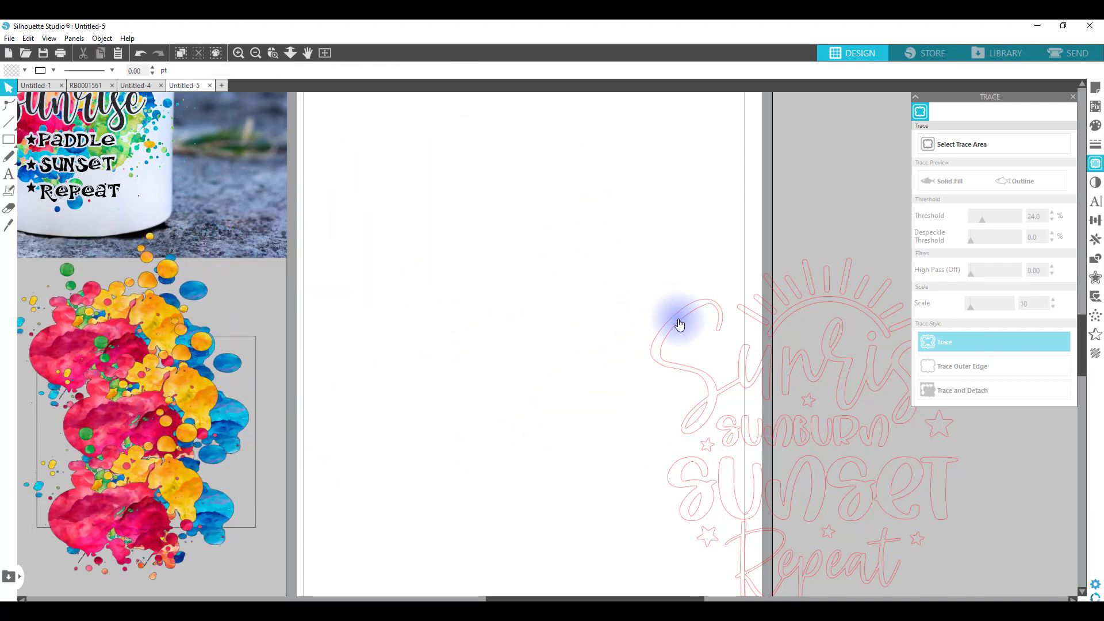
# Move the traced outlines onto the page and erase the words SUNBURN and SUNSET with a round 0.375 in outline eraser.
pyautogui.moveTo(679, 324); pyautogui.dragTo(387, 198)
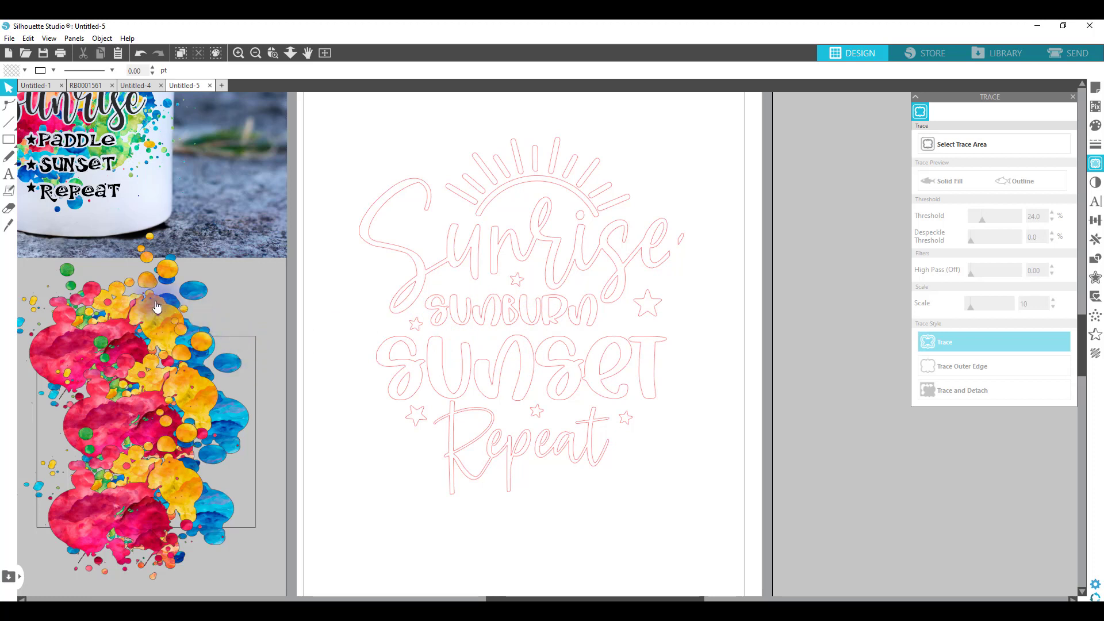
pyautogui.click(13, 214)
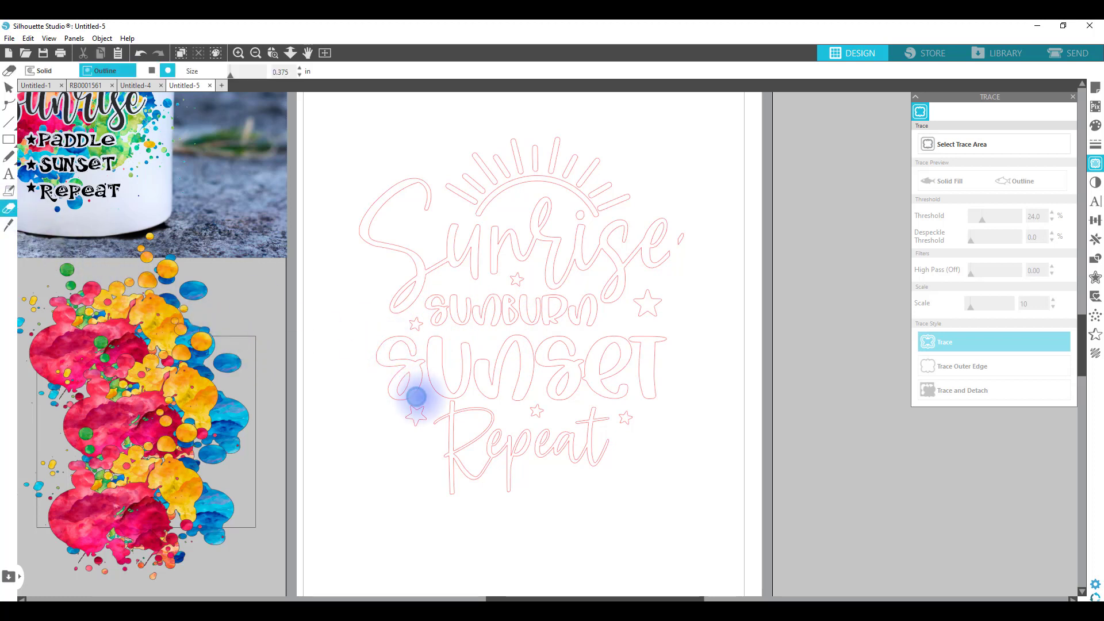
pyautogui.moveTo(414, 395)
pyautogui.mouseDown()
pyautogui.moveTo(475, 396)
pyautogui.moveTo(416, 385)
pyautogui.moveTo(413, 357)
pyautogui.moveTo(437, 352)
pyautogui.moveTo(369, 369)
pyautogui.moveTo(436, 300)
pyautogui.mouseUp()
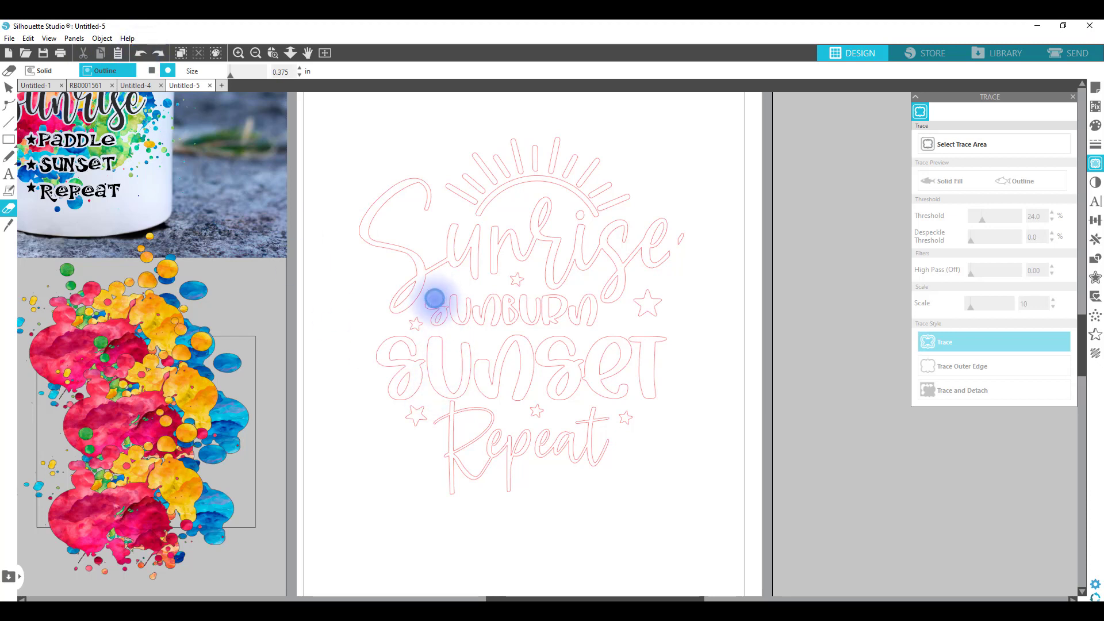
pyautogui.moveTo(441, 328)
pyautogui.mouseDown()
pyautogui.moveTo(452, 331)
pyautogui.moveTo(448, 306)
pyautogui.moveTo(463, 302)
pyautogui.moveTo(489, 307)
pyautogui.moveTo(464, 321)
pyautogui.moveTo(502, 300)
pyautogui.moveTo(496, 327)
pyautogui.moveTo(462, 319)
pyautogui.moveTo(531, 301)
pyautogui.moveTo(513, 322)
pyautogui.moveTo(570, 306)
pyautogui.mouseUp()
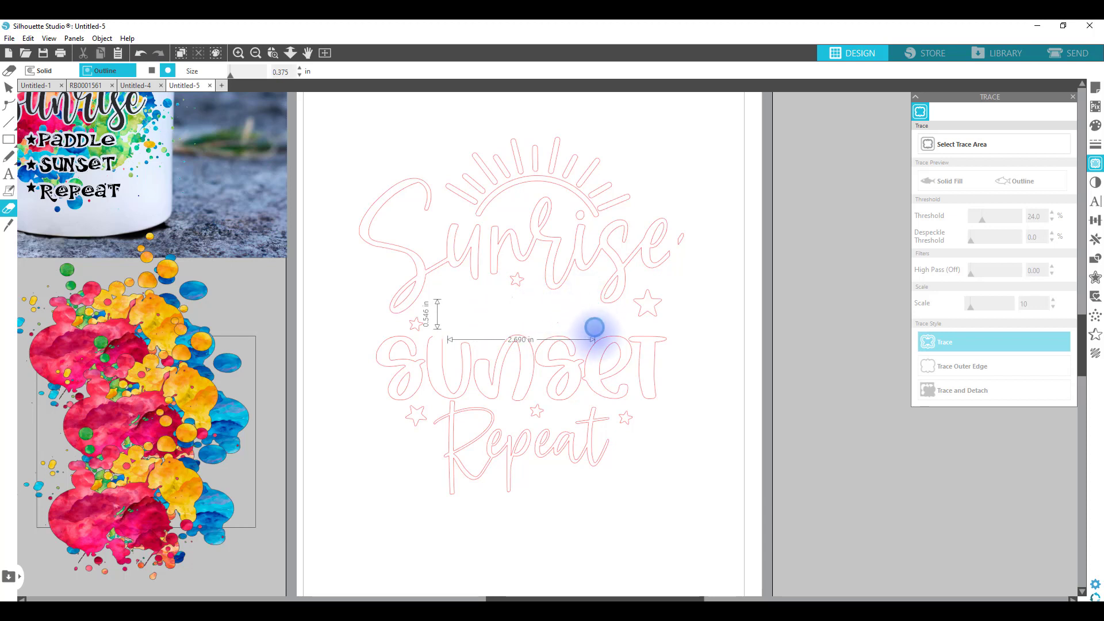
pyautogui.moveTo(595, 327)
pyautogui.mouseDown()
pyautogui.moveTo(605, 347)
pyautogui.moveTo(637, 353)
pyautogui.moveTo(653, 338)
pyautogui.moveTo(665, 351)
pyautogui.moveTo(662, 397)
pyautogui.moveTo(635, 386)
pyautogui.moveTo(636, 339)
pyautogui.moveTo(624, 337)
pyautogui.moveTo(594, 357)
pyautogui.moveTo(596, 387)
pyautogui.moveTo(626, 402)
pyautogui.moveTo(638, 381)
pyautogui.moveTo(628, 364)
pyautogui.moveTo(621, 381)
pyautogui.moveTo(587, 360)
pyautogui.moveTo(605, 378)
pyautogui.moveTo(546, 342)
pyautogui.moveTo(441, 368)
pyautogui.moveTo(429, 360)
pyautogui.moveTo(432, 345)
pyautogui.moveTo(562, 349)
pyautogui.moveTo(580, 362)
pyautogui.moveTo(515, 336)
pyautogui.moveTo(486, 346)
pyautogui.moveTo(589, 385)
pyautogui.moveTo(495, 384)
pyautogui.moveTo(570, 394)
pyautogui.moveTo(538, 383)
pyautogui.moveTo(506, 400)
pyautogui.moveTo(527, 374)
pyautogui.moveTo(518, 350)
pyautogui.moveTo(486, 385)
pyautogui.moveTo(492, 408)
pyautogui.moveTo(485, 387)
pyautogui.moveTo(442, 395)
pyautogui.moveTo(436, 381)
pyautogui.moveTo(498, 371)
pyautogui.moveTo(391, 394)
pyautogui.moveTo(419, 371)
pyautogui.moveTo(394, 396)
pyautogui.moveTo(423, 373)
pyautogui.moveTo(409, 355)
pyautogui.moveTo(363, 361)
pyautogui.moveTo(402, 343)
pyautogui.moveTo(418, 365)
pyautogui.moveTo(389, 369)
pyautogui.moveTo(438, 375)
pyautogui.moveTo(452, 460)
pyautogui.moveTo(437, 429)
pyautogui.mouseUp()
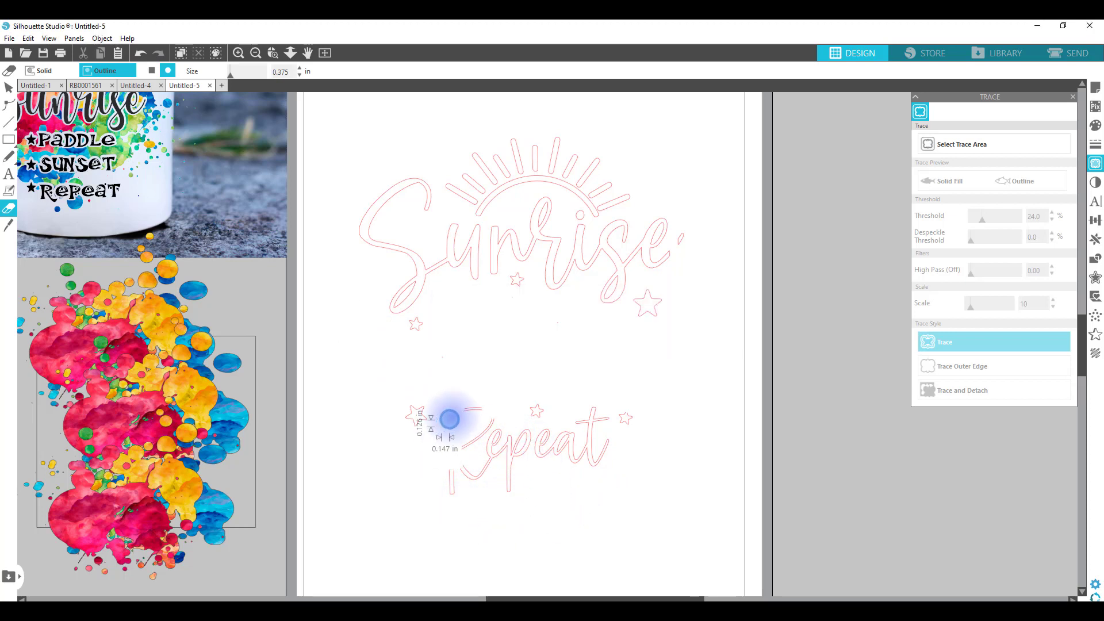
# Erase the word Repeat from the traced outlines while keeping the stars, undoing the stroke that cuts into the middle star.
pyautogui.moveTo(449, 419)
pyautogui.mouseDown()
pyautogui.moveTo(489, 427)
pyautogui.moveTo(447, 459)
pyautogui.moveTo(445, 494)
pyautogui.moveTo(469, 453)
pyautogui.moveTo(475, 476)
pyautogui.moveTo(495, 422)
pyautogui.moveTo(504, 470)
pyautogui.moveTo(530, 421)
pyautogui.mouseUp()
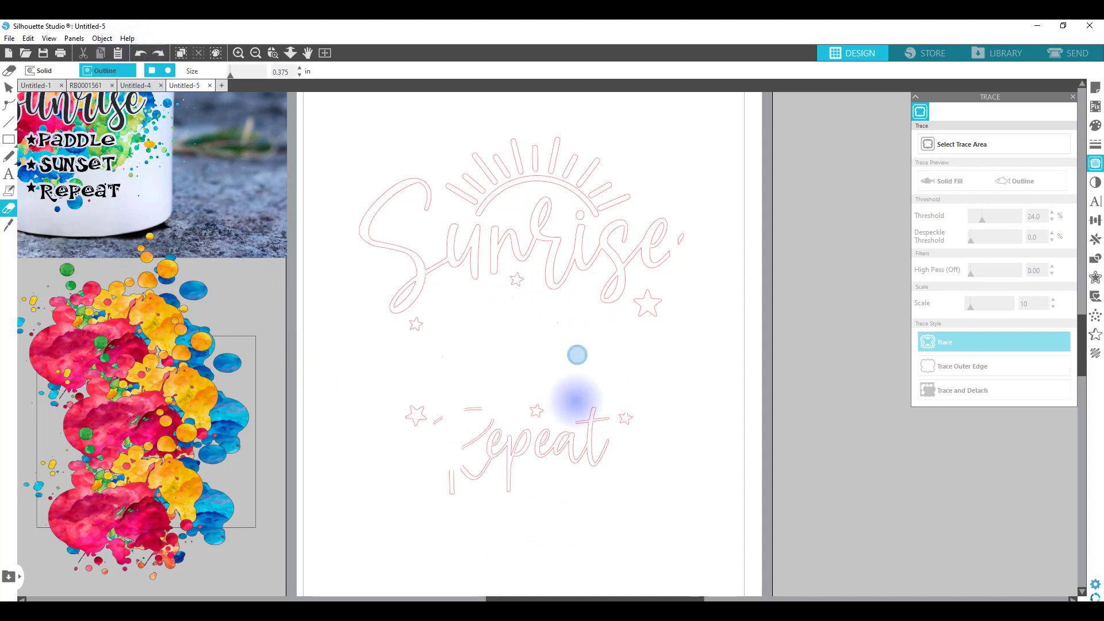
pyautogui.moveTo(440, 430)
pyautogui.mouseDown()
pyautogui.moveTo(446, 419)
pyautogui.moveTo(493, 419)
pyautogui.moveTo(460, 456)
pyautogui.moveTo(448, 508)
pyautogui.moveTo(505, 450)
pyautogui.moveTo(495, 446)
pyautogui.moveTo(454, 478)
pyautogui.moveTo(587, 518)
pyautogui.mouseUp()
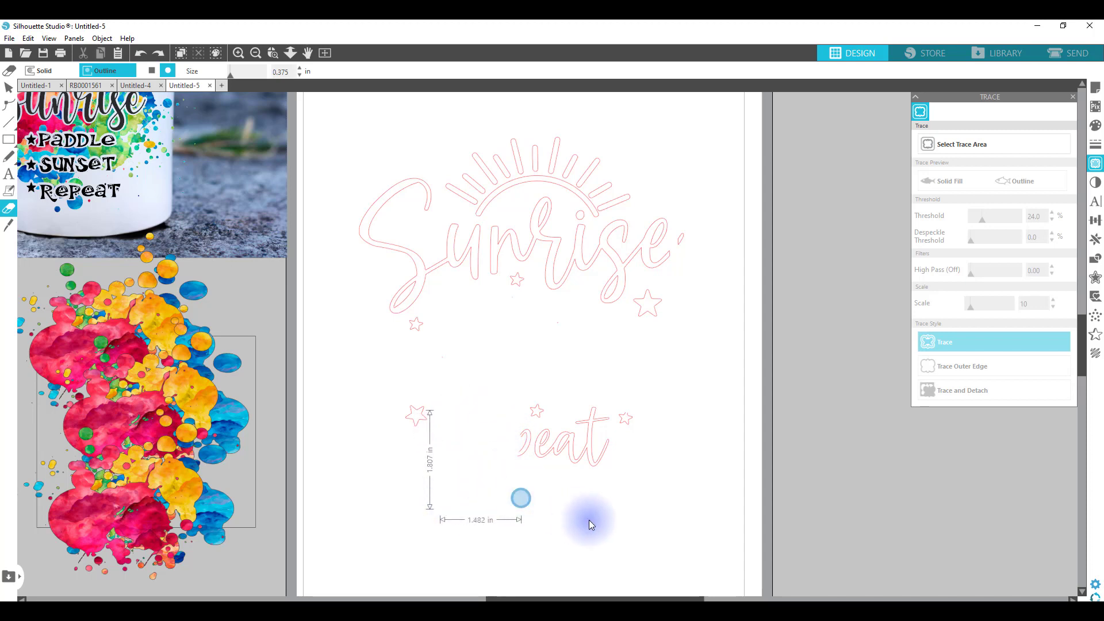
pyautogui.moveTo(525, 478)
pyautogui.mouseDown()
pyautogui.moveTo(512, 460)
pyautogui.moveTo(530, 414)
pyautogui.mouseUp()
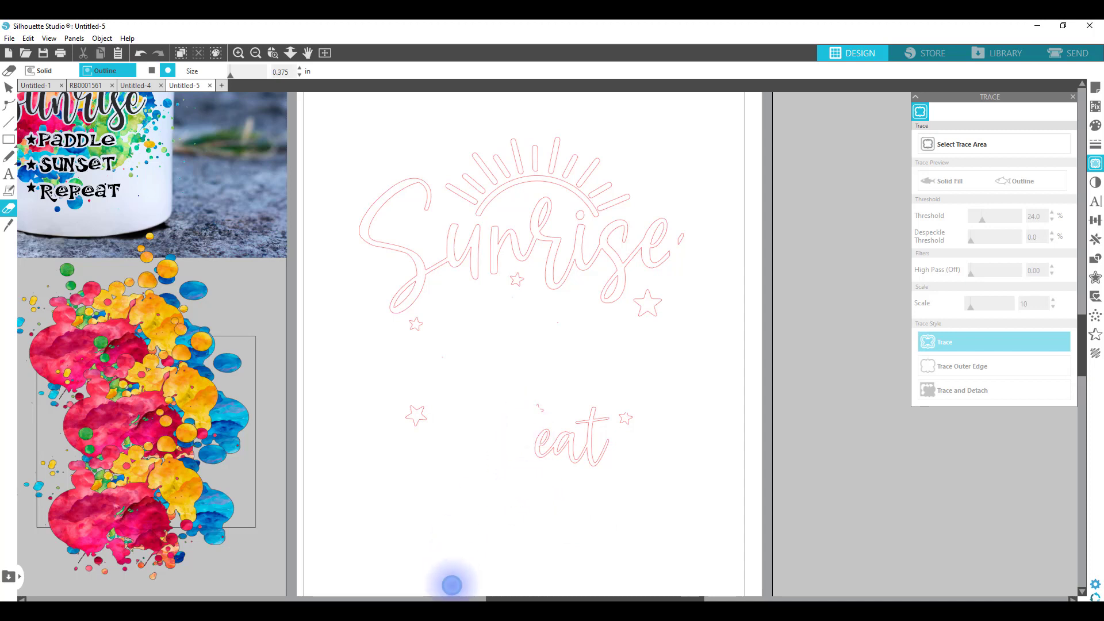
pyautogui.click(140, 52)
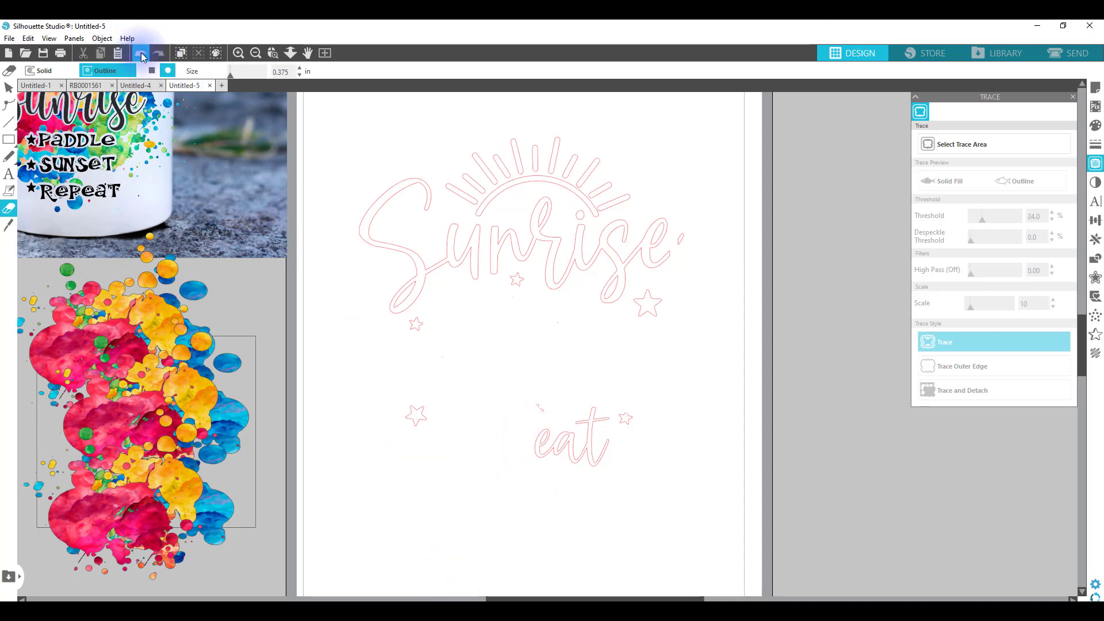
pyautogui.moveTo(525, 437)
pyautogui.mouseDown()
pyautogui.moveTo(520, 451)
pyautogui.moveTo(567, 429)
pyautogui.moveTo(549, 456)
pyautogui.moveTo(603, 446)
pyautogui.moveTo(594, 458)
pyautogui.moveTo(576, 422)
pyautogui.moveTo(598, 414)
pyautogui.moveTo(601, 495)
pyautogui.mouseUp()
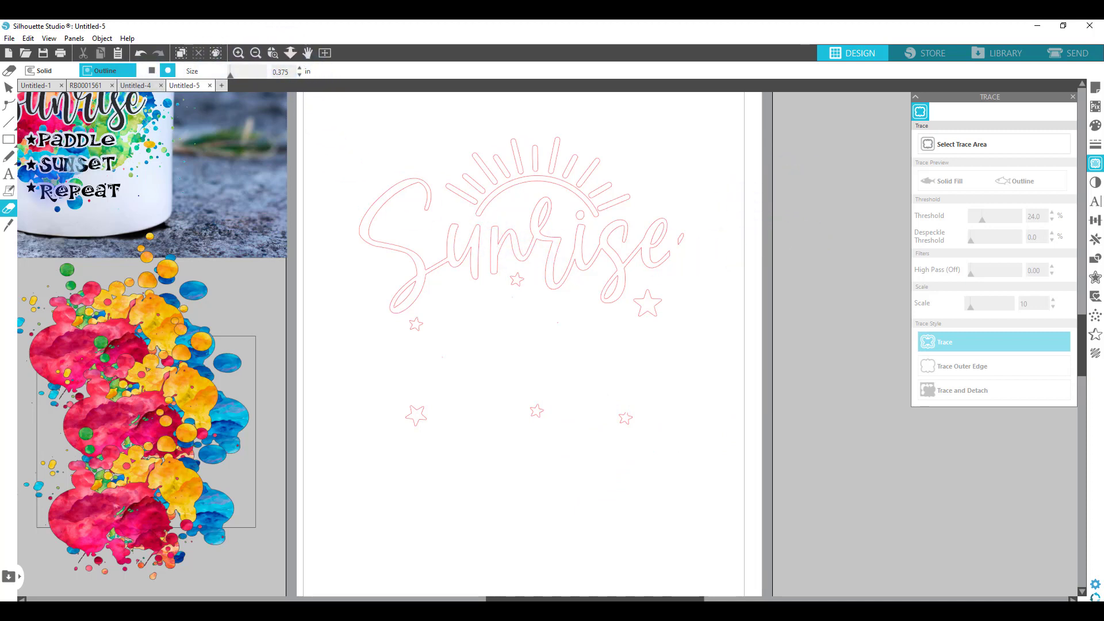
# Move the cut-off tail fragment back against the end of the letter e in Sunrise, aligning it with the stroke.
pyautogui.click(10, 89)
pyautogui.doubleClick(678, 229)
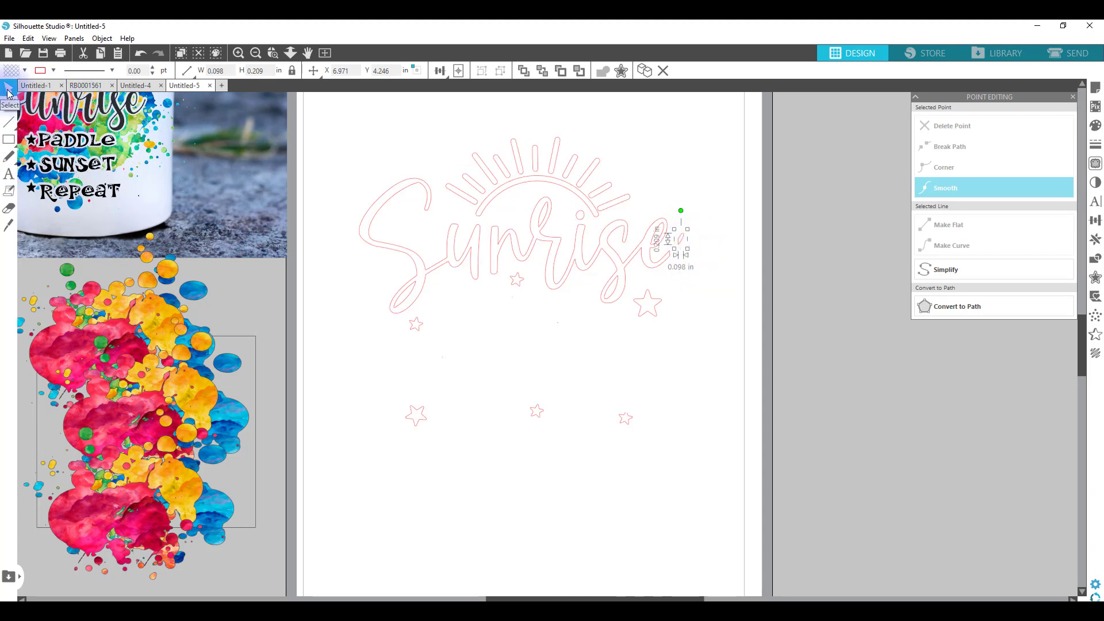
pyautogui.moveTo(692, 268)
pyautogui.mouseDown()
pyautogui.moveTo(676, 230)
pyautogui.moveTo(688, 246)
pyautogui.moveTo(674, 255)
pyautogui.mouseUp()
pyautogui.click(693, 268)
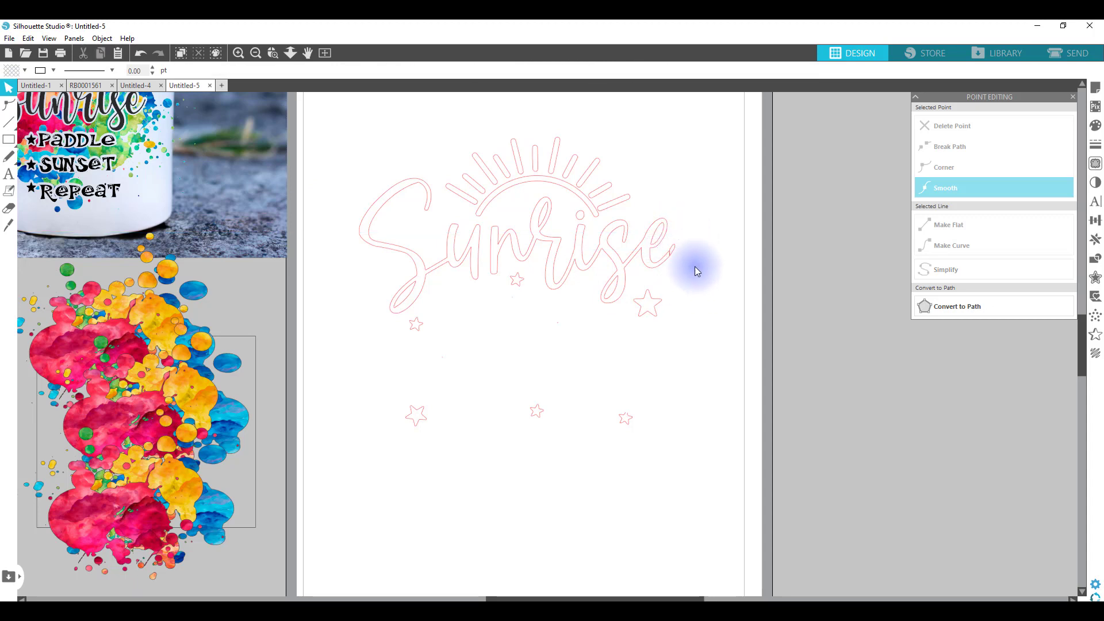
pyautogui.click(273, 54)
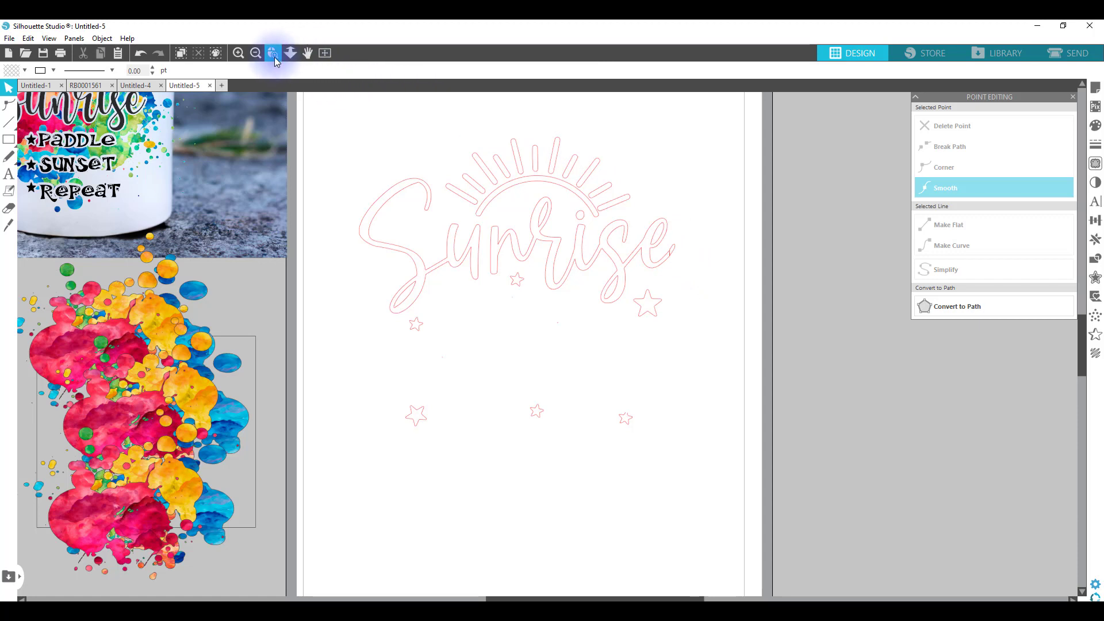
pyautogui.moveTo(665, 244); pyautogui.dragTo(702, 266)
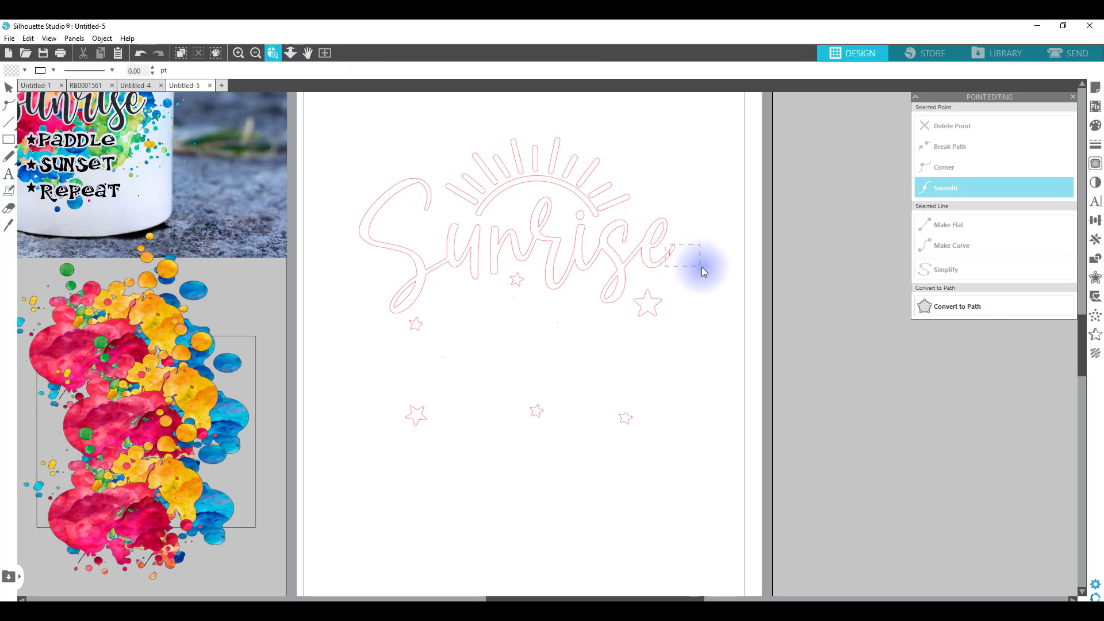
pyautogui.click(668, 280)
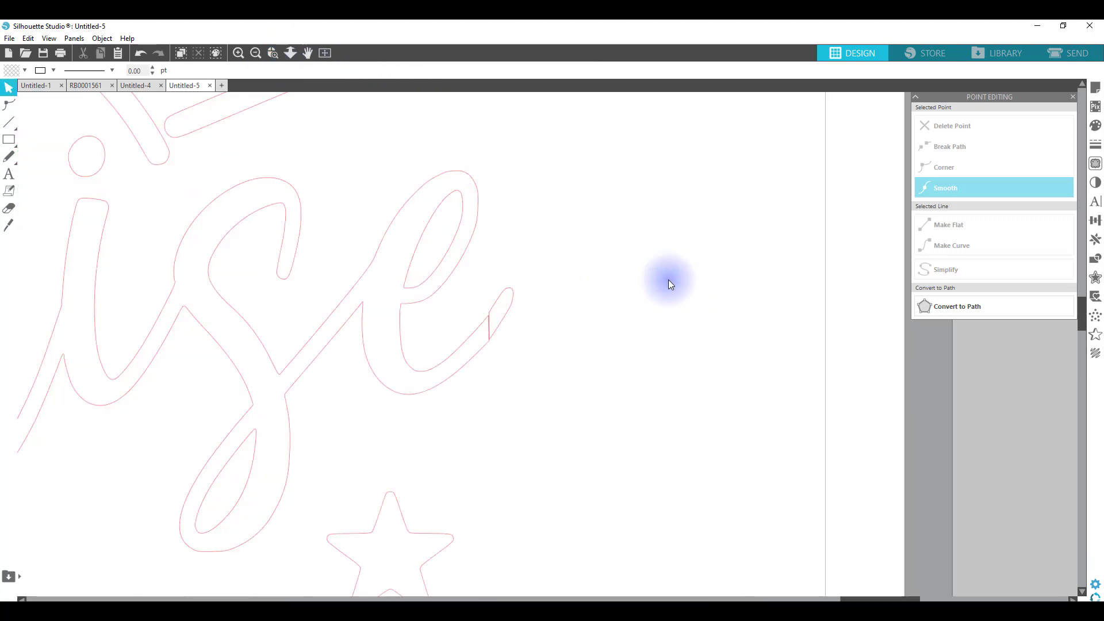
pyautogui.click(504, 324)
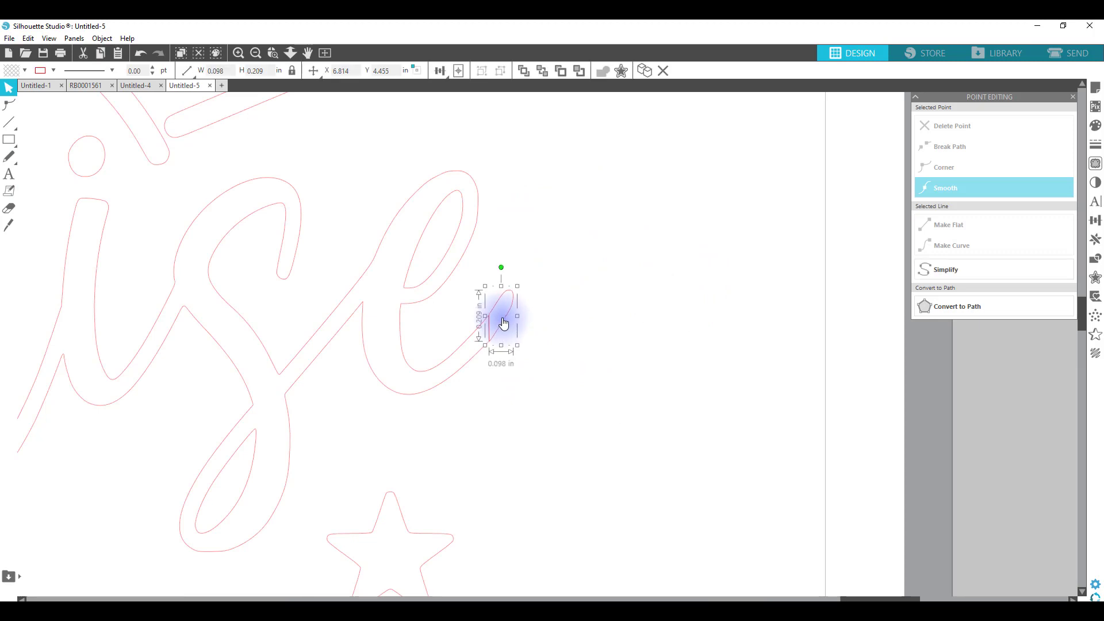
pyautogui.moveTo(503, 324); pyautogui.dragTo(503, 324)
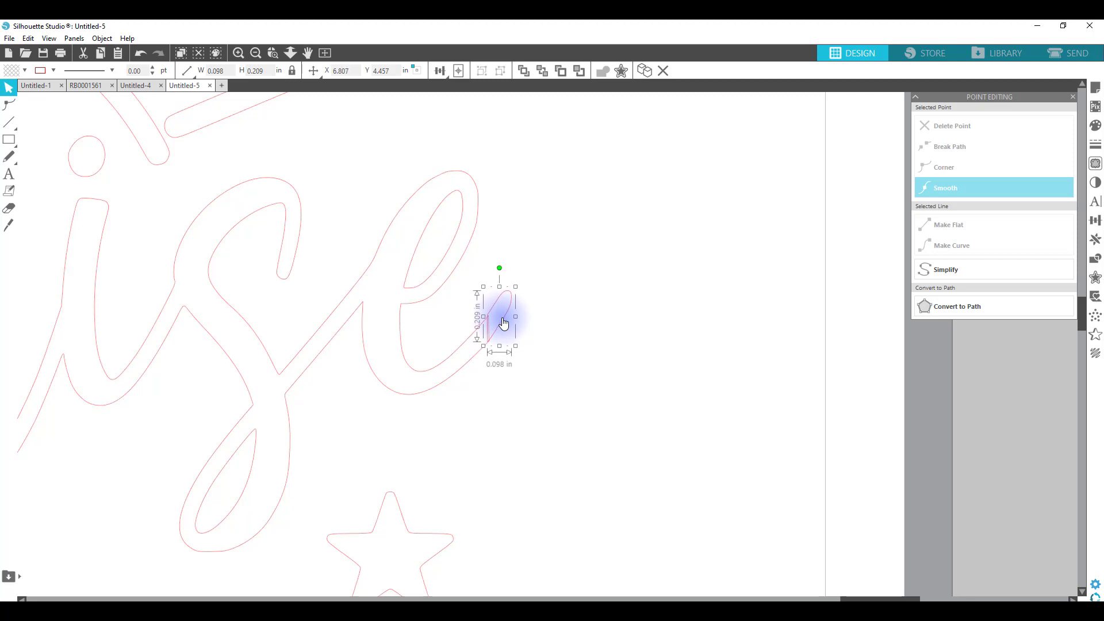
pyautogui.click(533, 424)
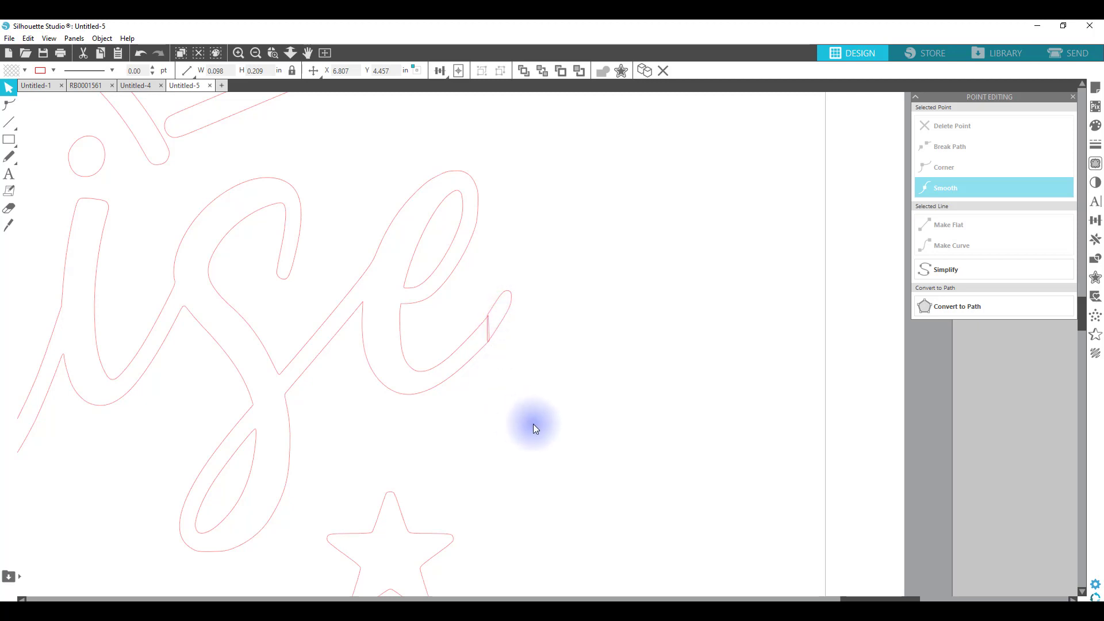
# Weld the tail fragment to the adjoining Sunrise lettering.
pyautogui.moveTo(549, 378); pyautogui.dragTo(474, 287)
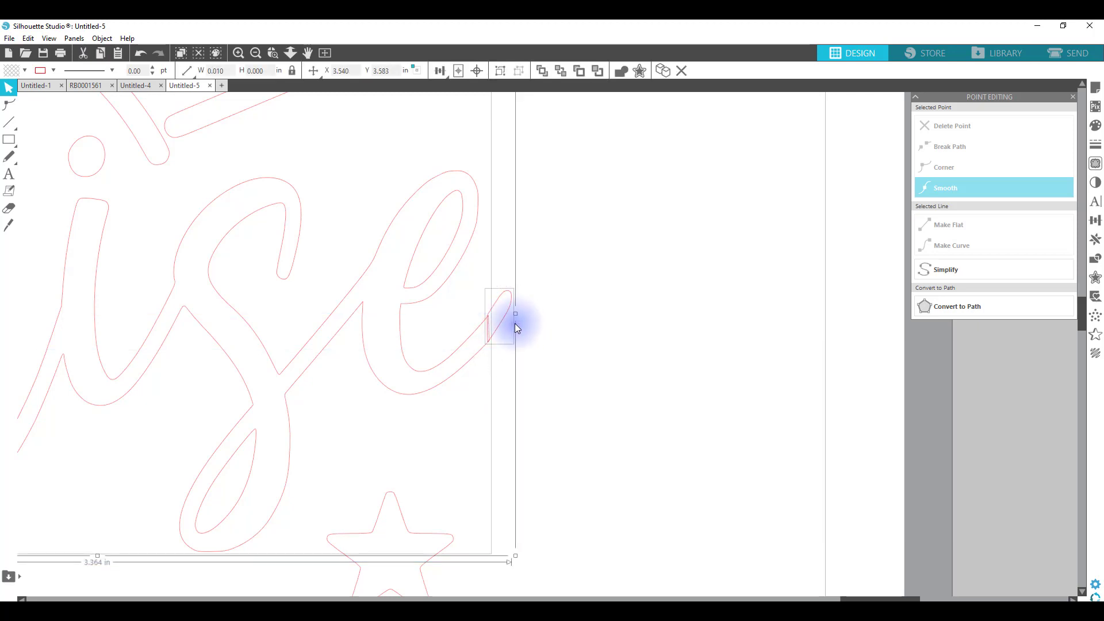
pyautogui.rightClick(501, 312)
pyautogui.click(554, 469)
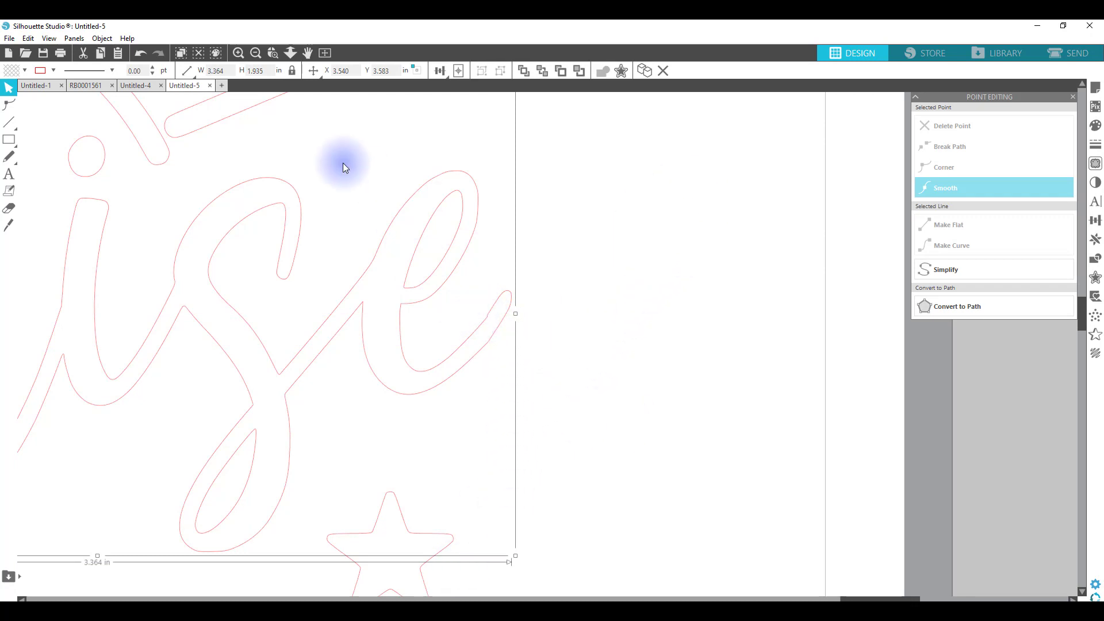
# Edit the points along the upper edge of the e's tail around the welded joint.
pyautogui.doubleClick(498, 309)
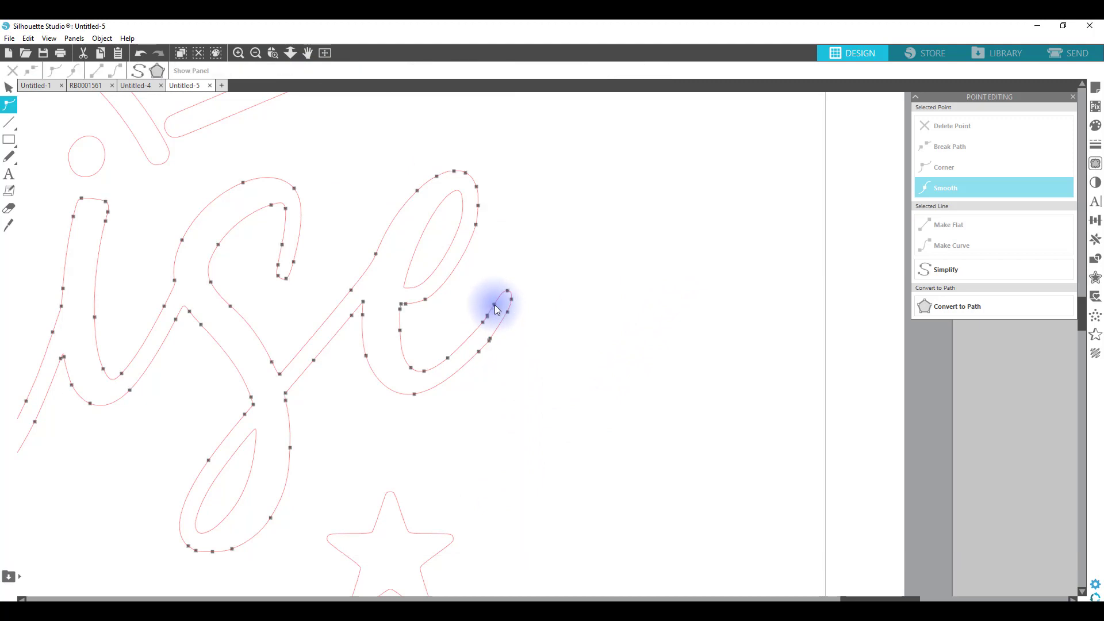
pyautogui.click(489, 317)
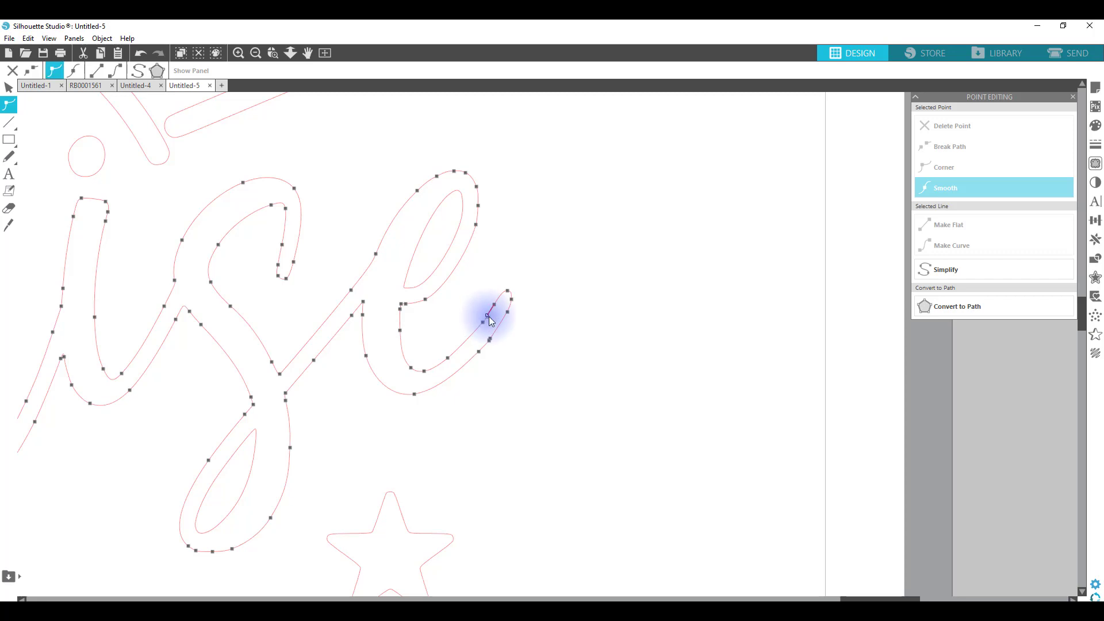
pyautogui.click(499, 298)
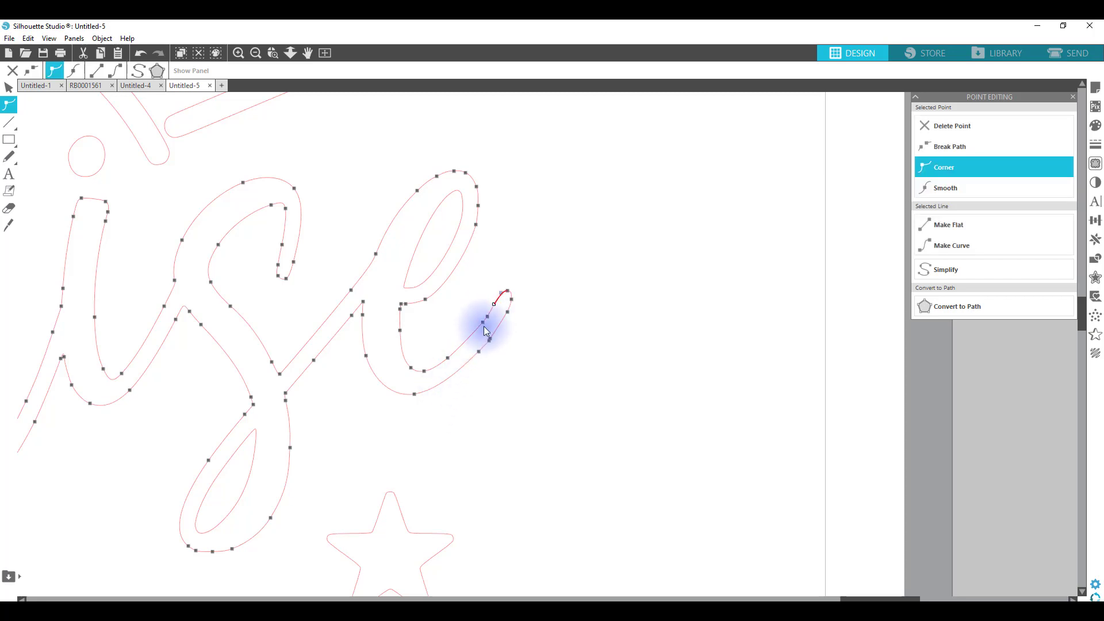
pyautogui.click(565, 339)
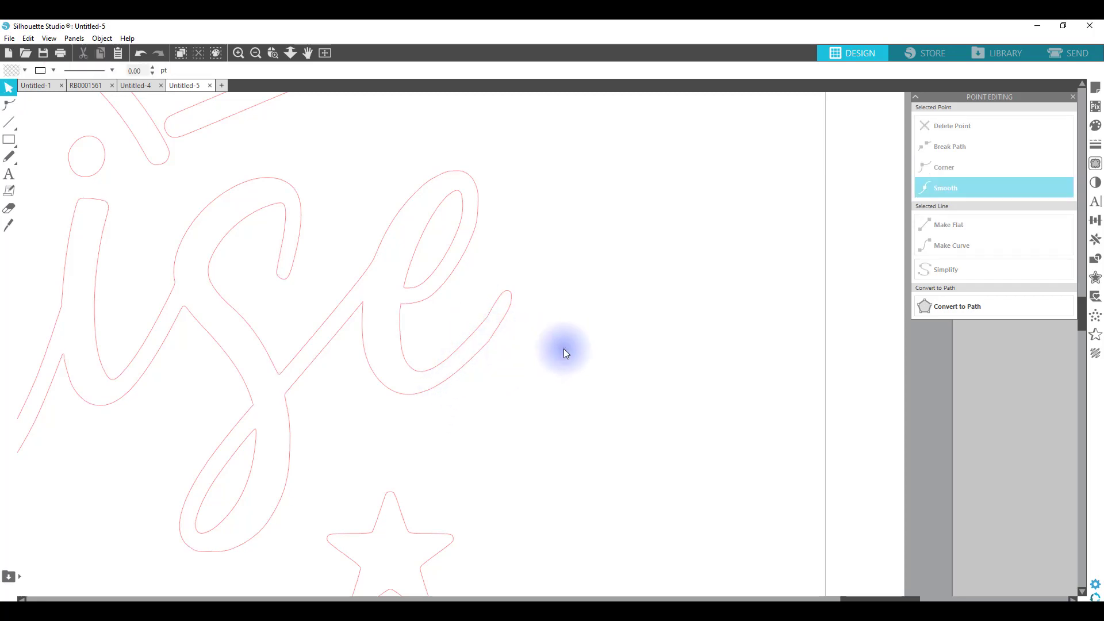
# Locate the stray specks below the word Sunrise by selecting all outlines, and erase them with the 0.375 in outline eraser.
pyautogui.click(253, 53)
pyautogui.click(254, 54)
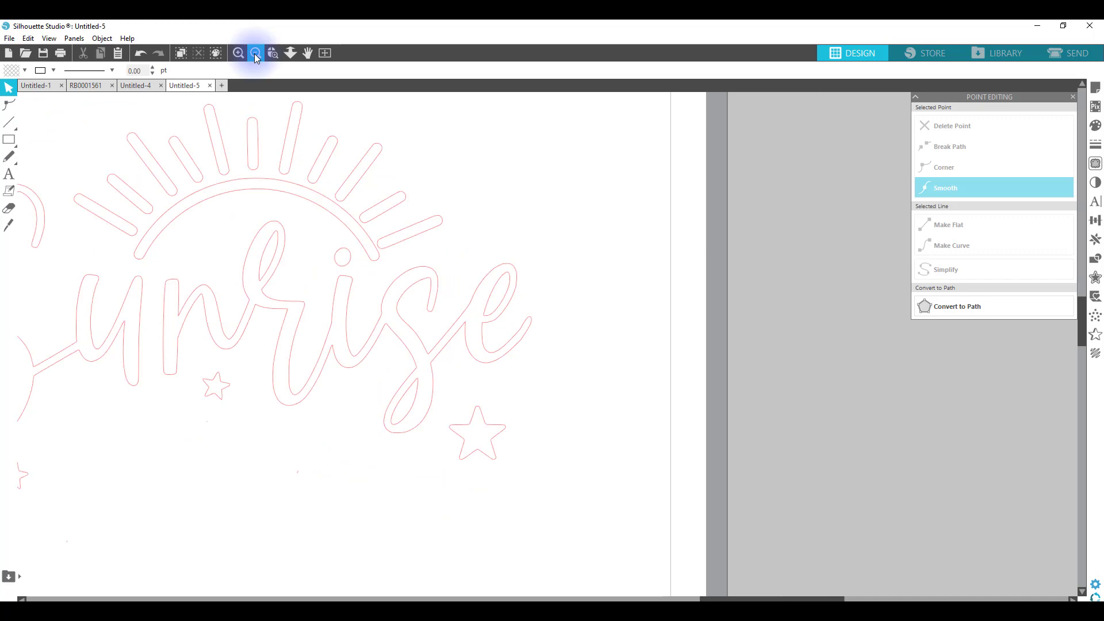
pyautogui.click(254, 54)
pyautogui.click(254, 54)
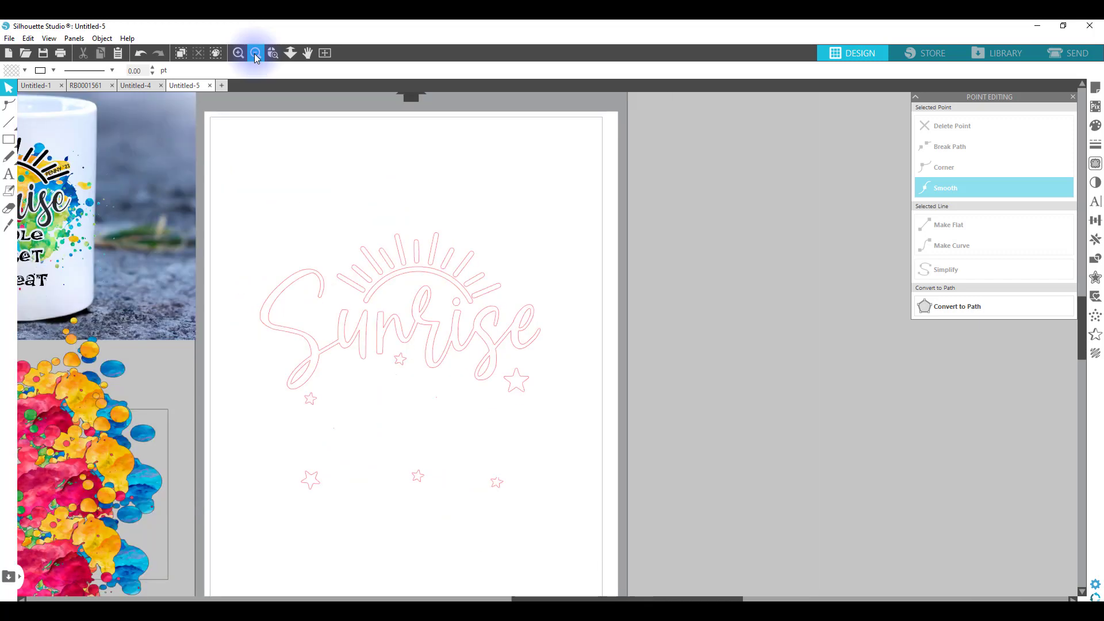
pyautogui.click(255, 53)
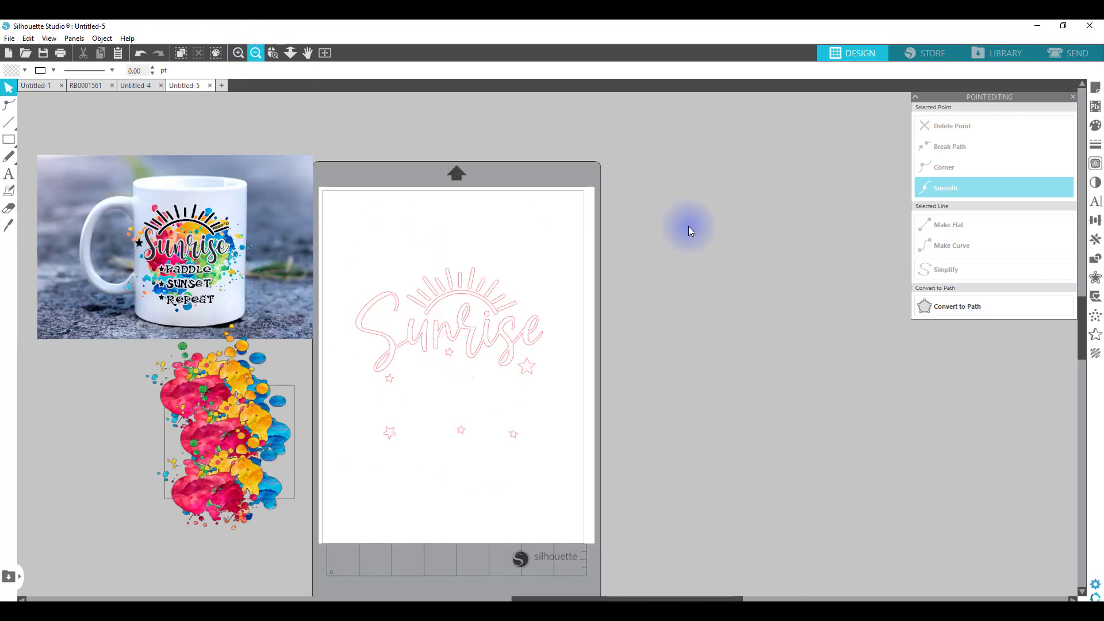
pyautogui.click(453, 288)
pyautogui.moveTo(363, 247); pyautogui.dragTo(557, 480)
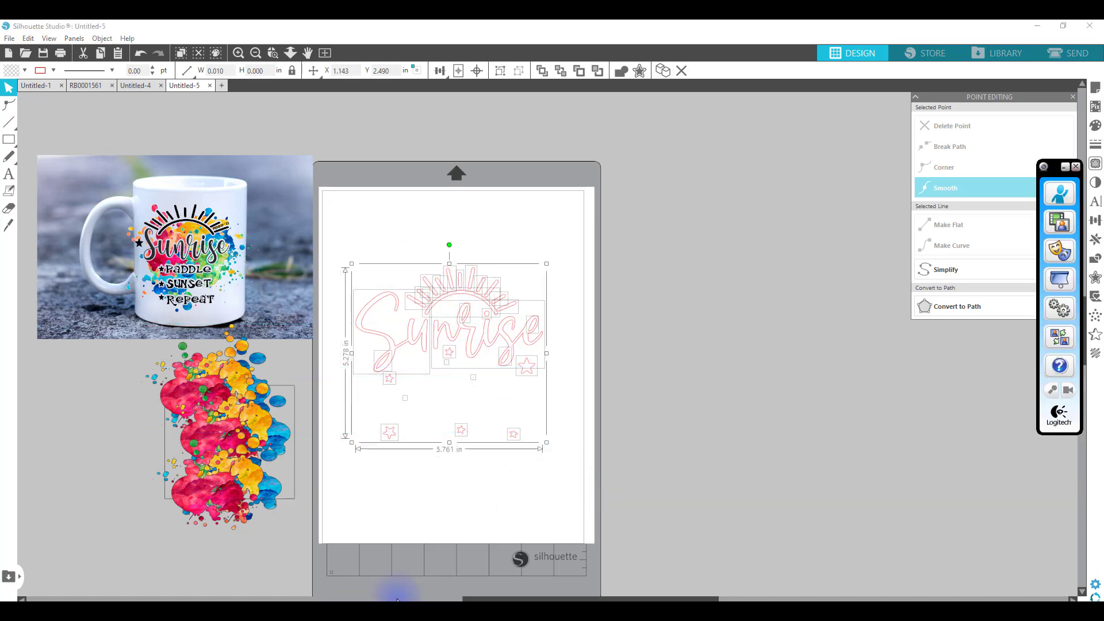
pyautogui.click(482, 397)
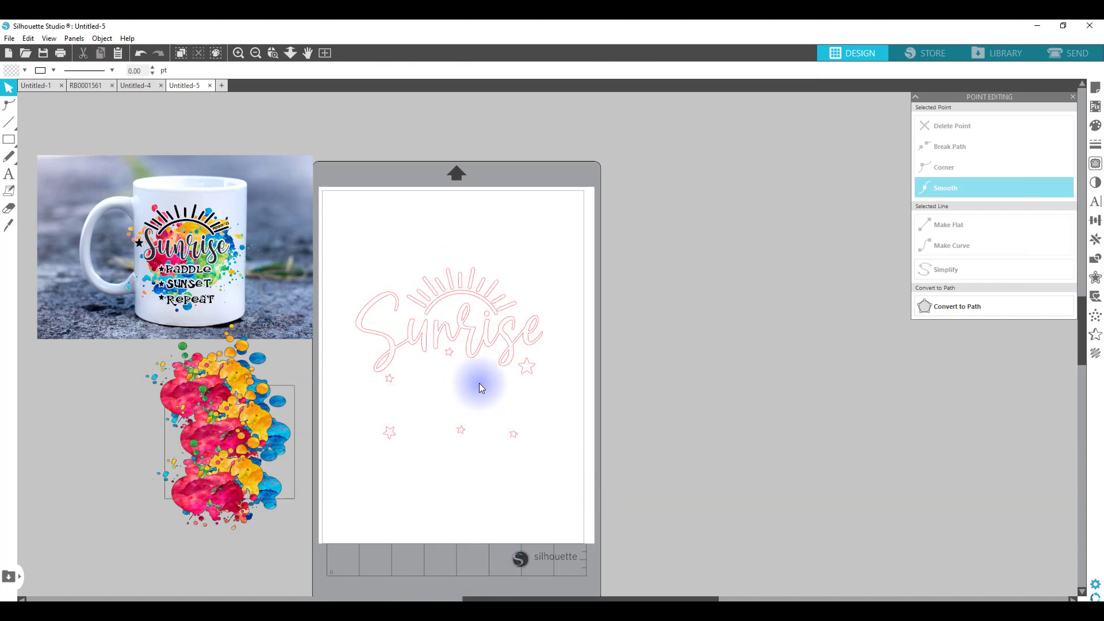
pyautogui.moveTo(323, 203); pyautogui.dragTo(554, 464)
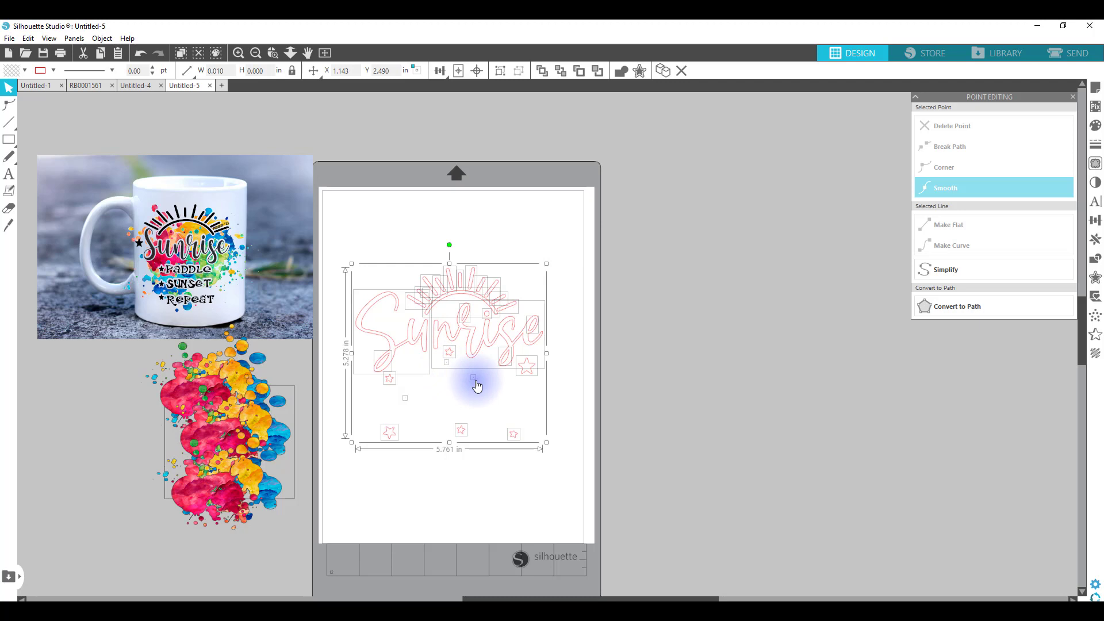
pyautogui.click(9, 208)
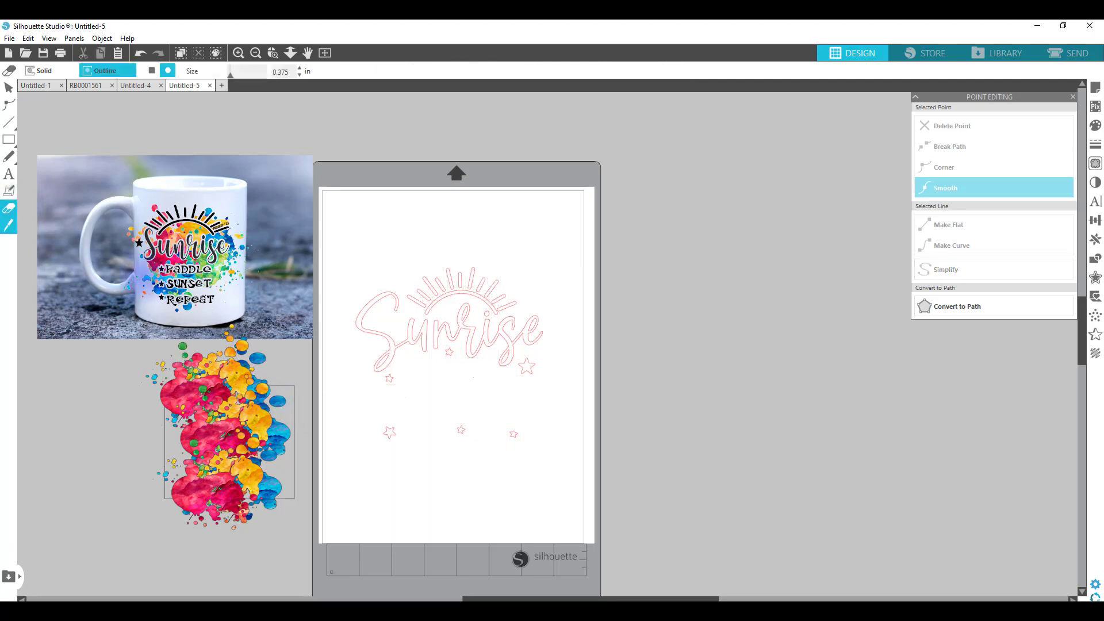
pyautogui.moveTo(449, 402)
pyautogui.mouseDown()
pyautogui.moveTo(399, 361)
pyautogui.moveTo(433, 374)
pyautogui.moveTo(451, 363)
pyautogui.moveTo(472, 379)
pyautogui.moveTo(418, 385)
pyautogui.moveTo(408, 362)
pyautogui.moveTo(414, 390)
pyautogui.moveTo(399, 394)
pyautogui.moveTo(514, 393)
pyautogui.mouseUp()
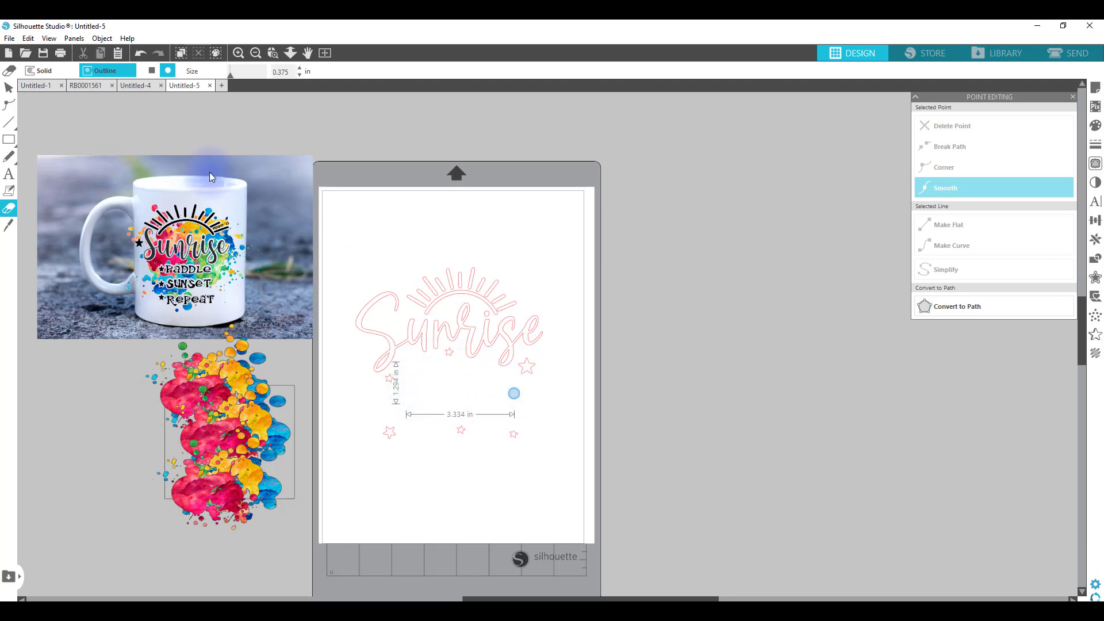
# Group all the remaining Sunrise, sun ray and star outlines.
pyautogui.click(9, 87)
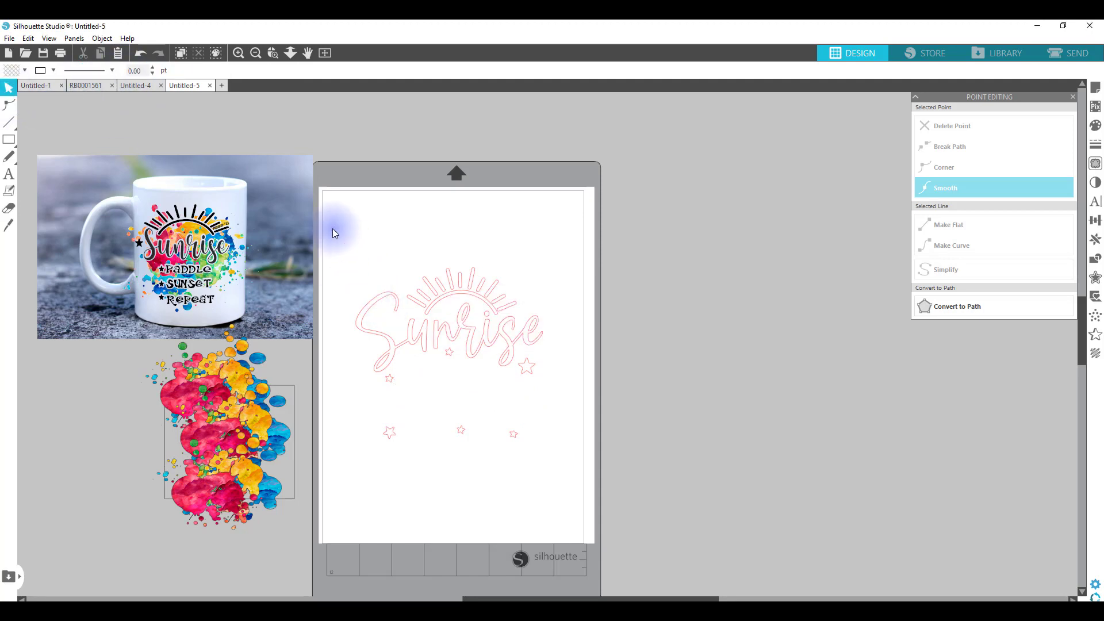
pyautogui.moveTo(332, 230); pyautogui.dragTo(603, 516)
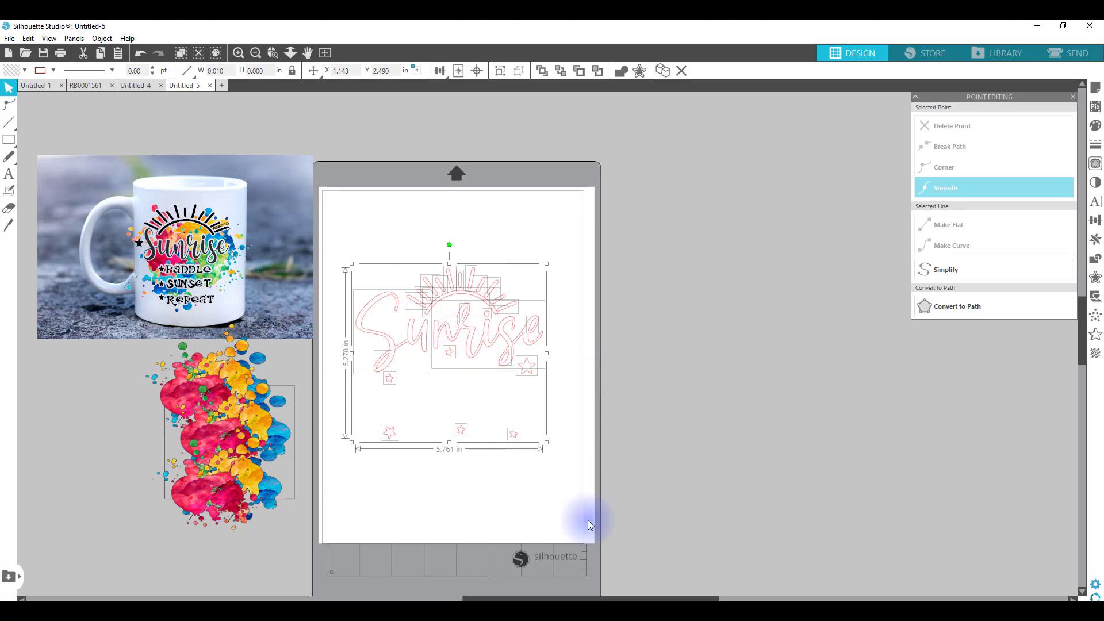
pyautogui.rightClick(458, 341)
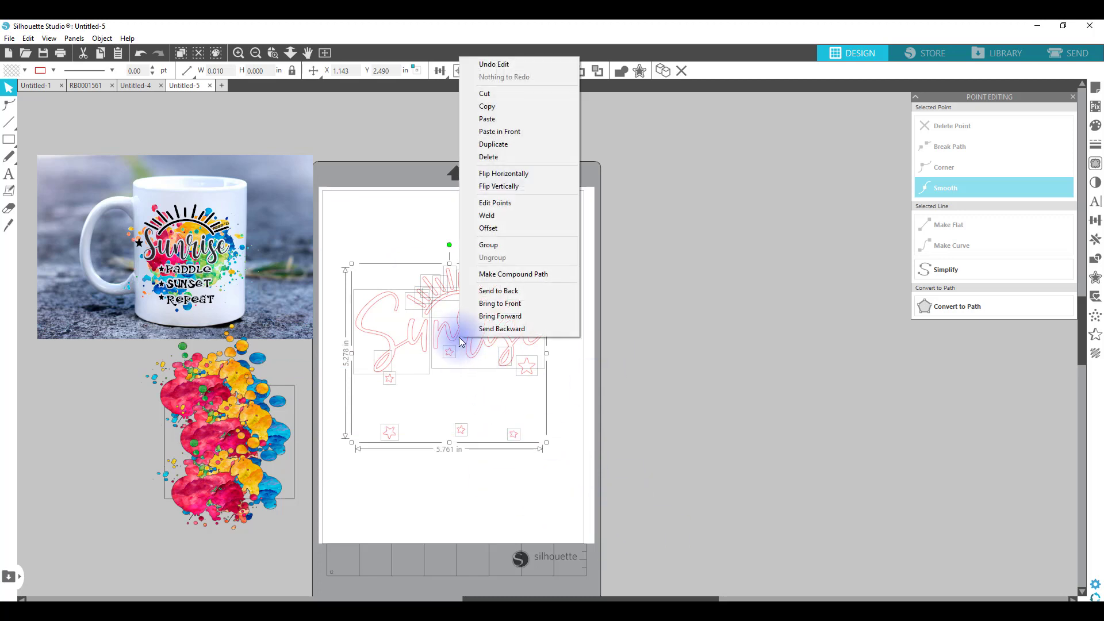
pyautogui.click(494, 245)
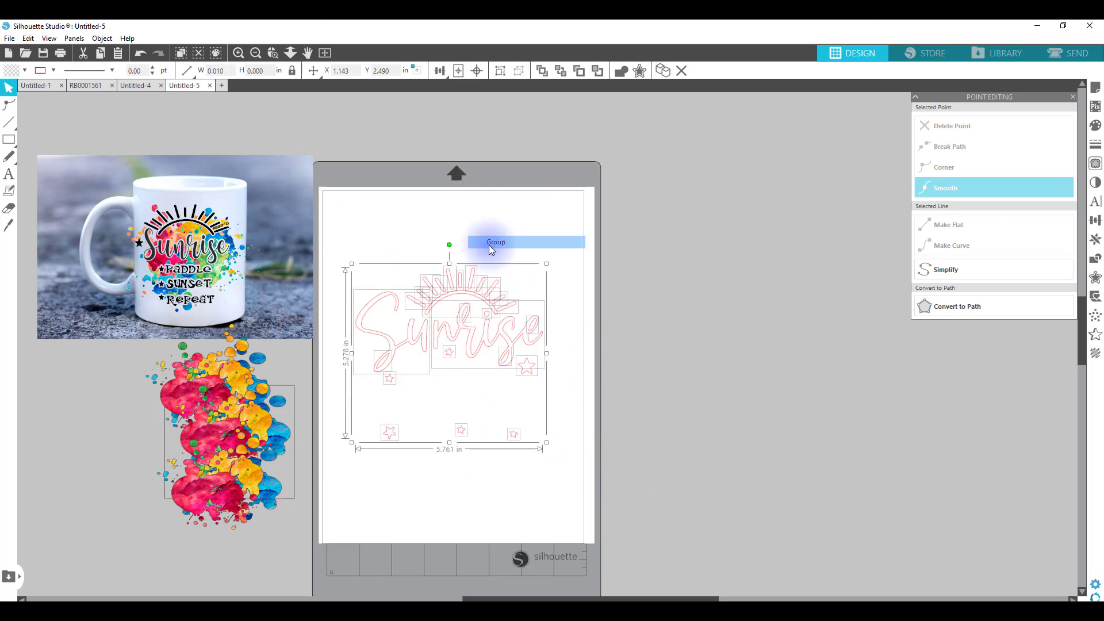
# Turn the grouped outlines into a compound path and fill the design with black.
pyautogui.rightClick(459, 294)
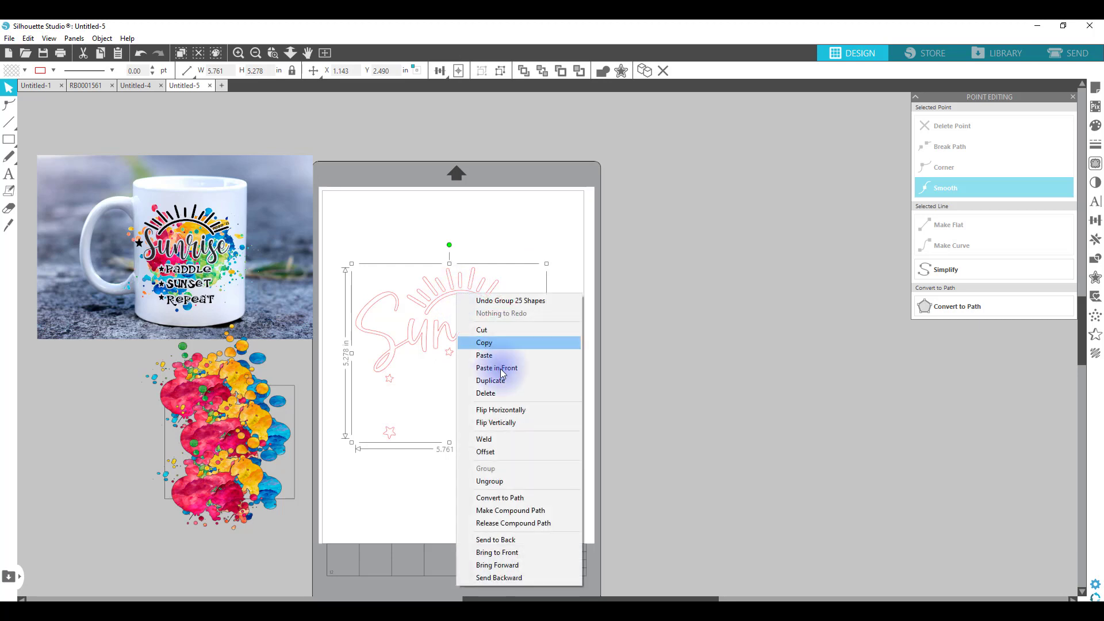
pyautogui.click(540, 522)
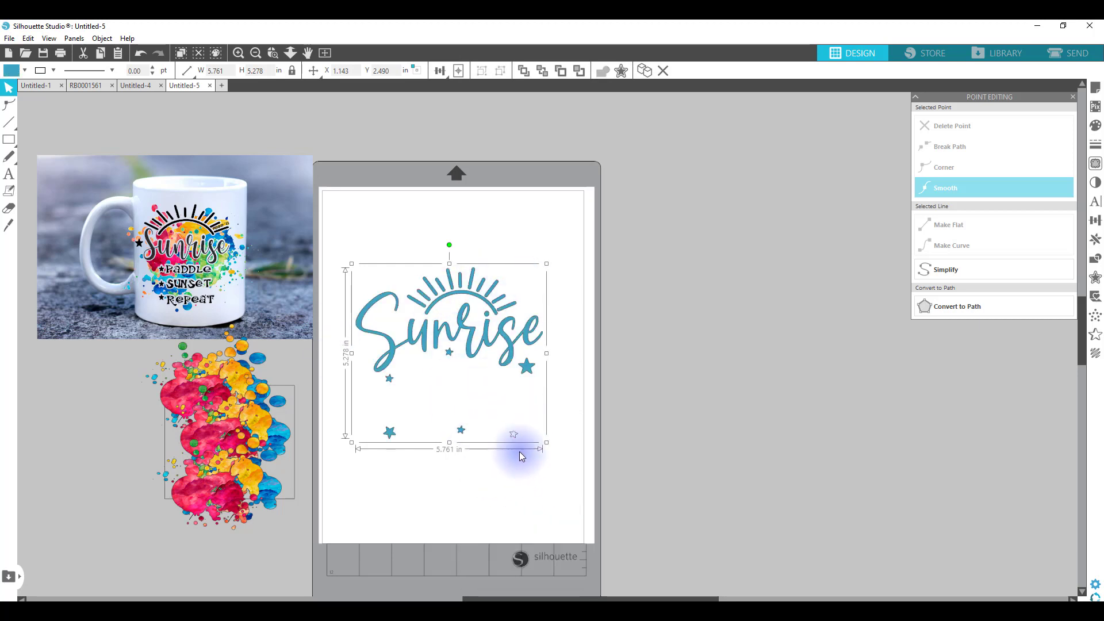
pyautogui.click(24, 70)
pyautogui.click(15, 87)
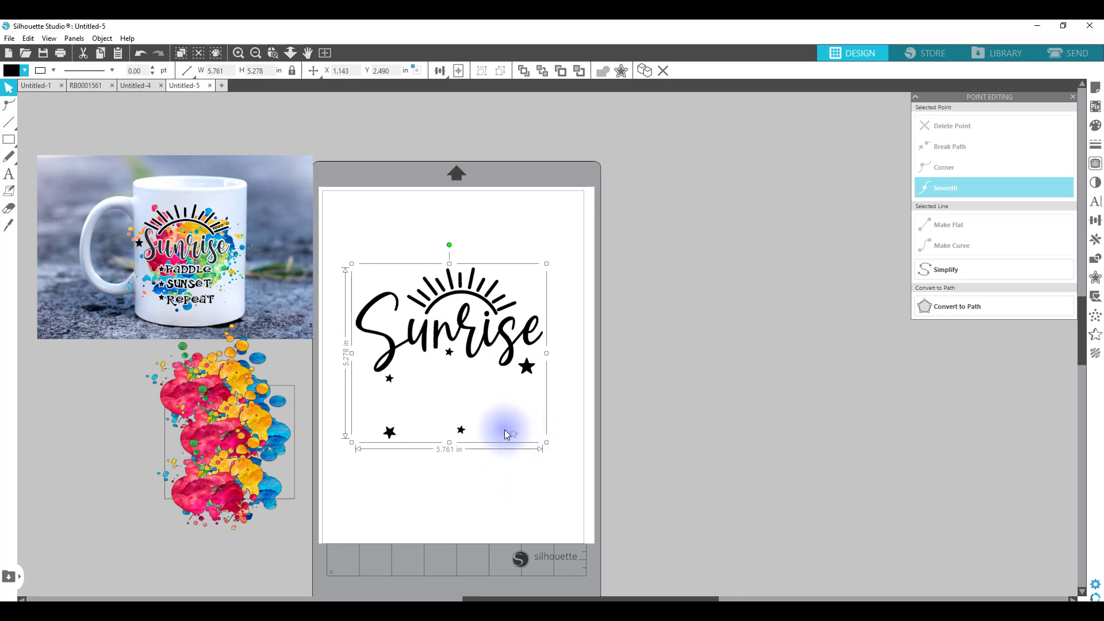
# Close the open outline of the unfilled star at the design's lower edge by editing the points at its upper tip.
pyautogui.click(273, 54)
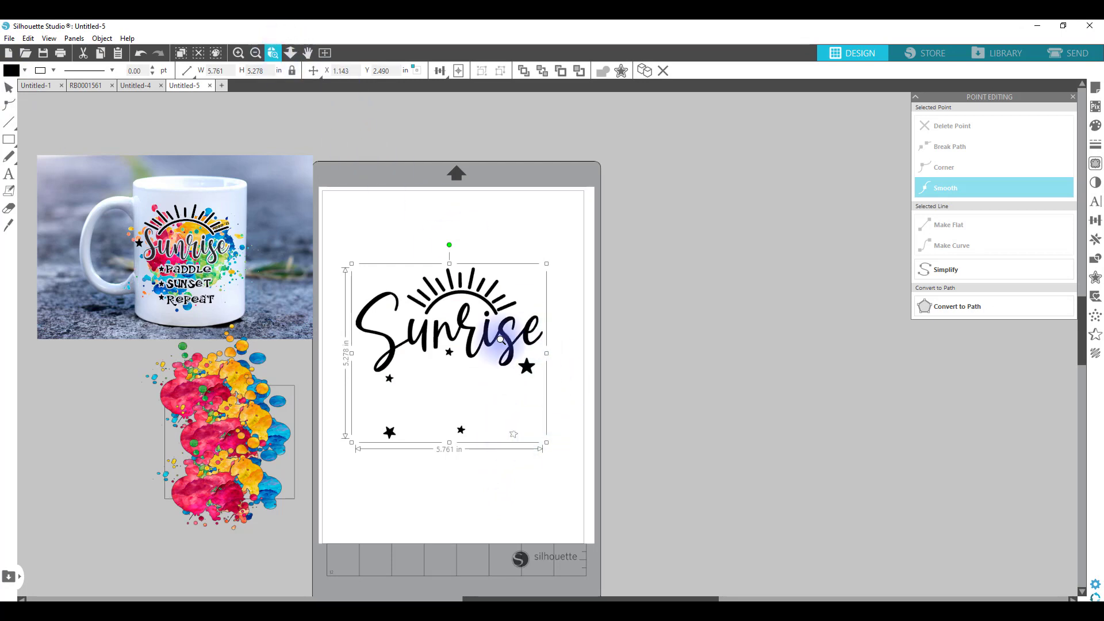
pyautogui.click(623, 522)
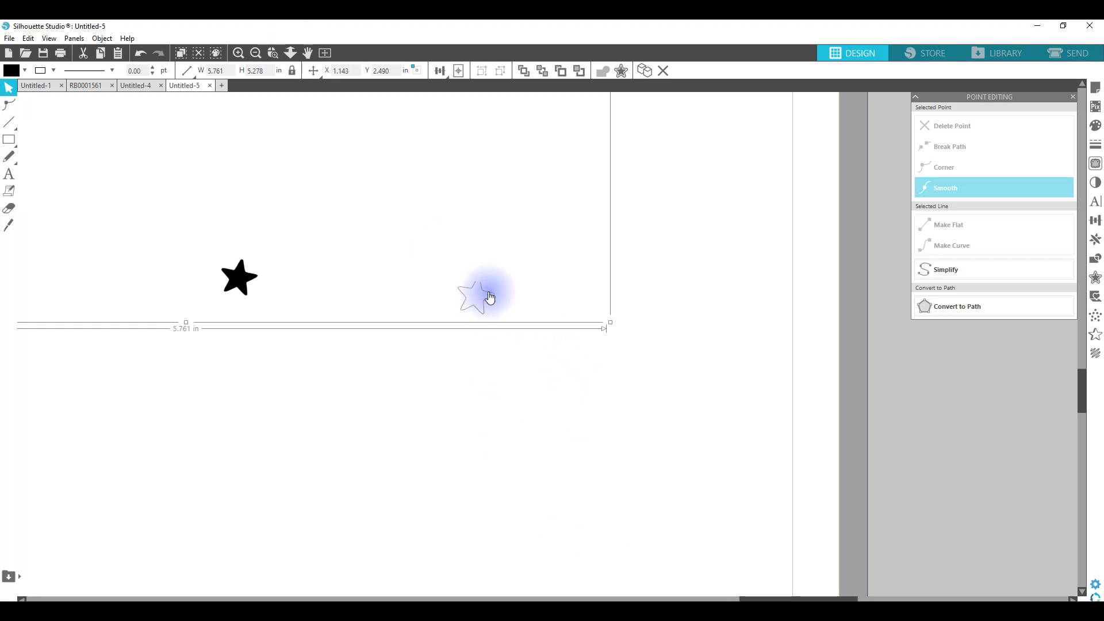
pyautogui.moveTo(490, 298); pyautogui.dragTo(480, 286)
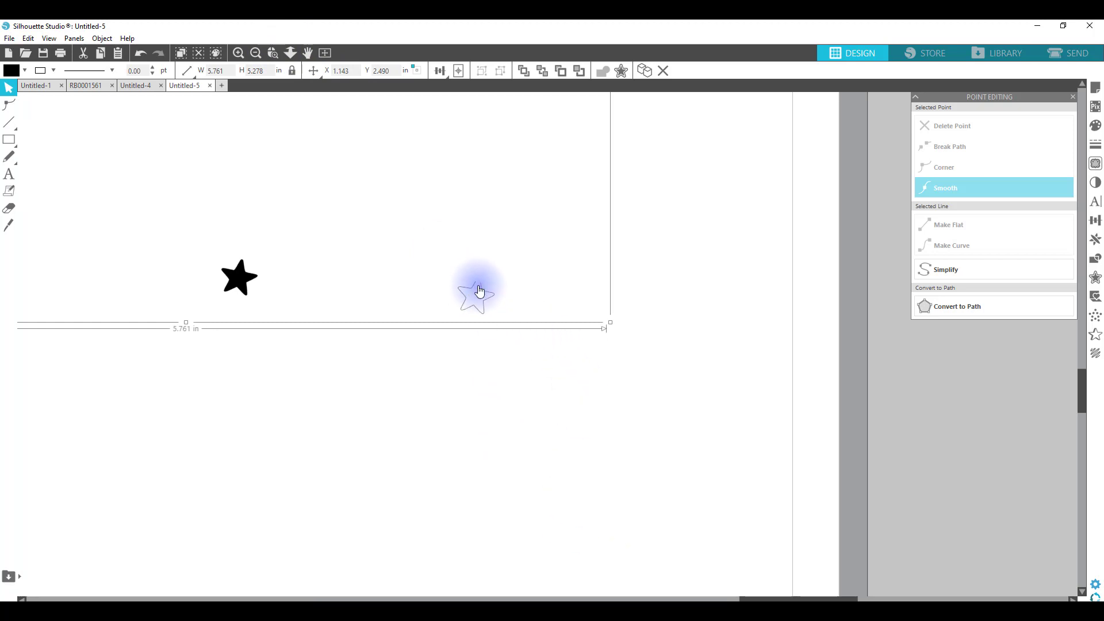
pyautogui.click(477, 359)
pyautogui.moveTo(474, 310); pyautogui.dragTo(470, 296)
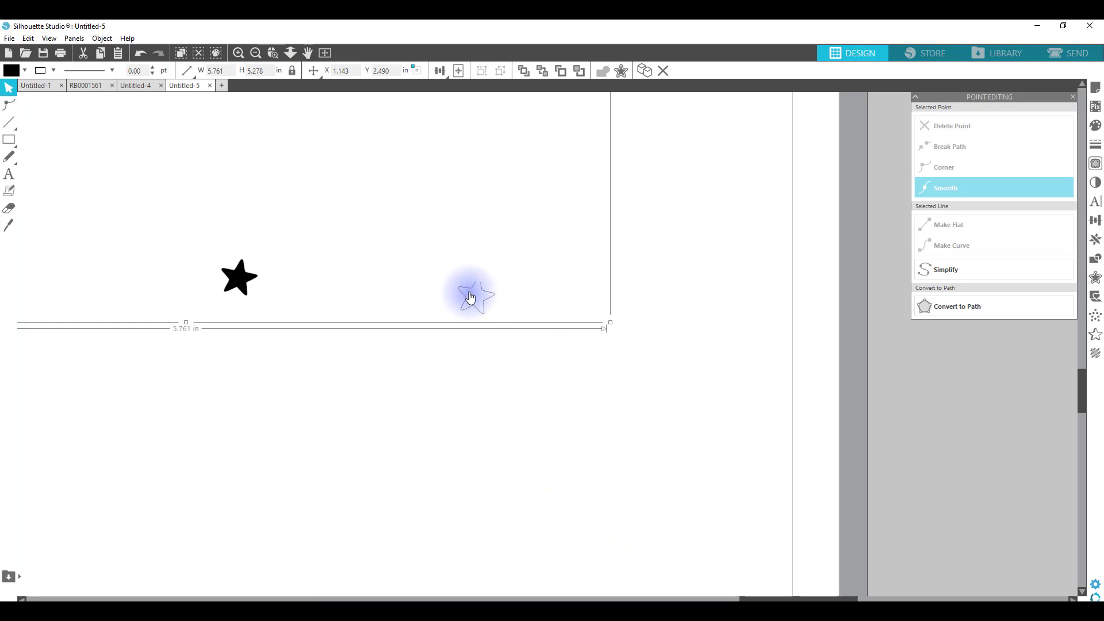
pyautogui.doubleClick(480, 288)
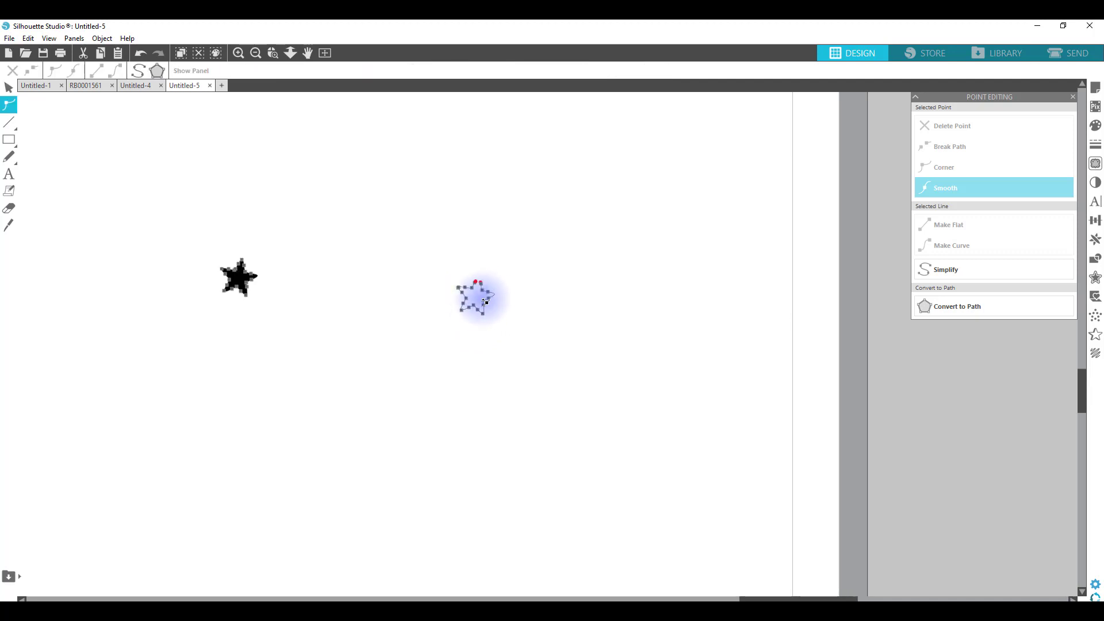
pyautogui.click(445, 330)
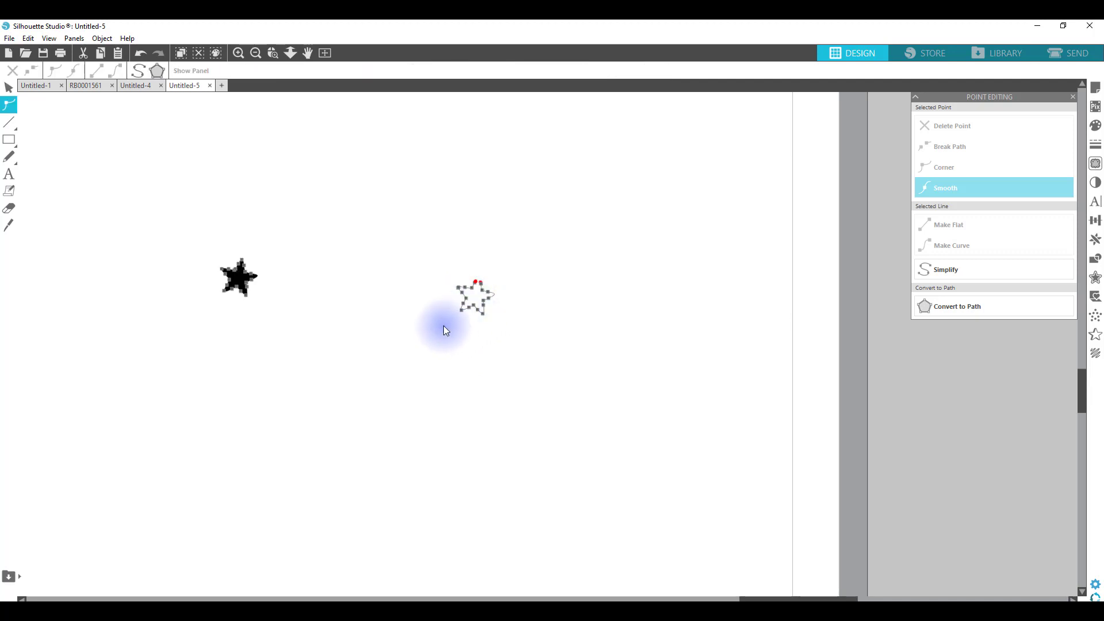
pyautogui.click(476, 282)
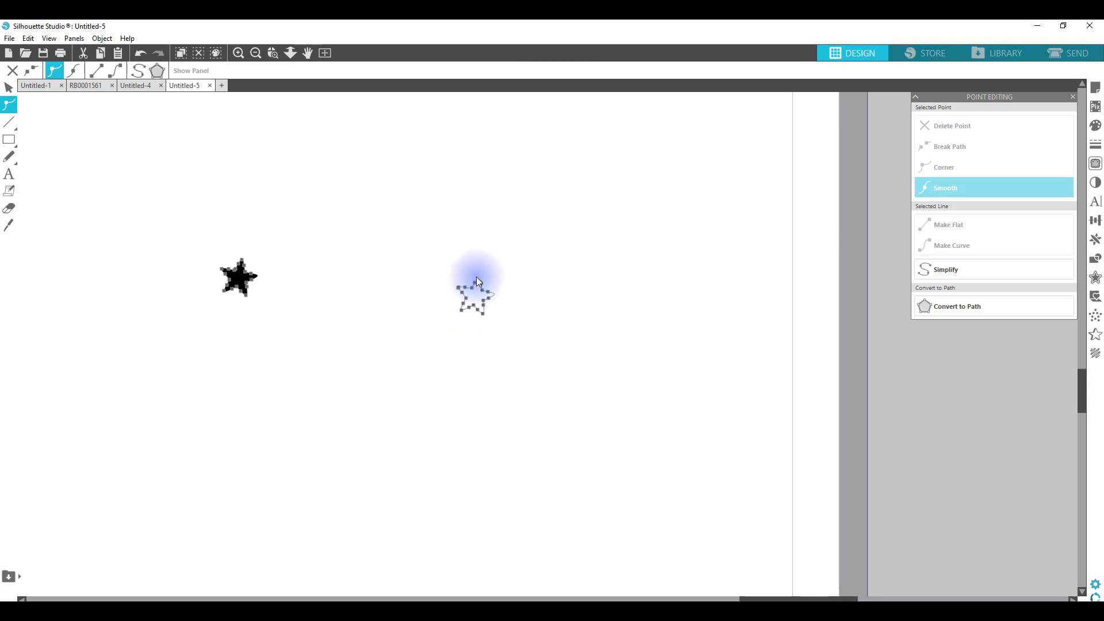
pyautogui.press('Delete')
pyautogui.click(479, 279)
pyautogui.click(479, 285)
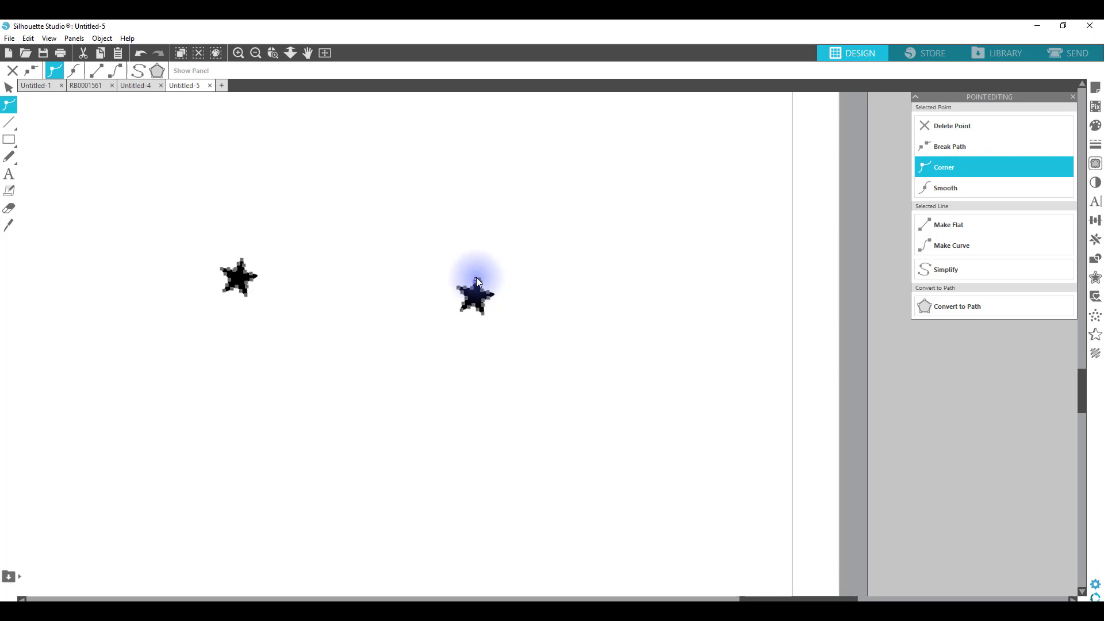
pyautogui.click(631, 339)
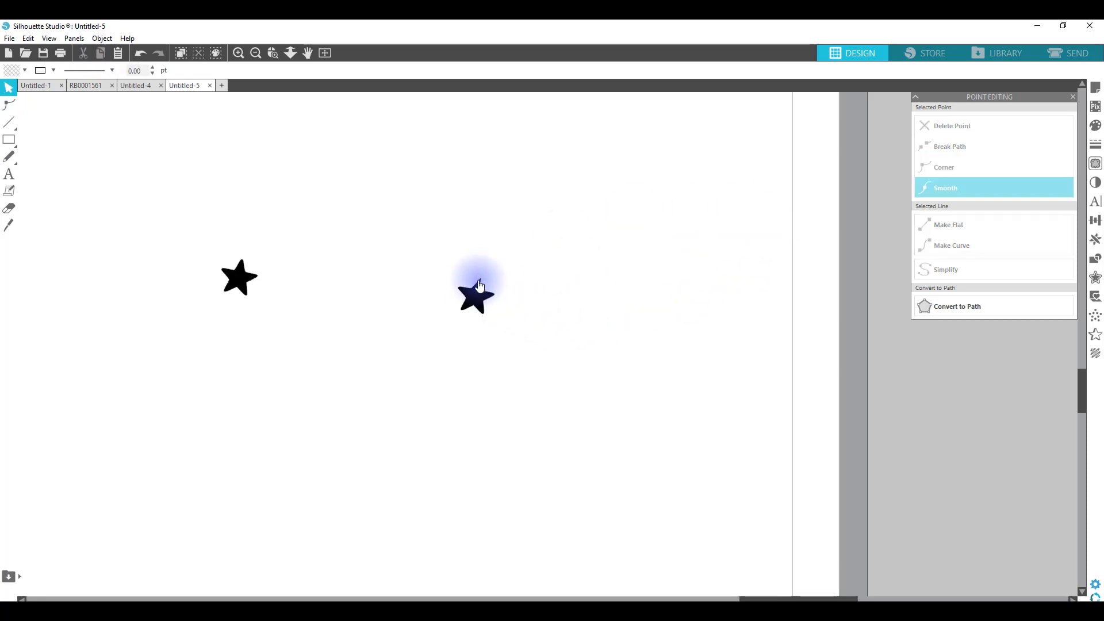
# Remove the malformed lower star from the compound path by deleting all of its points.
pyautogui.click(275, 53)
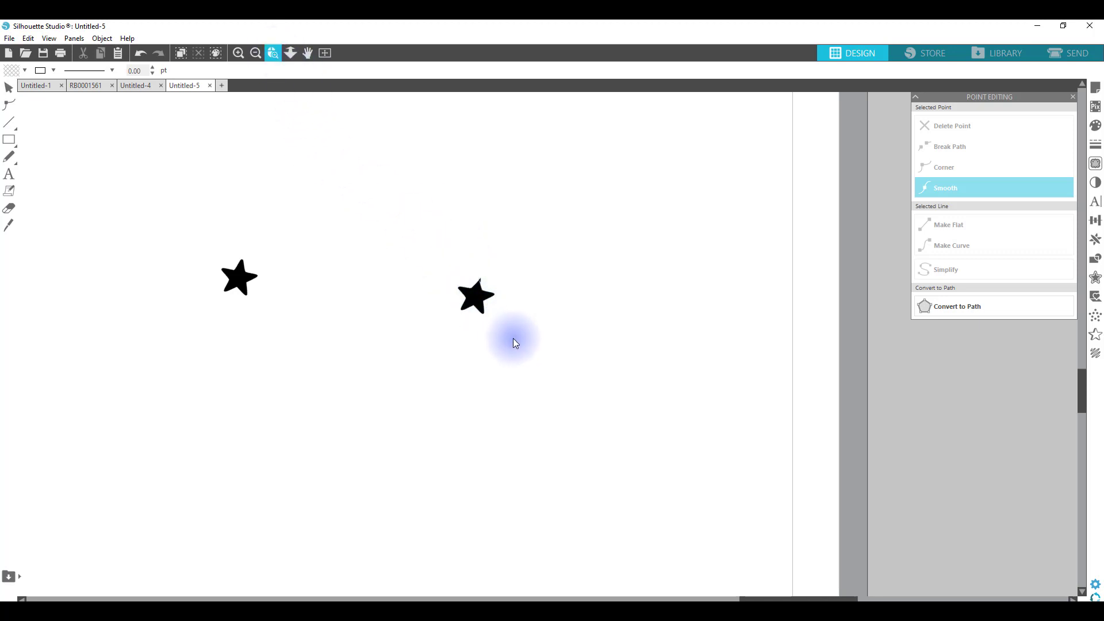
pyautogui.click(482, 295)
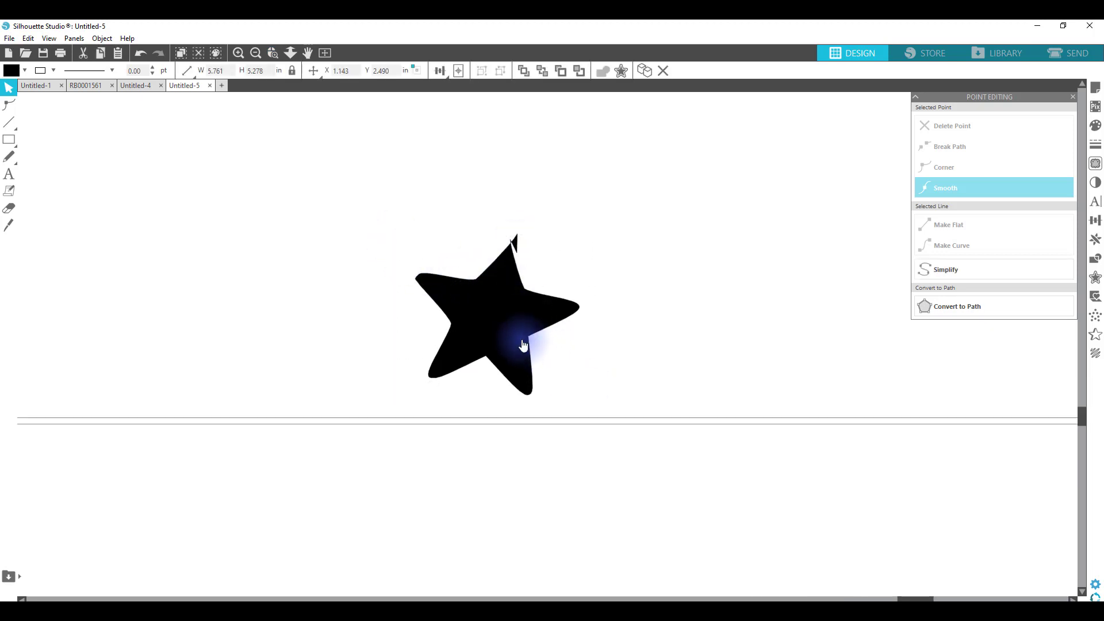
pyautogui.doubleClick(471, 318)
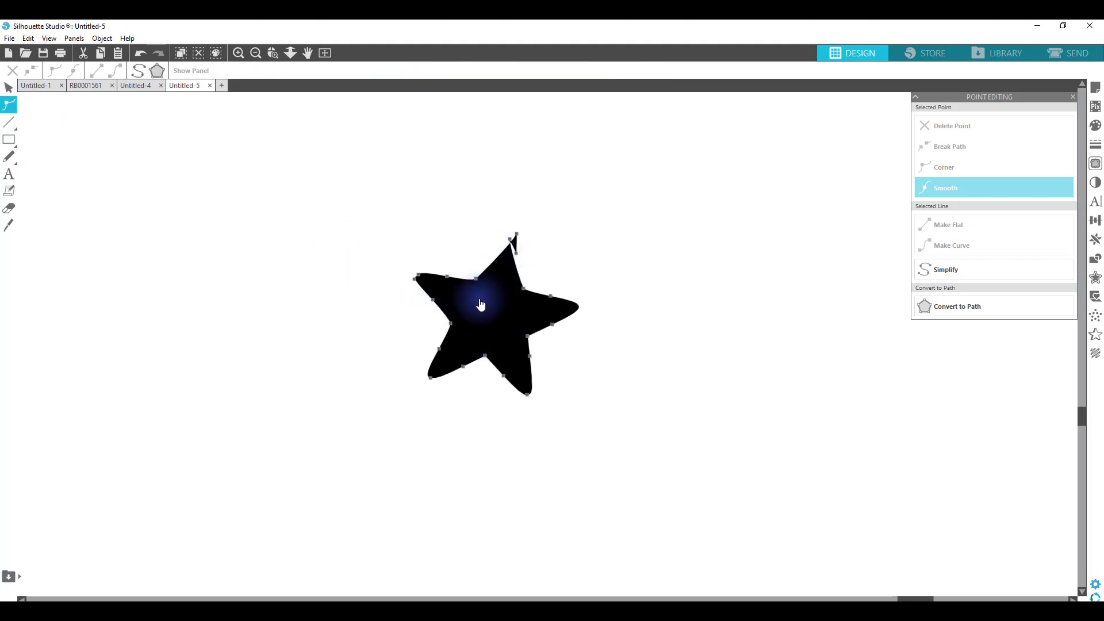
pyautogui.click(512, 246)
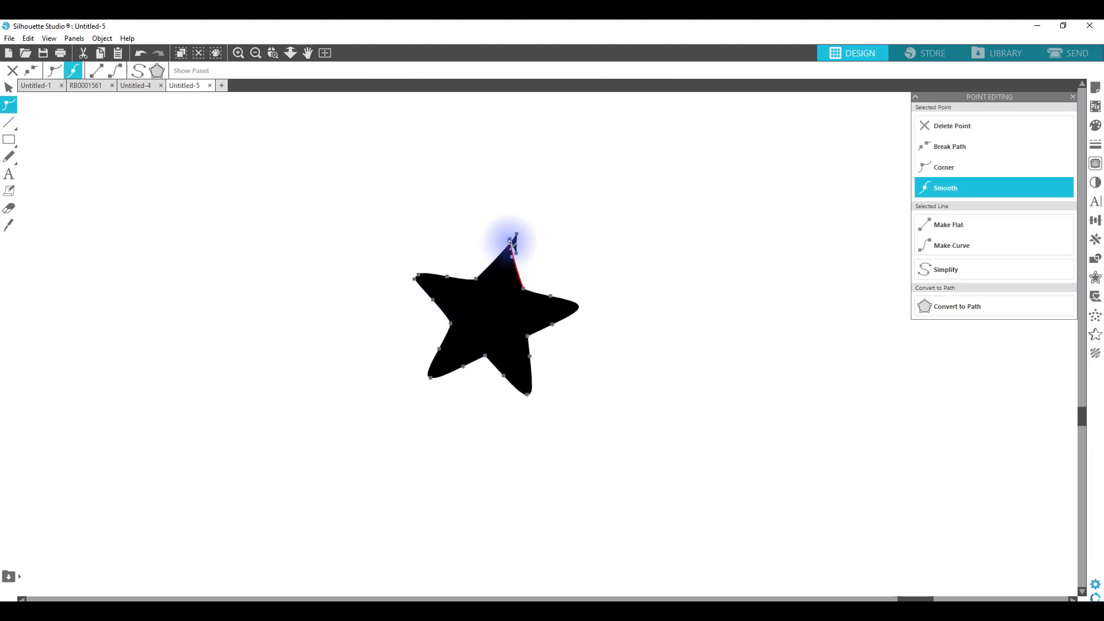
pyautogui.press('Delete')
pyautogui.press('Delete')
pyautogui.press('Delete')
pyautogui.press('Delete')
pyautogui.press('Delete')
pyautogui.press('Delete')
pyautogui.press('Delete')
pyautogui.press('Delete')
pyautogui.press('Delete')
pyautogui.press('Delete')
pyautogui.press('Delete')
pyautogui.press('Delete')
pyautogui.press('Delete')
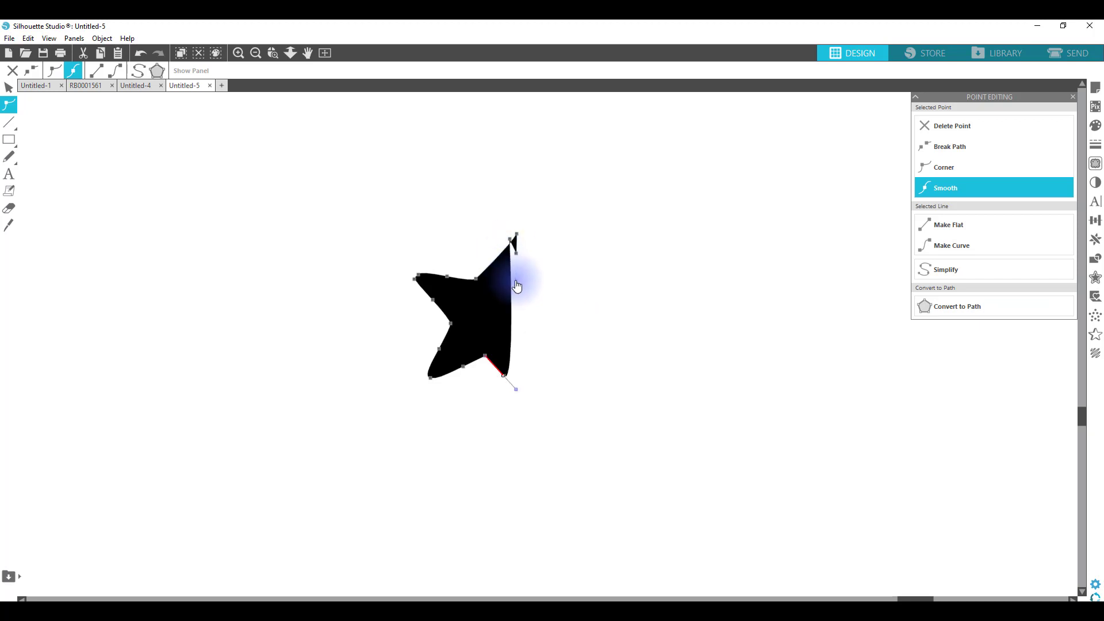
pyautogui.press('Delete')
pyautogui.press('Delete')
pyautogui.press('Delete')
pyautogui.press('Delete')
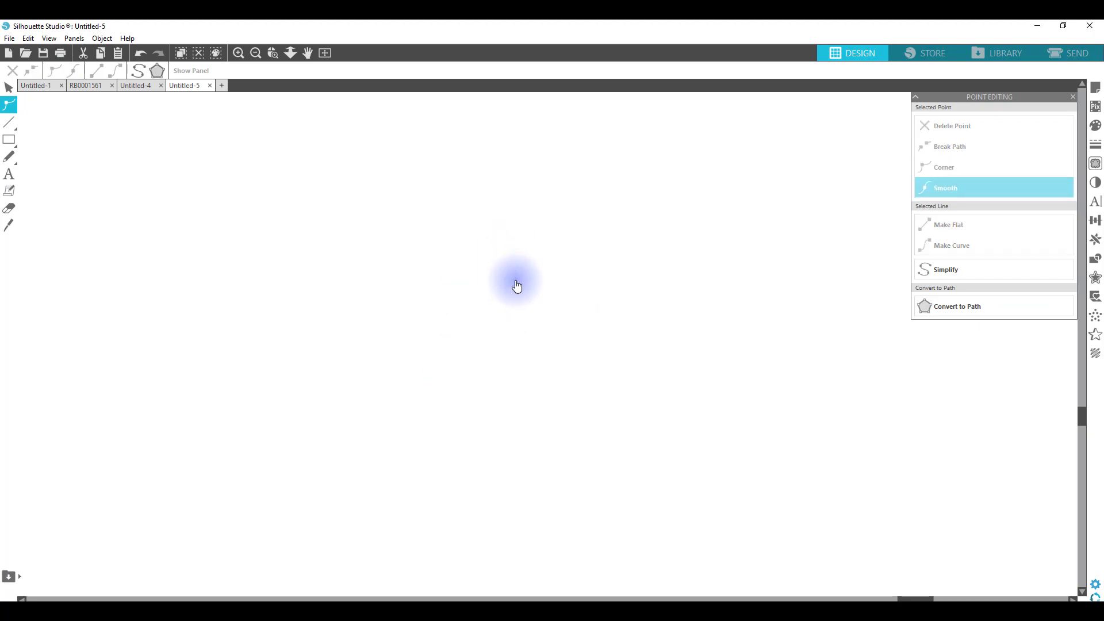
pyautogui.click(255, 54)
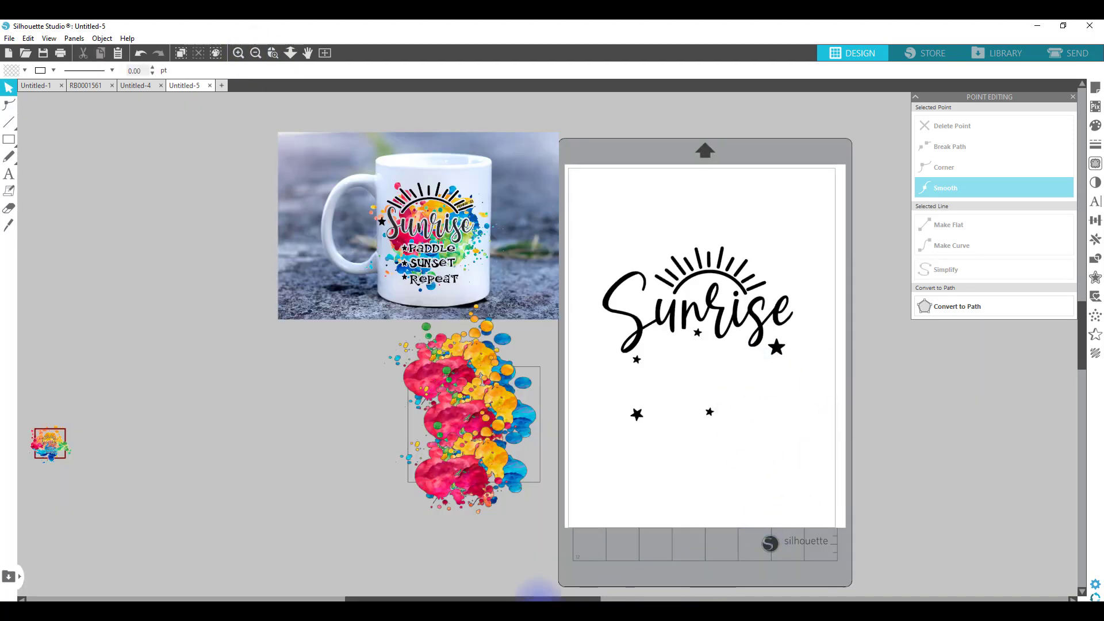
# Add the words Paddle, Sunset and Repeat as three lines of text and place the text block directly below Sunrise.
pyautogui.moveTo(541, 599); pyautogui.dragTo(604, 598)
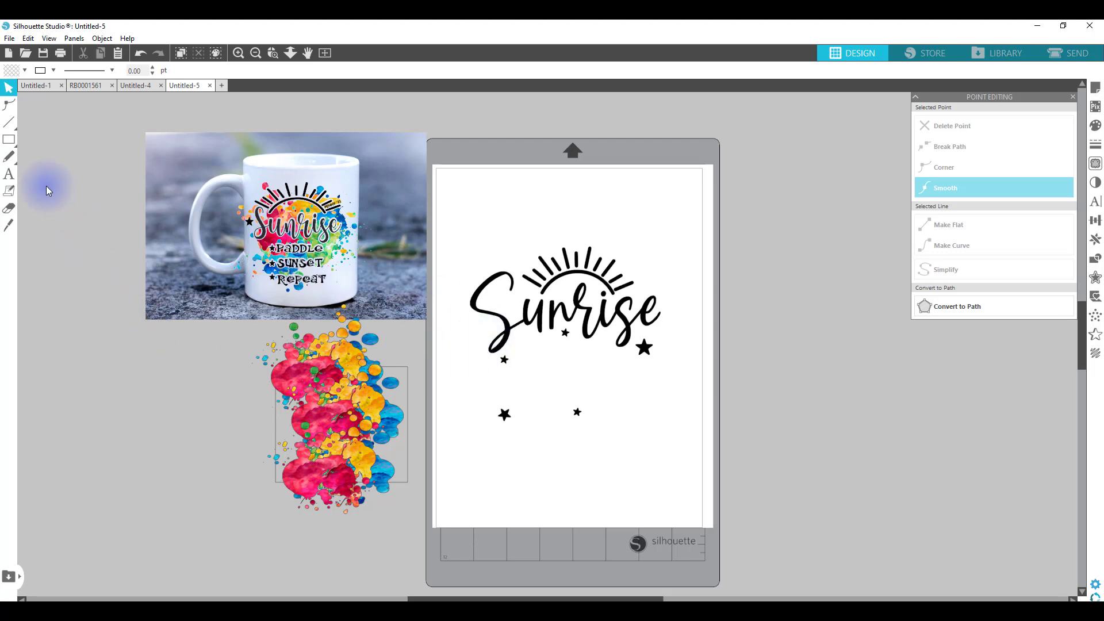
pyautogui.click(9, 174)
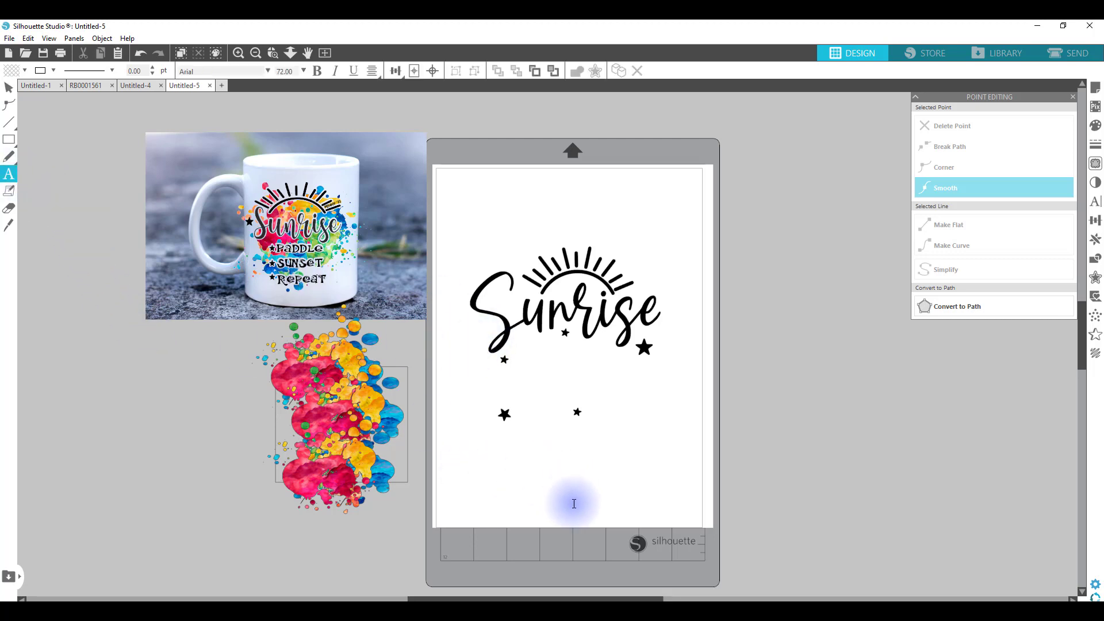
pyautogui.press('Escape')
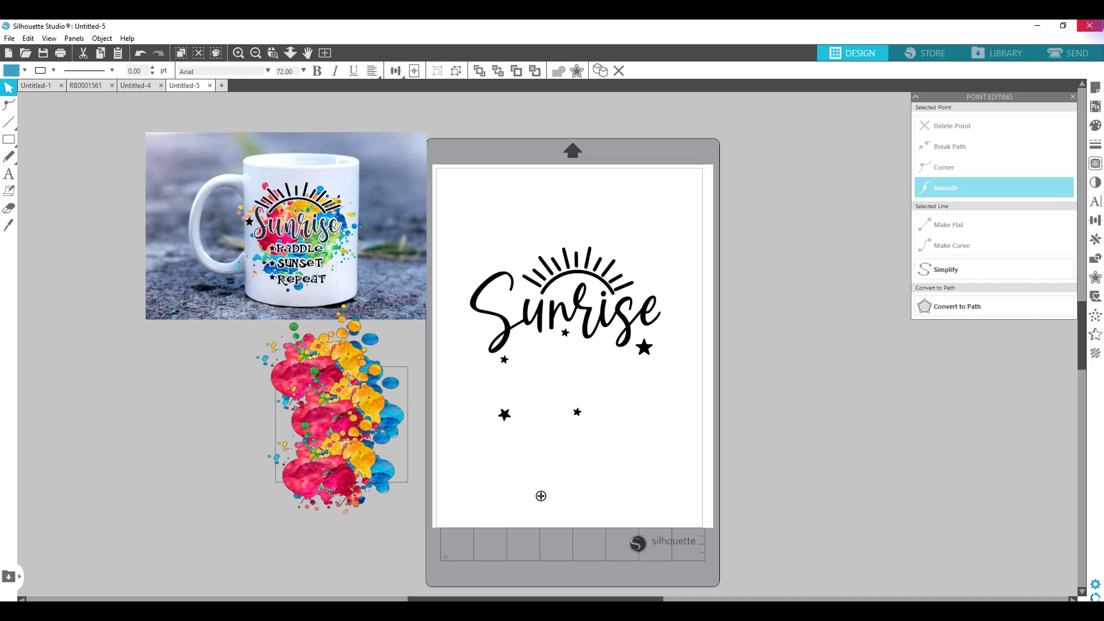
pyautogui.write('Paddle')
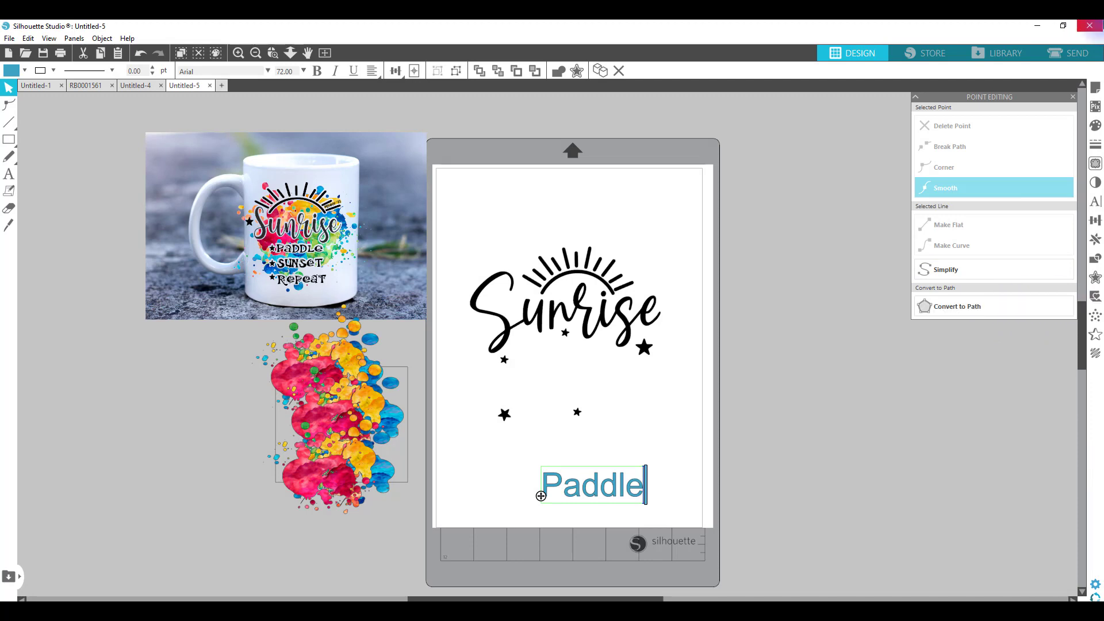
pyautogui.press('Return')
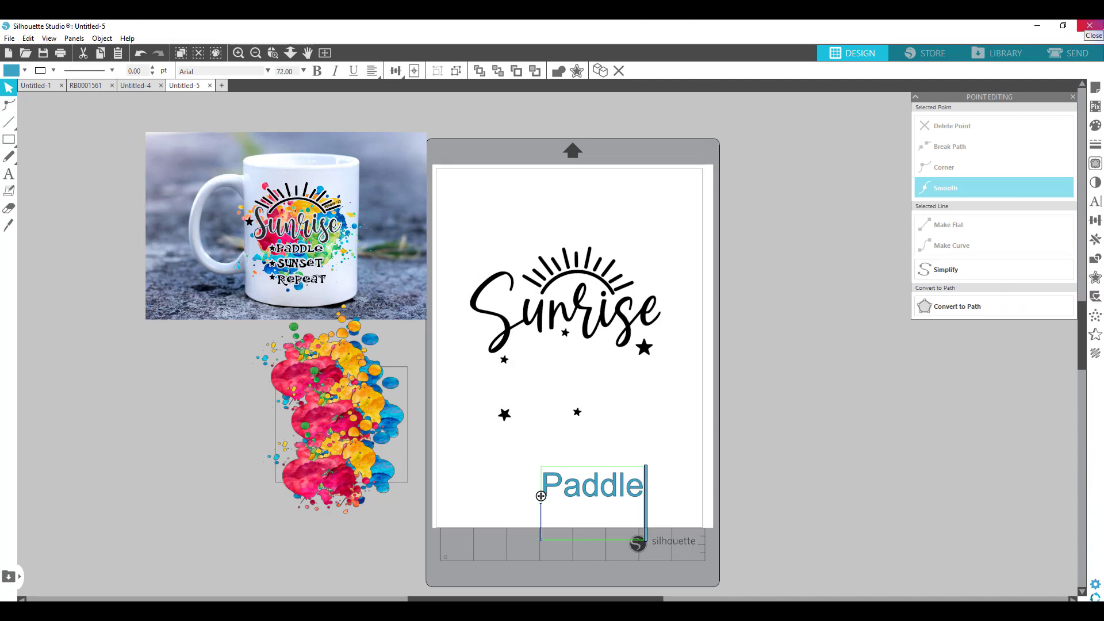
pyautogui.write('Sun')
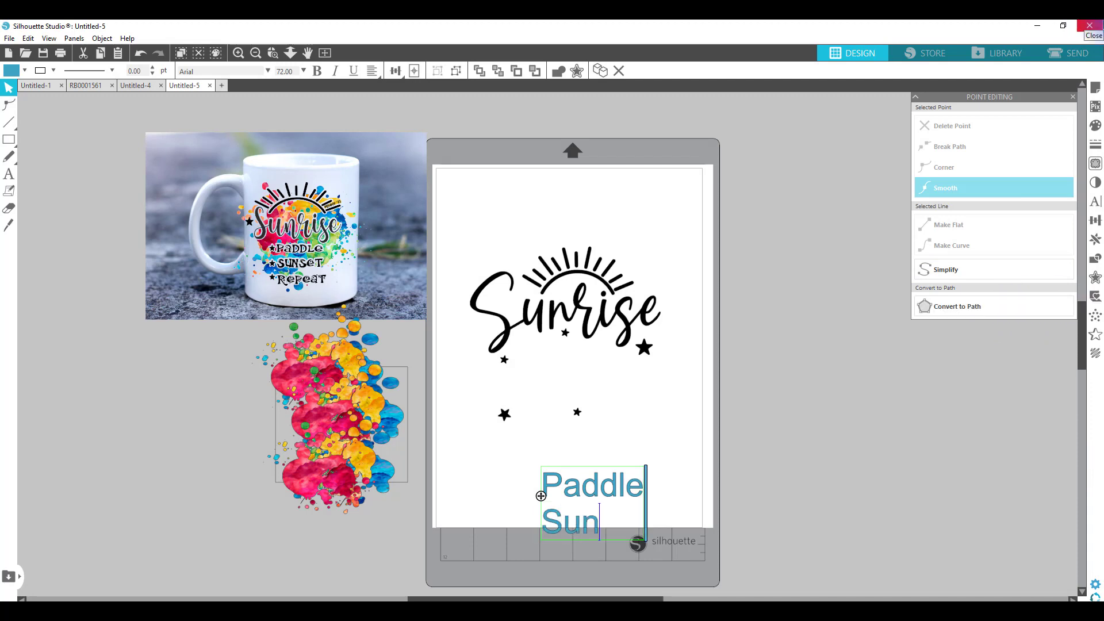
pyautogui.write('set')
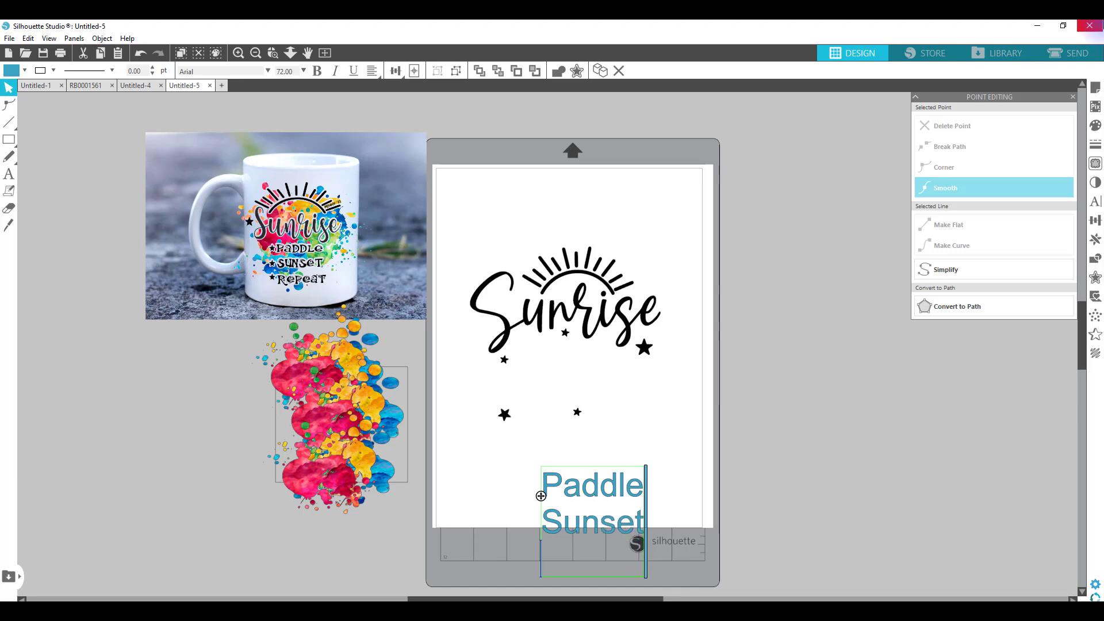
pyautogui.write('Repa')
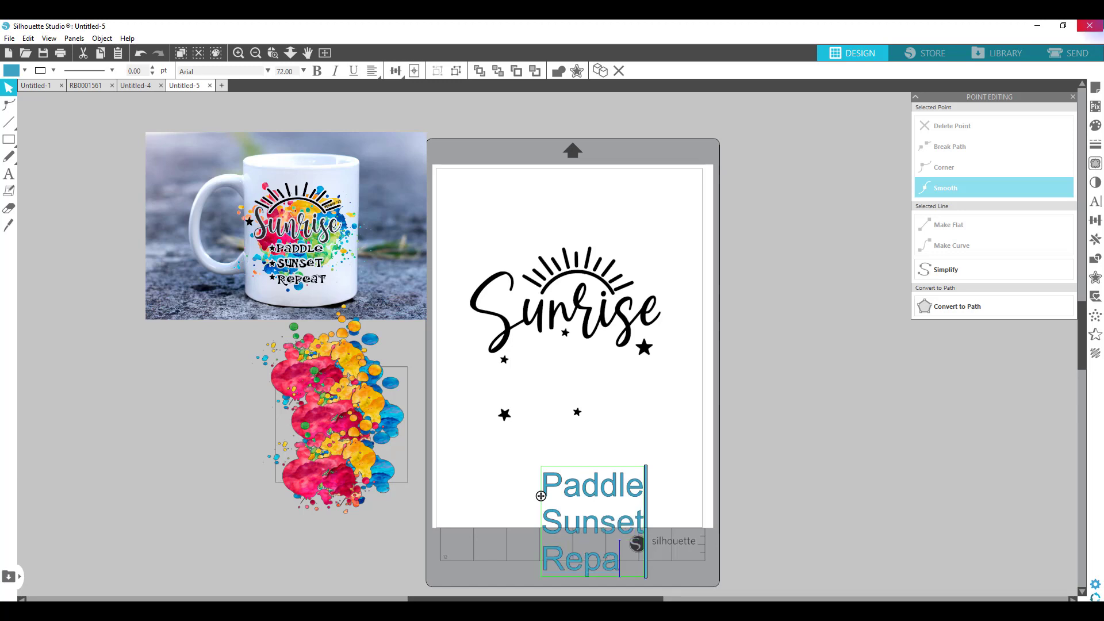
pyautogui.press('BackSpace')
pyautogui.write('eat')
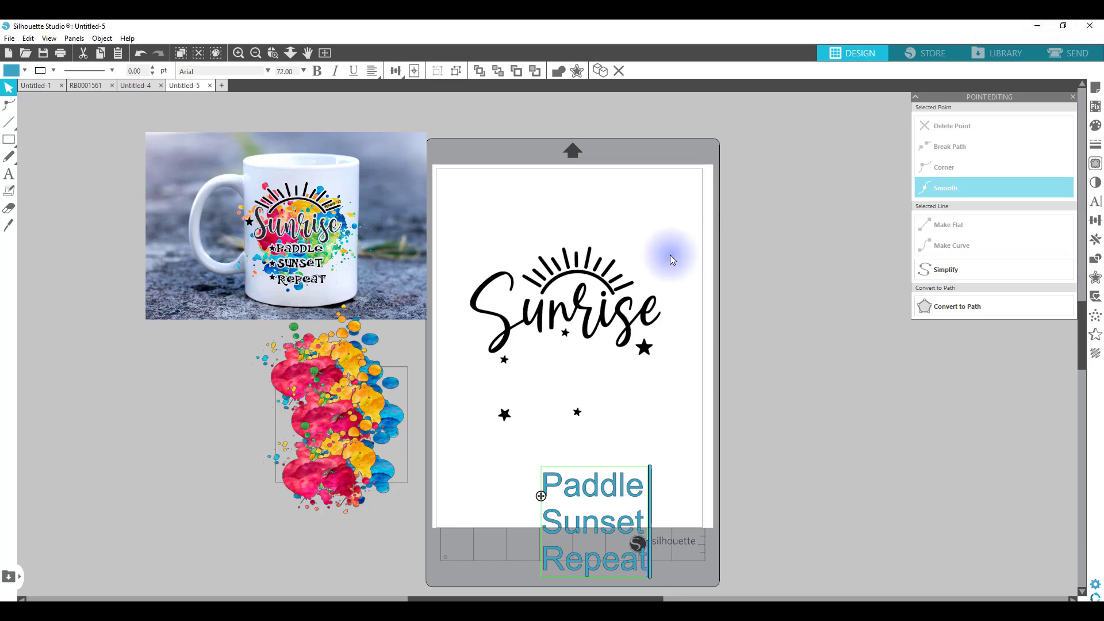
pyautogui.click(817, 523)
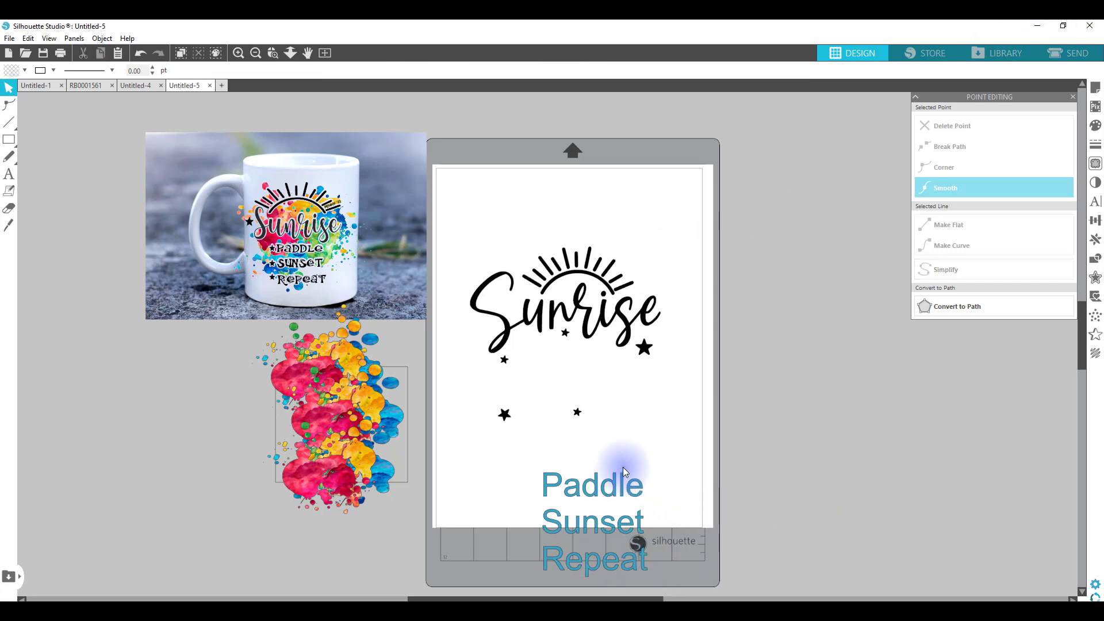
pyautogui.moveTo(622, 467); pyautogui.dragTo(604, 364)
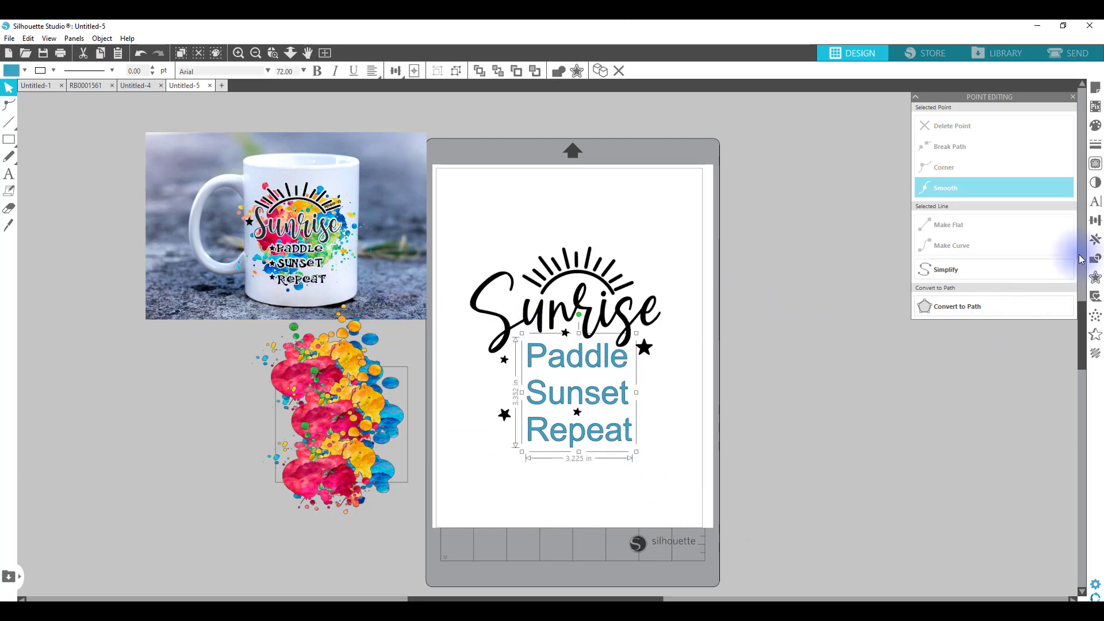
# Set the three-line text's font to ZP Falling Star and its line spacing to 60%.
pyautogui.click(1095, 206)
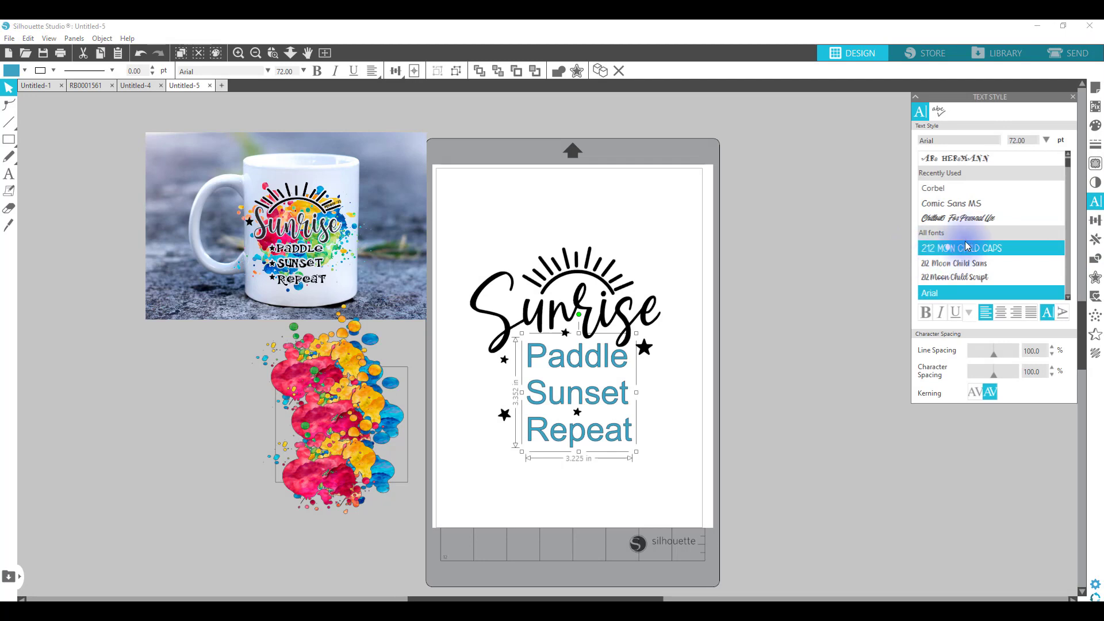
pyautogui.click(964, 158)
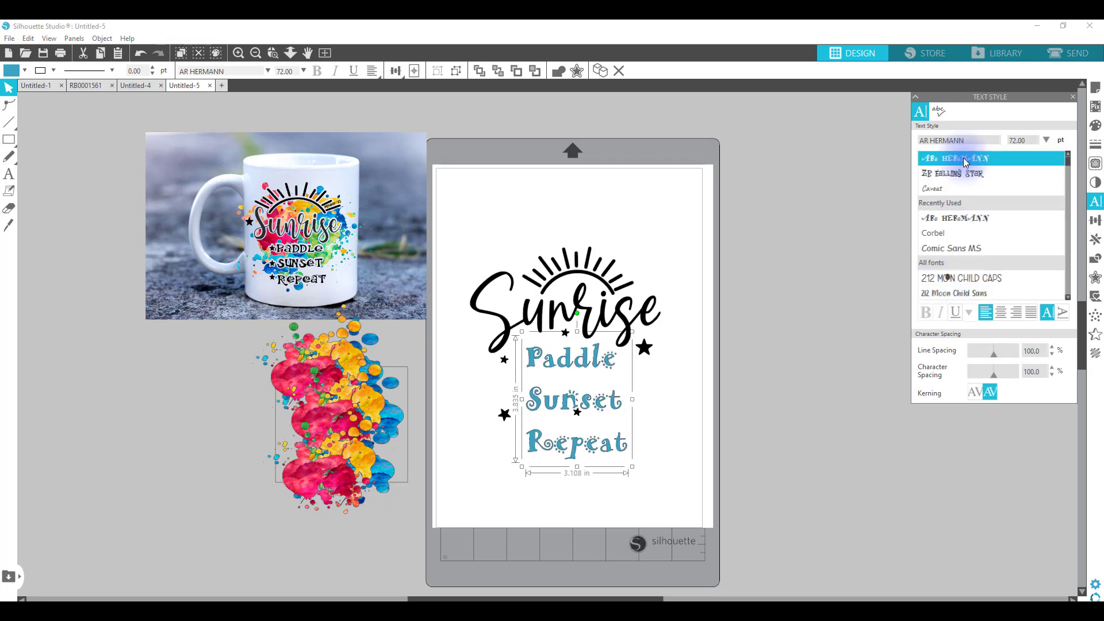
pyautogui.click(968, 175)
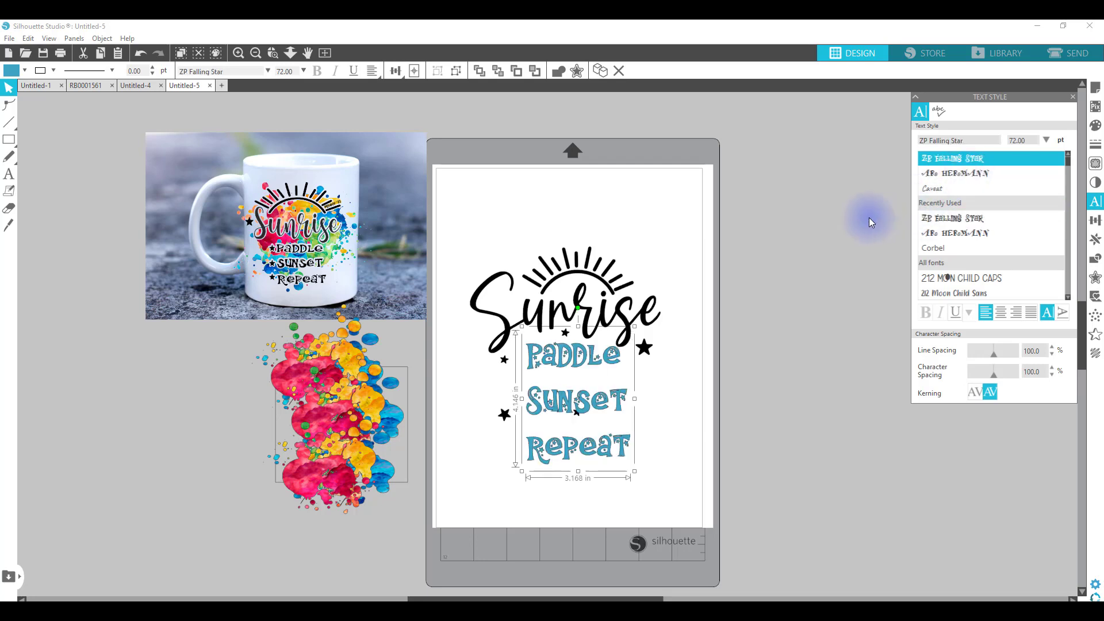
pyautogui.click(949, 164)
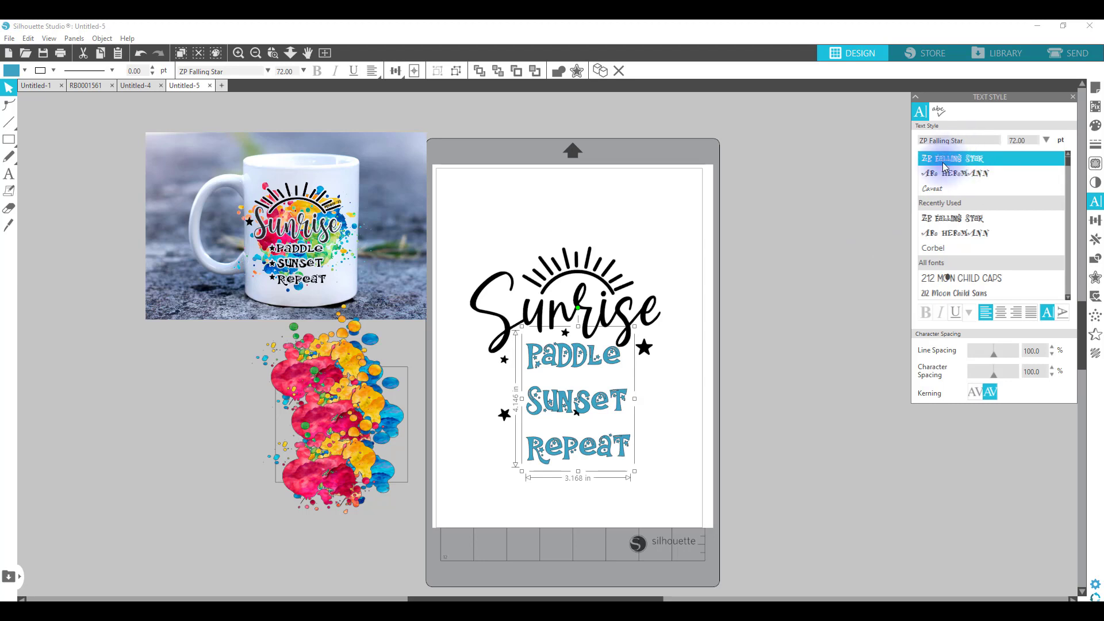
pyautogui.moveTo(978, 141); pyautogui.dragTo(911, 142)
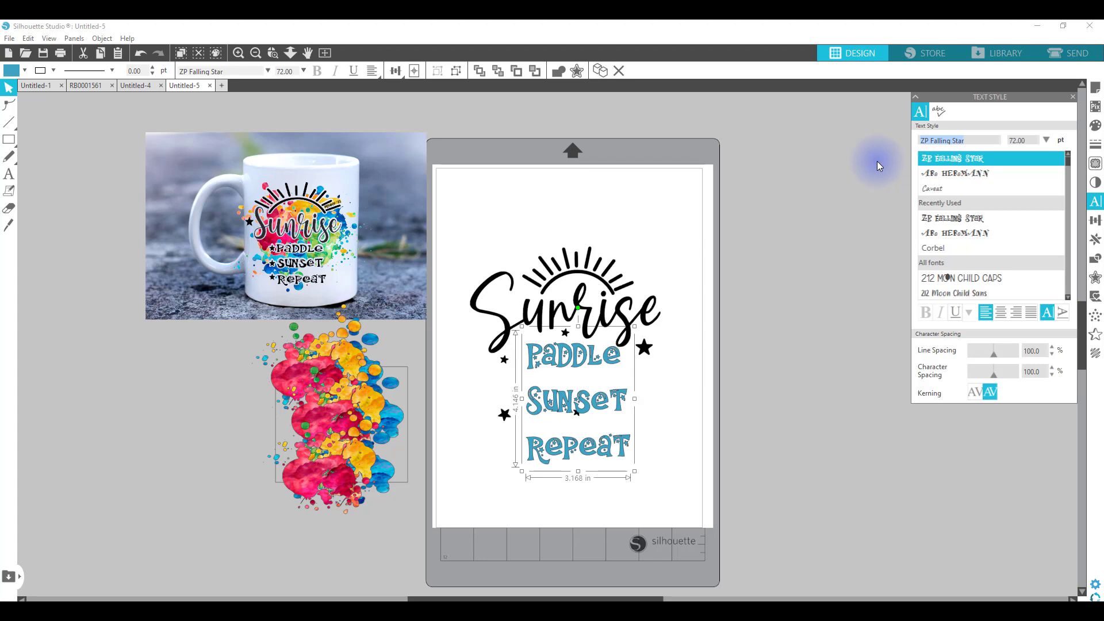
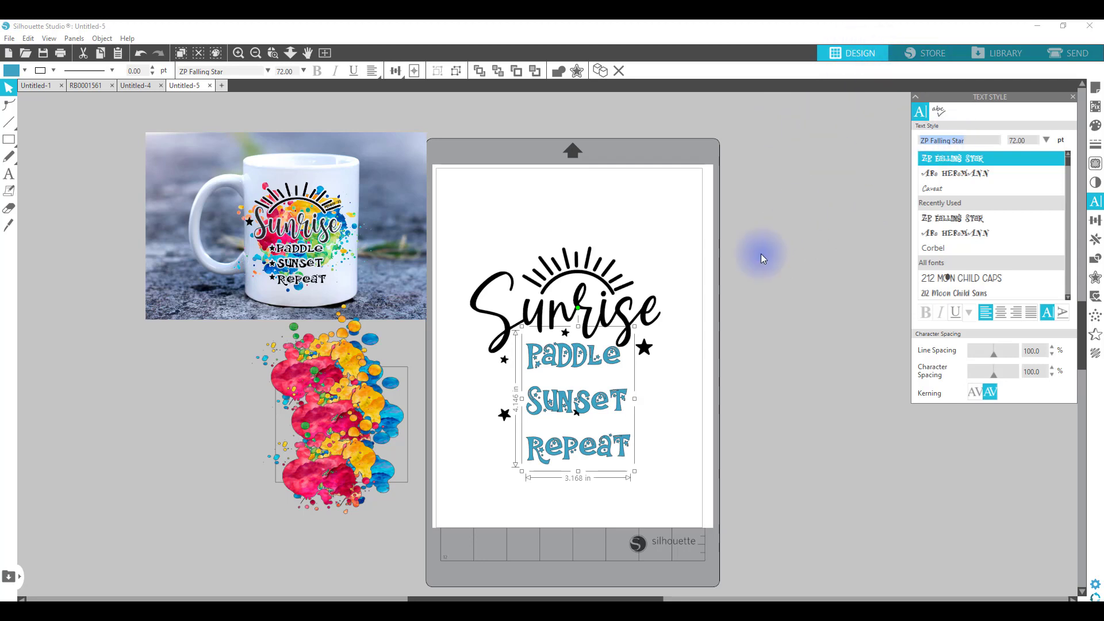
pyautogui.click(989, 357)
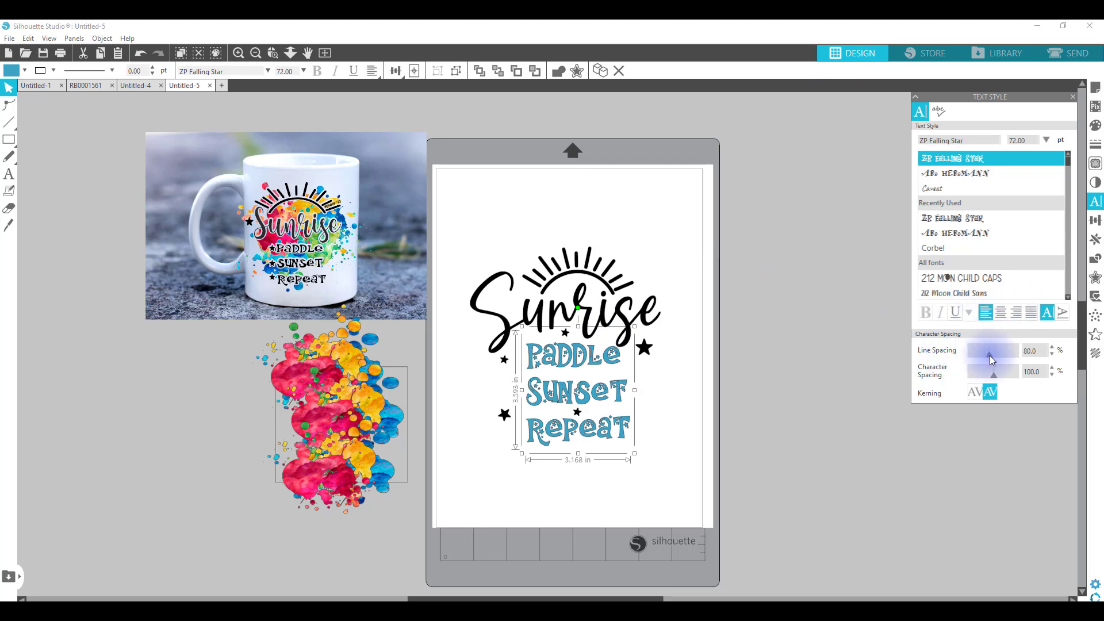
pyautogui.moveTo(989, 354); pyautogui.dragTo(985, 351)
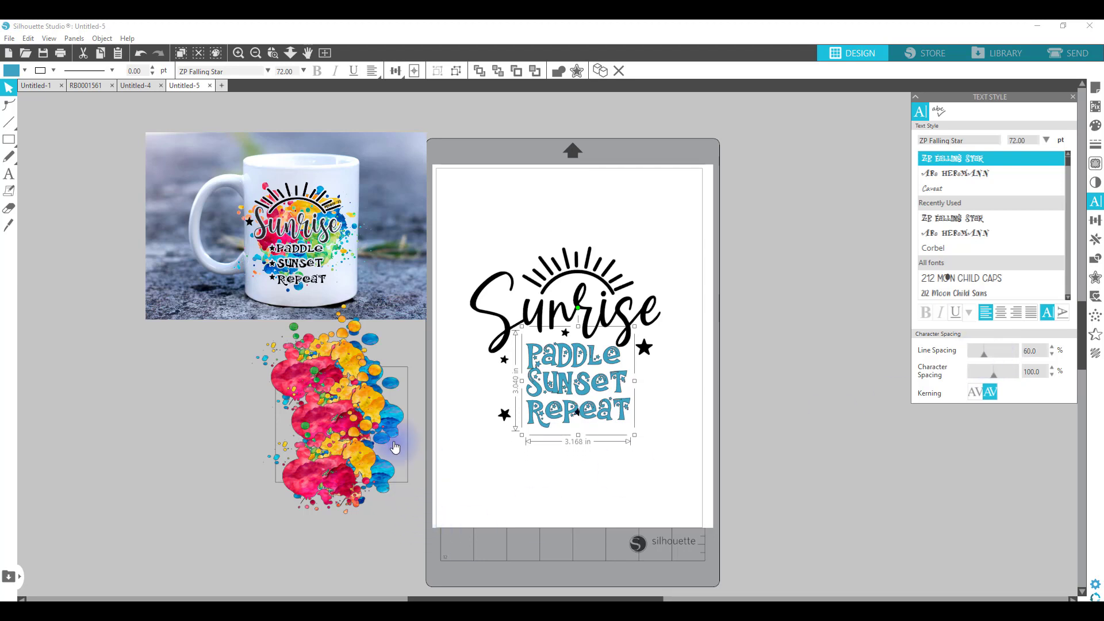
# Scale the Sunrise graphic and three-line text down to about 3.5 in wide, and group them together.
pyautogui.click(614, 404)
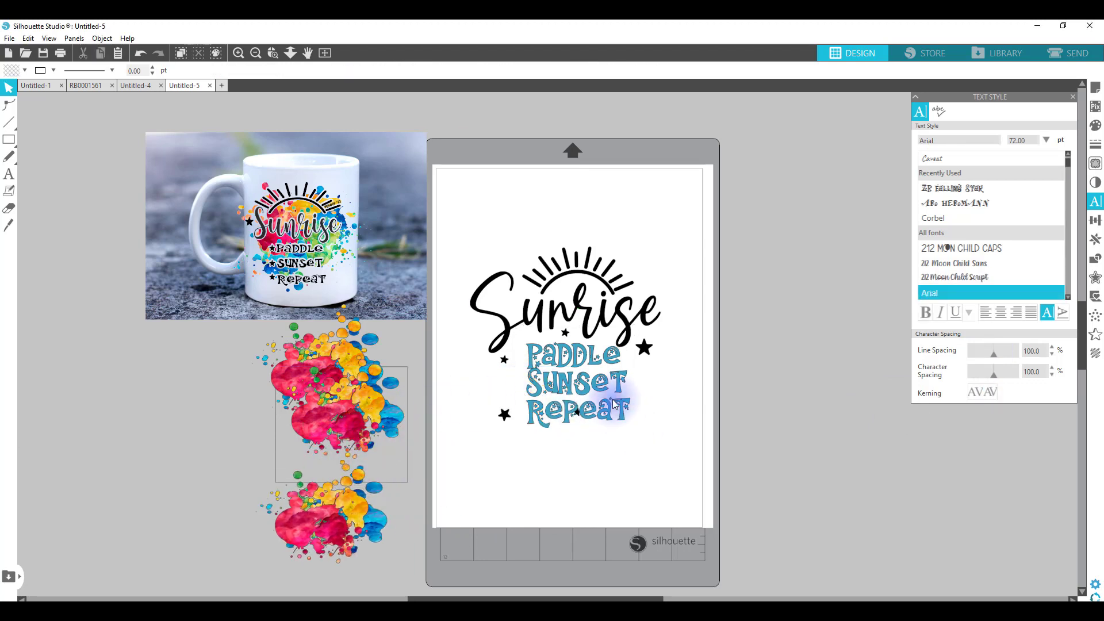
pyautogui.moveTo(485, 239); pyautogui.dragTo(591, 363)
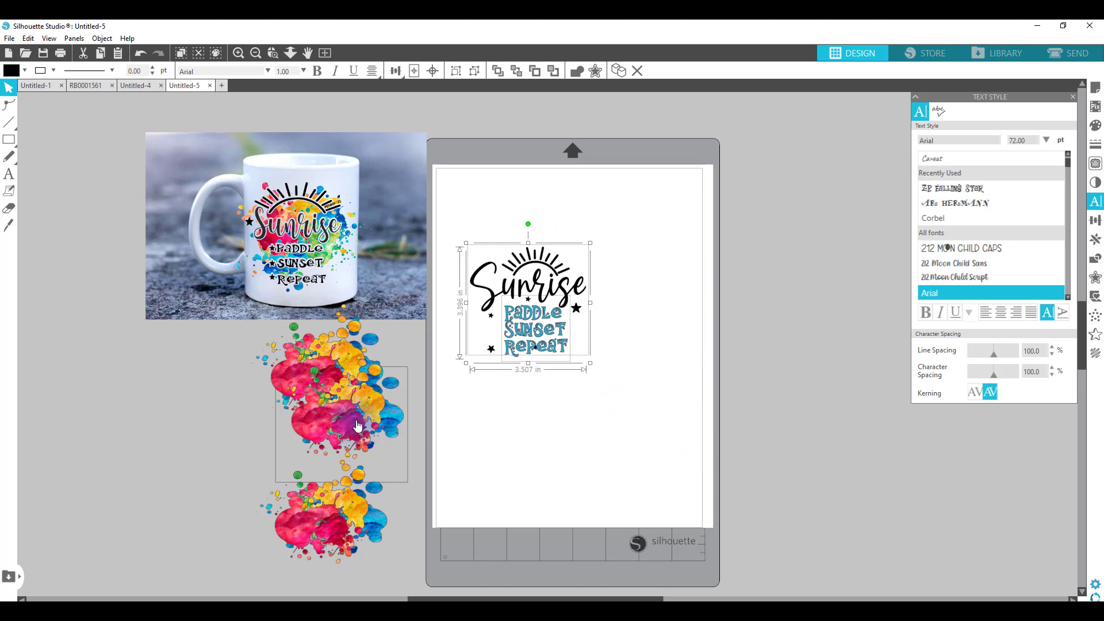
pyautogui.moveTo(357, 426); pyautogui.dragTo(554, 538)
pyautogui.click(532, 320)
pyautogui.click(547, 338)
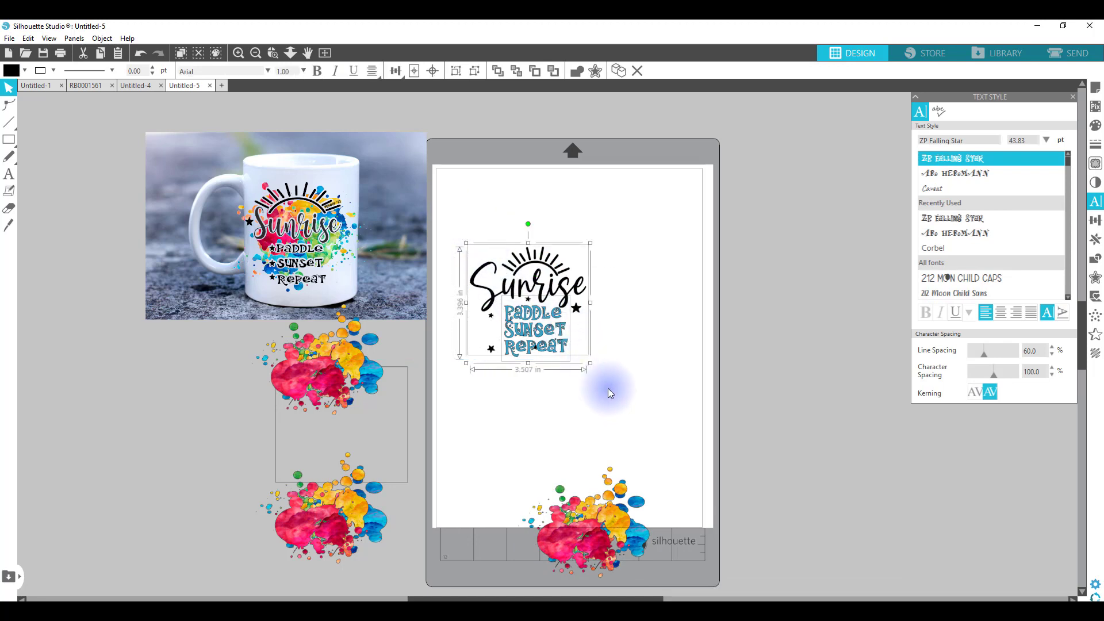
pyautogui.rightClick(562, 345)
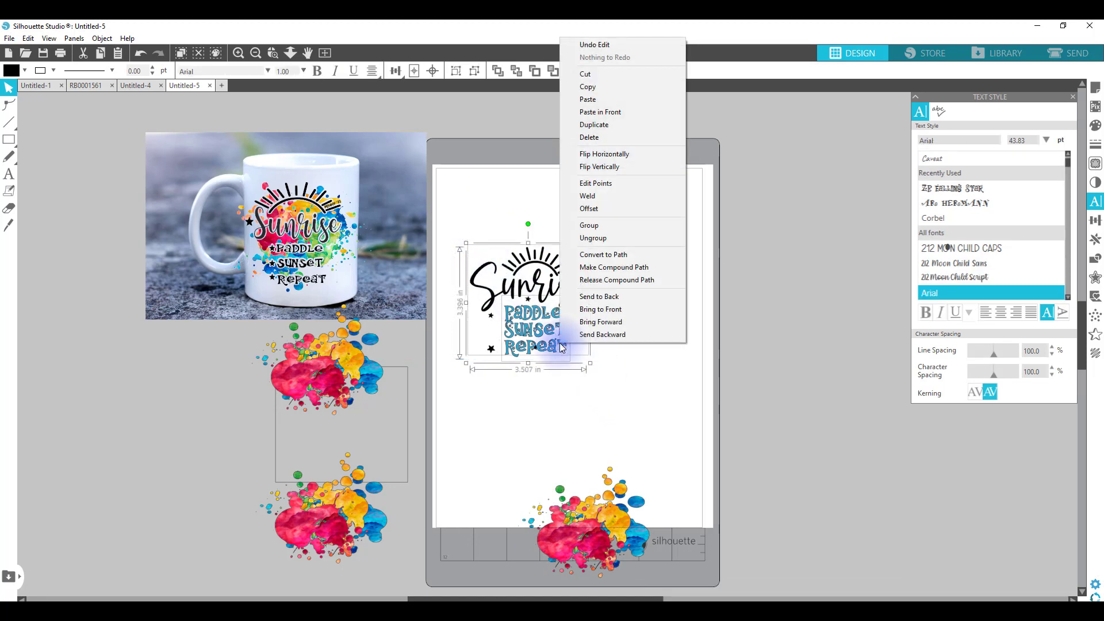
pyautogui.click(589, 226)
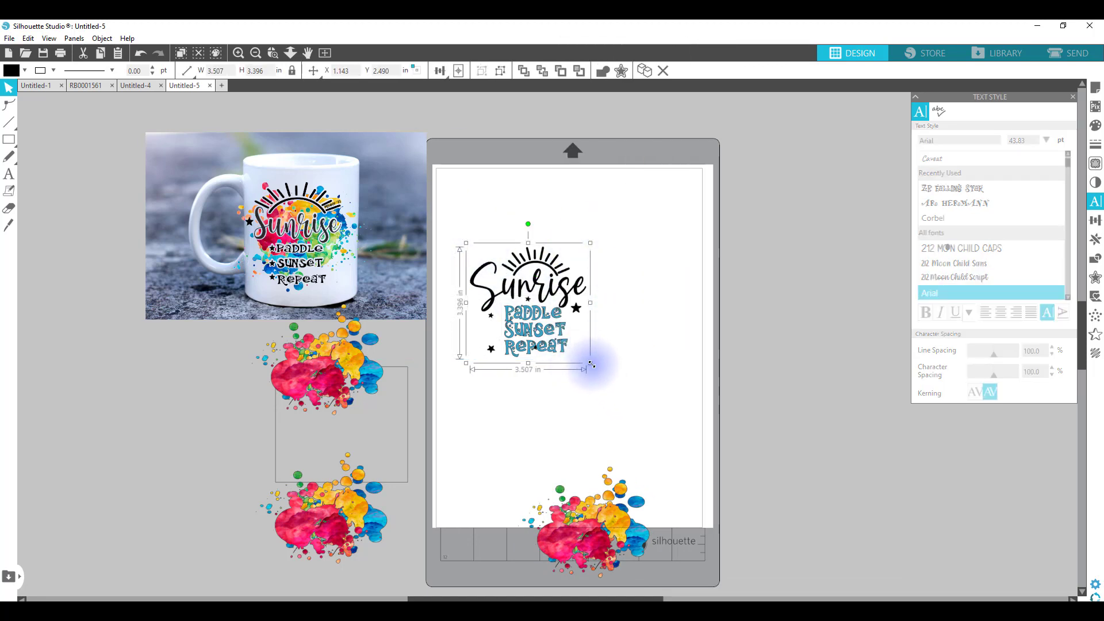
# Place a paint splatter copy behind the lettering group and resize the lettering to about 2.83 in wide to fit over it.
pyautogui.moveTo(590, 363); pyautogui.dragTo(566, 301)
pyautogui.moveTo(599, 535)
pyautogui.mouseDown()
pyautogui.moveTo(598, 359)
pyautogui.moveTo(583, 303)
pyautogui.mouseUp()
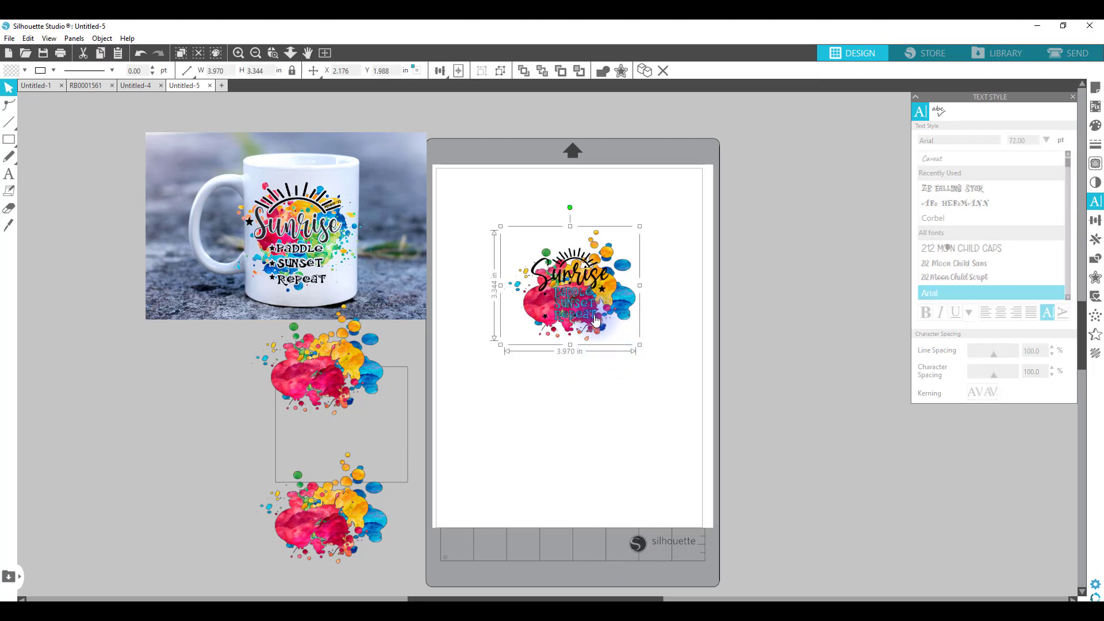
pyautogui.click(596, 321)
pyautogui.moveTo(614, 329); pyautogui.dragTo(626, 338)
pyautogui.moveTo(583, 304); pyautogui.dragTo(582, 296)
pyautogui.click(618, 340)
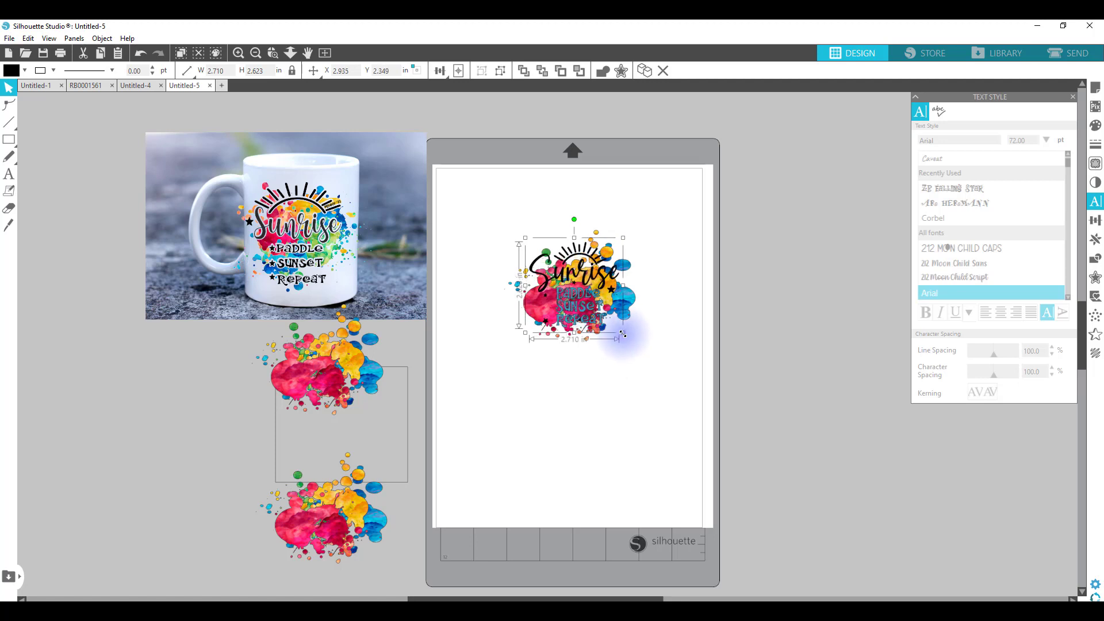
pyautogui.moveTo(622, 333); pyautogui.dragTo(579, 315)
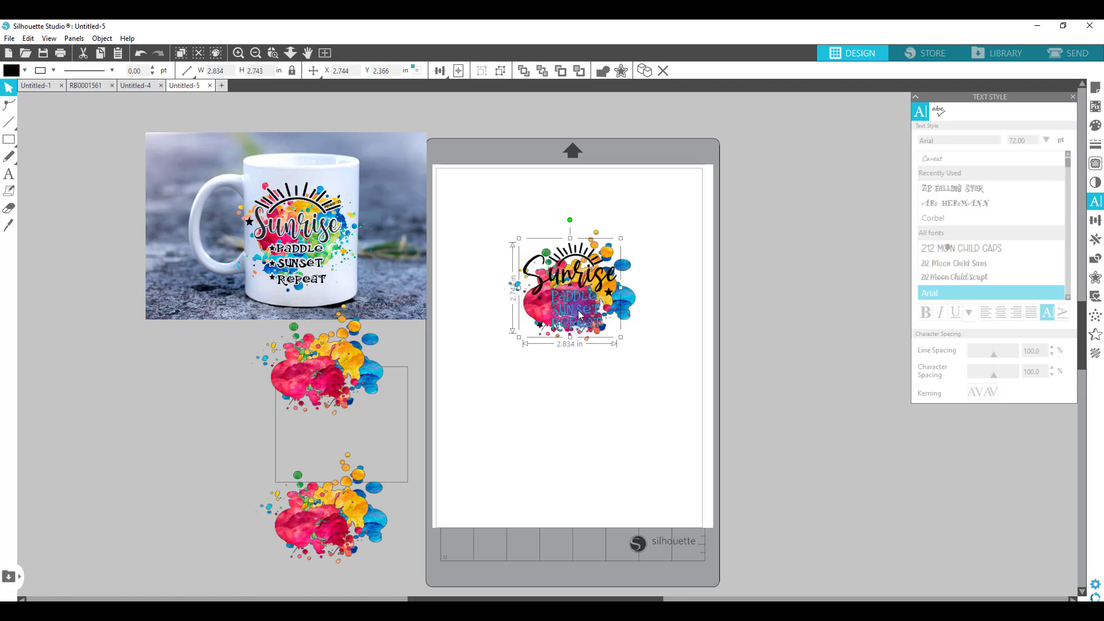
pyautogui.click(623, 399)
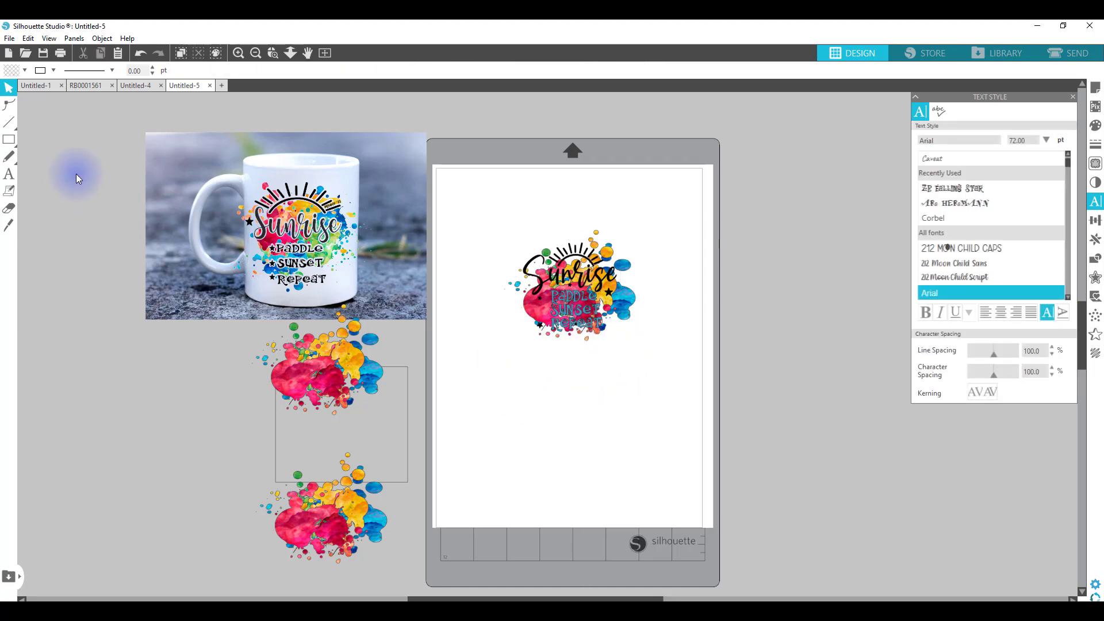
# Move the lettering group off the splatter onto blank page space and ungroup it.
pyautogui.click(272, 53)
pyautogui.moveTo(488, 219); pyautogui.dragTo(690, 407)
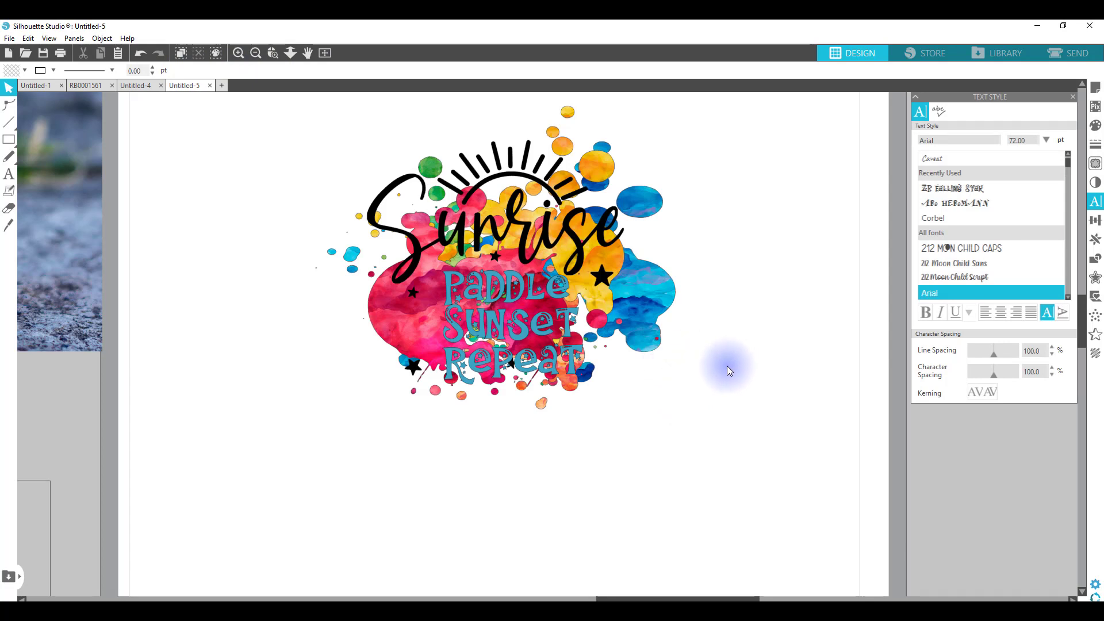
pyautogui.scroll(1, 729, 386)
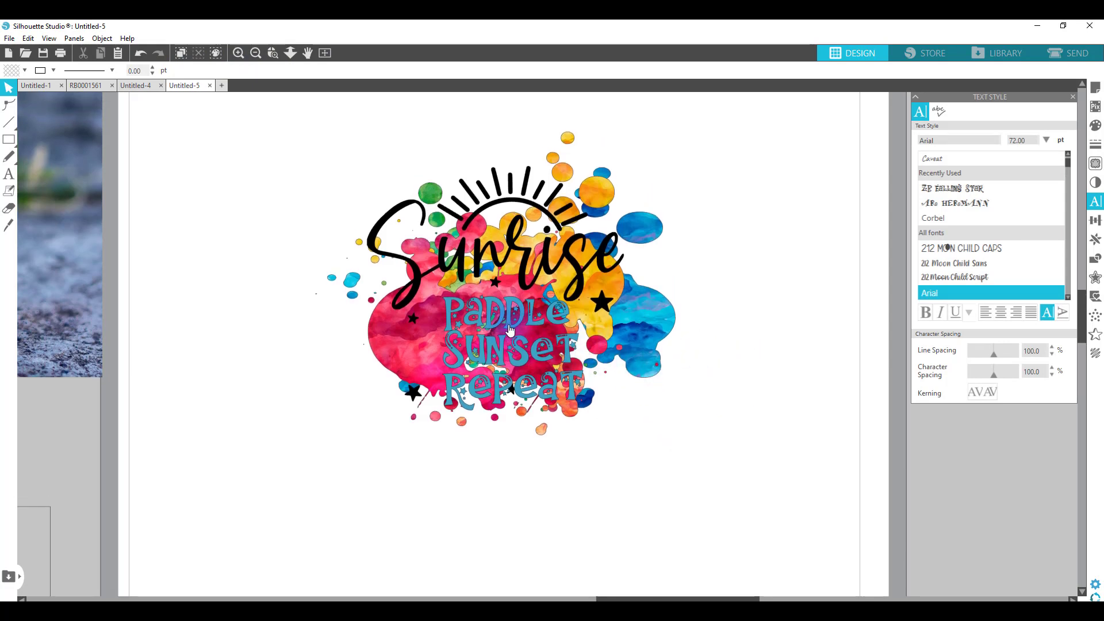
pyautogui.moveTo(509, 329); pyautogui.dragTo(504, 325)
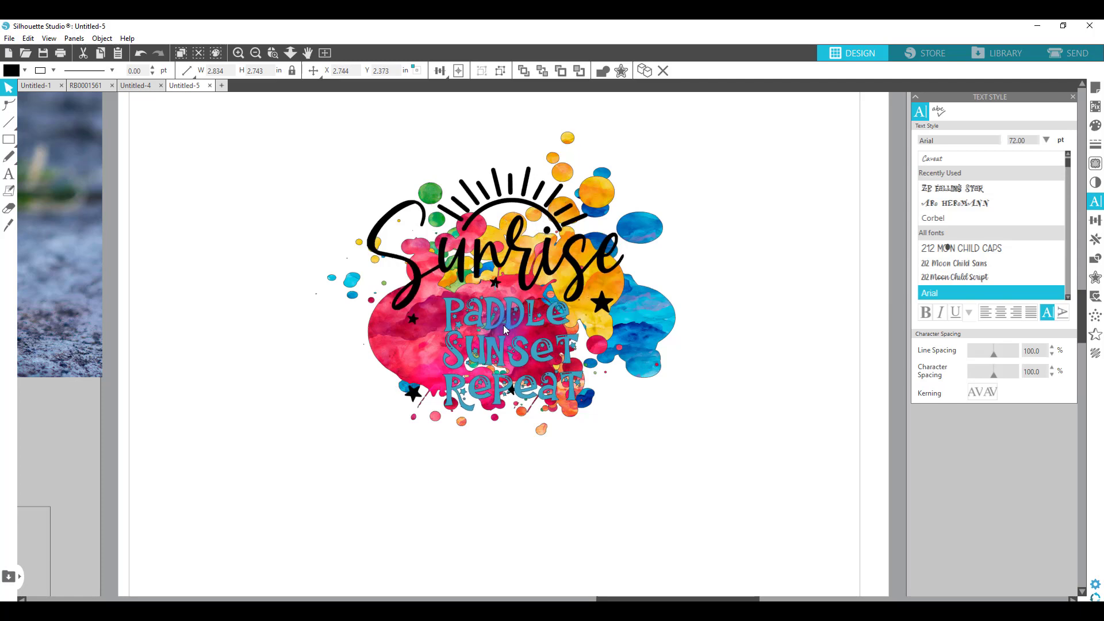
pyautogui.click(566, 455)
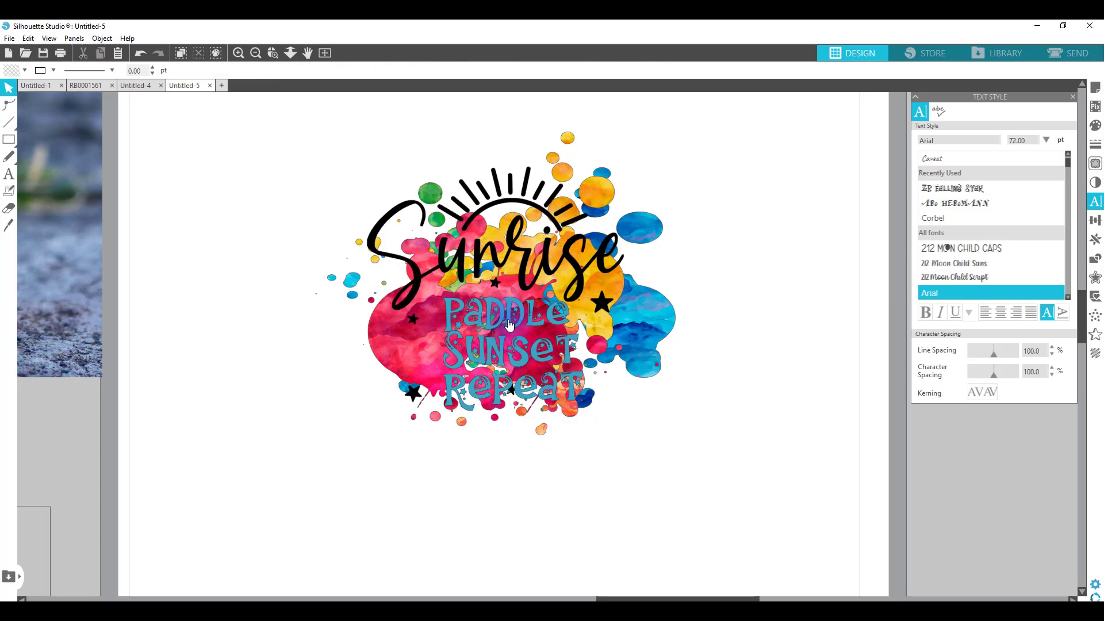
pyautogui.moveTo(511, 329); pyautogui.dragTo(273, 312)
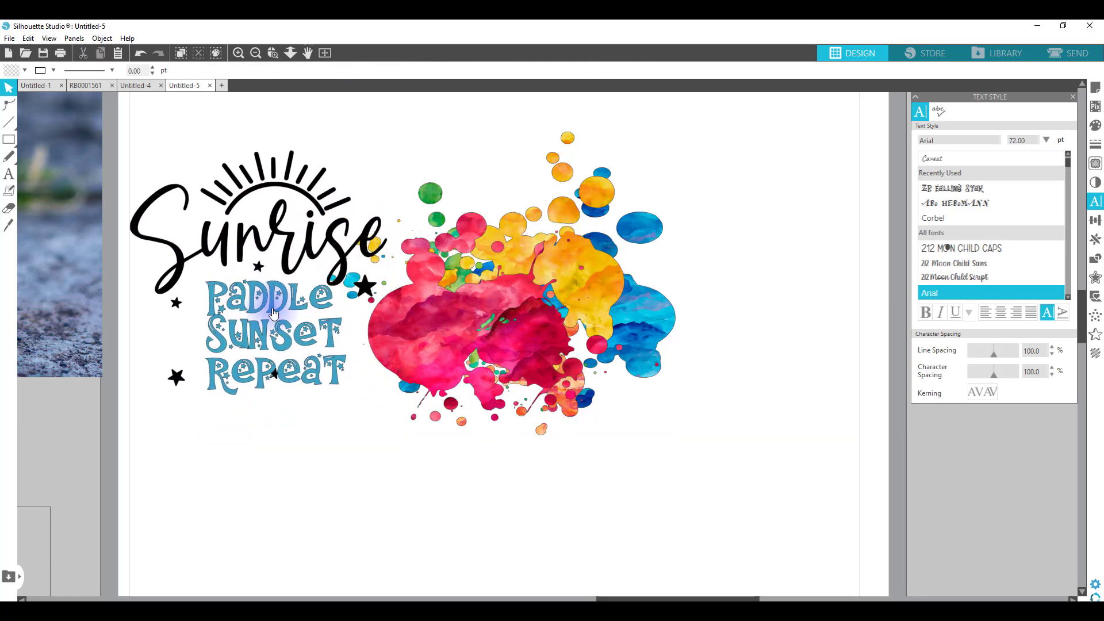
pyautogui.rightClick(272, 308)
pyautogui.click(307, 495)
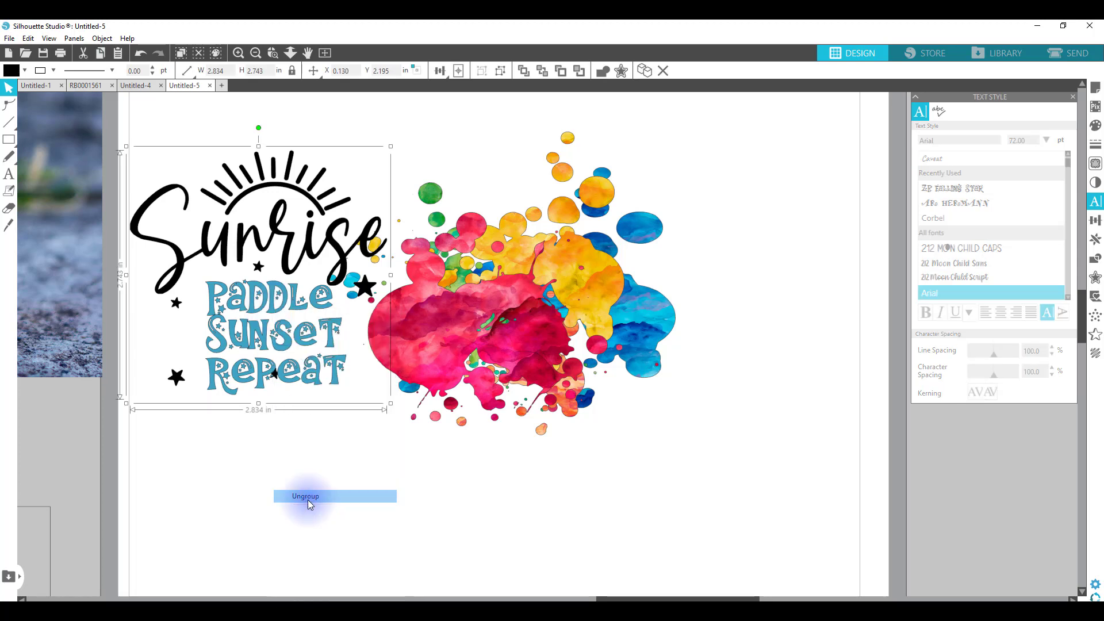
pyautogui.click(297, 498)
# Set the Paddle, Sunset, Repeat text's fill to black and its line colour to transparent.
pyautogui.click(274, 348)
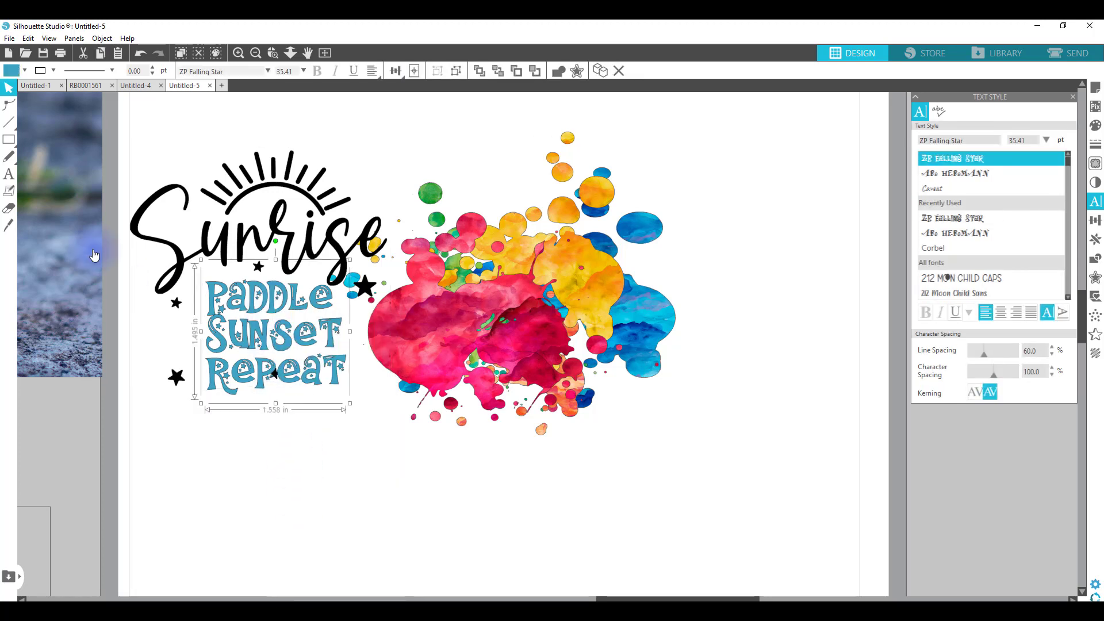
pyautogui.click(23, 70)
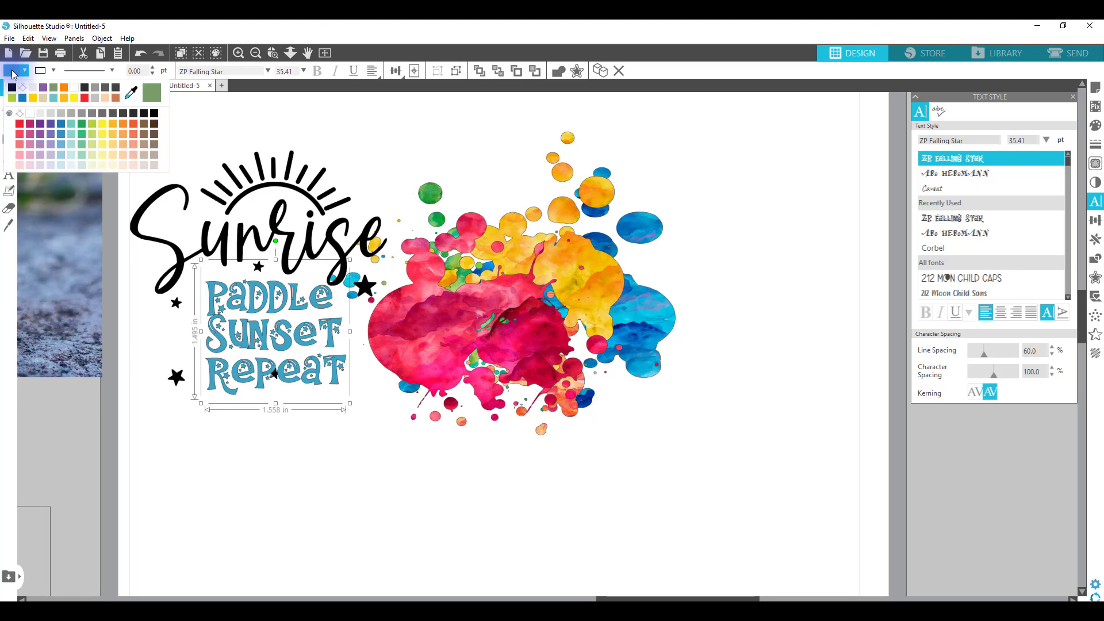
pyautogui.click(12, 88)
pyautogui.click(53, 70)
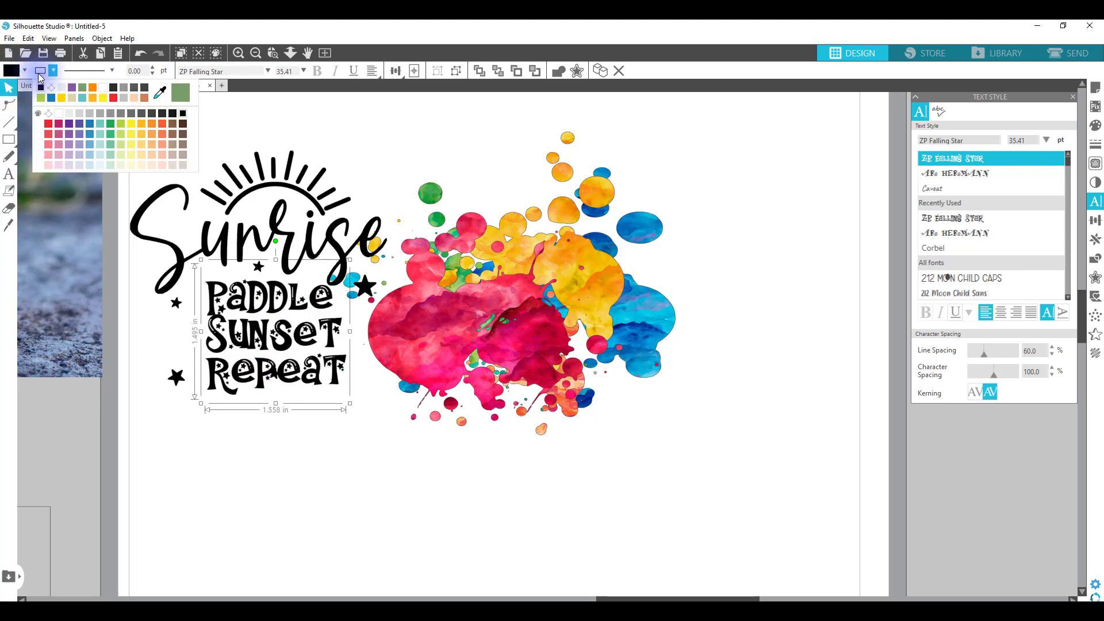
pyautogui.click(50, 90)
# Regroup the Sunrise graphic with the black text and place the group back over the splatter.
pyautogui.moveTo(349, 426); pyautogui.dragTo(146, 205)
pyautogui.click(278, 499)
pyautogui.moveTo(139, 163); pyautogui.dragTo(516, 381)
pyautogui.rightClick(281, 370)
pyautogui.click(314, 240)
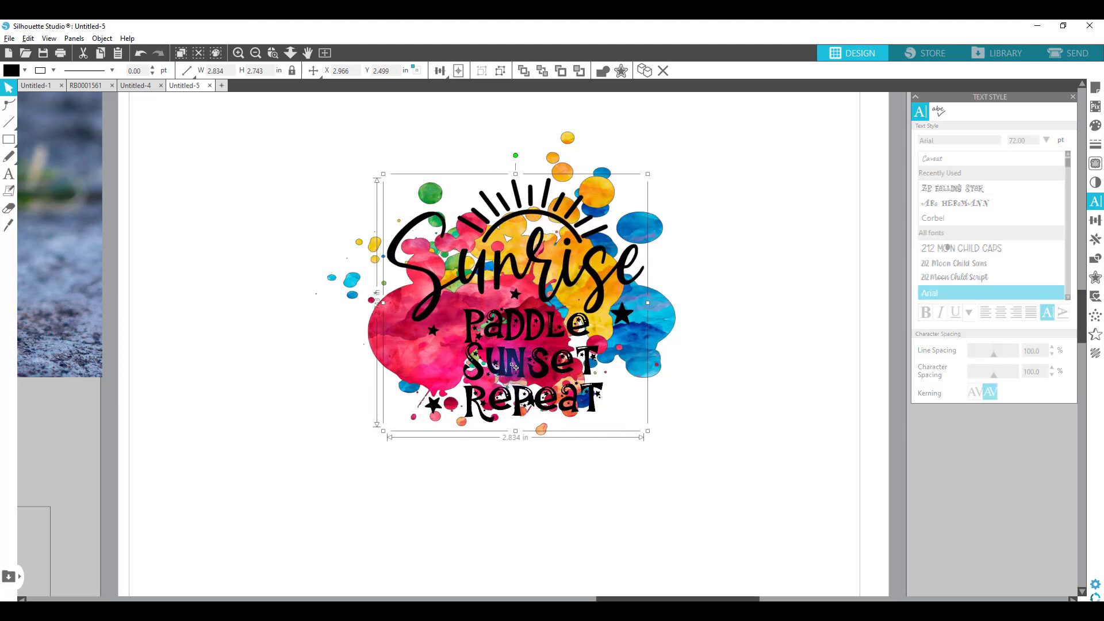
# Set two duplicates of the lettering group aside off the page and centre the remaining group on the splatter.
pyautogui.moveTo(443, 382); pyautogui.dragTo(3, 543)
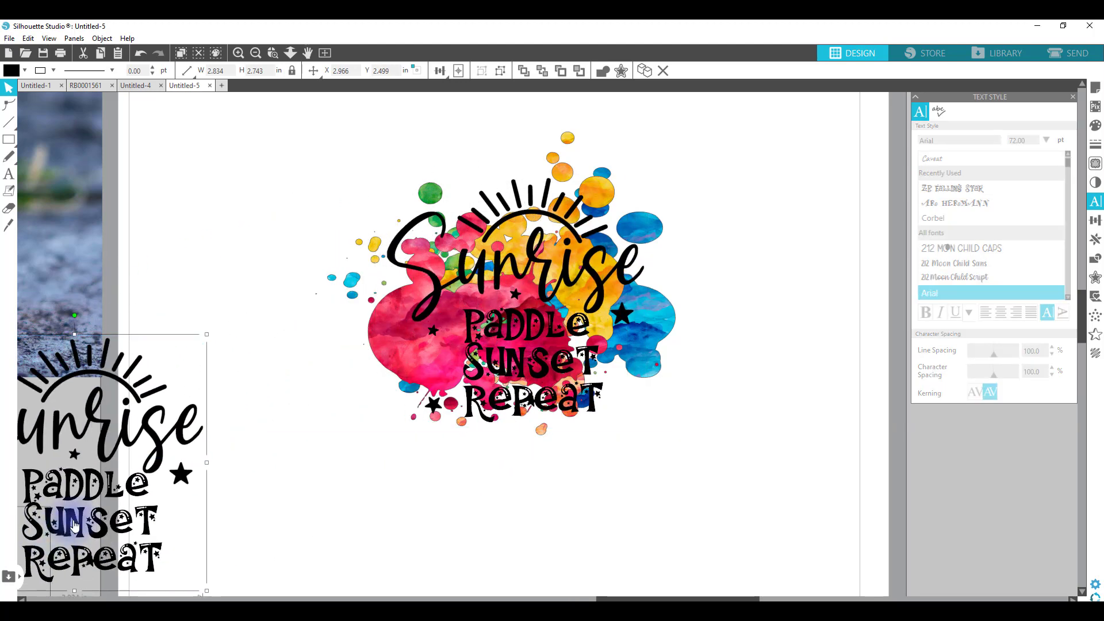
pyautogui.rightClick(516, 326)
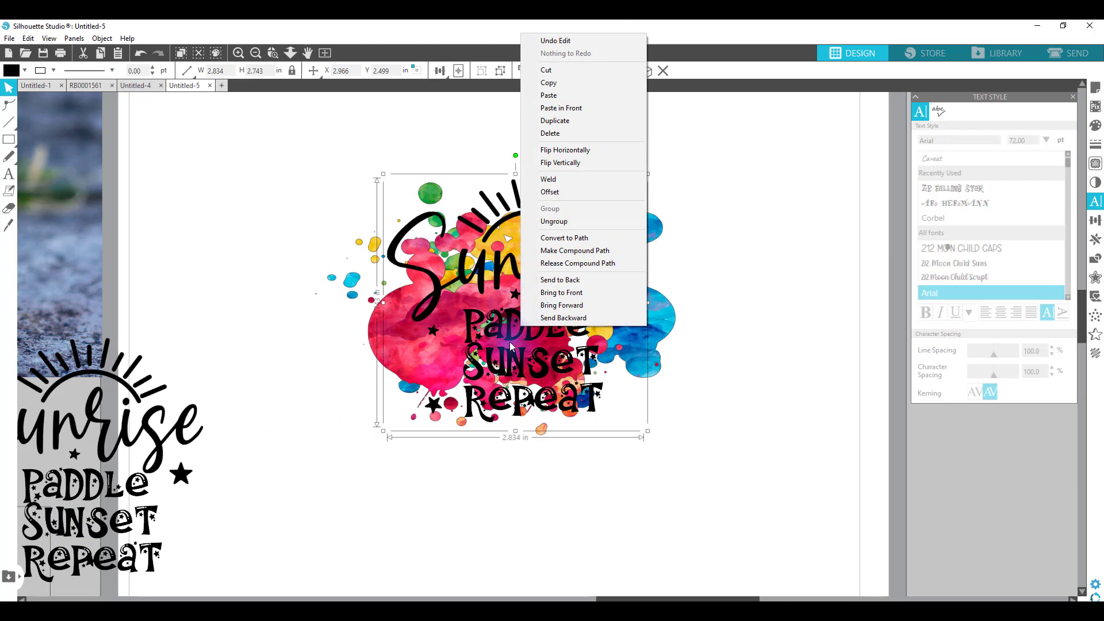
pyautogui.moveTo(501, 330); pyautogui.dragTo(498, 326)
pyautogui.rightClick(498, 325)
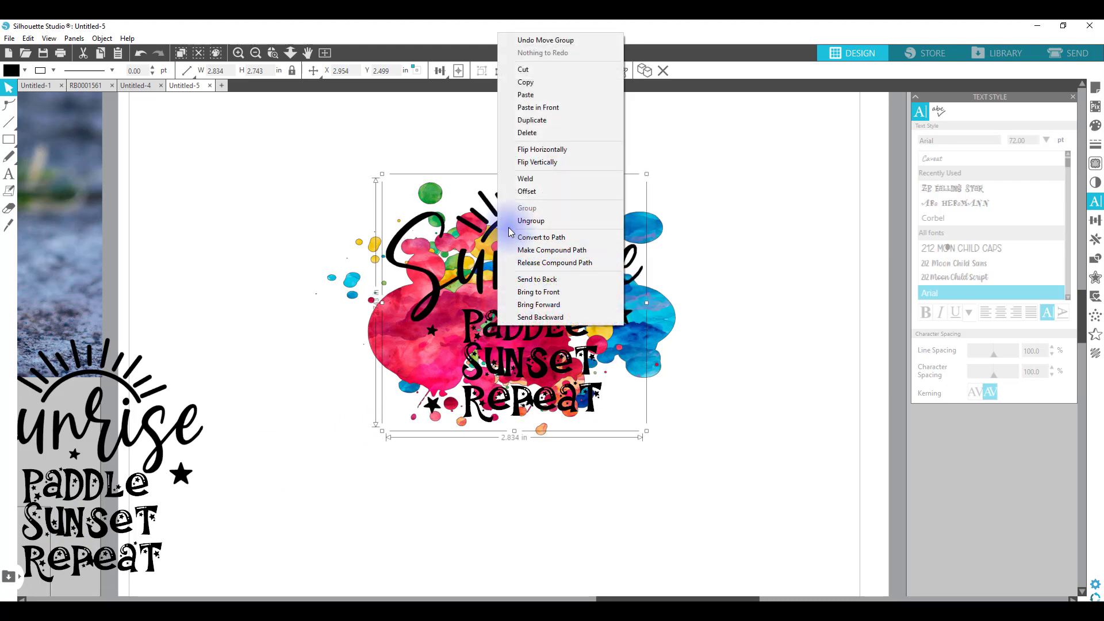
pyautogui.click(530, 120)
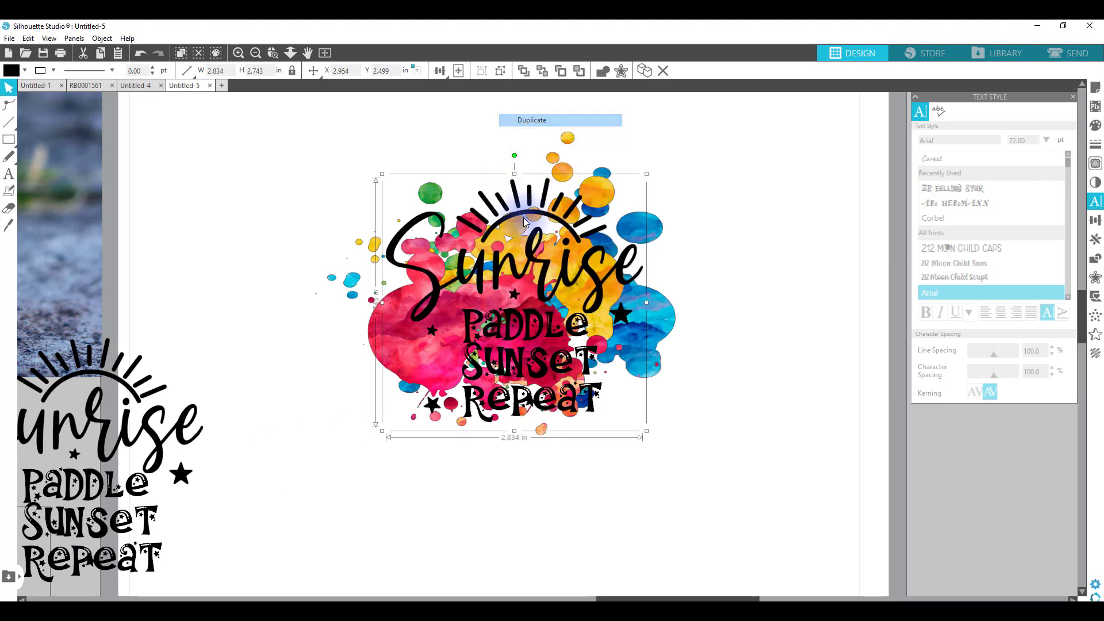
pyautogui.moveTo(490, 282); pyautogui.dragTo(16, 566)
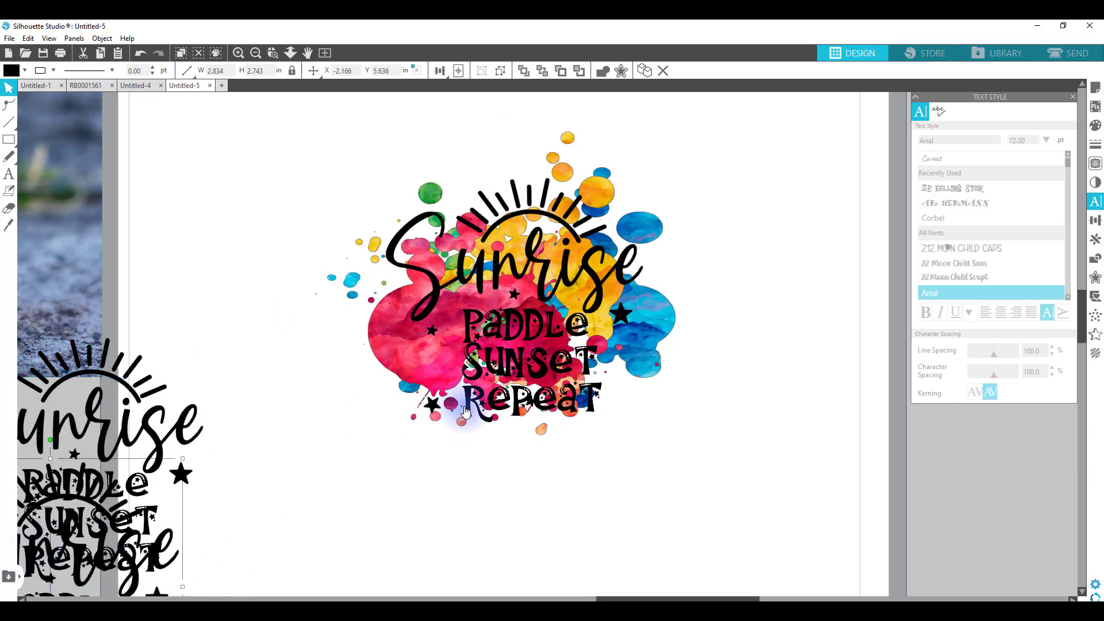
pyautogui.moveTo(545, 341); pyautogui.dragTo(530, 330)
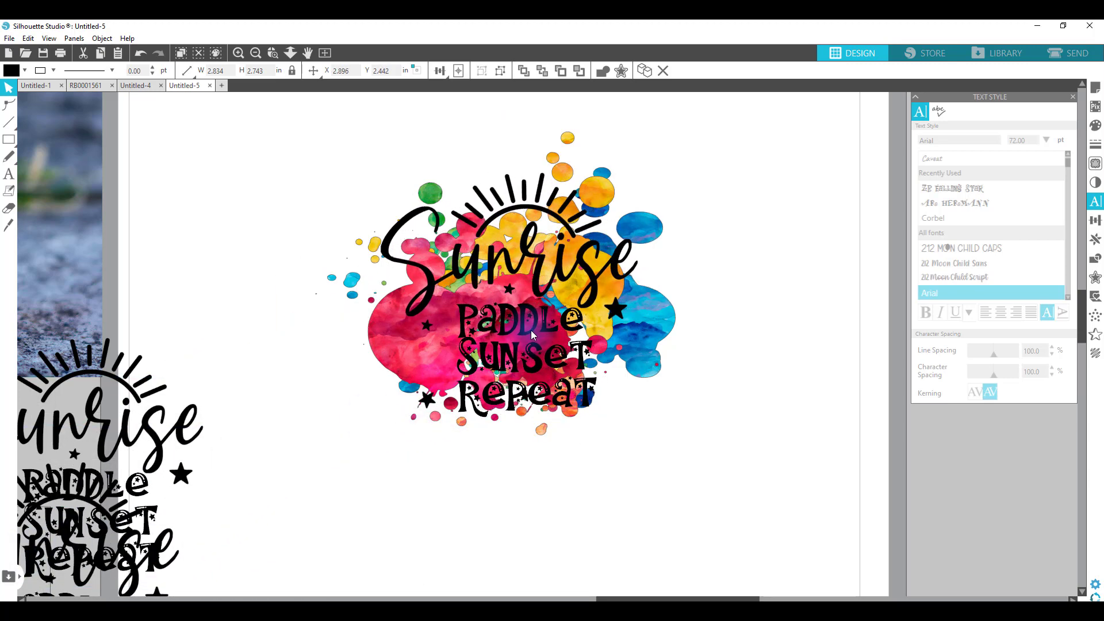
pyautogui.press('Escape')
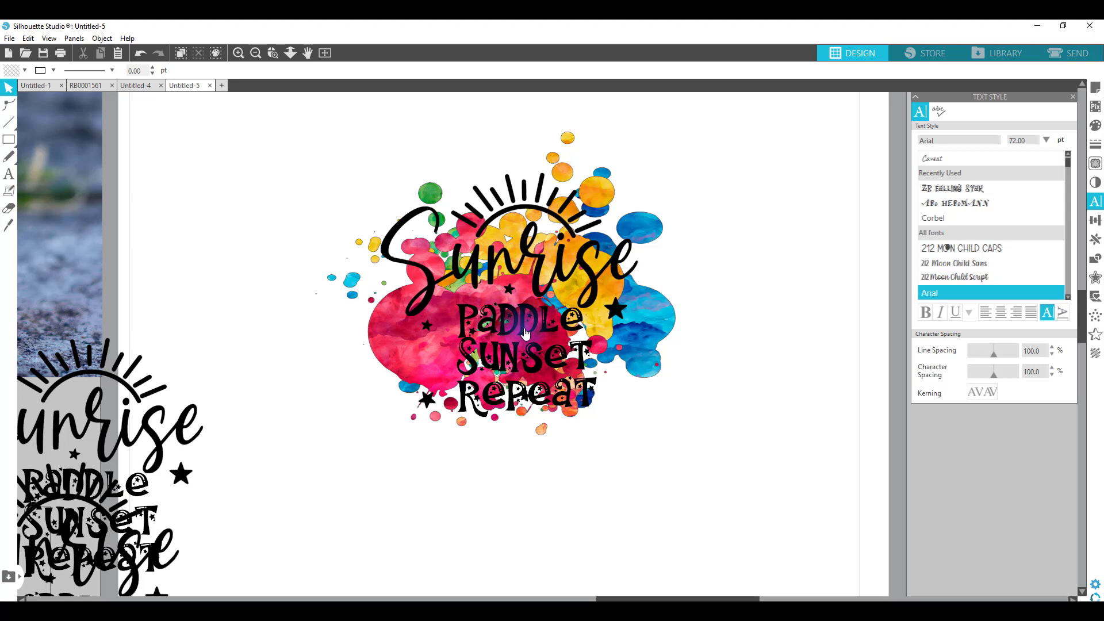
# Start an offset around the Sunrise lettering group on the splatter and reduce its distance to 0.010 in.
pyautogui.click(525, 331)
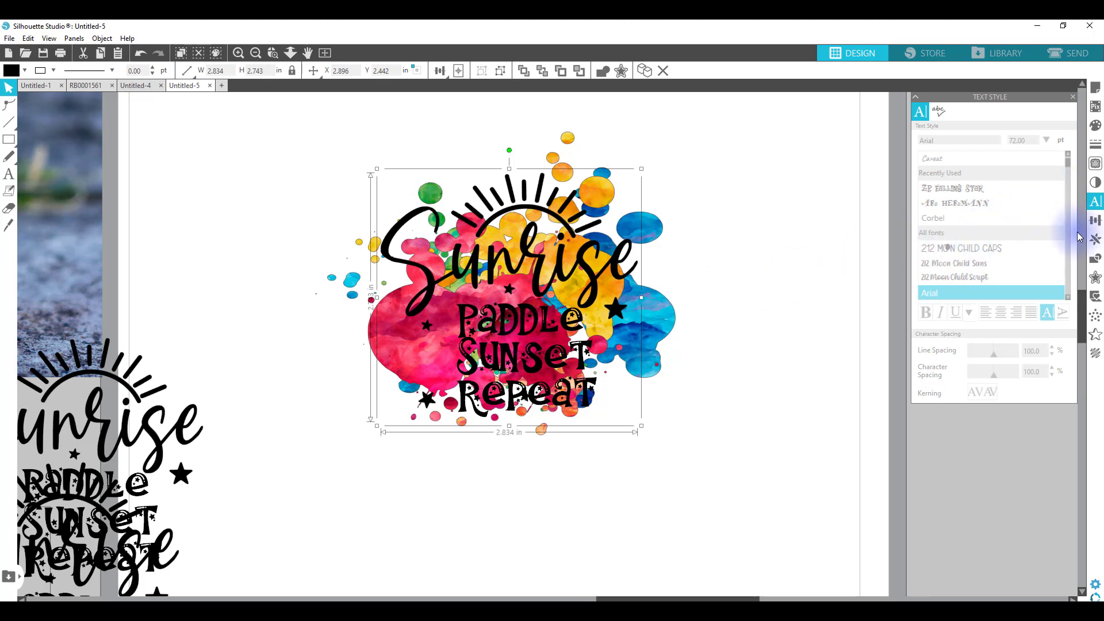
pyautogui.click(1094, 278)
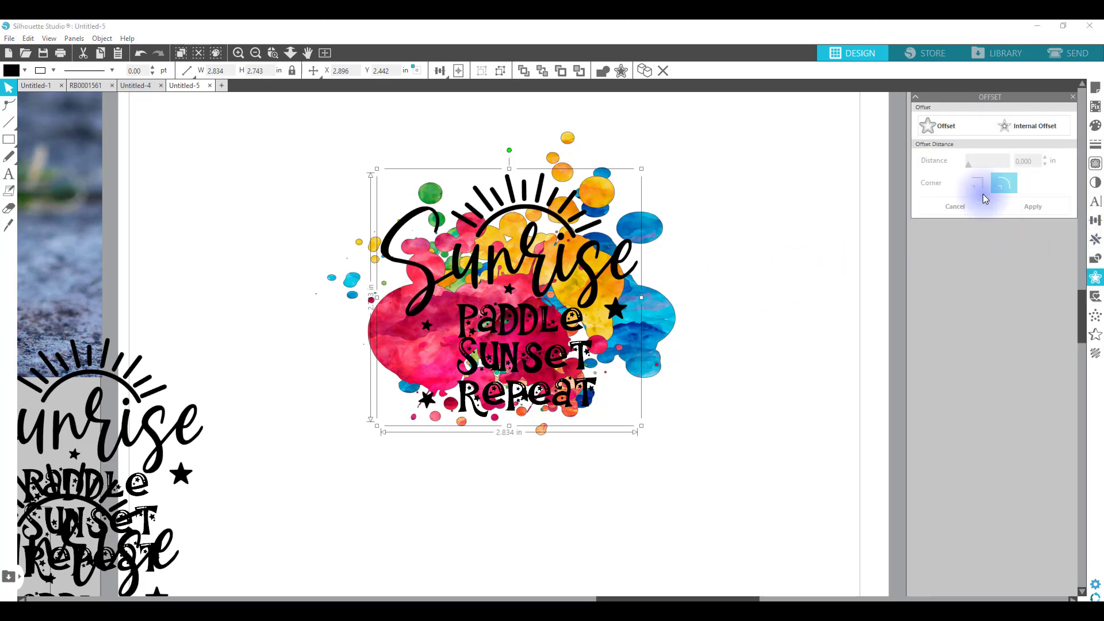
pyautogui.click(945, 126)
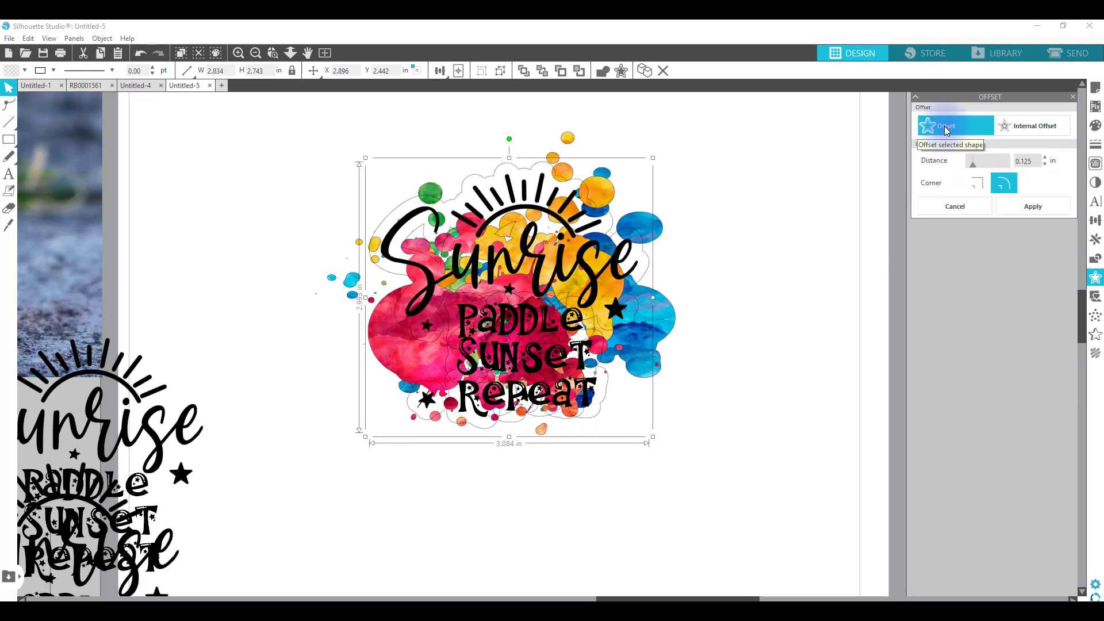
pyautogui.click(1045, 165)
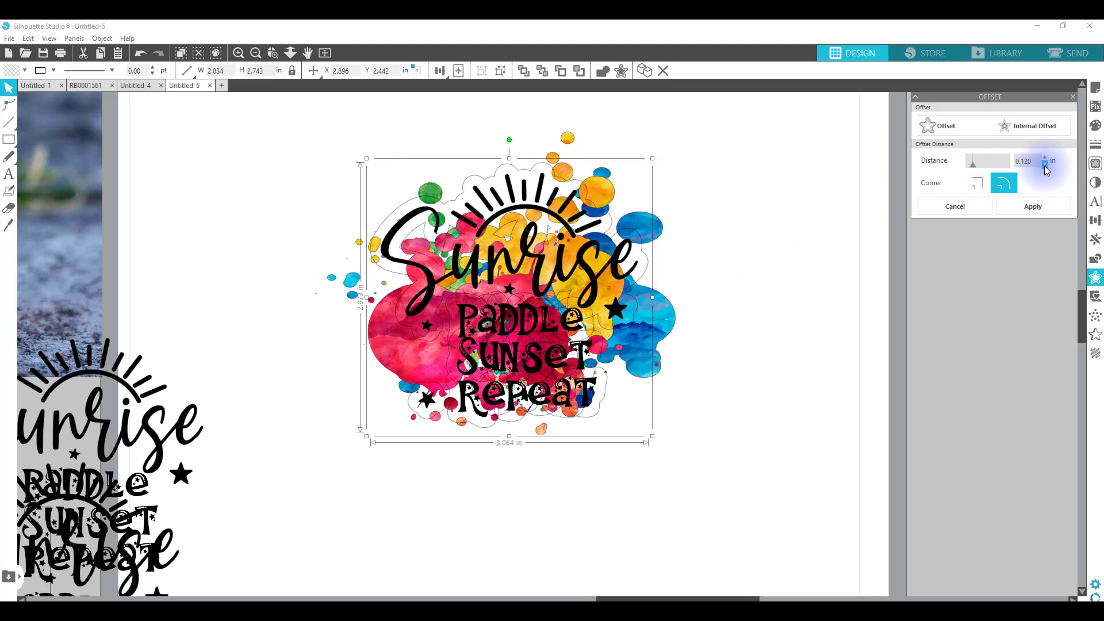
pyautogui.click(1045, 165)
pyautogui.click(1045, 165)
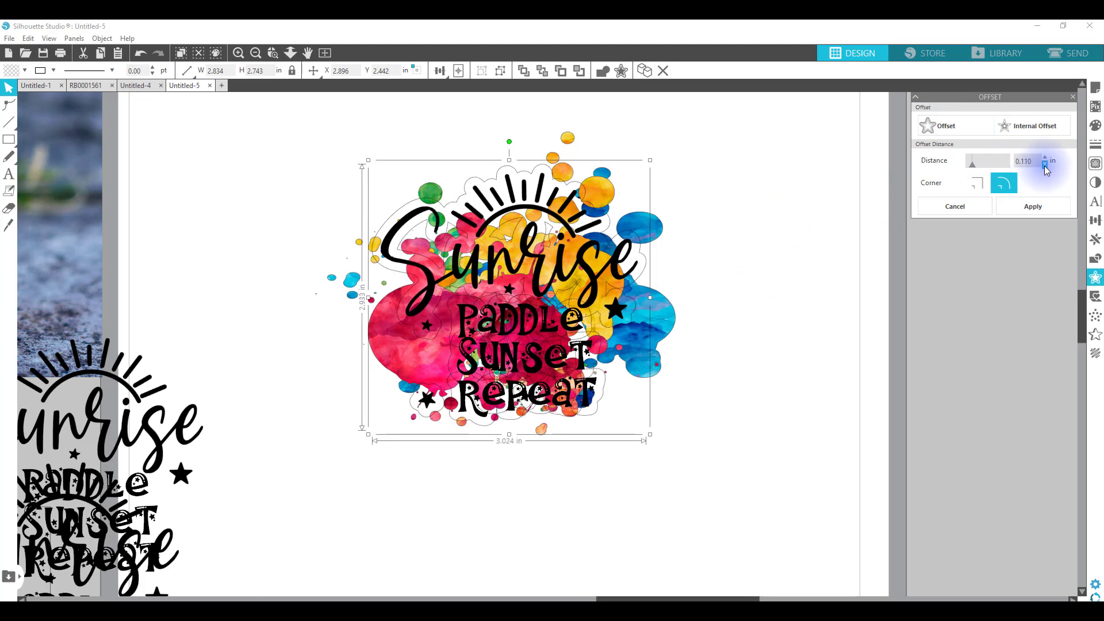
pyautogui.click(1045, 165)
pyautogui.click(1045, 166)
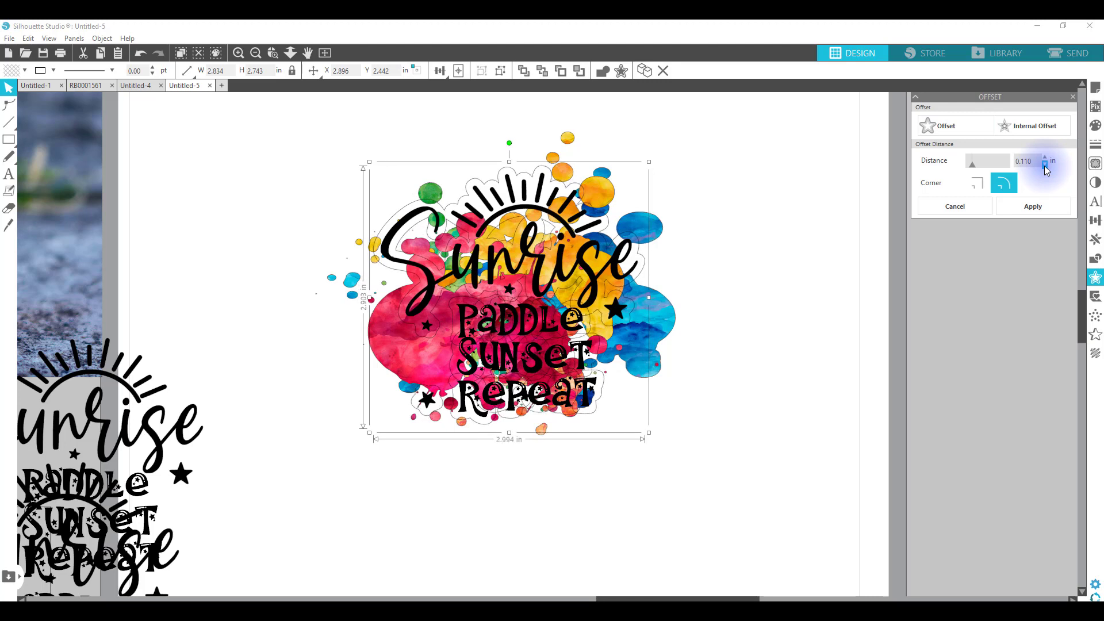
pyautogui.click(1045, 166)
pyautogui.click(1045, 166)
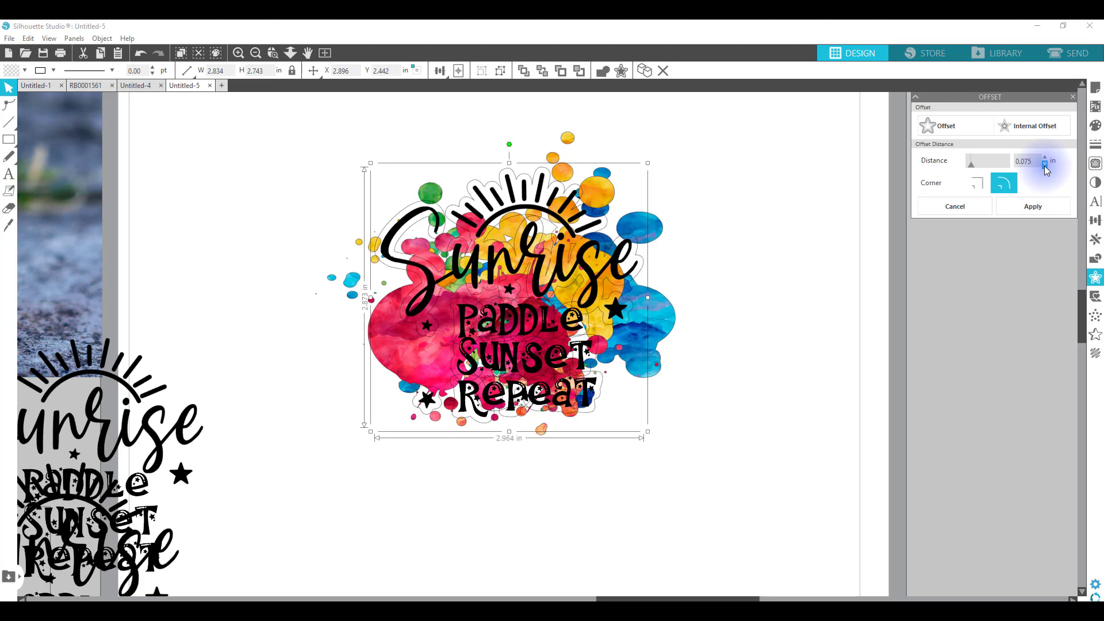
pyautogui.click(1045, 165)
pyautogui.click(1044, 165)
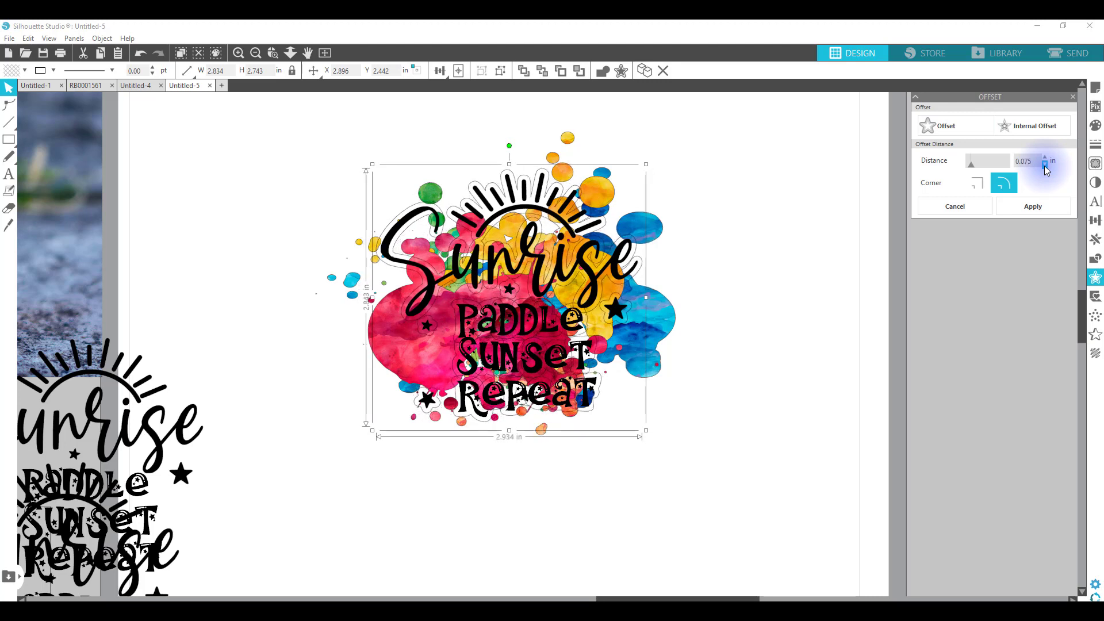
pyautogui.click(1045, 165)
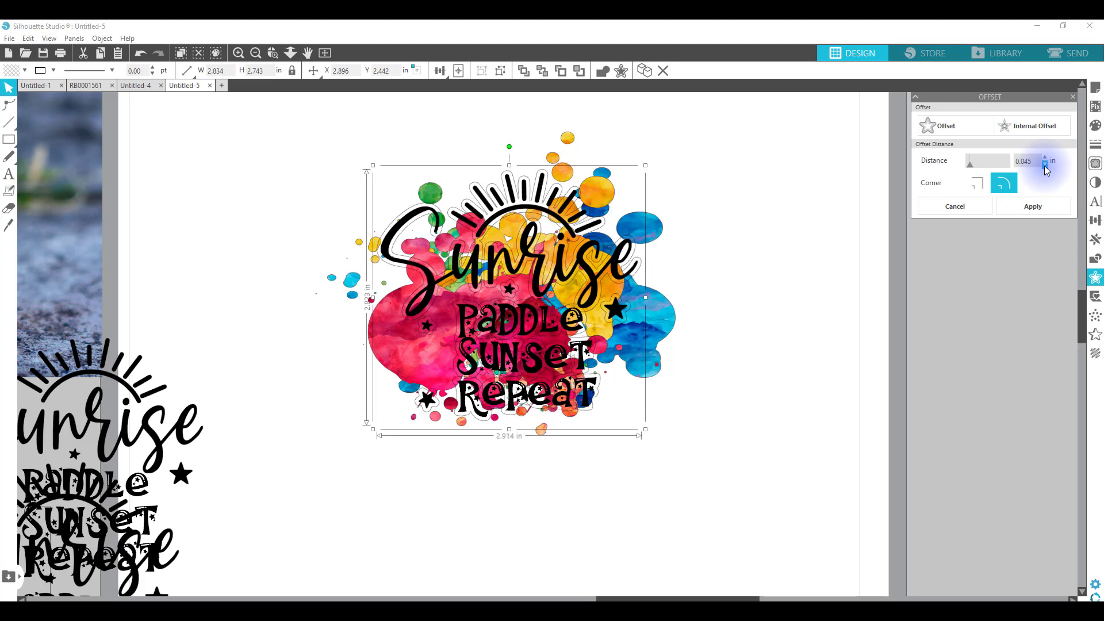
pyautogui.click(1045, 165)
pyautogui.click(1045, 165)
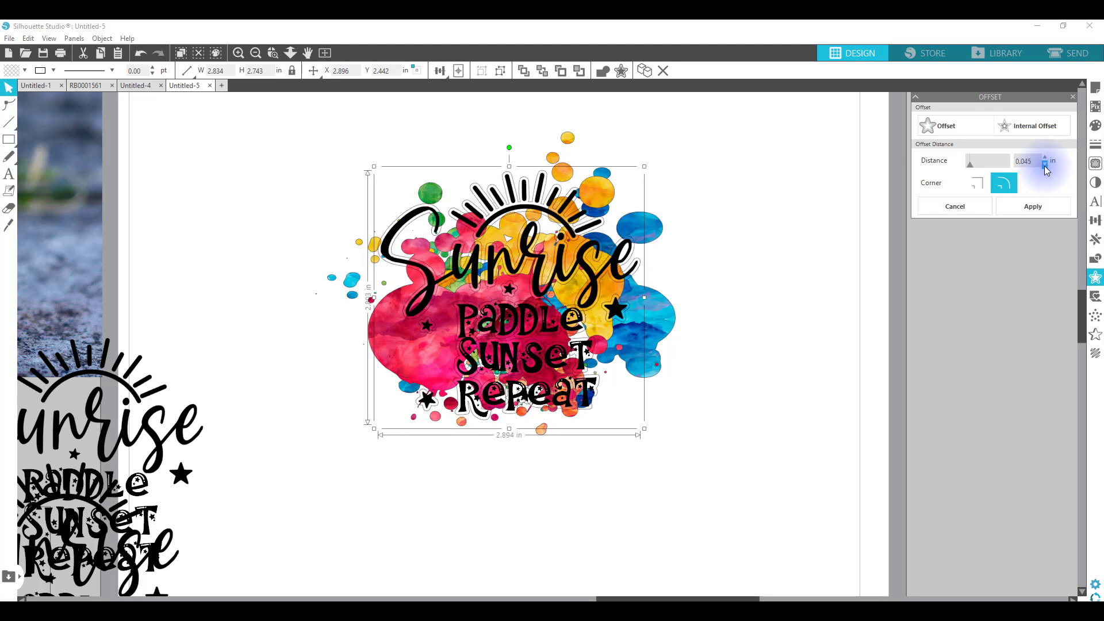
pyautogui.click(1045, 165)
pyautogui.click(1045, 165)
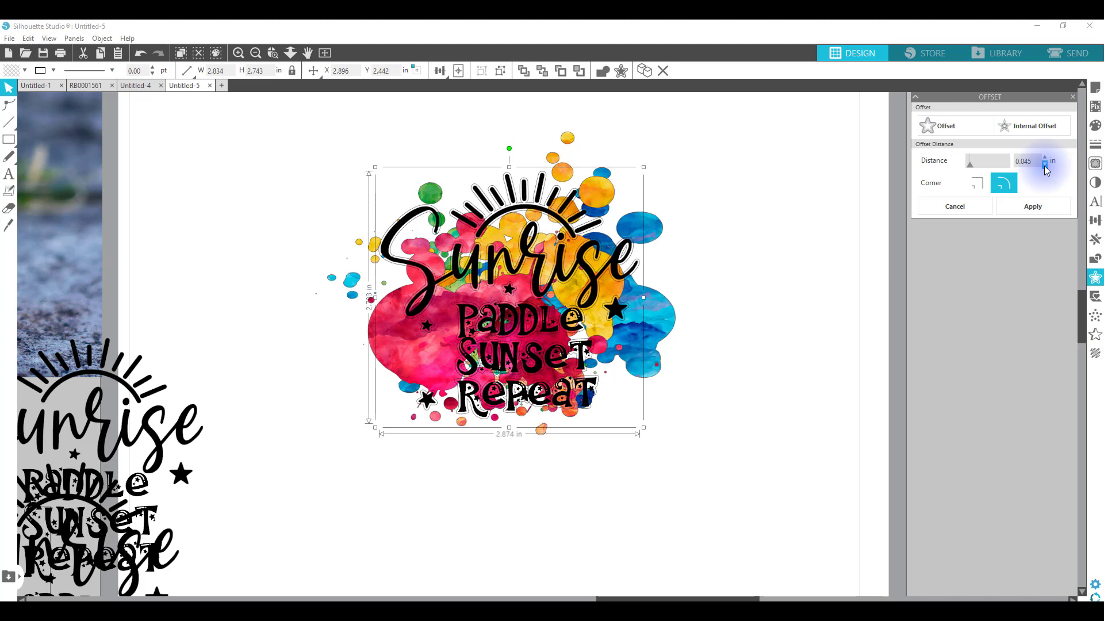
pyautogui.click(1044, 166)
pyautogui.click(1045, 166)
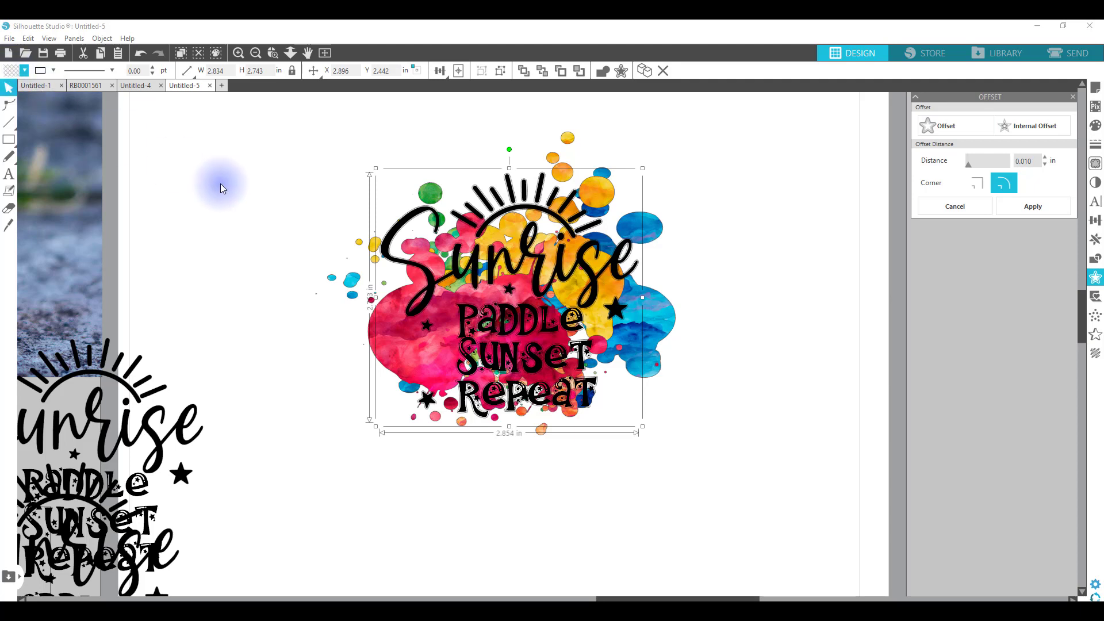
# Fill the lettering group's offset with white and widen the offset distance slightly.
pyautogui.click(12, 72)
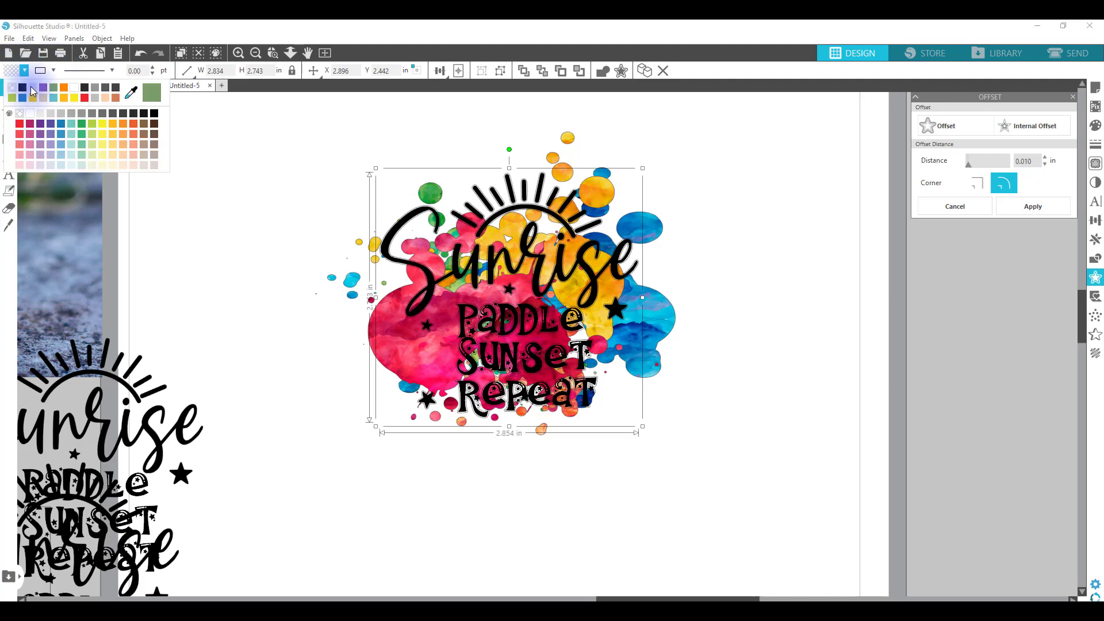
pyautogui.click(31, 87)
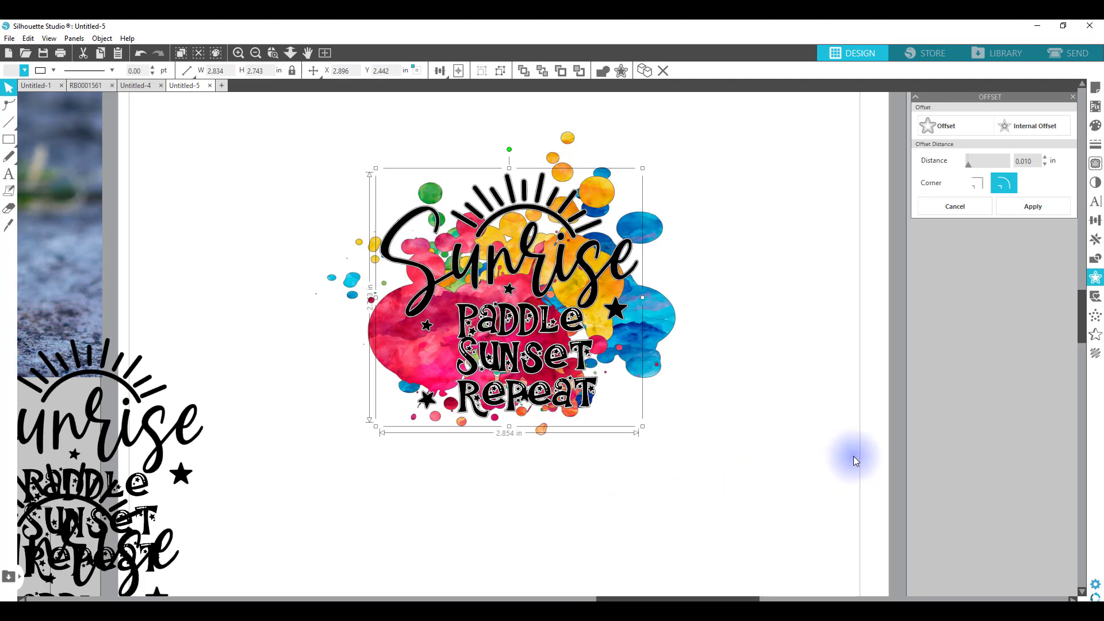
pyautogui.click(1044, 157)
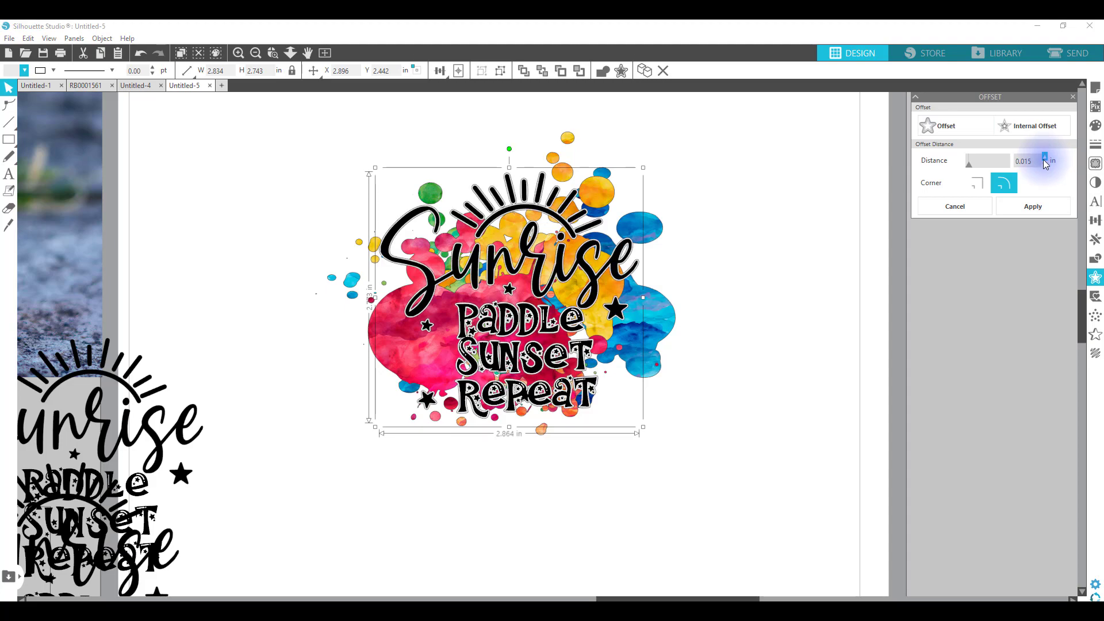
pyautogui.click(1045, 157)
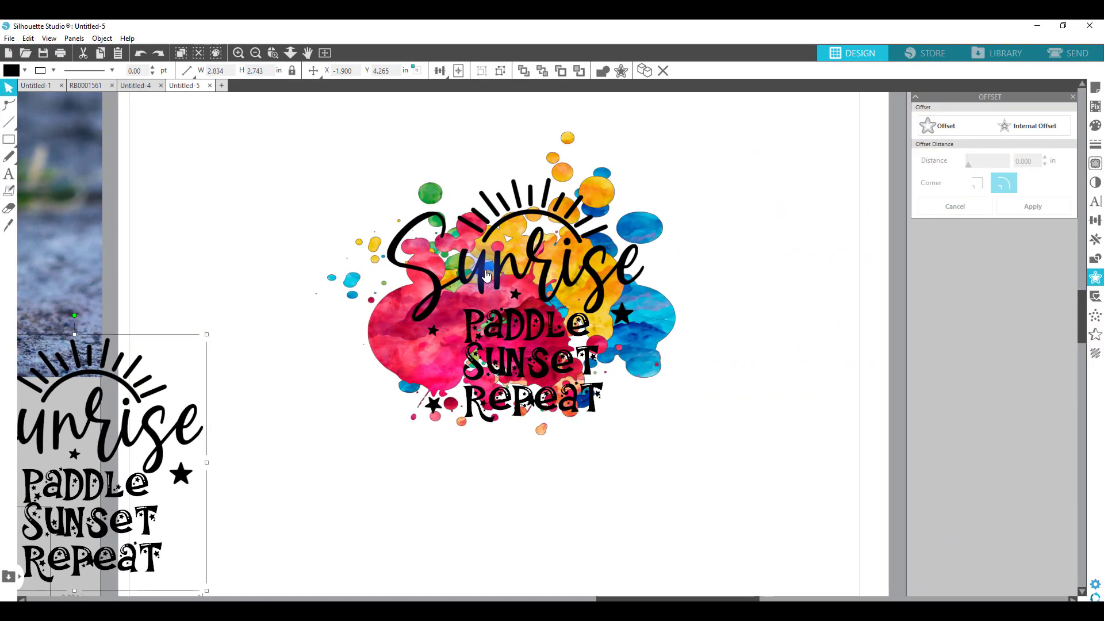
# Separate the lettering group from the splatter, placing the lettering on blank page space with the splatter to its right.
pyautogui.moveTo(460, 219); pyautogui.dragTo(218, 188)
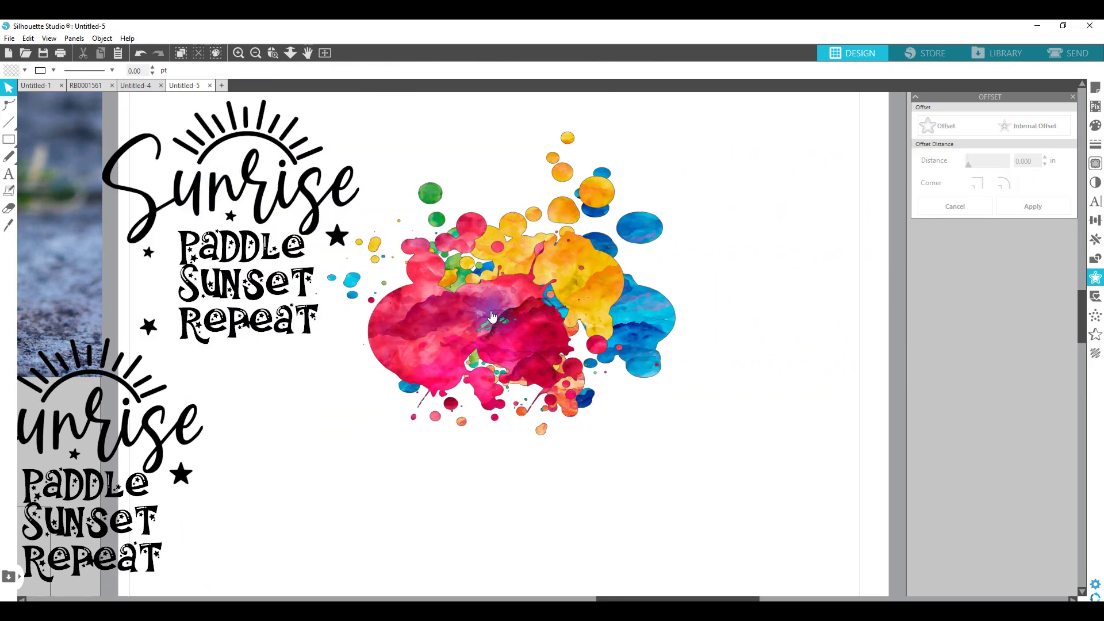
pyautogui.moveTo(492, 316); pyautogui.dragTo(693, 344)
pyautogui.moveTo(264, 285); pyautogui.dragTo(425, 358)
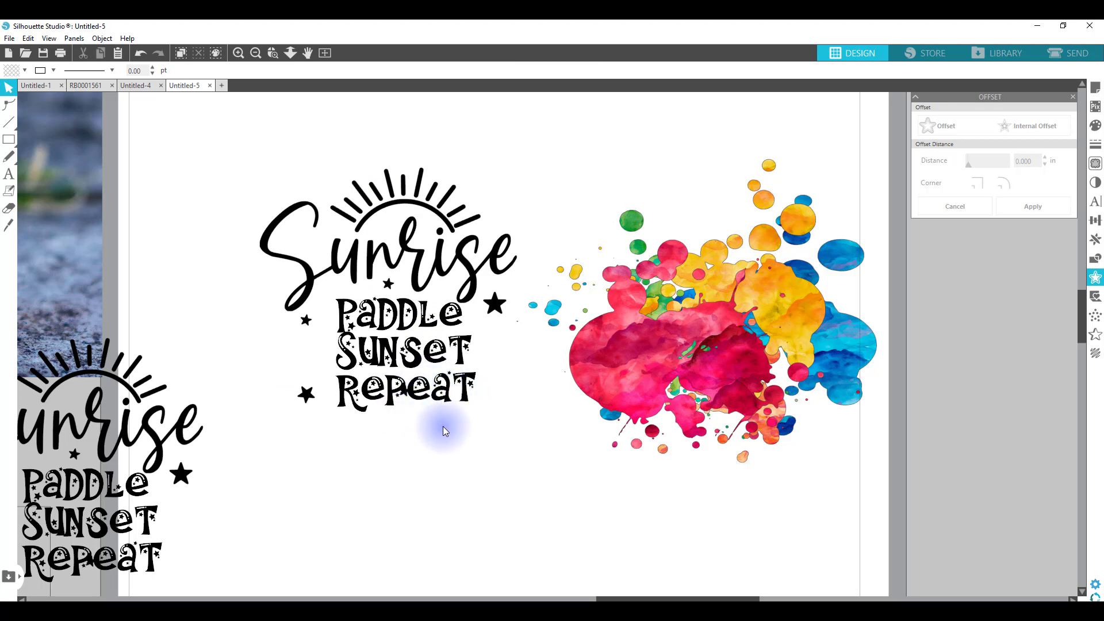
# Ungroup the lettering and align the Paddle, Sunset, Repeat text with the Sunrise graphic by their vertical centre lines.
pyautogui.rightClick(418, 386)
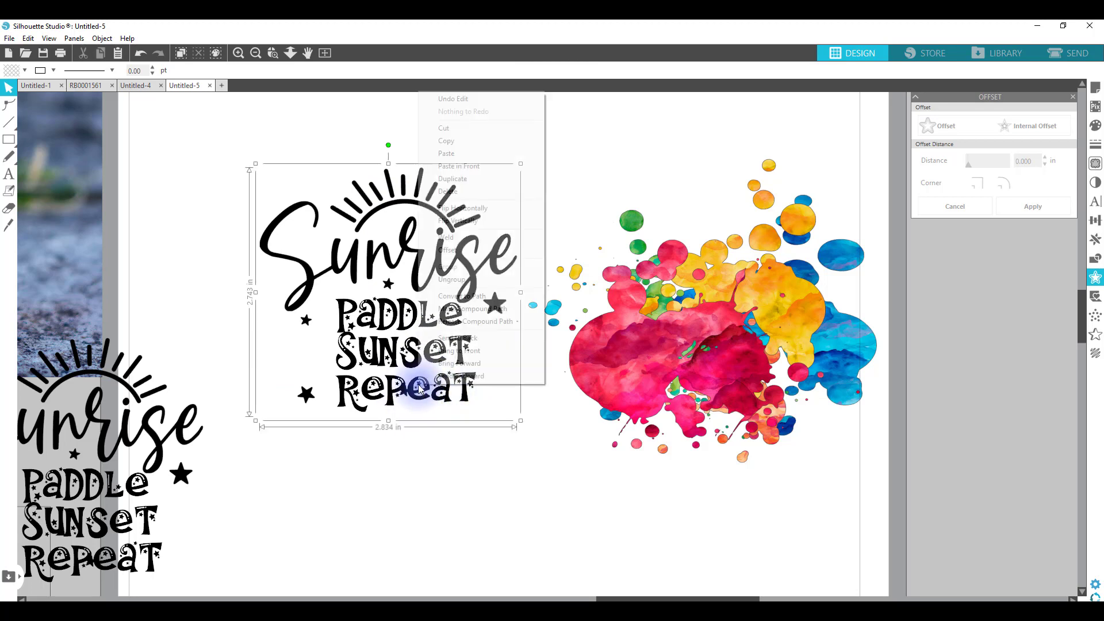
pyautogui.click(447, 284)
pyautogui.click(456, 451)
pyautogui.click(385, 357)
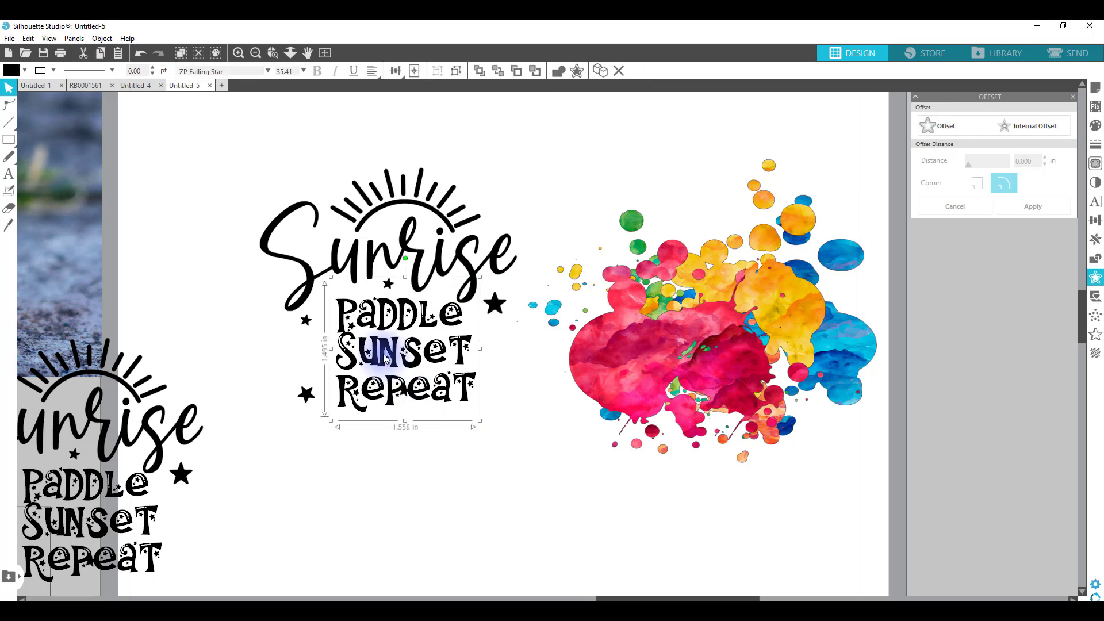
pyautogui.click(407, 251)
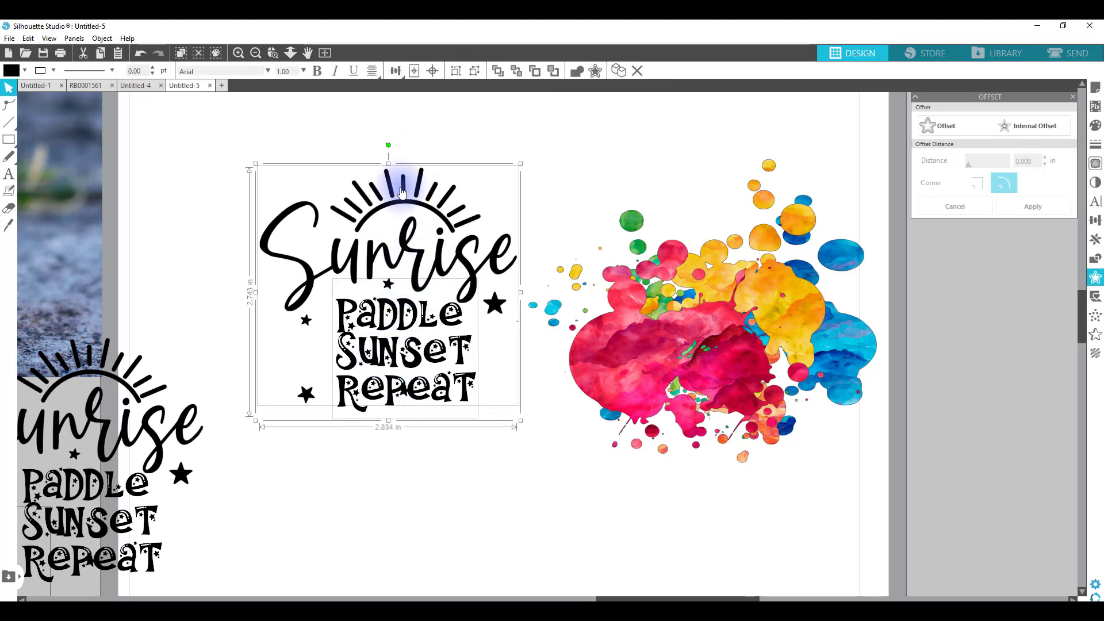
pyautogui.click(395, 70)
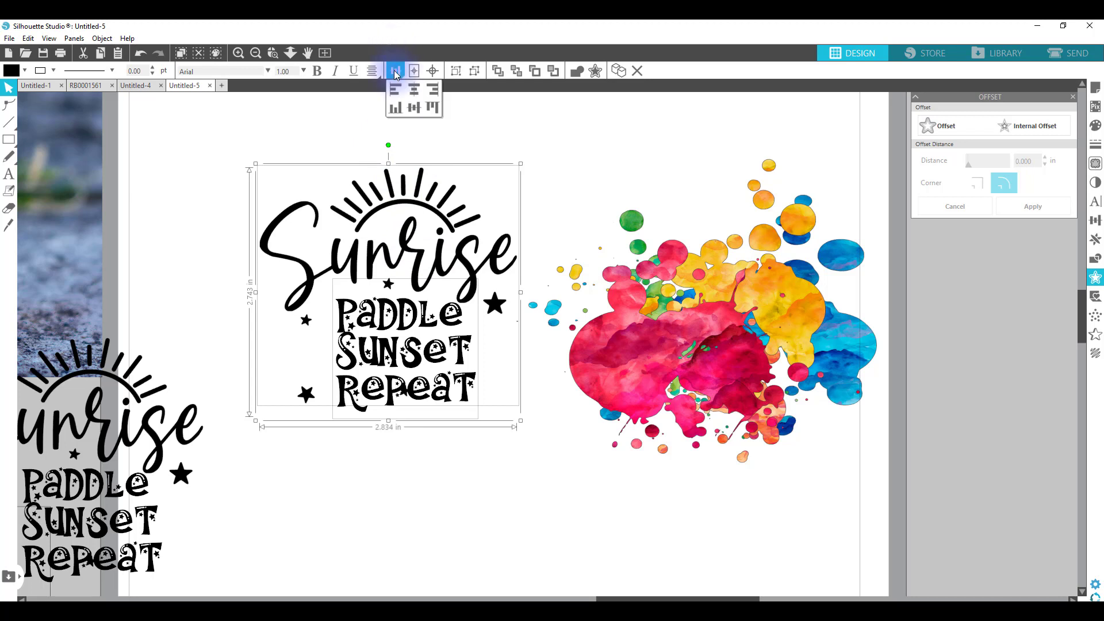
pyautogui.click(416, 91)
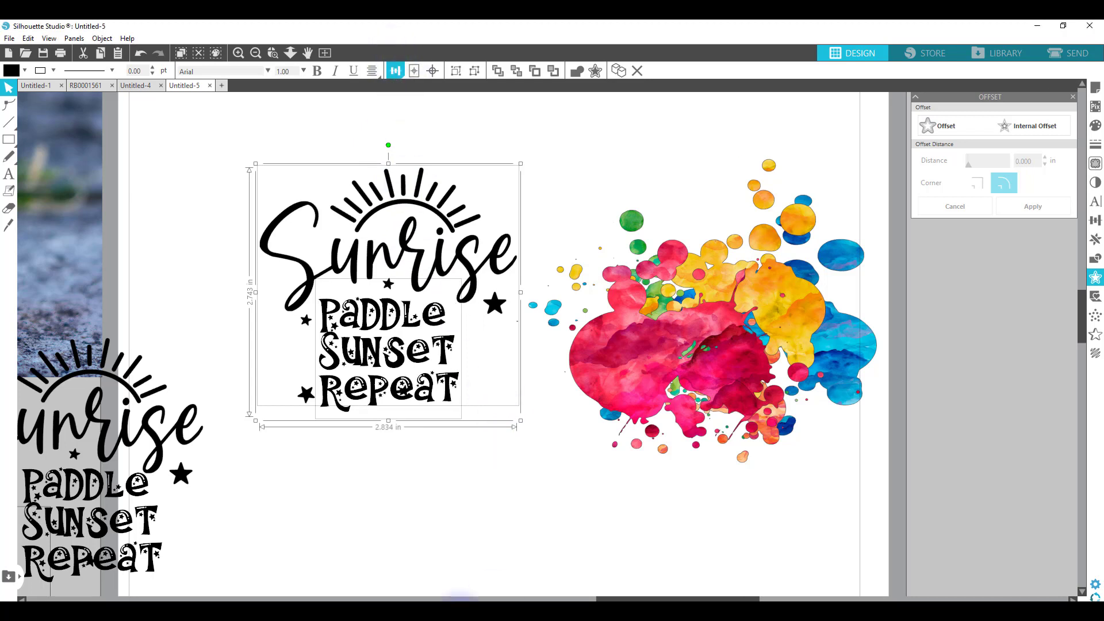
pyautogui.click(403, 460)
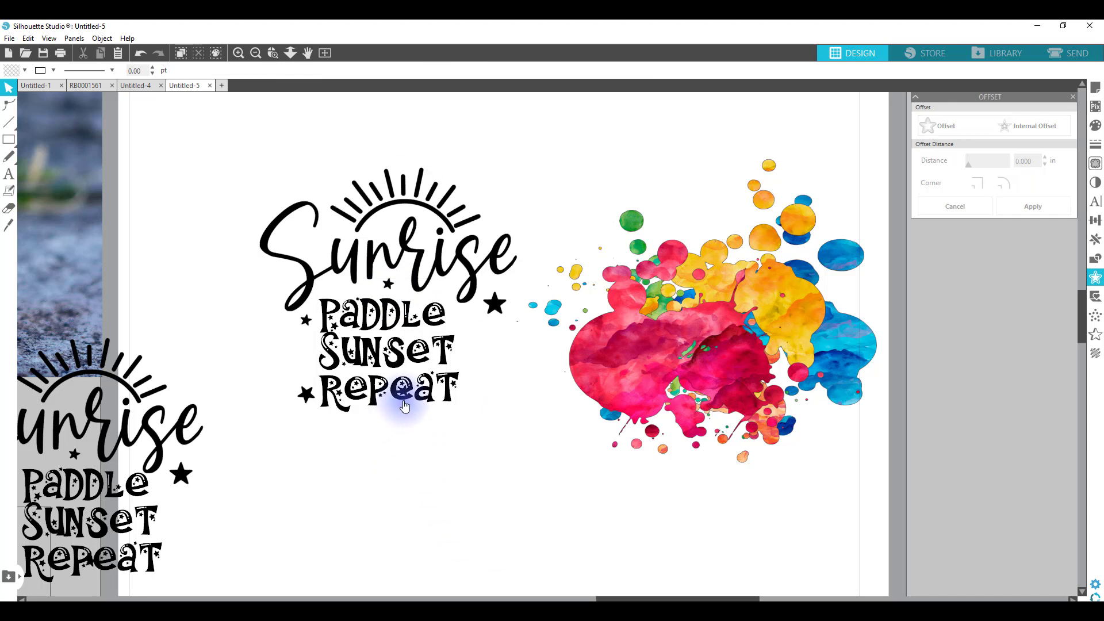
# Nudge the Paddle, Sunset, Repeat text to the right in small increments until it sits visually centred beneath the sun.
pyautogui.click(396, 364)
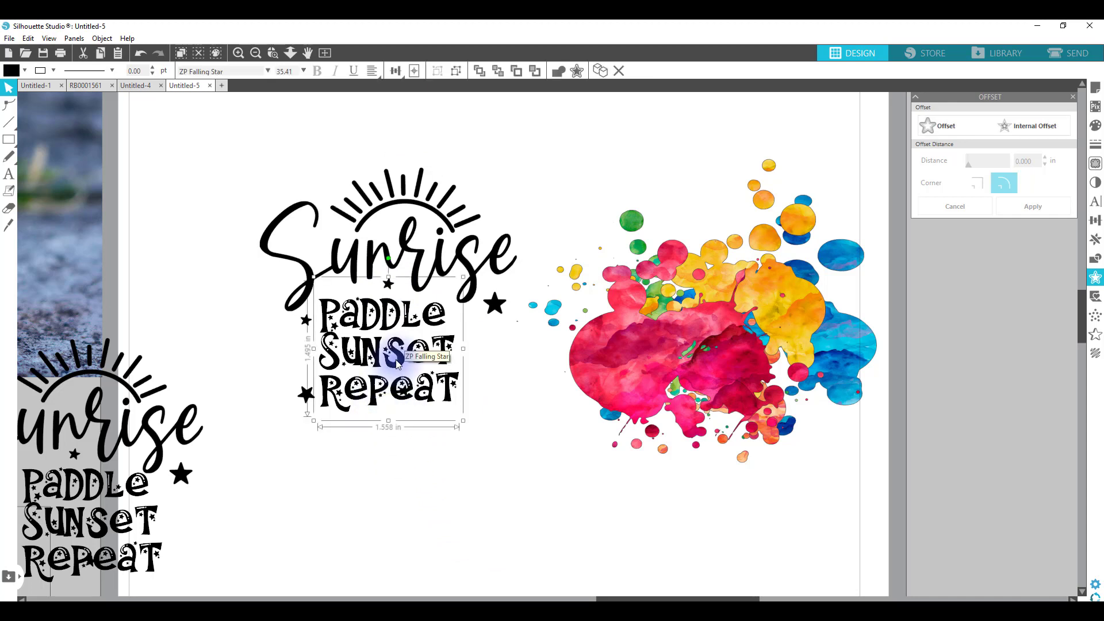
pyautogui.press('Right')
pyautogui.press('Right')
pyautogui.press('Right')
pyautogui.press('Right')
pyautogui.press('Right')
pyautogui.press('Right')
pyautogui.press('Right')
pyautogui.press('Right')
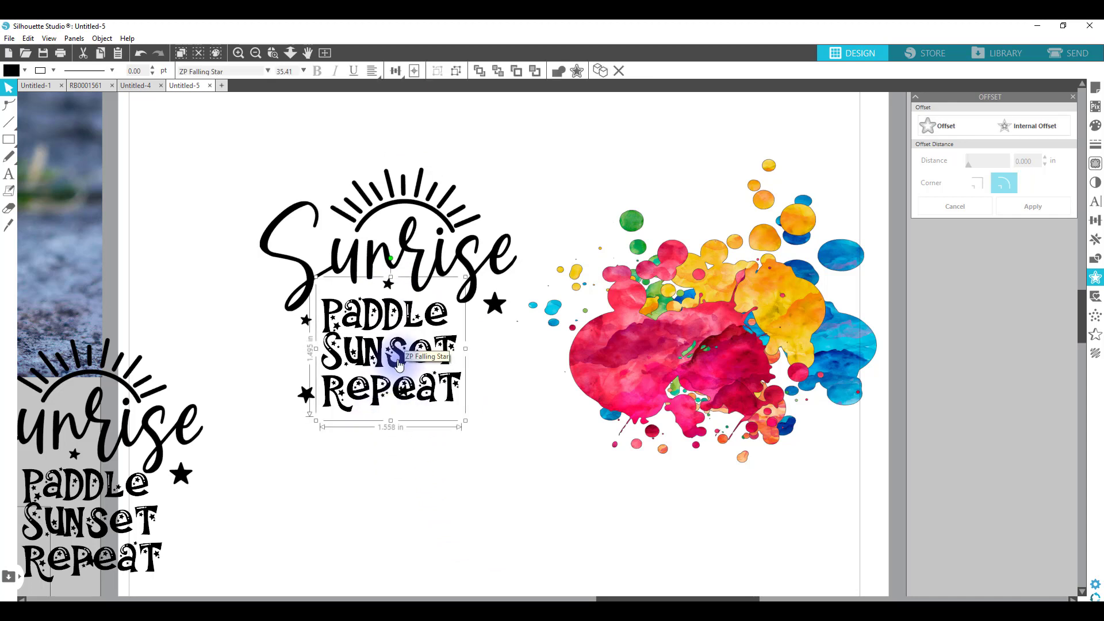
pyautogui.press('Right')
pyautogui.press('Right')
pyautogui.press('Right')
pyautogui.press('Right')
pyautogui.press('Right')
pyautogui.press('Right')
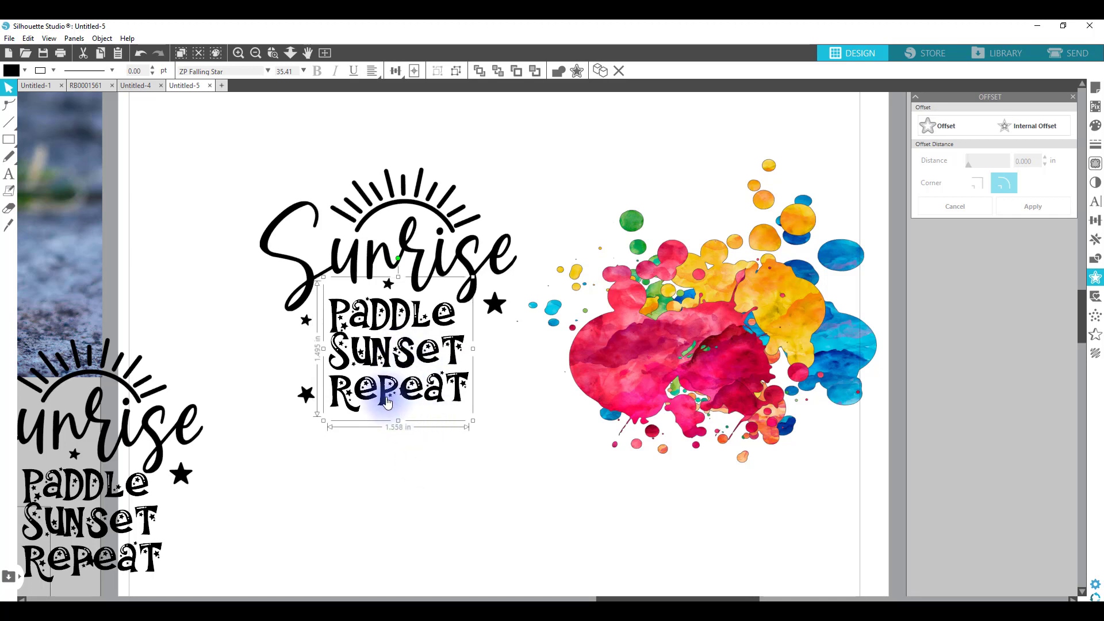
pyautogui.click(477, 489)
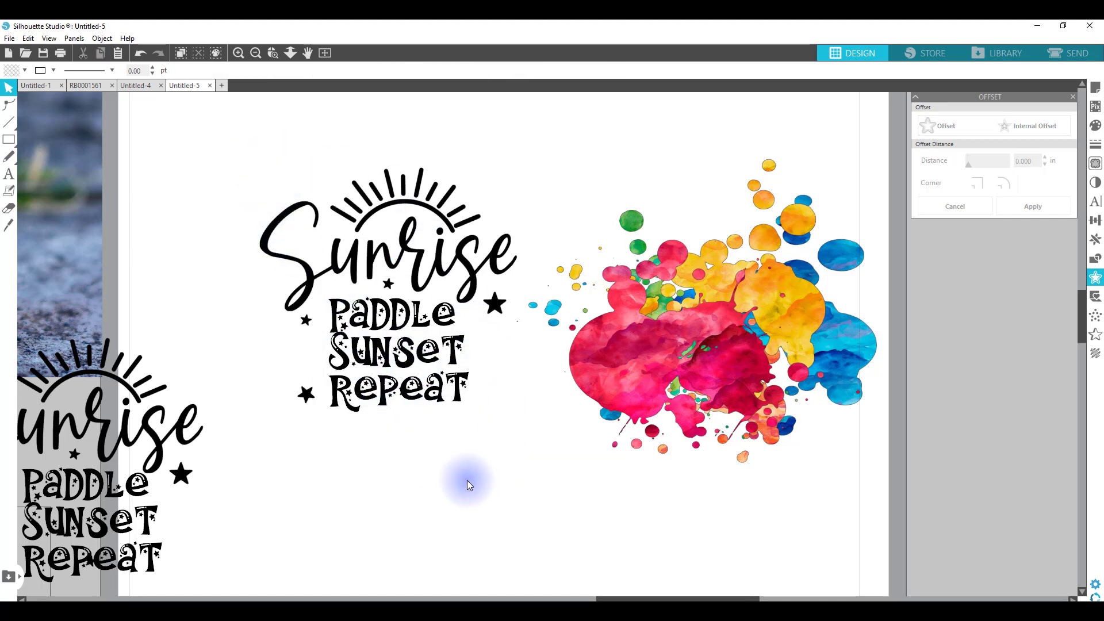
pyautogui.click(421, 390)
pyautogui.press('Right')
pyautogui.press('Right')
pyautogui.press('Right')
pyautogui.press('Right')
pyautogui.press('Right')
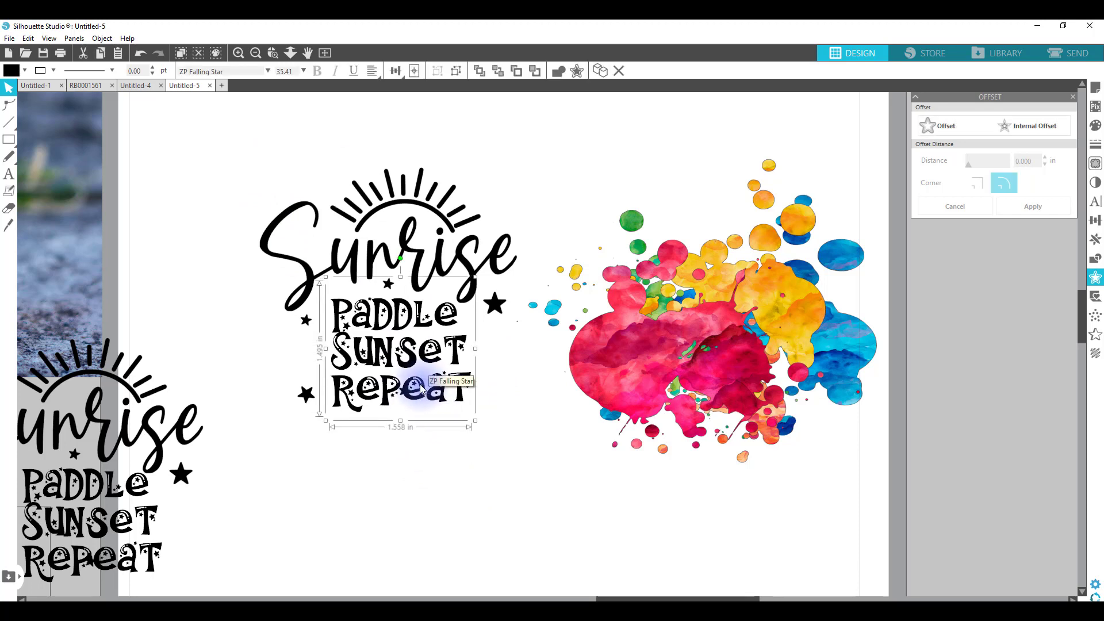
pyautogui.click(448, 468)
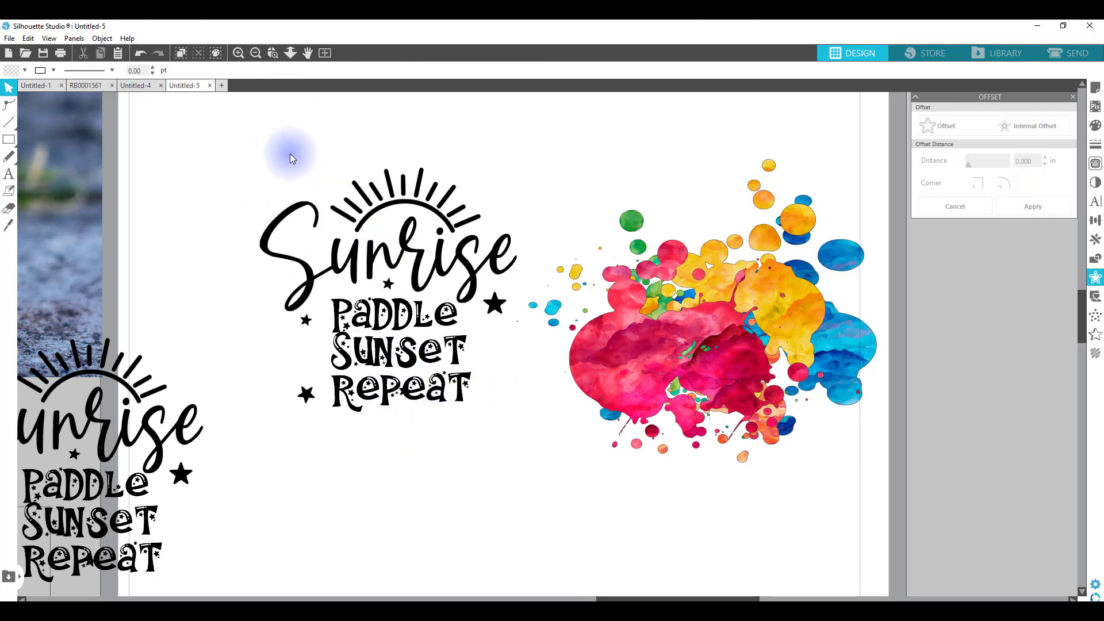
pyautogui.moveTo(391, 317); pyautogui.dragTo(396, 316)
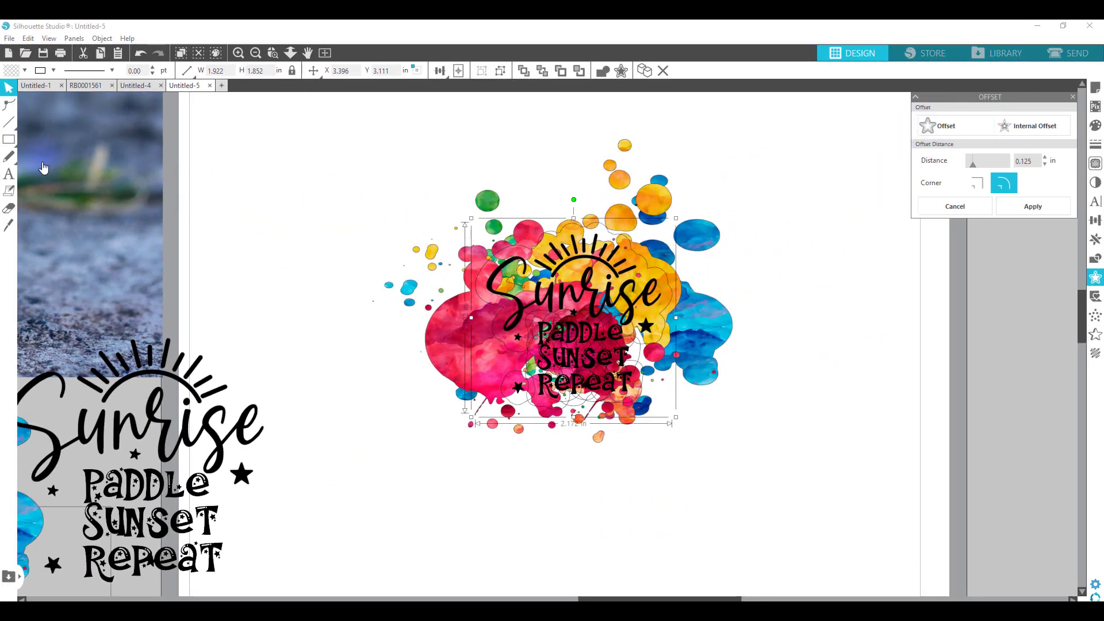
# Fill the offset around the lettering on the splatter with white and reduce its distance to 0.040 in.
pyautogui.click(24, 71)
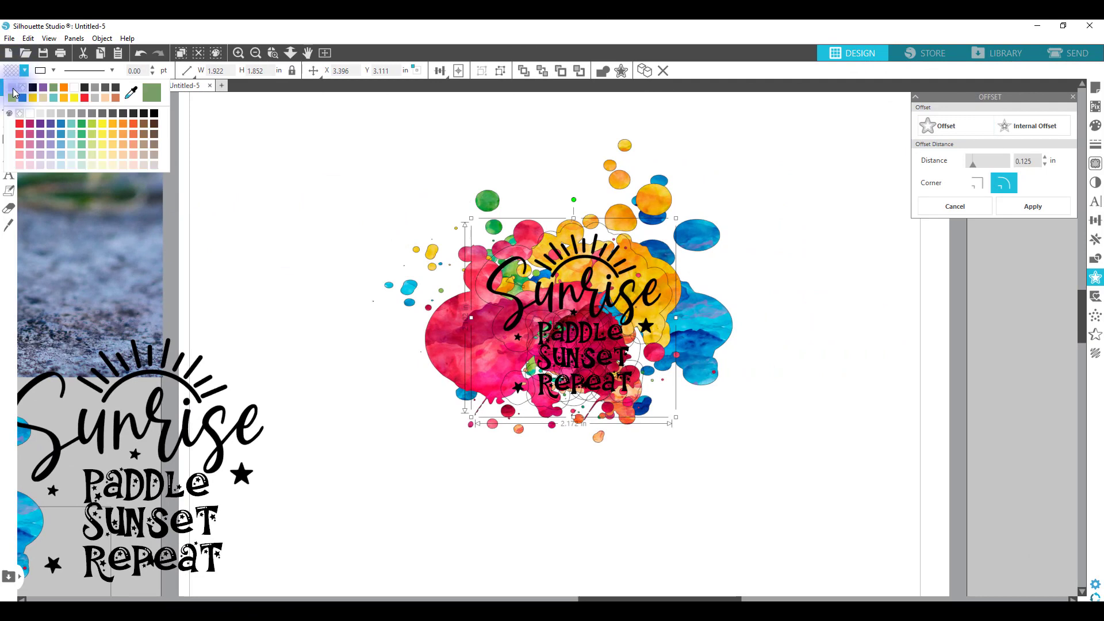
pyautogui.click(30, 115)
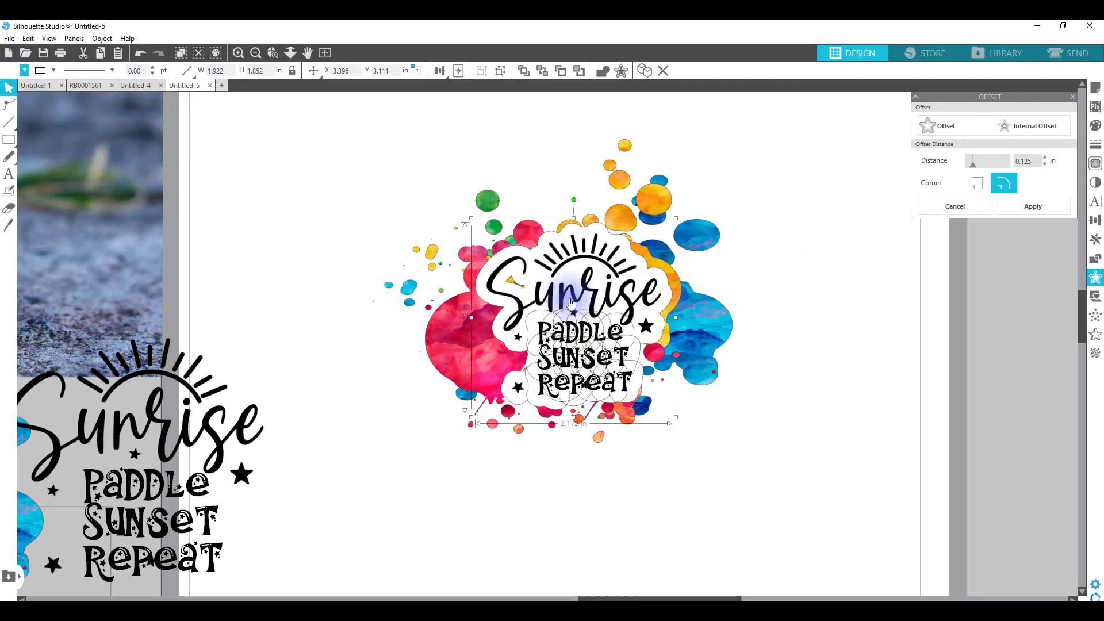
pyautogui.click(1045, 165)
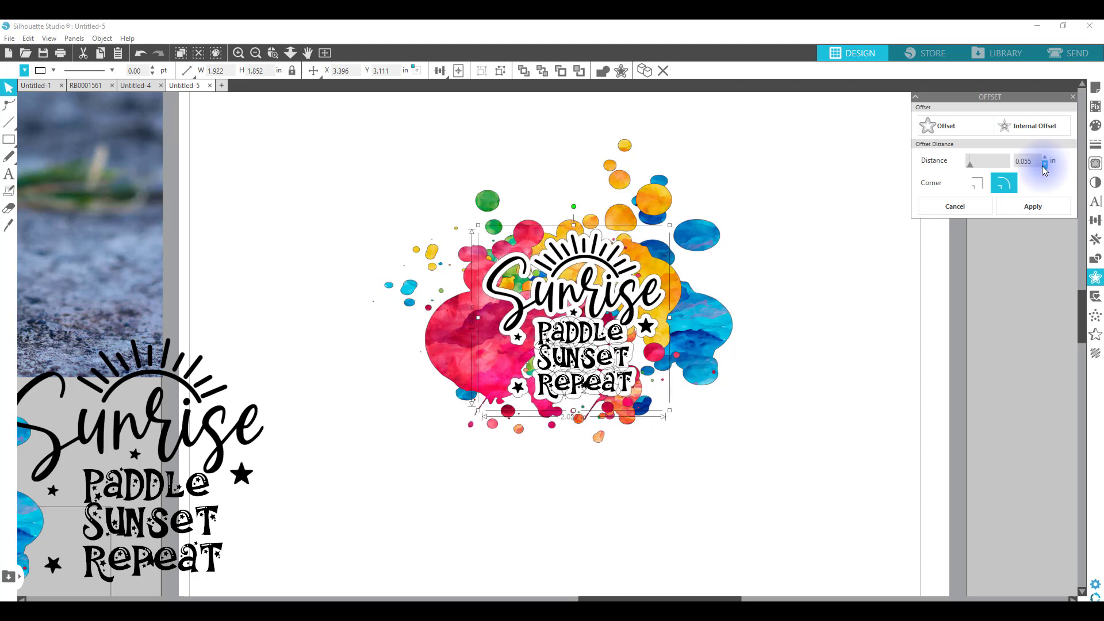
pyautogui.click(1044, 165)
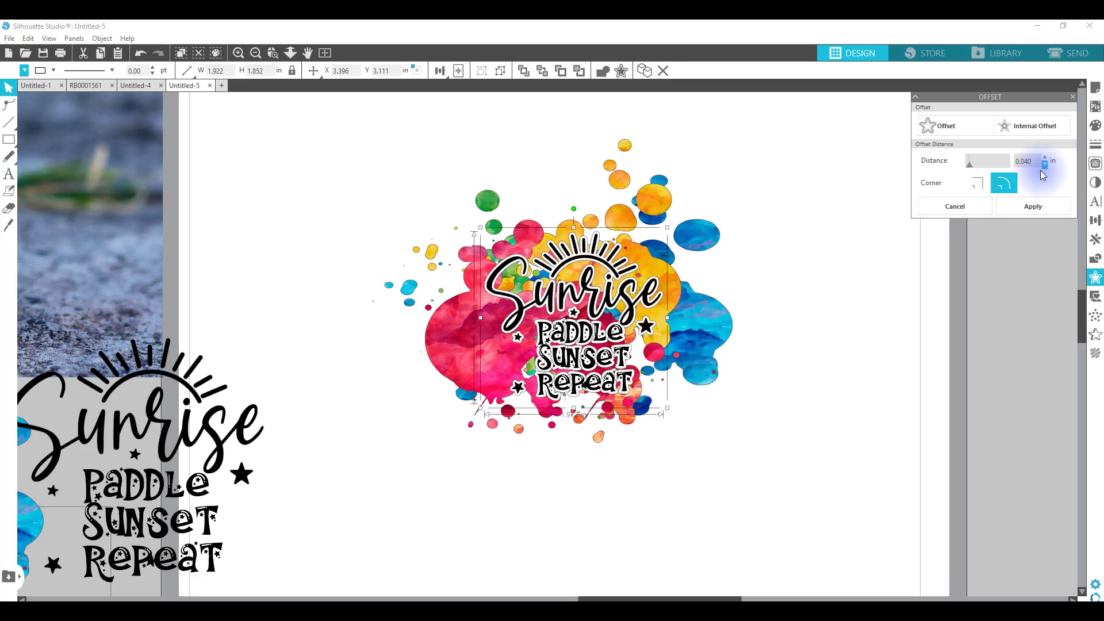
# Reduce the distance of the white offset around the lettering to 0.020 in and deselect it.
pyautogui.click(1045, 165)
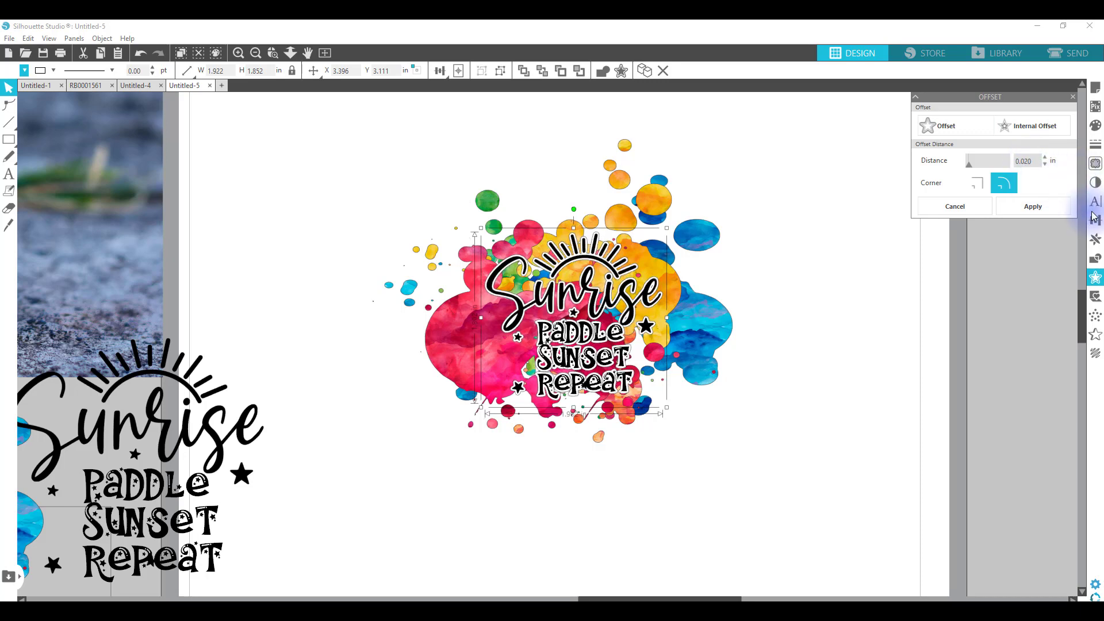
pyautogui.click(761, 408)
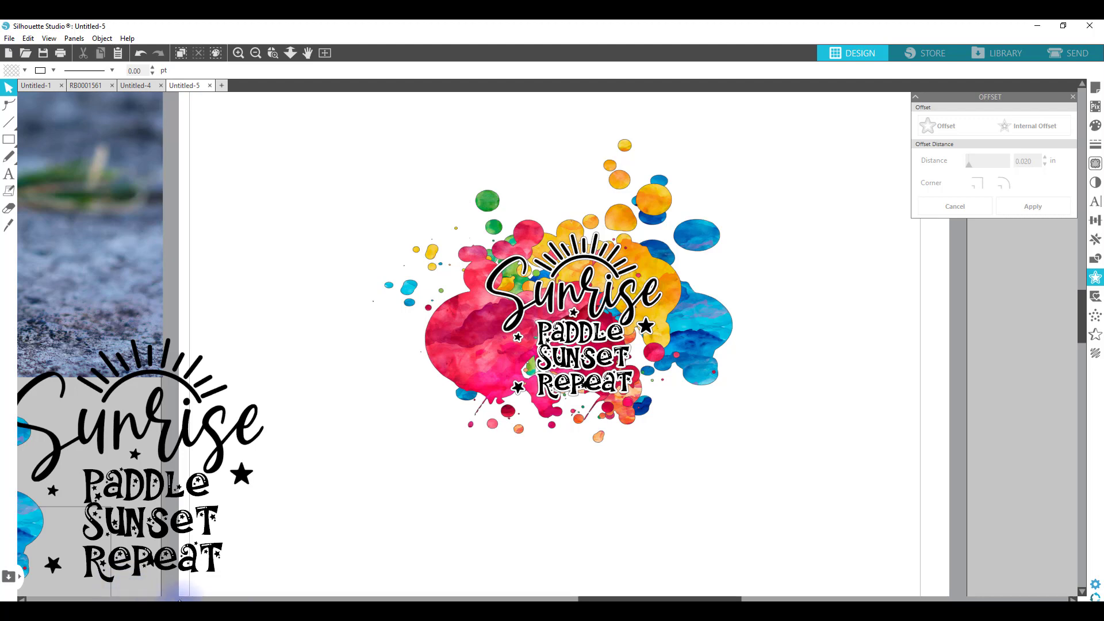
pyautogui.click(256, 53)
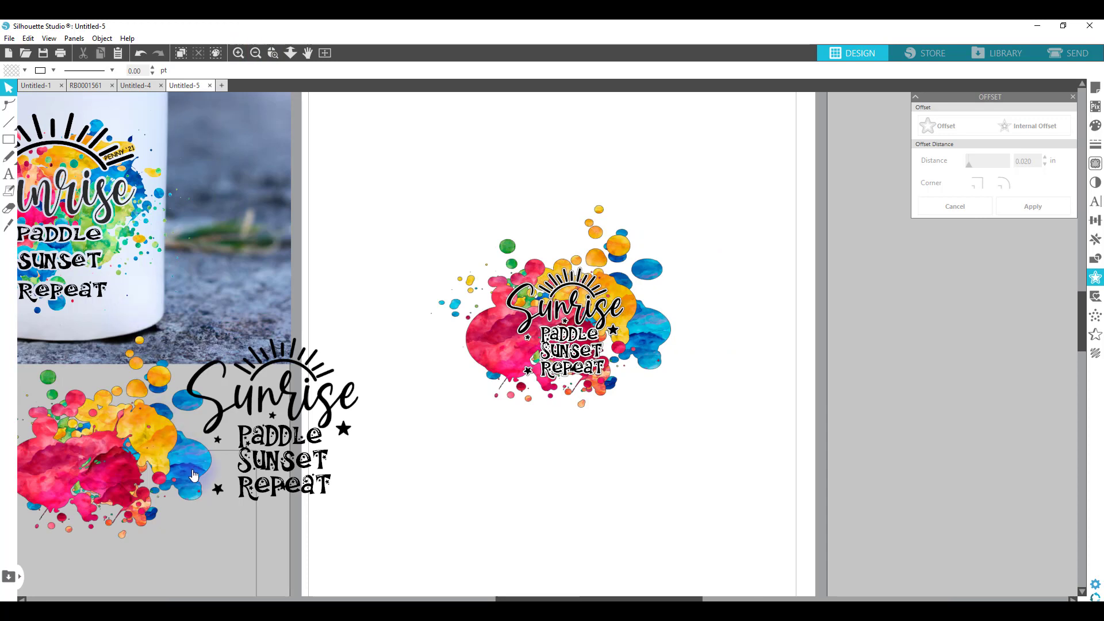
# Bring the 4 × 3.5 in rectangle onto the page over the design's lower edge and erase the topmost orange splatter dot.
pyautogui.moveTo(309, 575); pyautogui.dragTo(640, 207)
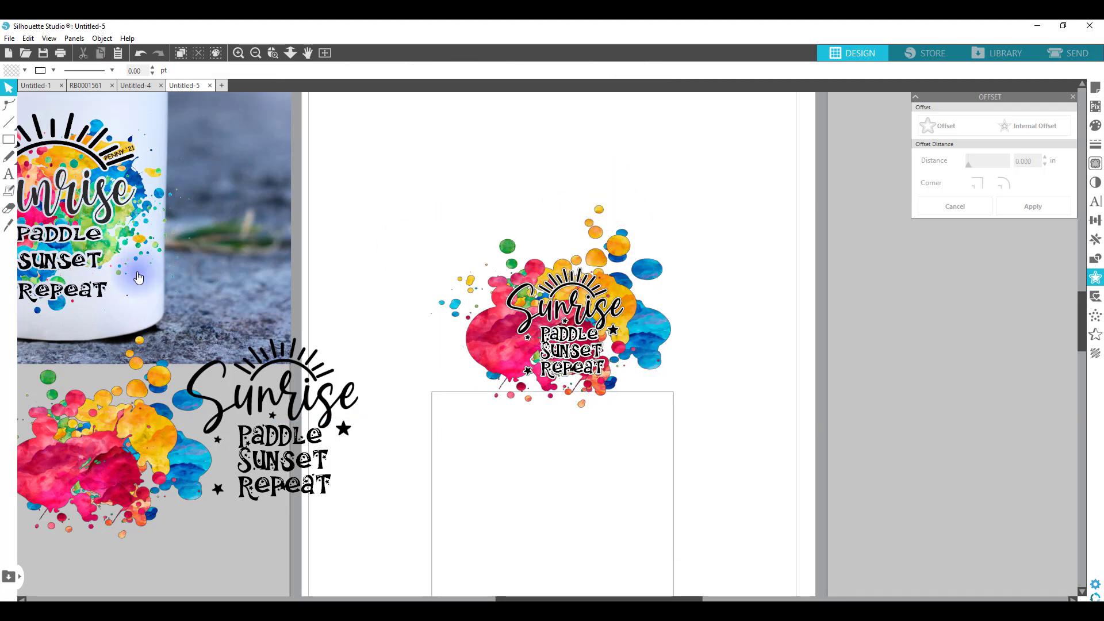
pyautogui.click(8, 208)
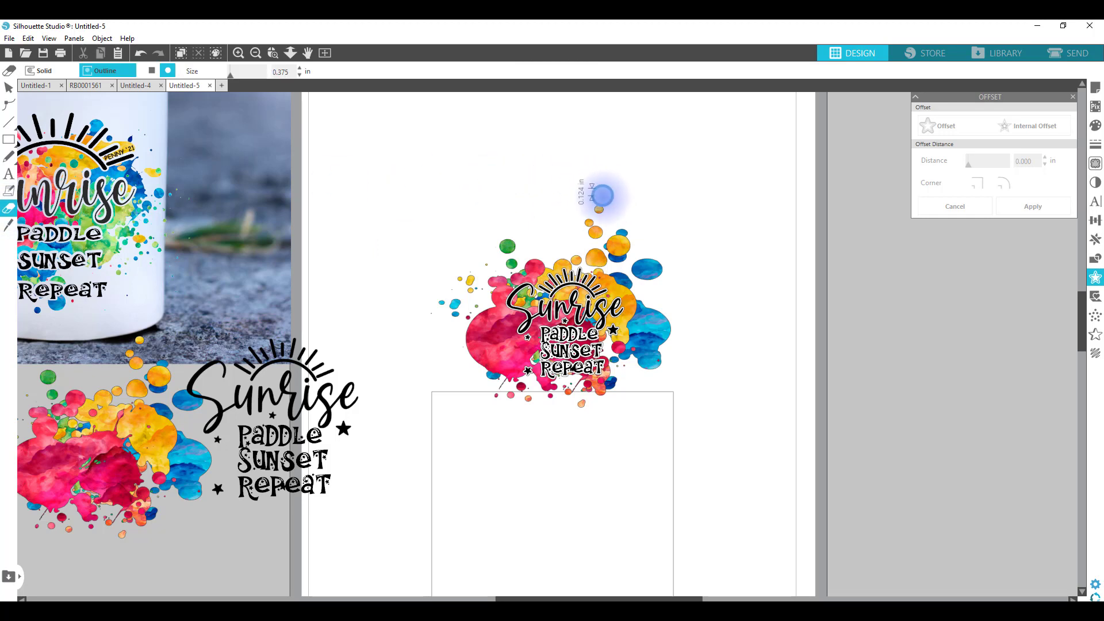
pyautogui.moveTo(607, 210); pyautogui.dragTo(594, 185)
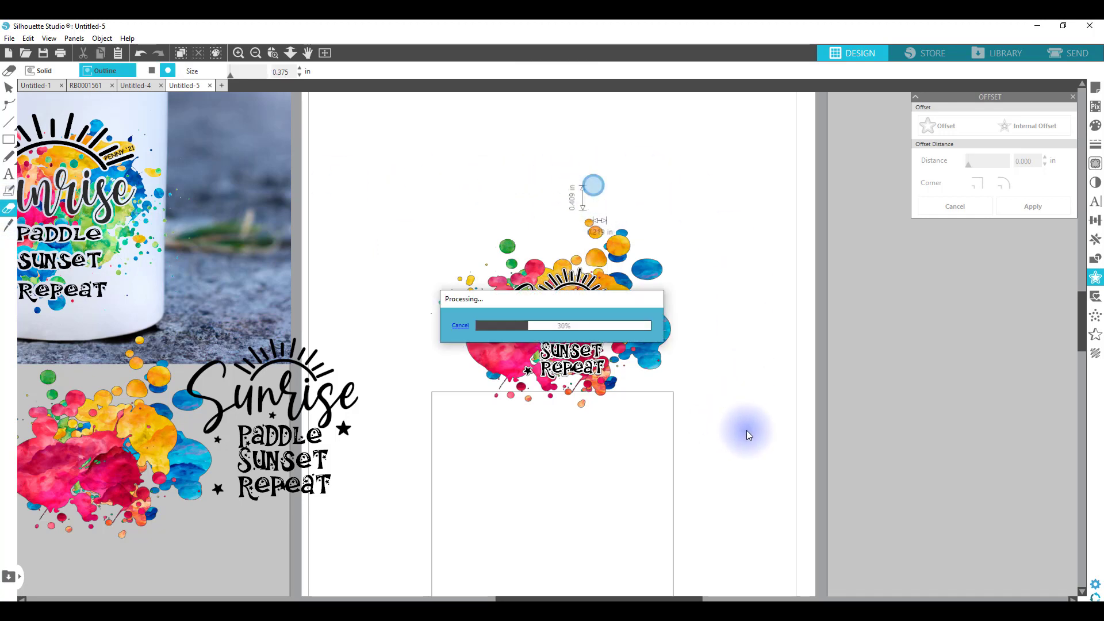
pyautogui.click(7, 91)
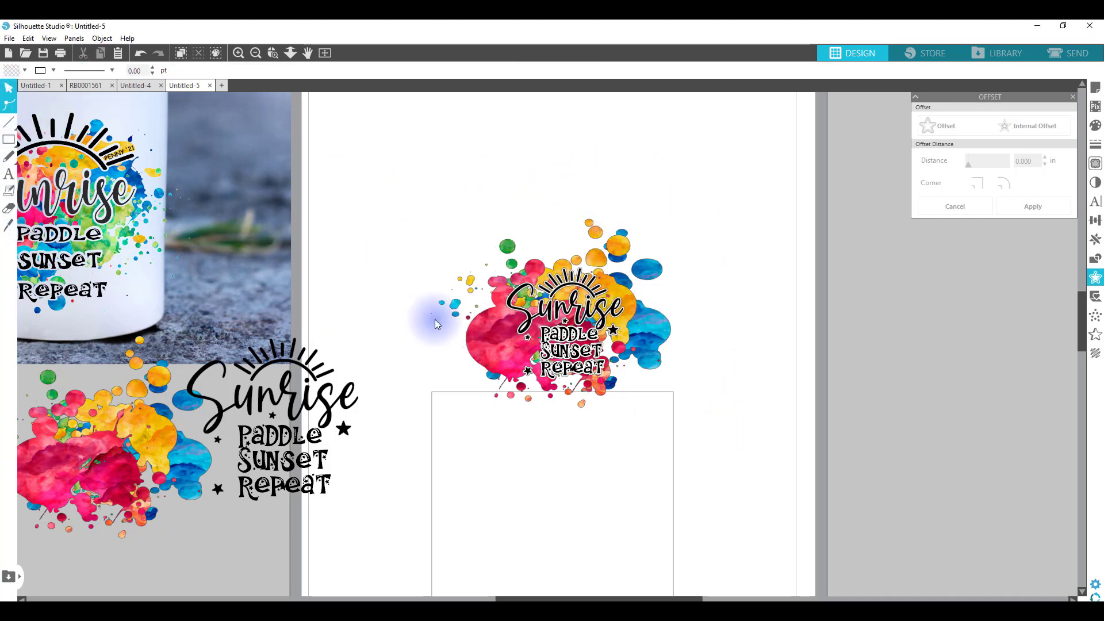
# Move the rectangle up around the design and erase the outermost small blue dots on the splatter's left side.
pyautogui.moveTo(450, 393); pyautogui.dragTo(464, 210)
pyautogui.click(402, 425)
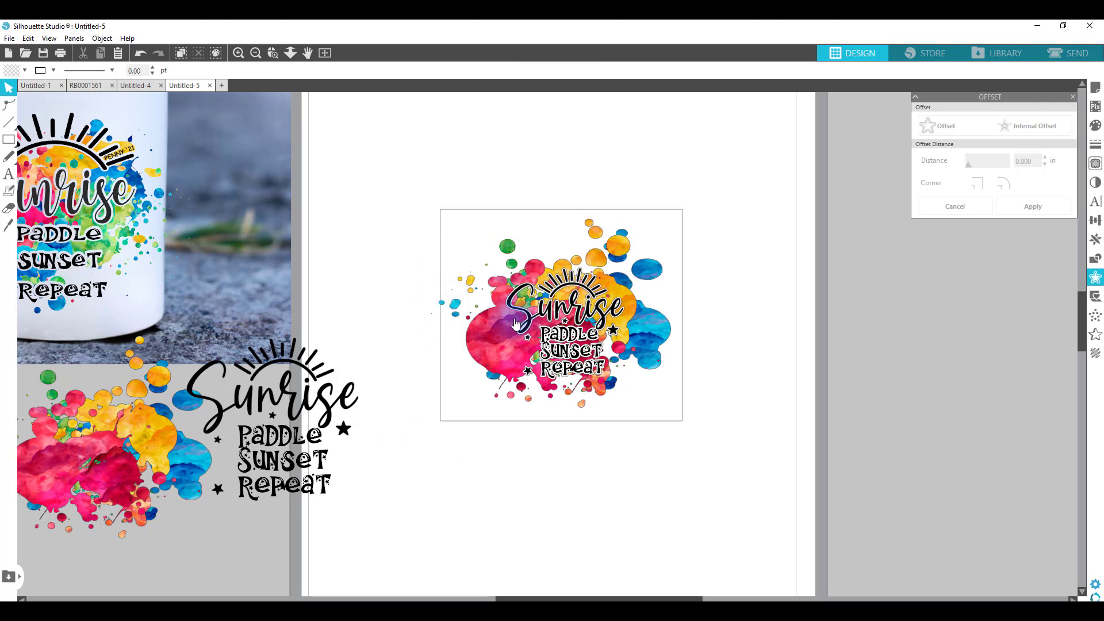
pyautogui.click(490, 209)
pyautogui.moveTo(489, 205); pyautogui.dragTo(502, 205)
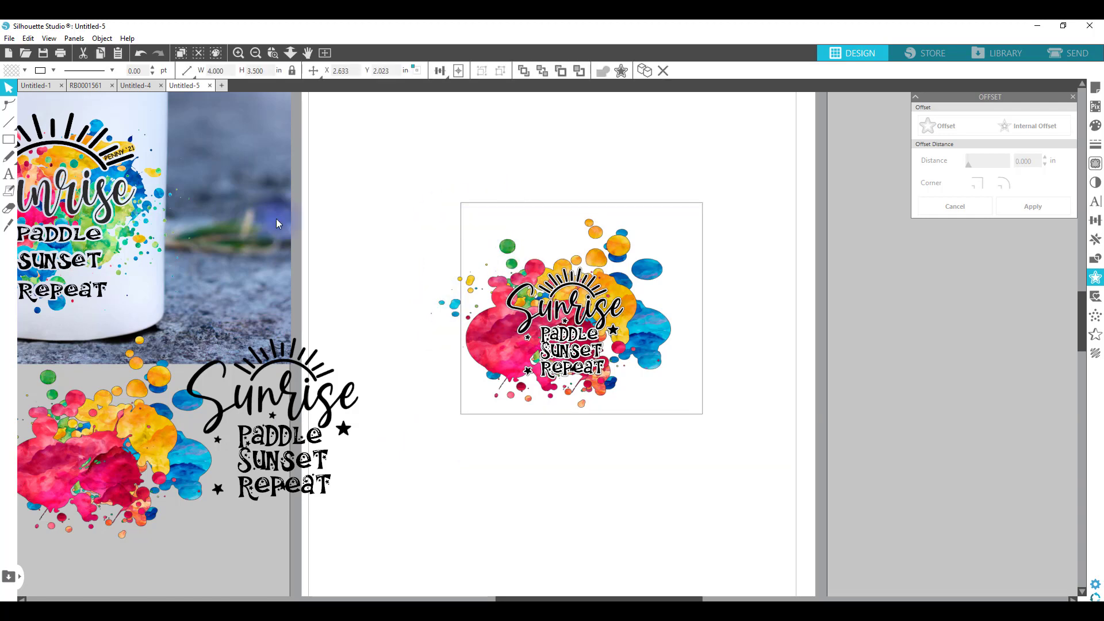
pyautogui.click(9, 208)
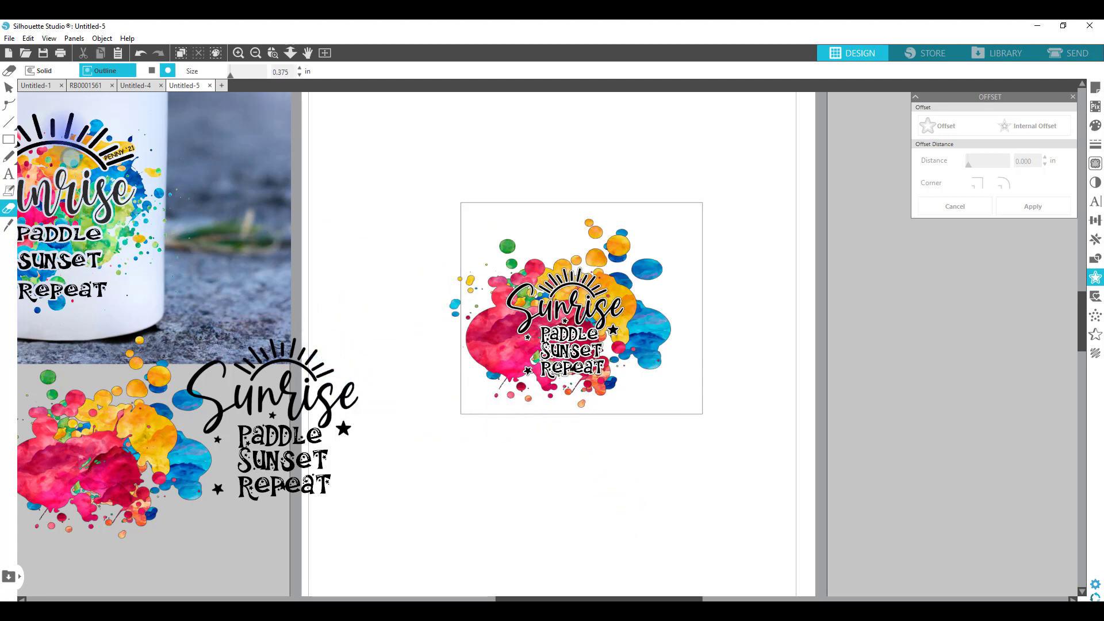
pyautogui.click(8, 89)
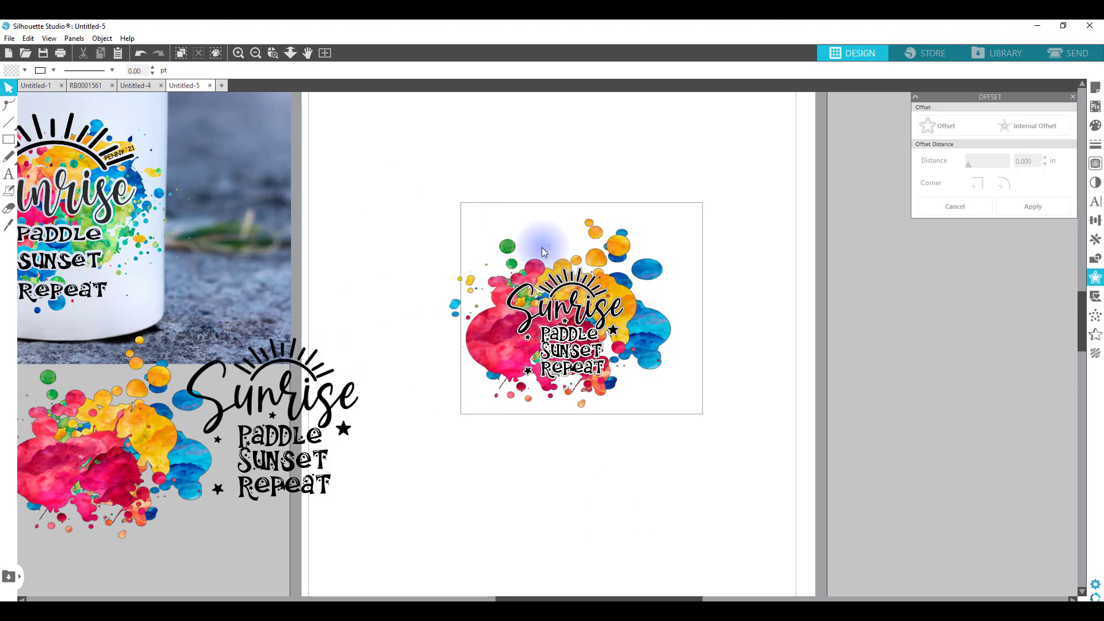
# Shift the large blue splatter to the right and down, and move the rectangle left to enclose the dots there.
pyautogui.click(637, 336)
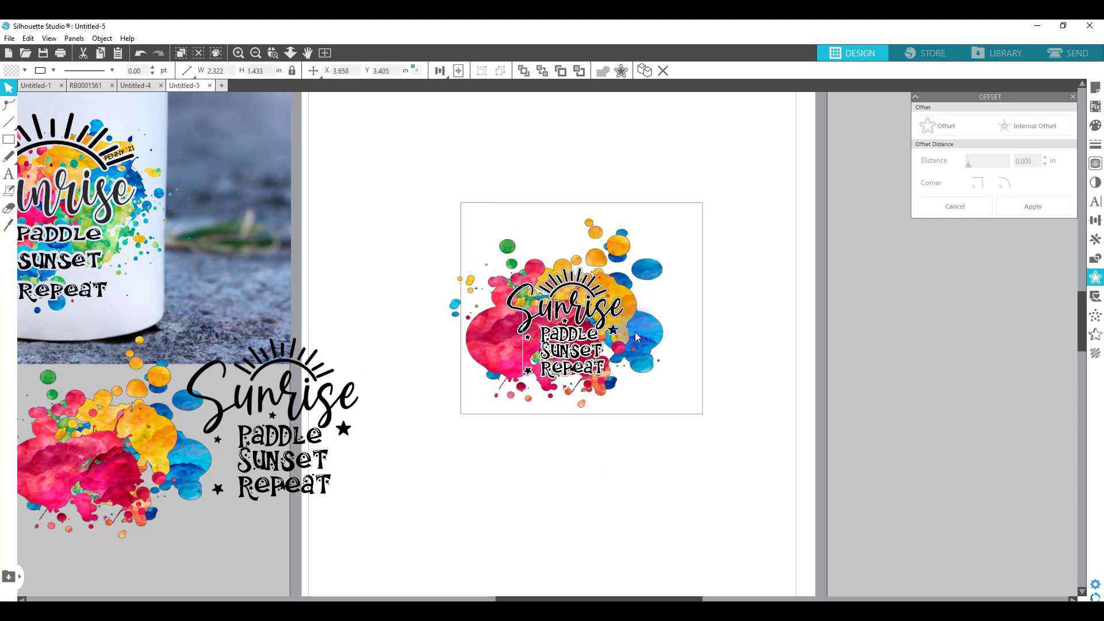
pyautogui.moveTo(635, 332); pyautogui.dragTo(647, 329)
pyautogui.click(569, 210)
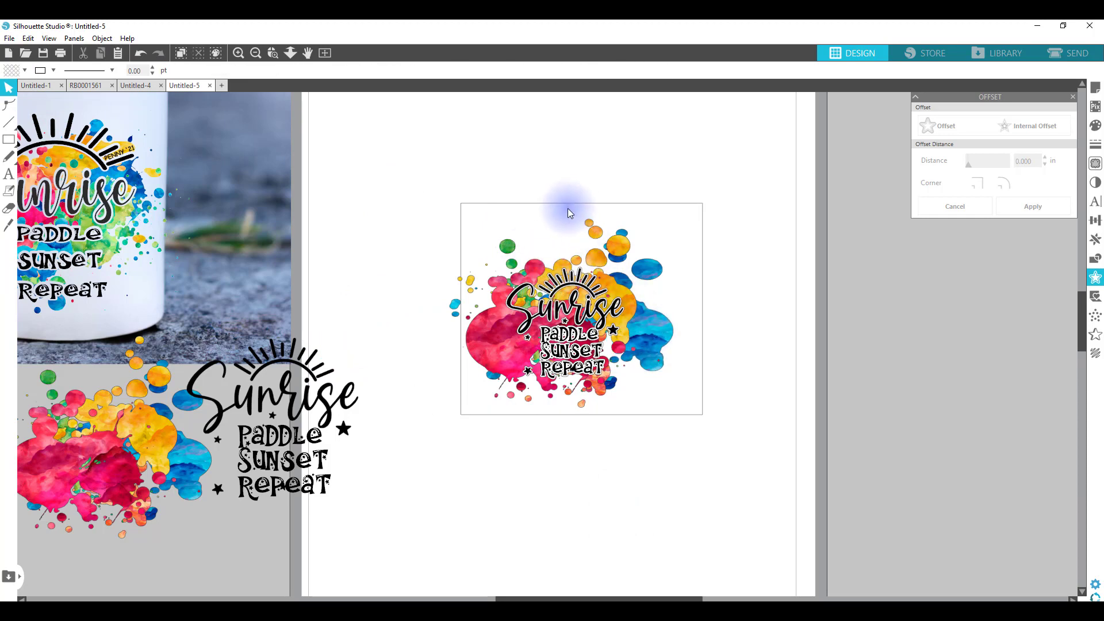
pyautogui.moveTo(568, 209); pyautogui.dragTo(558, 208)
pyautogui.moveTo(660, 309); pyautogui.dragTo(670, 338)
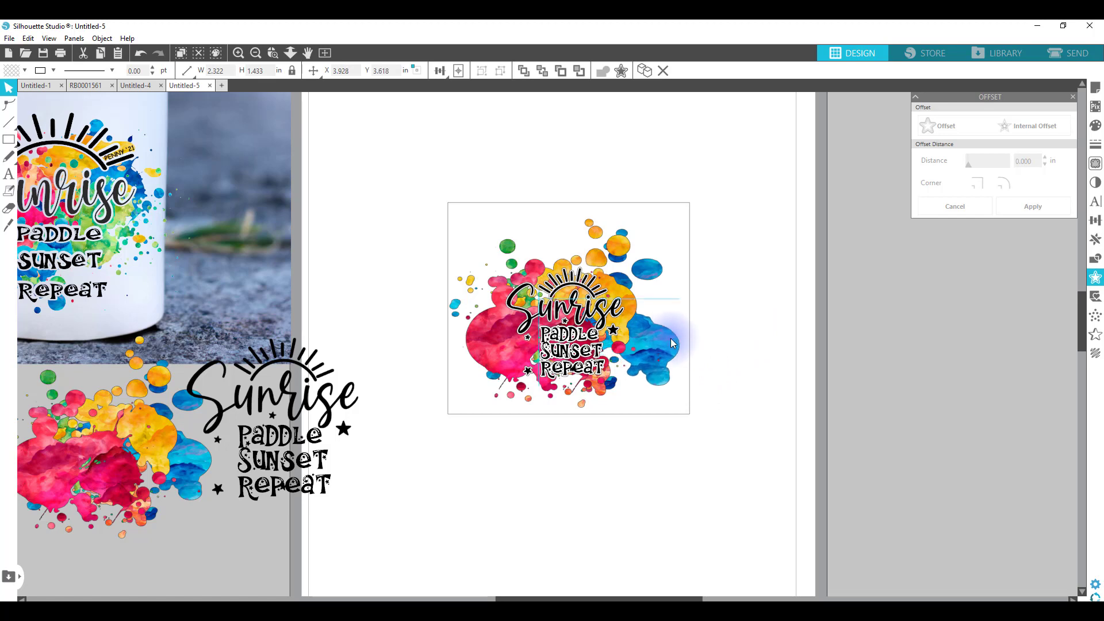
# Move the larger green dot right towards the sun and reposition the rectangle so it surrounds the whole design.
pyautogui.click(523, 248)
pyautogui.moveTo(524, 244); pyautogui.dragTo(553, 240)
pyautogui.click(732, 331)
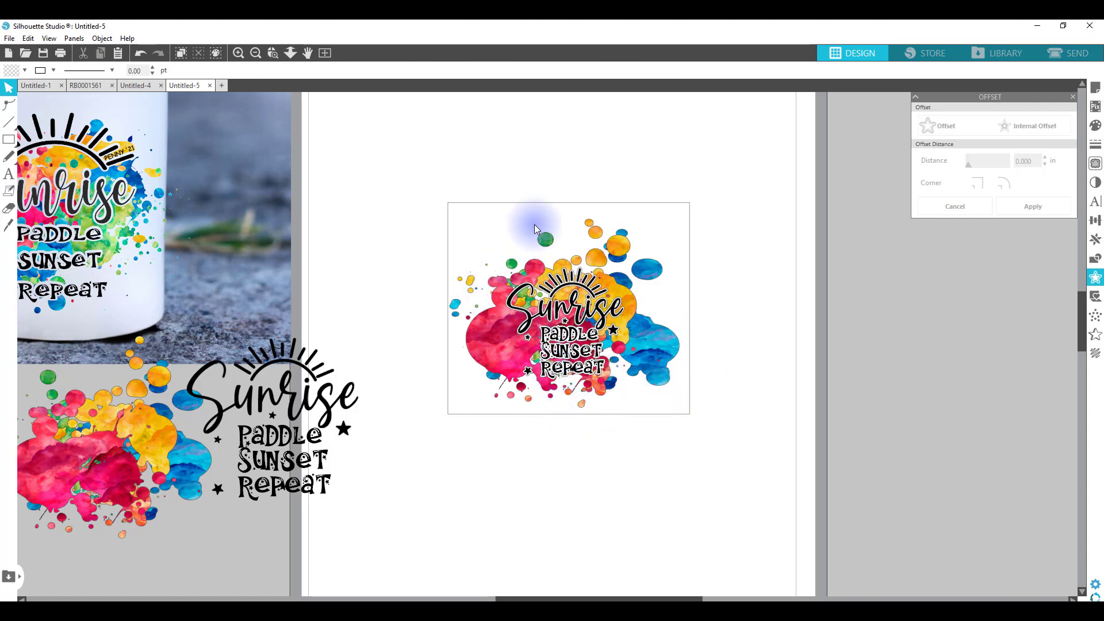
pyautogui.moveTo(554, 203); pyautogui.dragTo(550, 208)
pyautogui.click(756, 426)
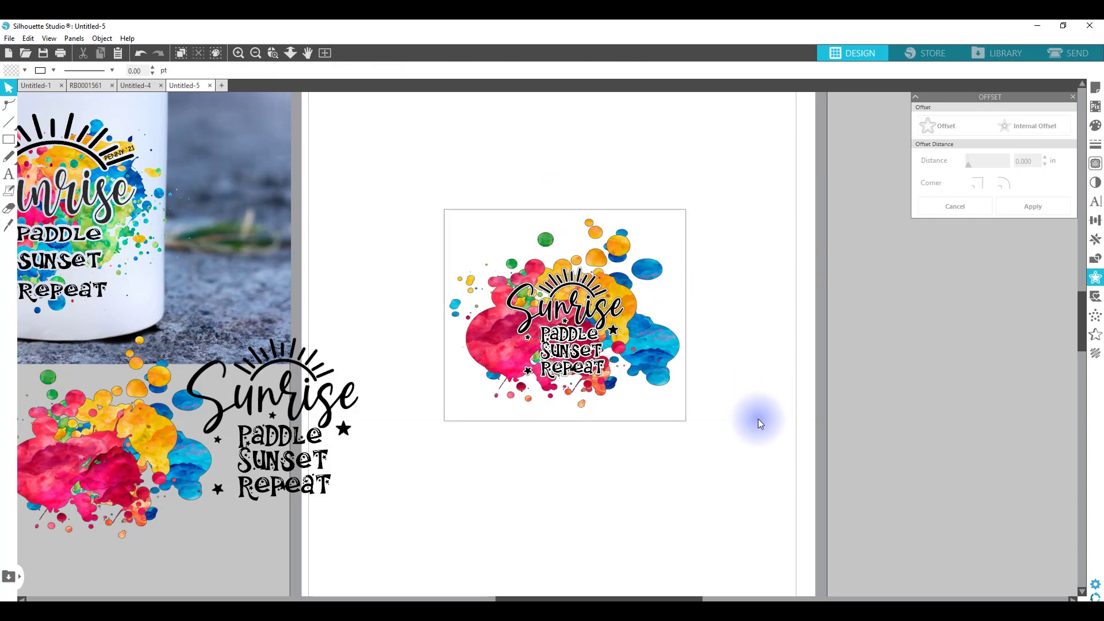
# Add a text object containing the designer's name near the blue splatter and shift it left over the artwork.
pyautogui.click(275, 56)
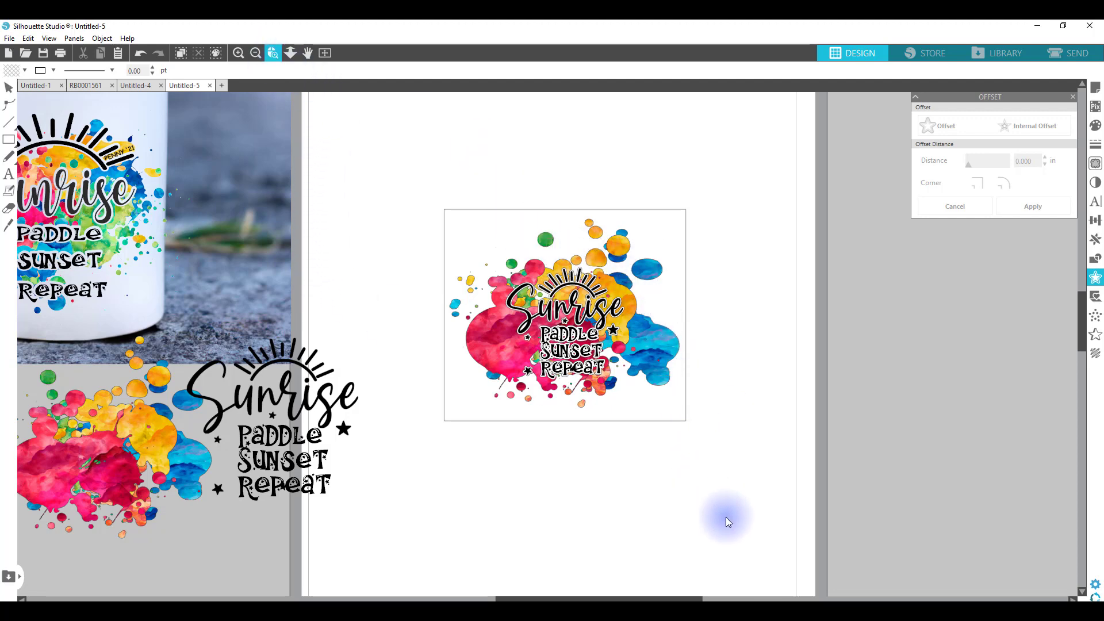
pyautogui.moveTo(464, 243); pyautogui.dragTo(684, 384)
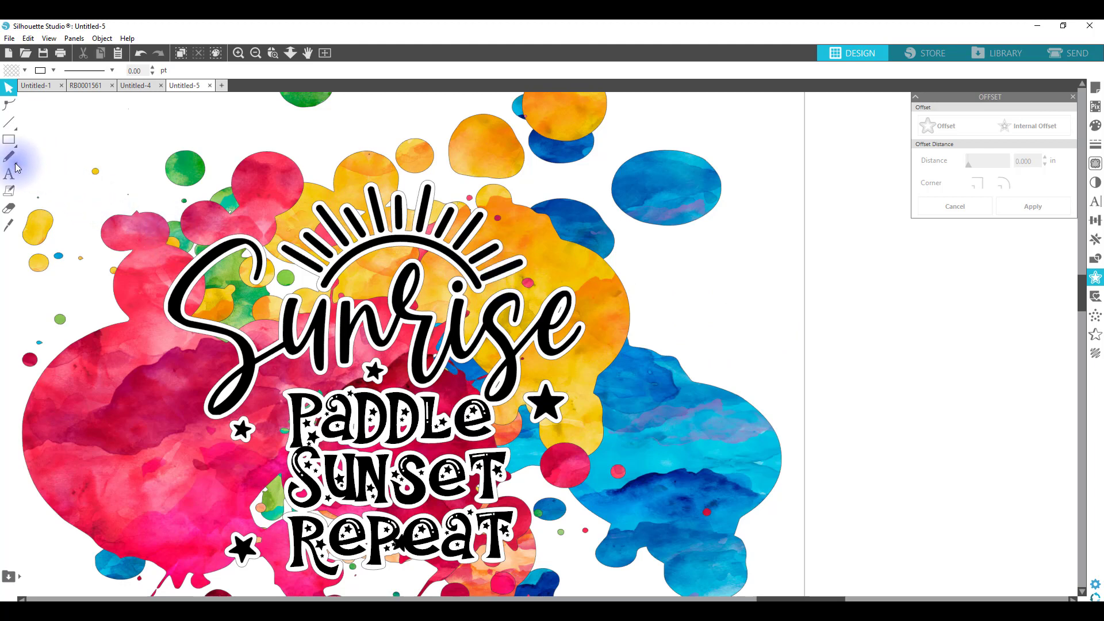
pyautogui.click(7, 178)
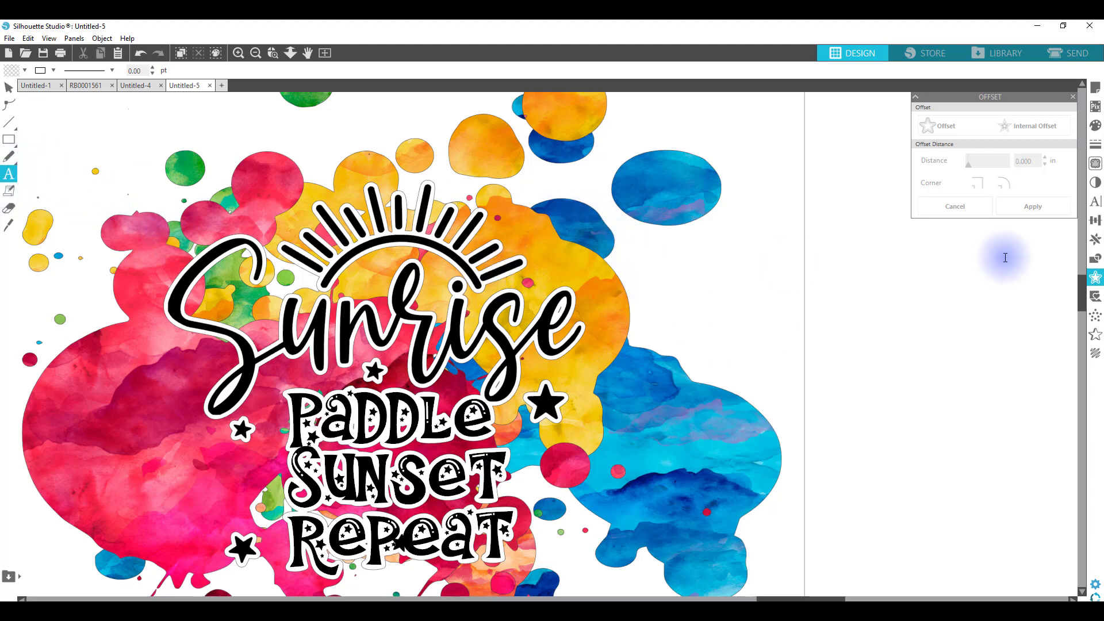
pyautogui.click(650, 278)
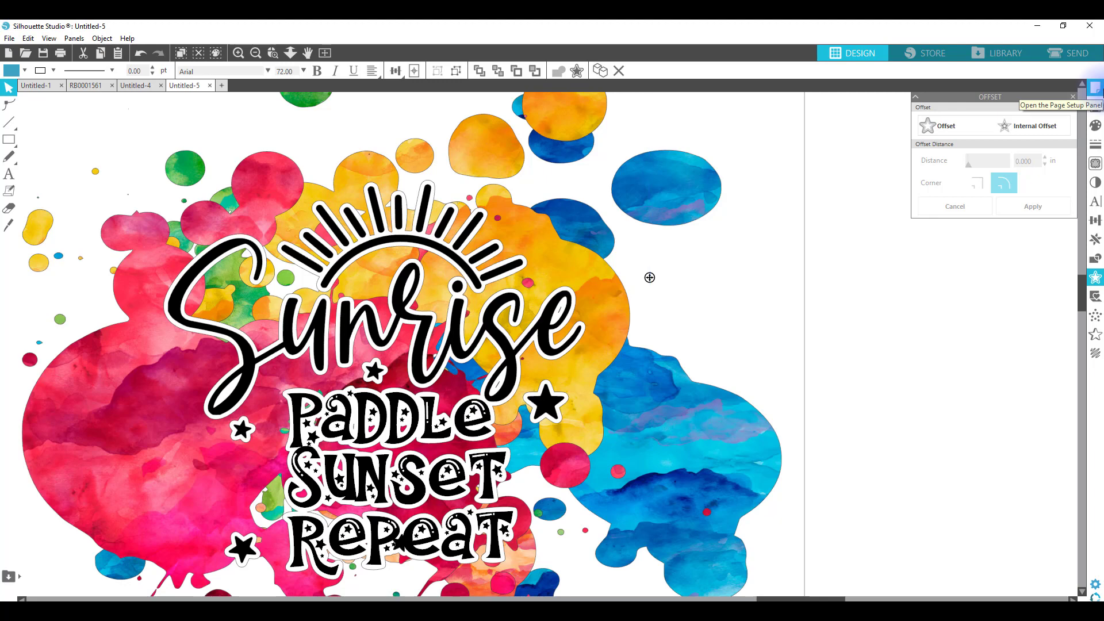
pyautogui.write('Robi')
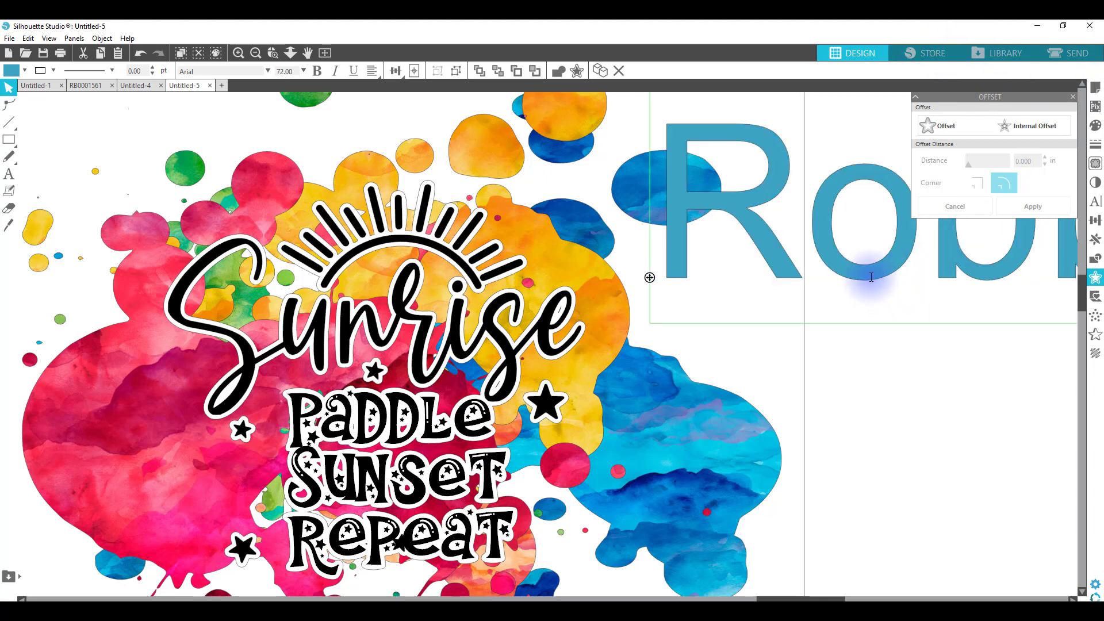
pyautogui.click(899, 345)
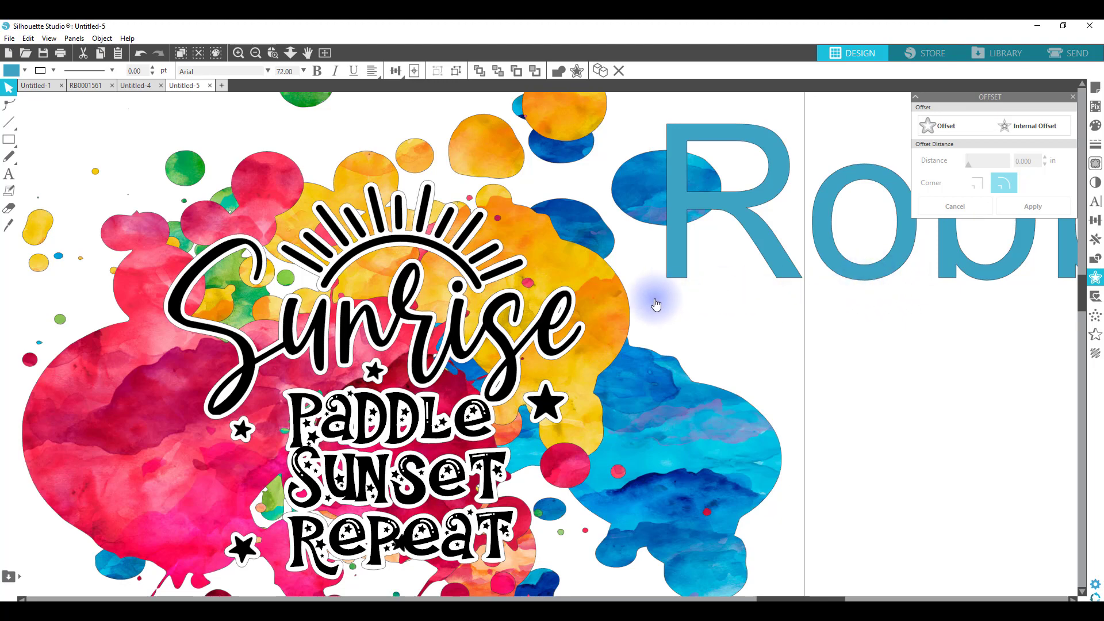
pyautogui.moveTo(872, 276); pyautogui.dragTo(655, 300)
# Try the Corbel font on the name text and set it back to Arial.
pyautogui.click(883, 300)
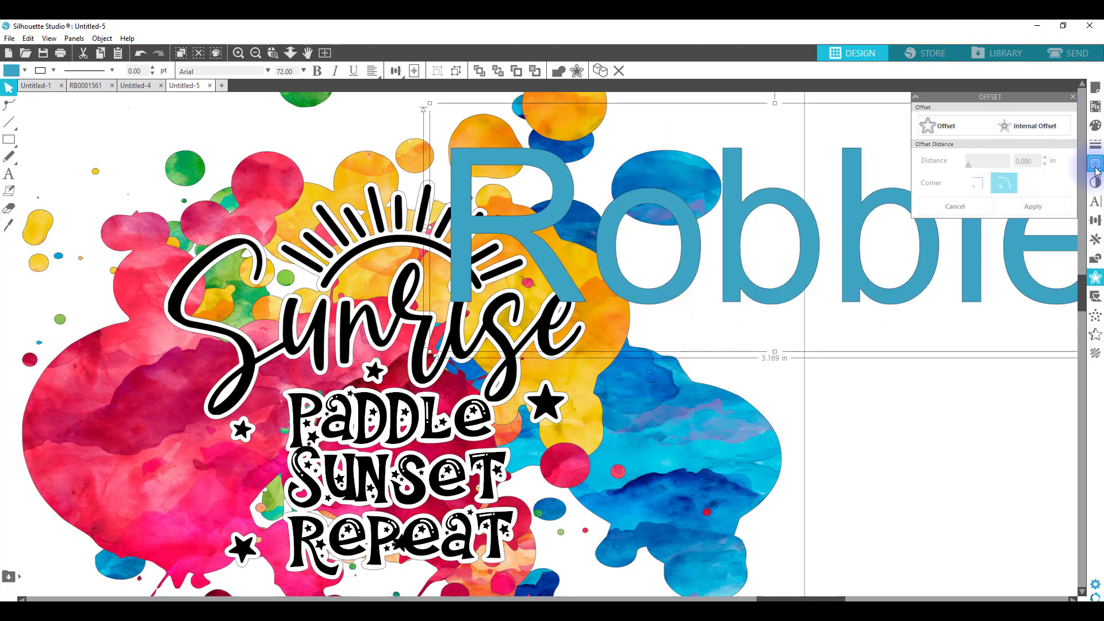
pyautogui.click(1094, 203)
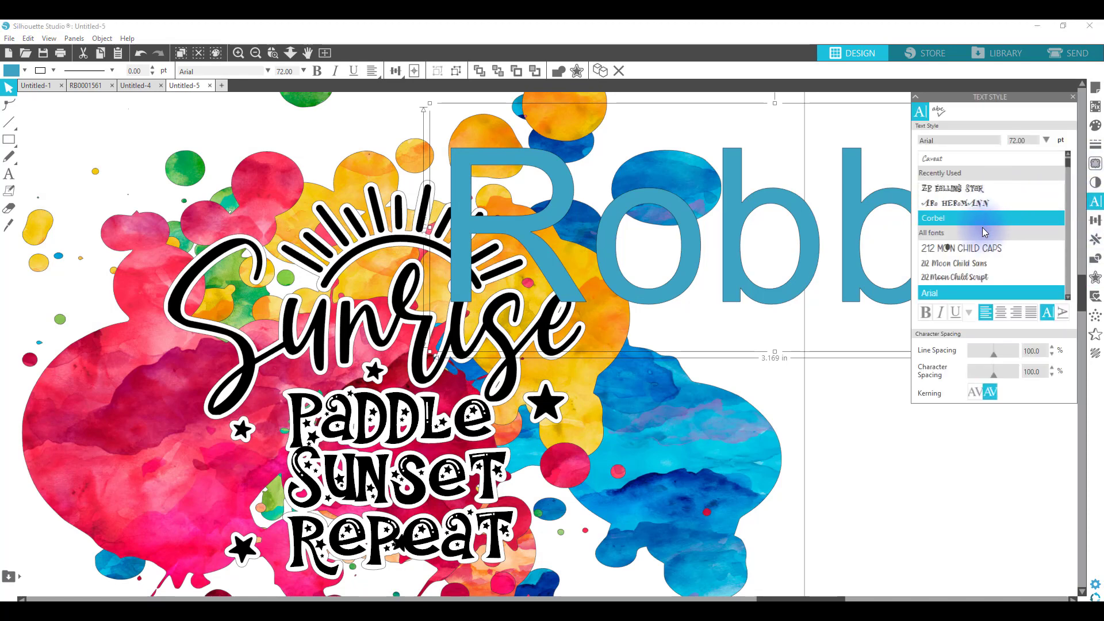
pyautogui.click(950, 218)
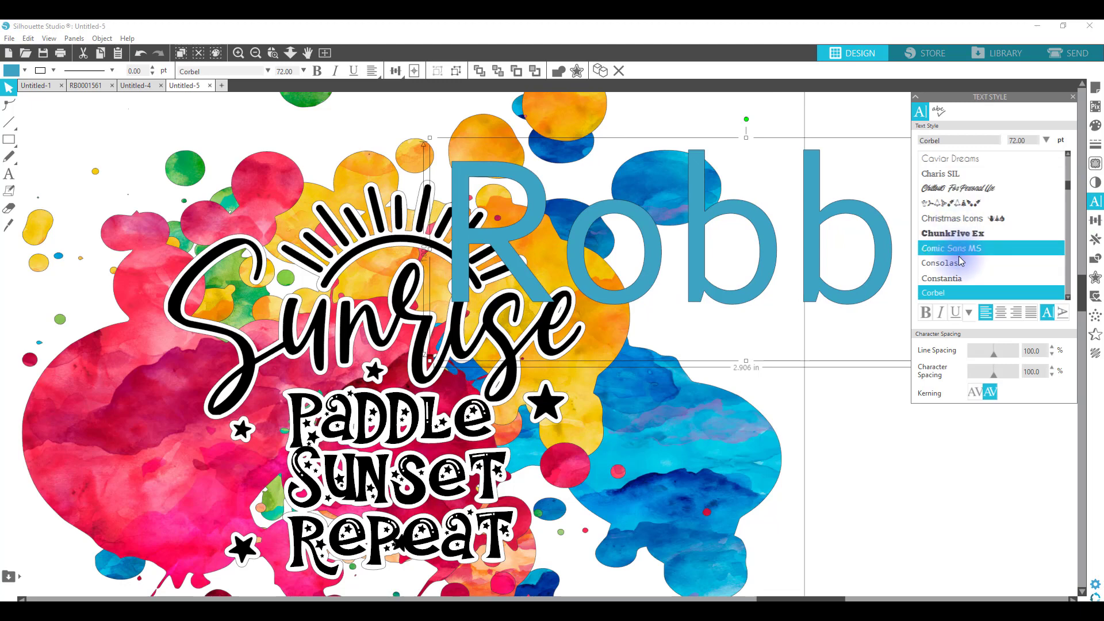
pyautogui.scroll(4, 958, 247)
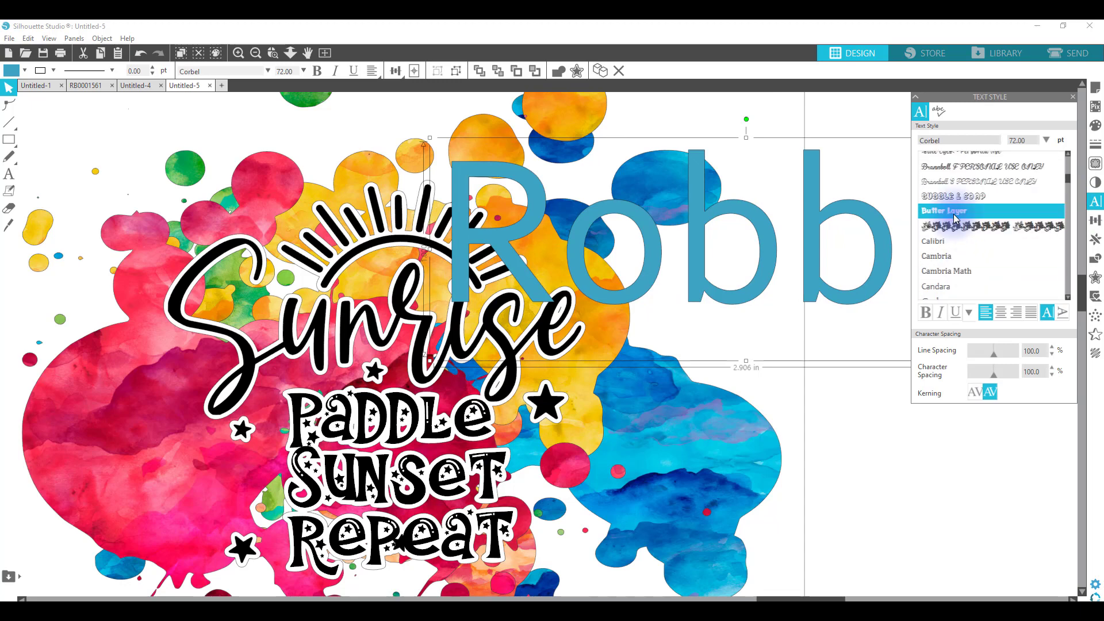
pyautogui.scroll(8, 954, 218)
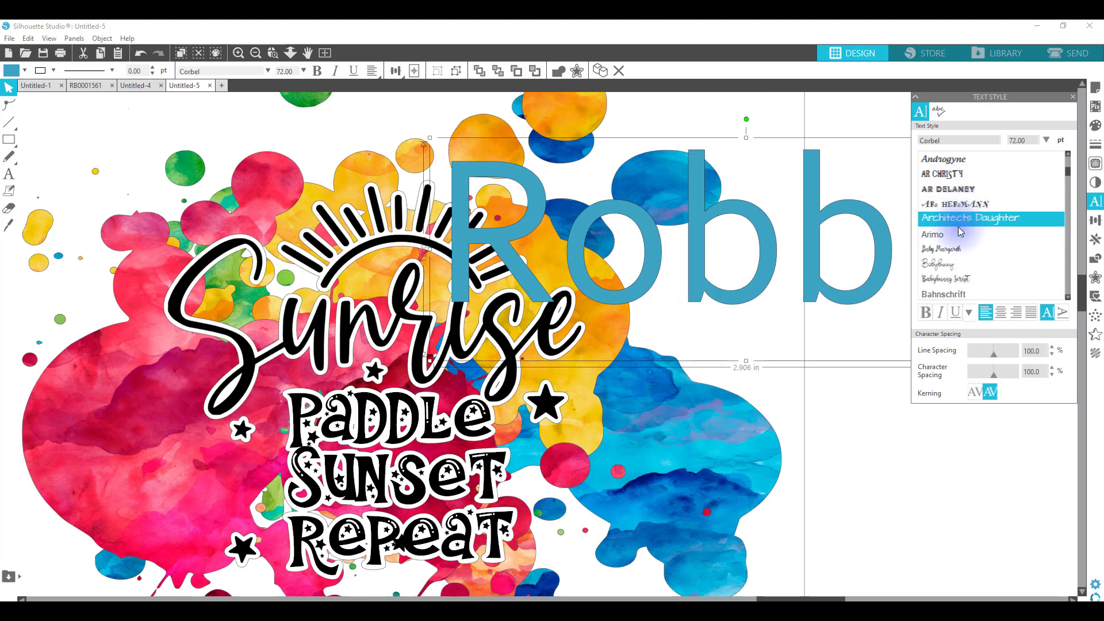
pyautogui.scroll(2, 958, 244)
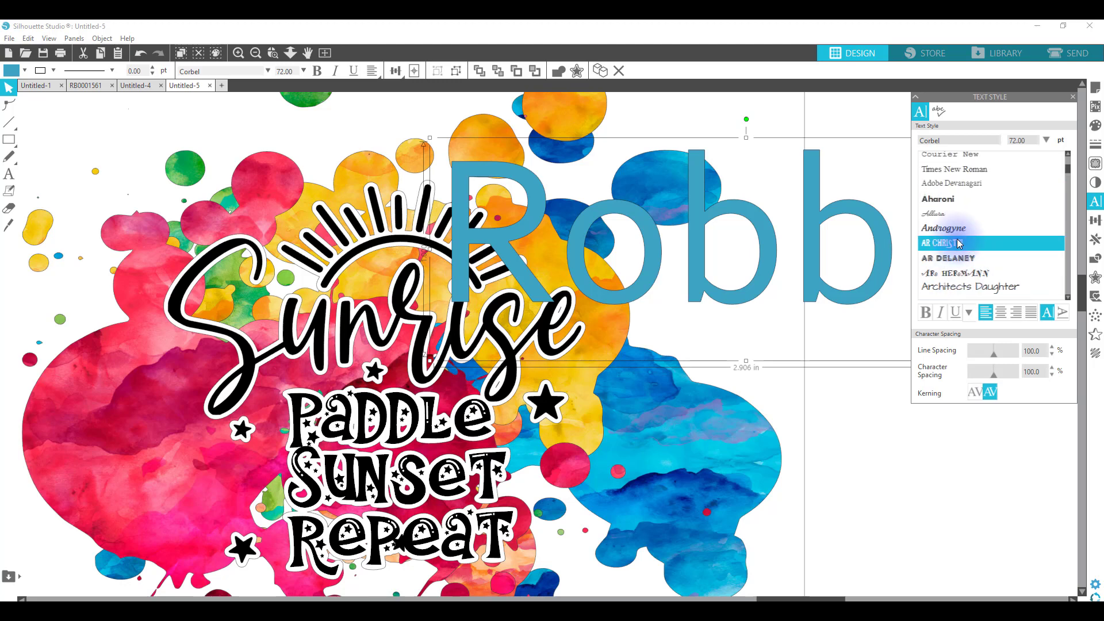
pyautogui.scroll(2, 961, 238)
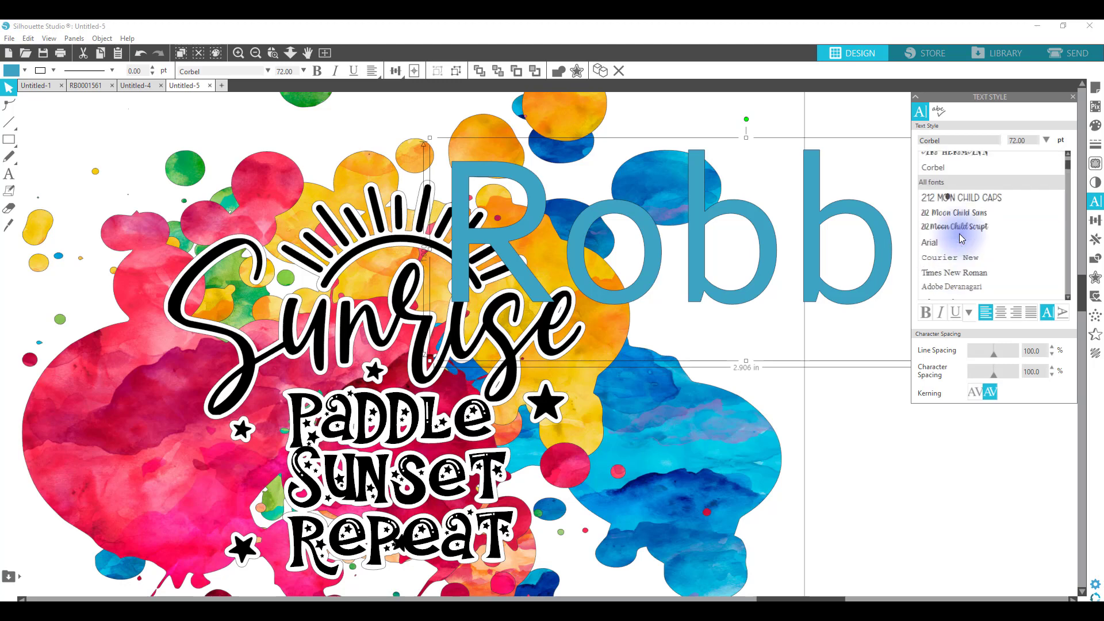
pyautogui.click(943, 248)
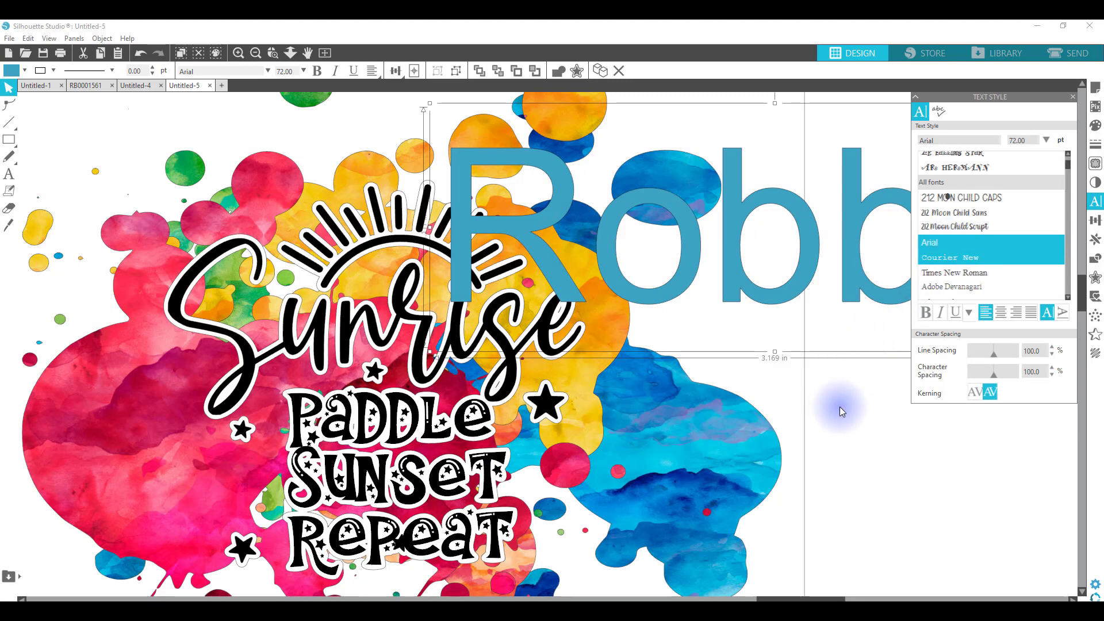
# Scale the name text down to 22.18 pt and place it in the blank space right of the splatter.
pyautogui.click(857, 426)
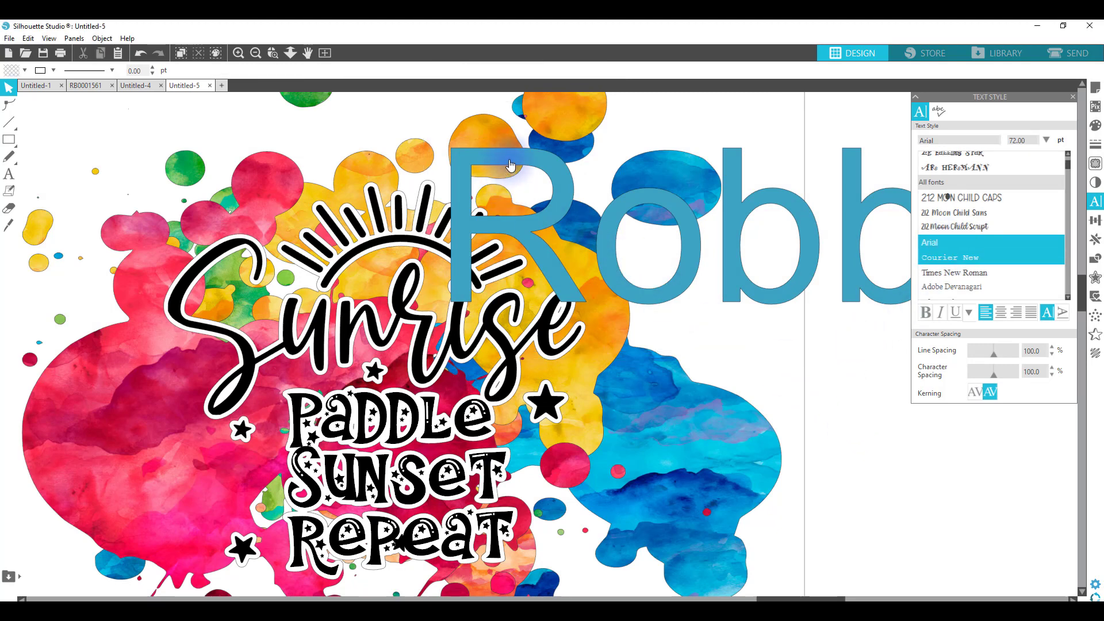
pyautogui.click(455, 160)
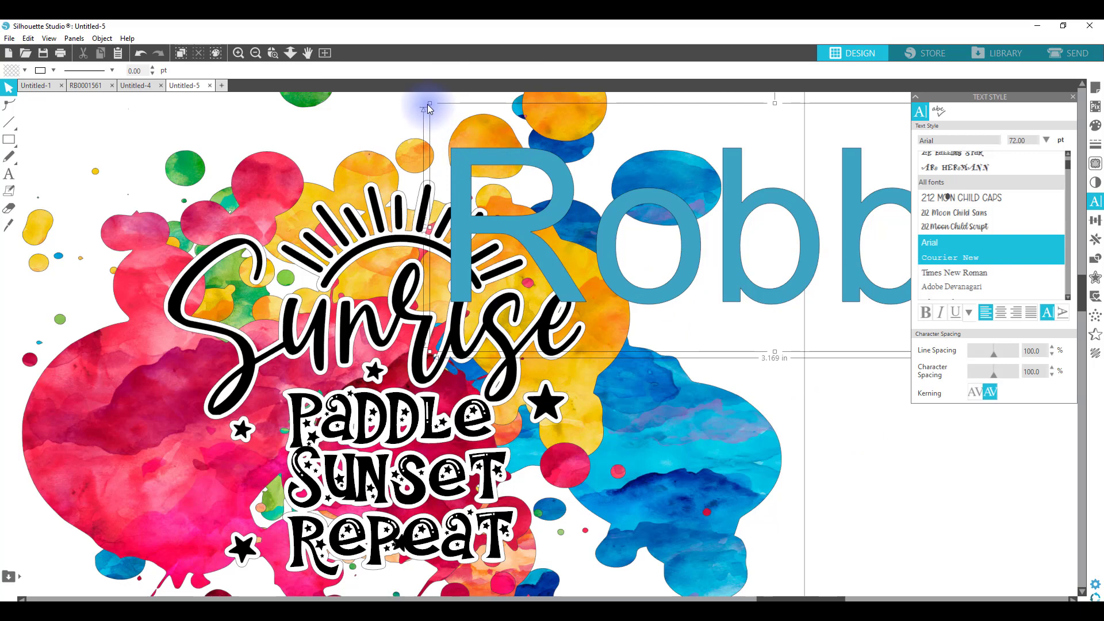
pyautogui.moveTo(429, 106); pyautogui.dragTo(920, 379)
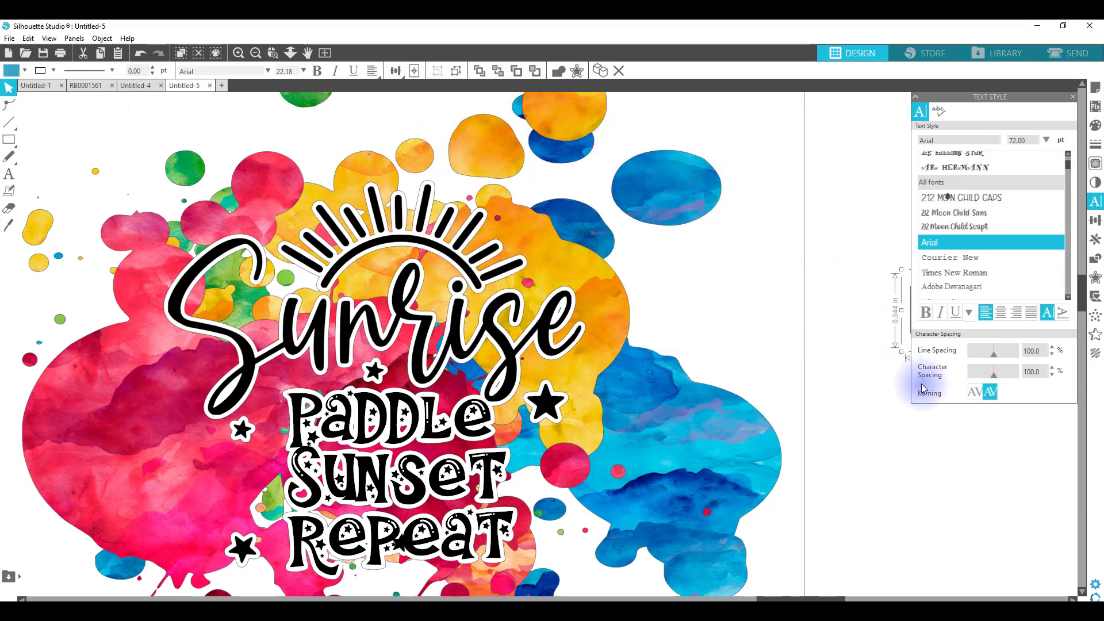
pyautogui.click(1073, 99)
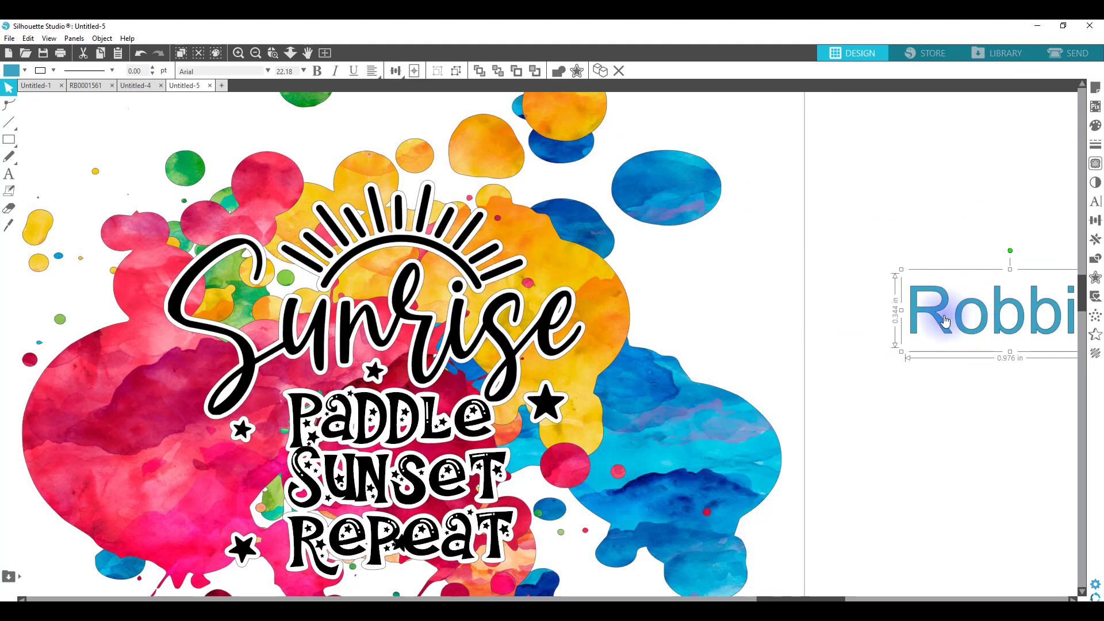
pyautogui.moveTo(919, 315); pyautogui.dragTo(777, 260)
# Retype the designer's name text in all capital letters.
pyautogui.doubleClick(896, 258)
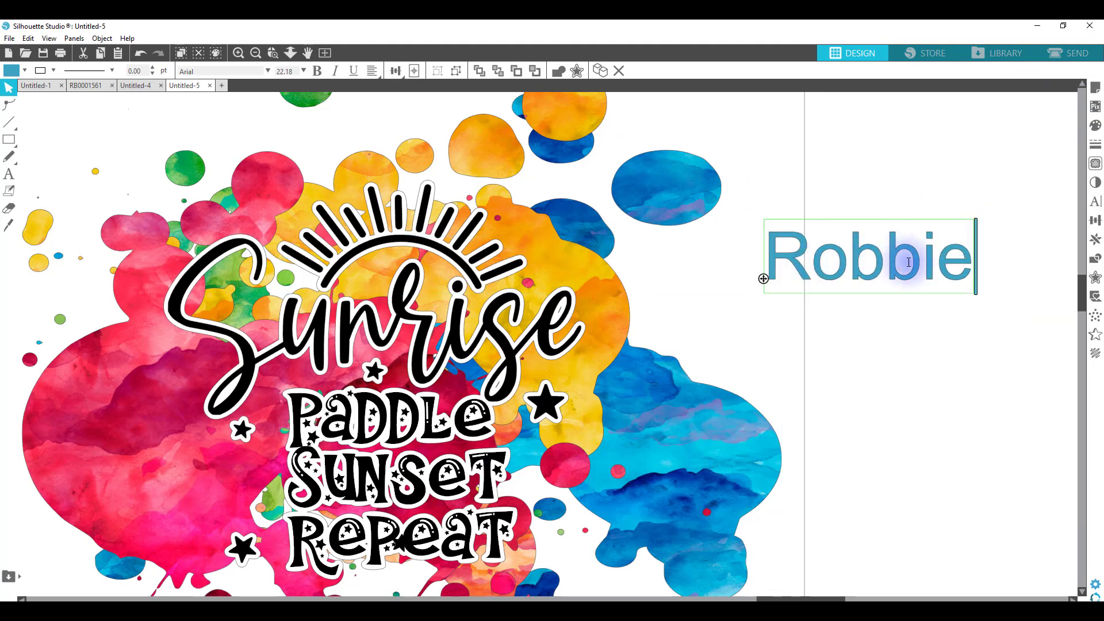
pyautogui.press('BackSpace')
pyautogui.press('BackSpace')
pyautogui.press('BackSpace')
pyautogui.press('BackSpace')
pyautogui.press('BackSpace')
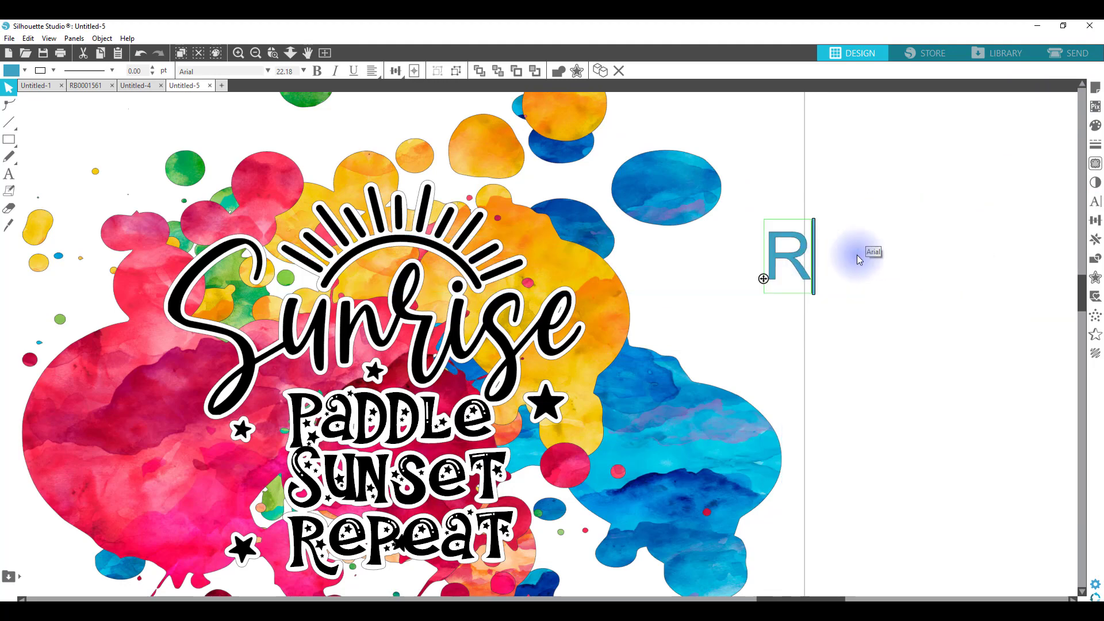
pyautogui.write('OBBIE')
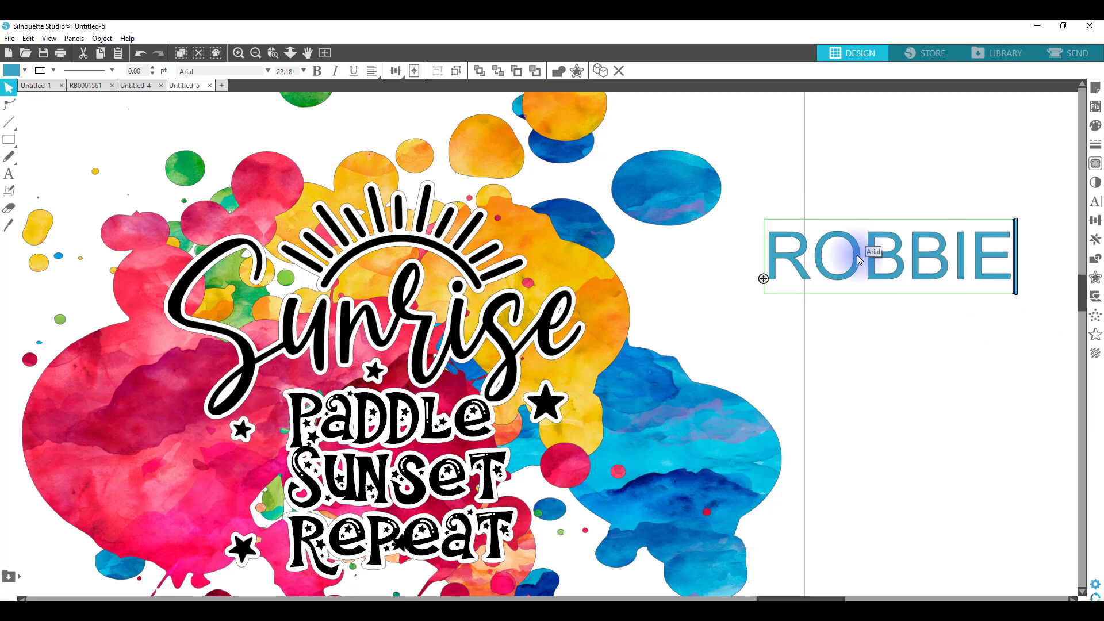
pyautogui.click(801, 294)
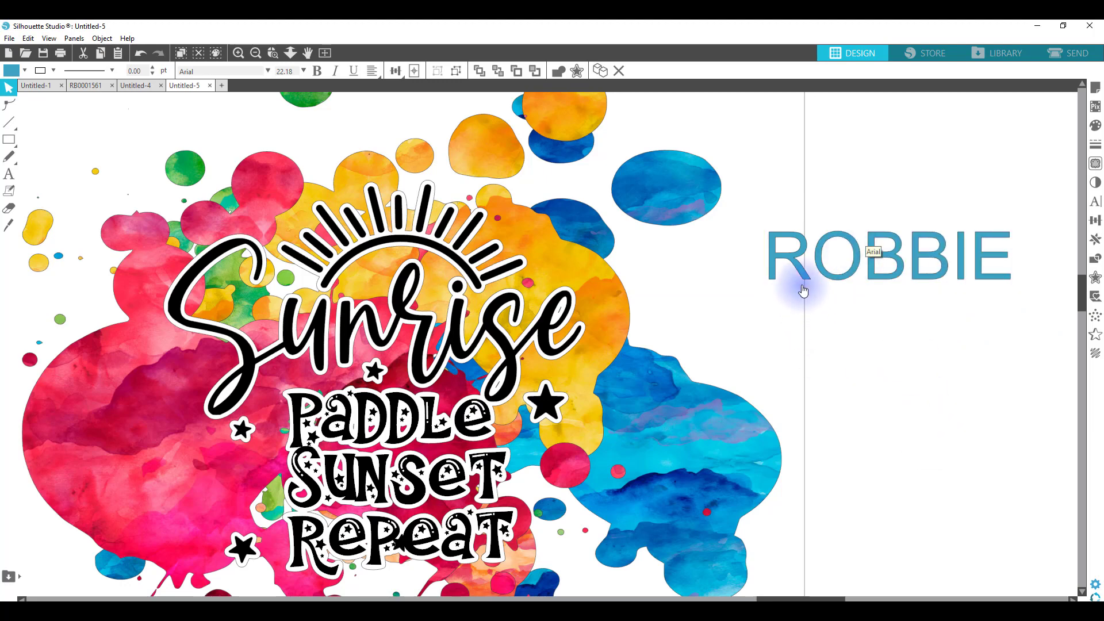
# Shrink the name text to about 0.132 in wide, then fill it with black and choose a line colour.
pyautogui.click(856, 275)
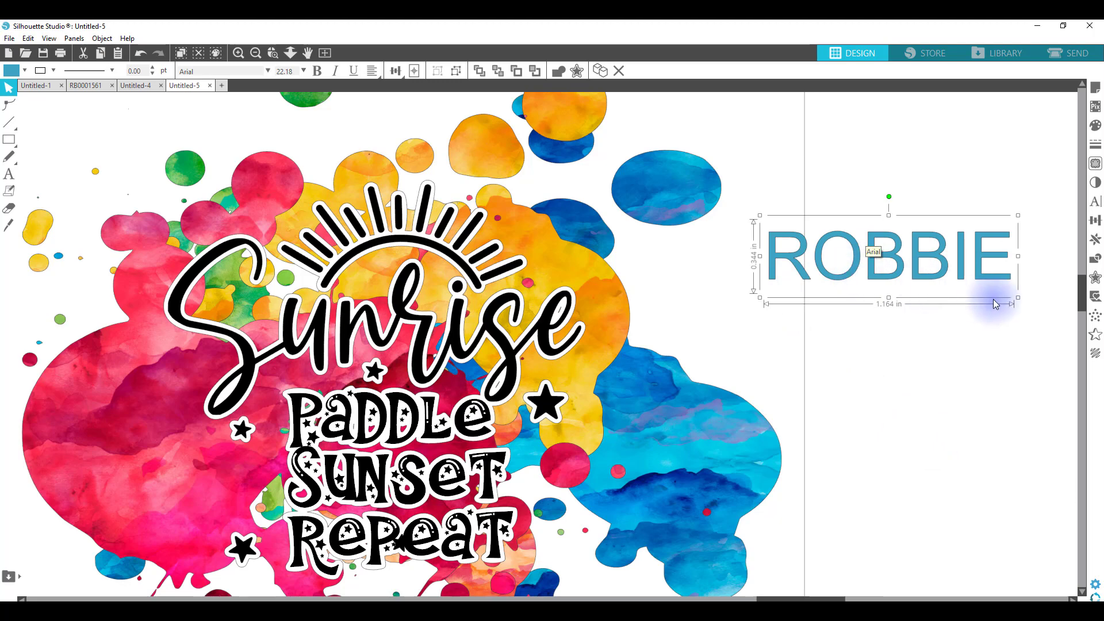
pyautogui.moveTo(1017, 298); pyautogui.dragTo(804, 207)
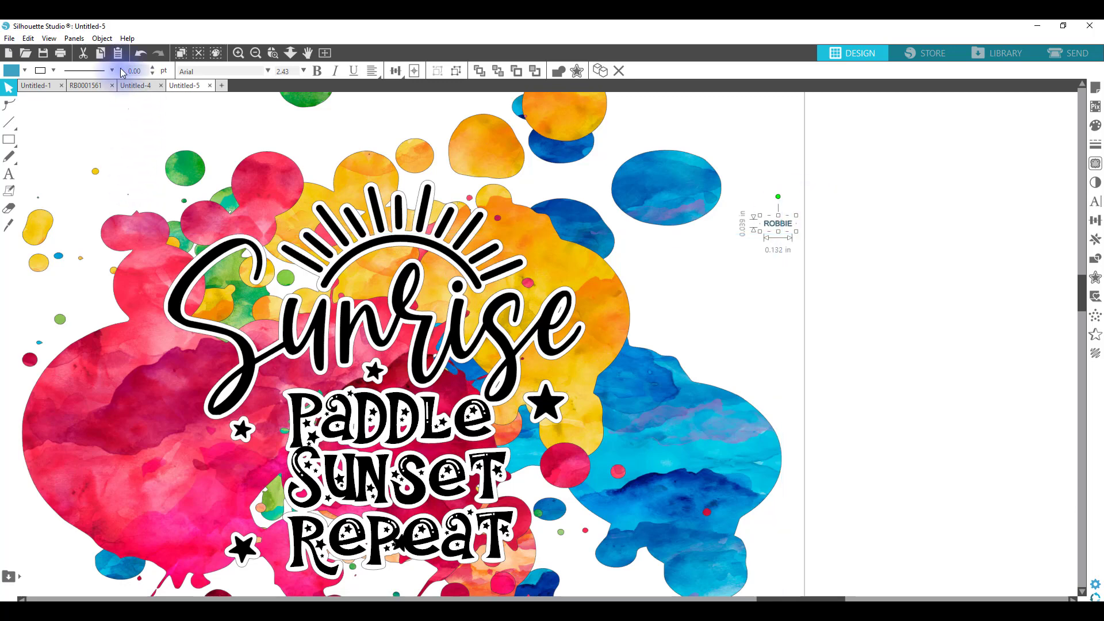
pyautogui.click(13, 72)
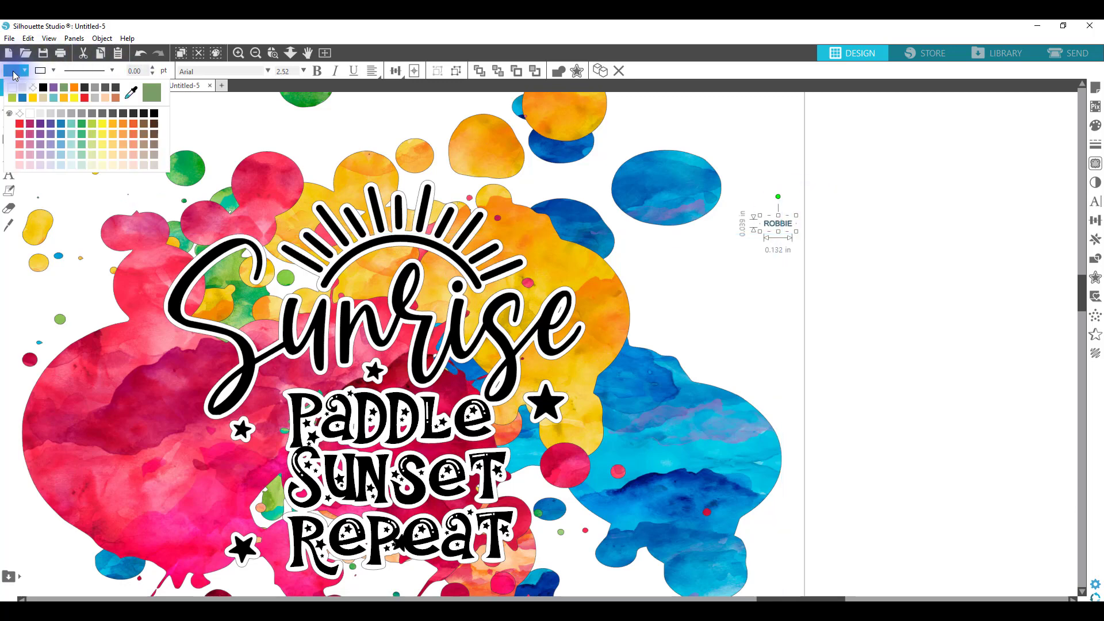
pyautogui.click(43, 88)
pyautogui.click(53, 70)
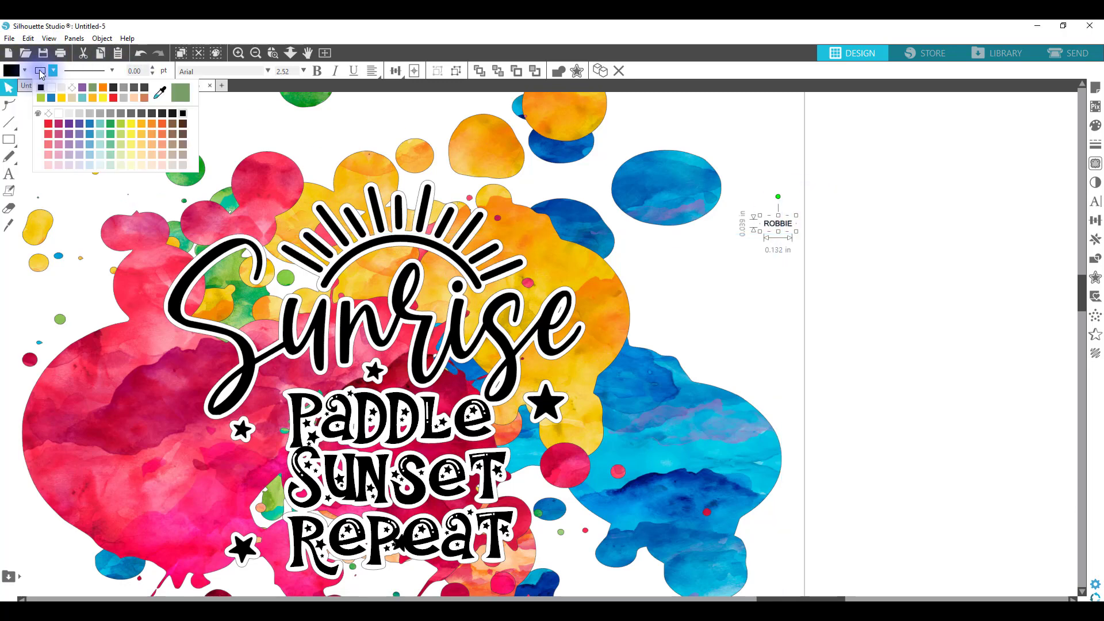
pyautogui.click(91, 99)
# Place the tiny name between the sun's lowest right-hand rays, angled to match them, and append the year 21.
pyautogui.click(764, 233)
pyautogui.moveTo(763, 230); pyautogui.dragTo(506, 267)
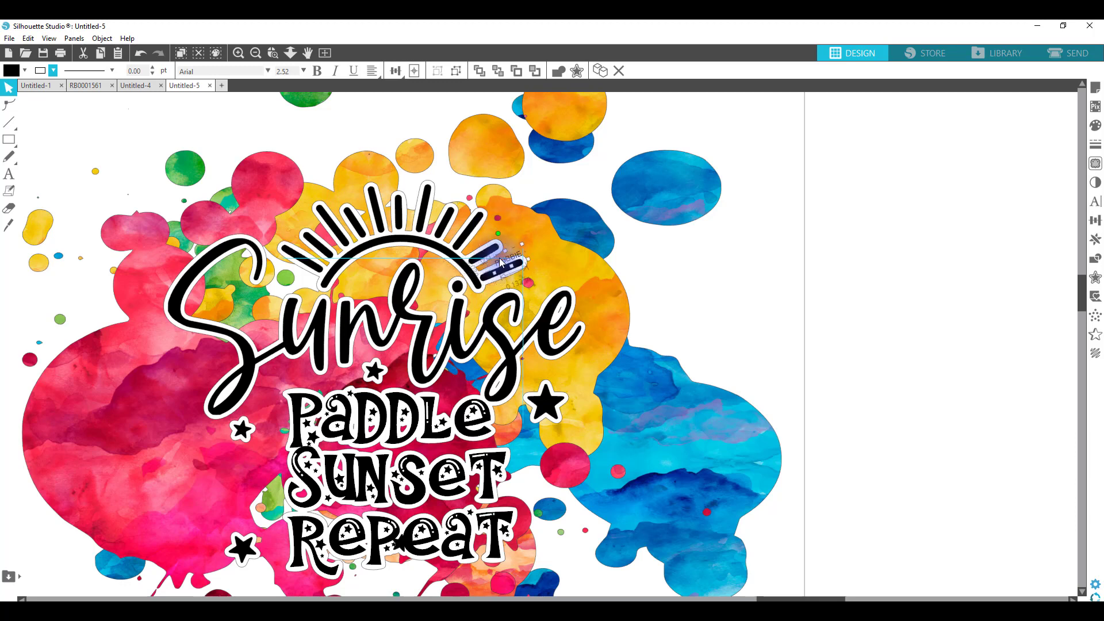
pyautogui.moveTo(499, 263); pyautogui.dragTo(485, 262)
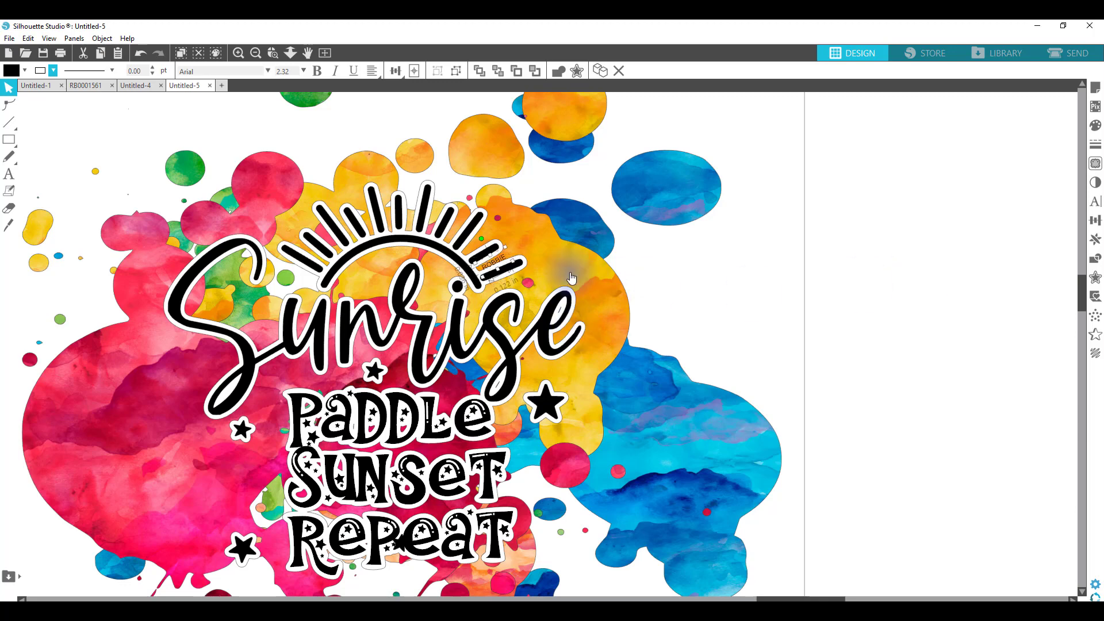
pyautogui.moveTo(515, 256); pyautogui.dragTo(502, 262)
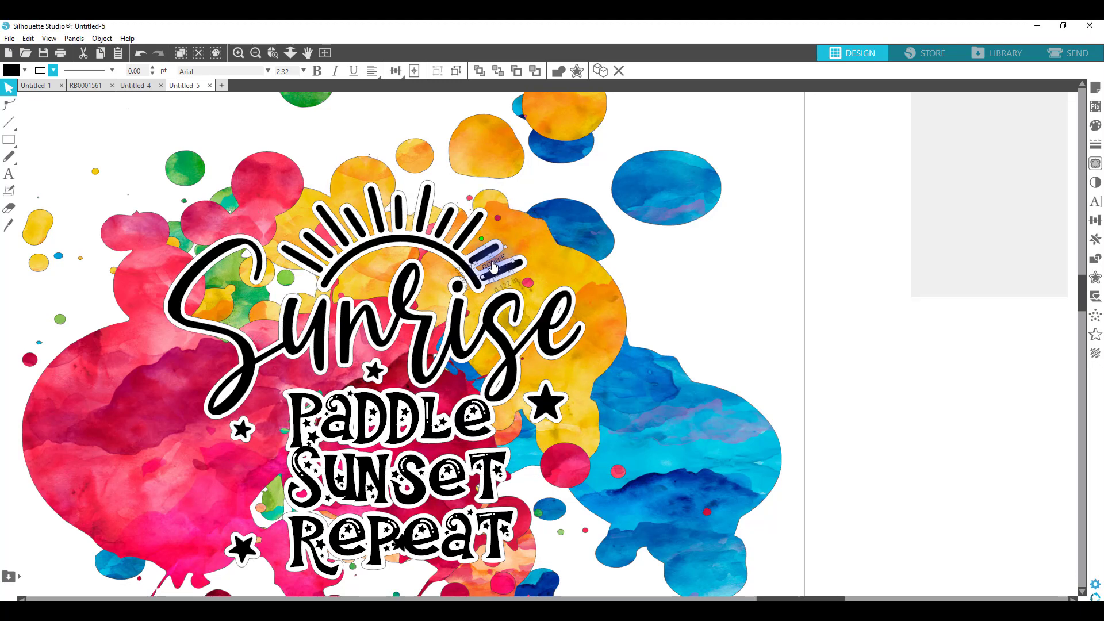
pyautogui.doubleClick(488, 268)
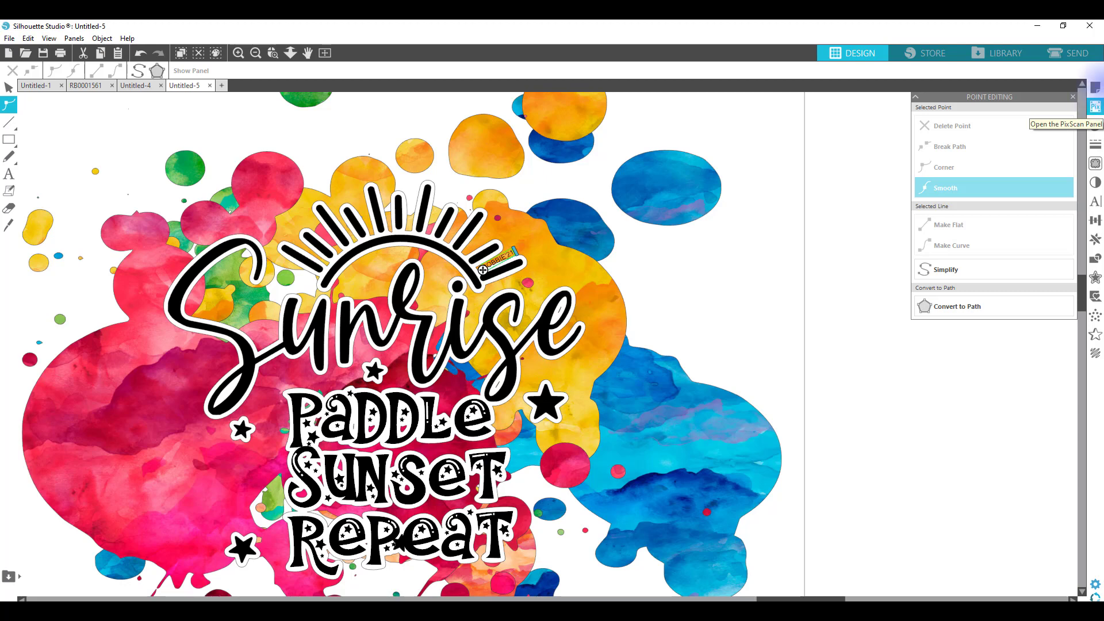
pyautogui.click(875, 240)
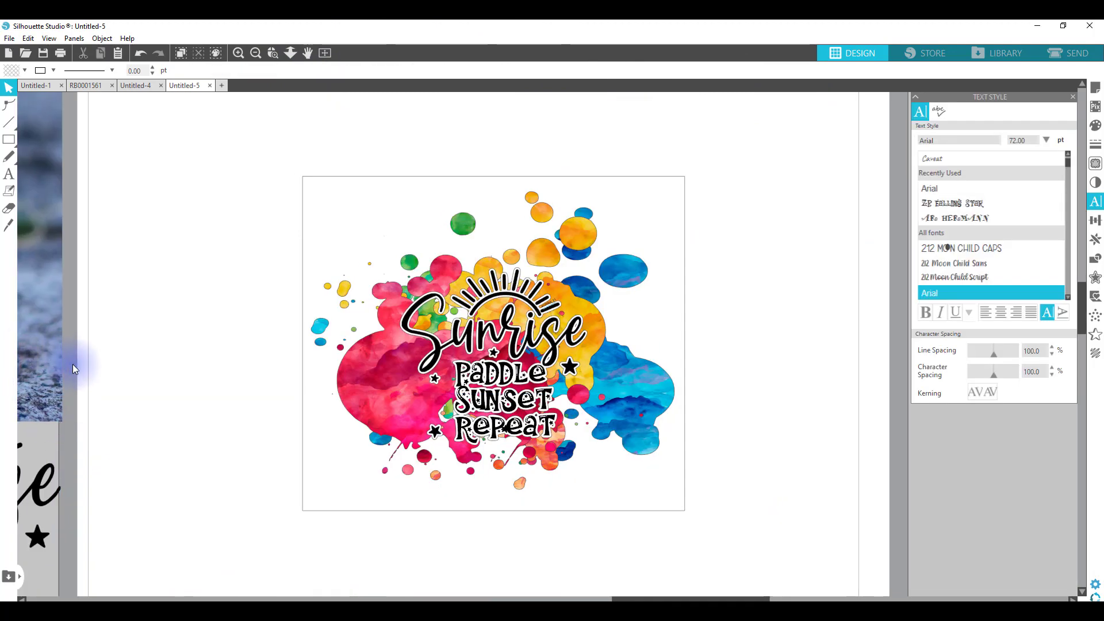
# Group the whole design with its surrounding rectangle and scale it down to about 2.805 × 2.454 in.
pyautogui.moveTo(749, 508); pyautogui.dragTo(261, 154)
pyautogui.rightClick(568, 401)
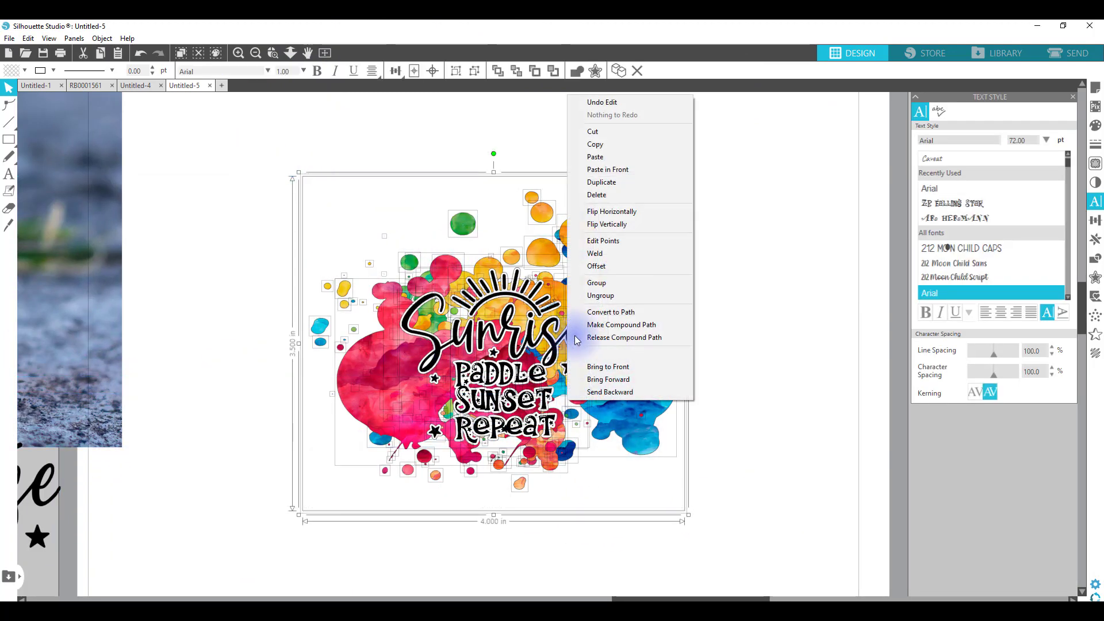
pyautogui.click(597, 284)
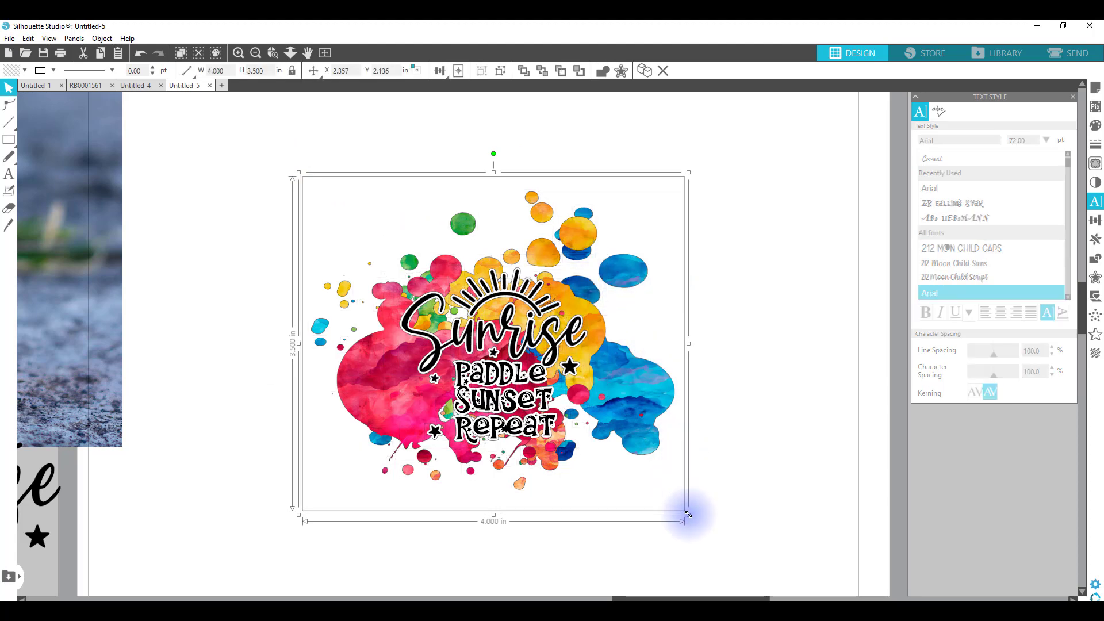
pyautogui.moveTo(688, 514); pyautogui.dragTo(574, 414)
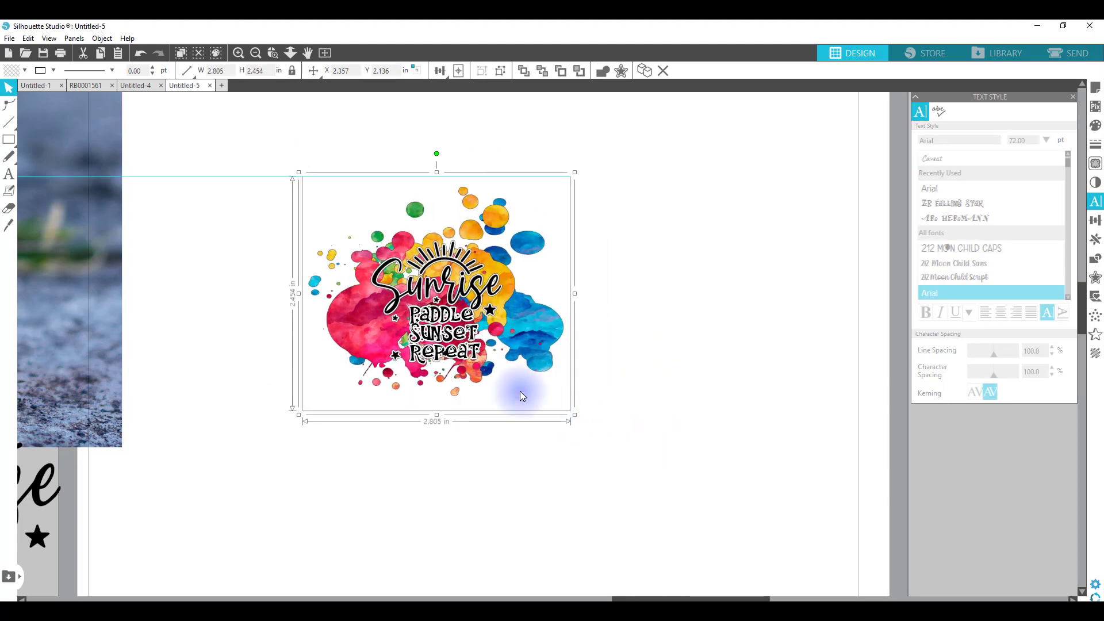
# Bring the mug mockup onto the page with the small design over its handle, and ungroup the mockup.
pyautogui.moveTo(90, 345); pyautogui.dragTo(763, 430)
pyautogui.moveTo(365, 291); pyautogui.dragTo(217, 365)
pyautogui.moveTo(440, 294); pyautogui.dragTo(513, 315)
pyautogui.rightClick(513, 315)
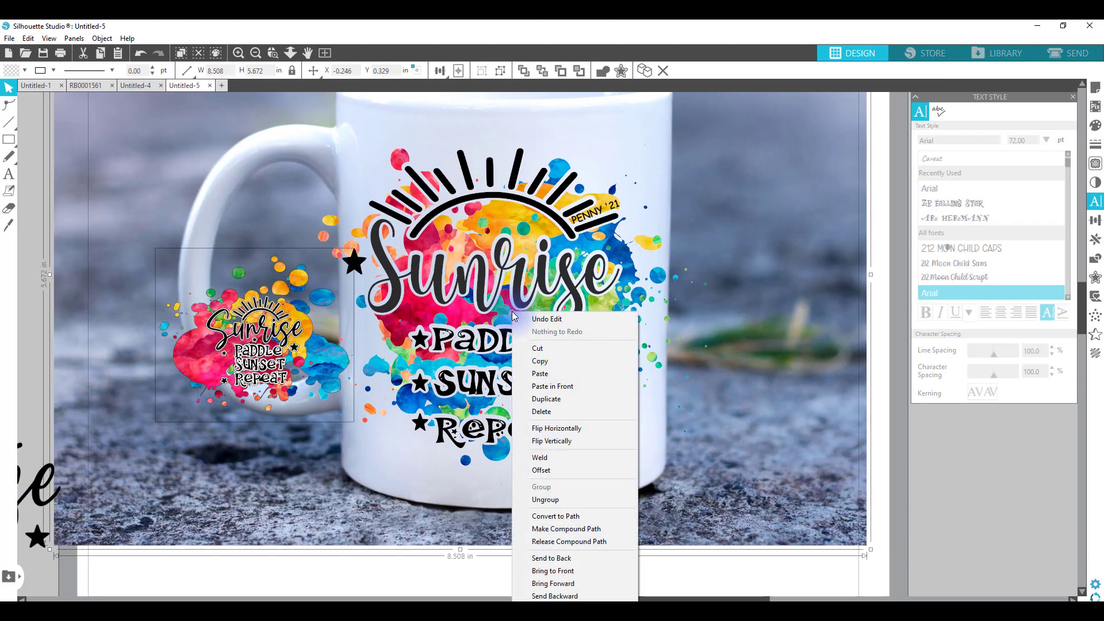
pyautogui.click(545, 500)
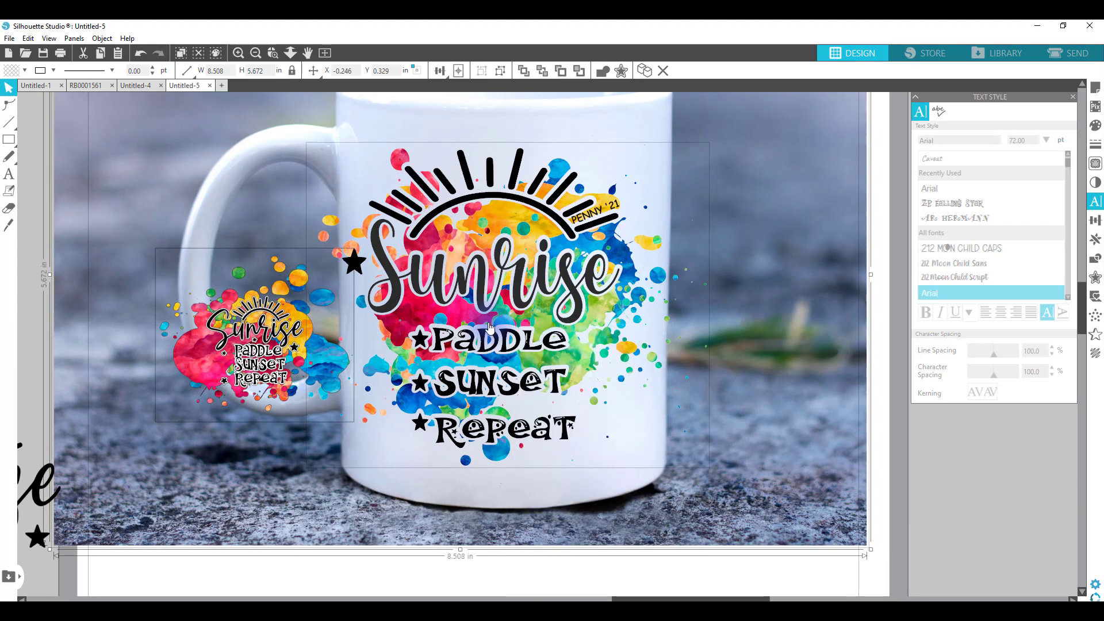
# Separate the original Sunrise artwork from the mug photo and move it off the page to the right.
pyautogui.click(483, 324)
pyautogui.moveTo(518, 333)
pyautogui.mouseDown()
pyautogui.moveTo(541, 342)
pyautogui.moveTo(513, 337)
pyautogui.mouseUp()
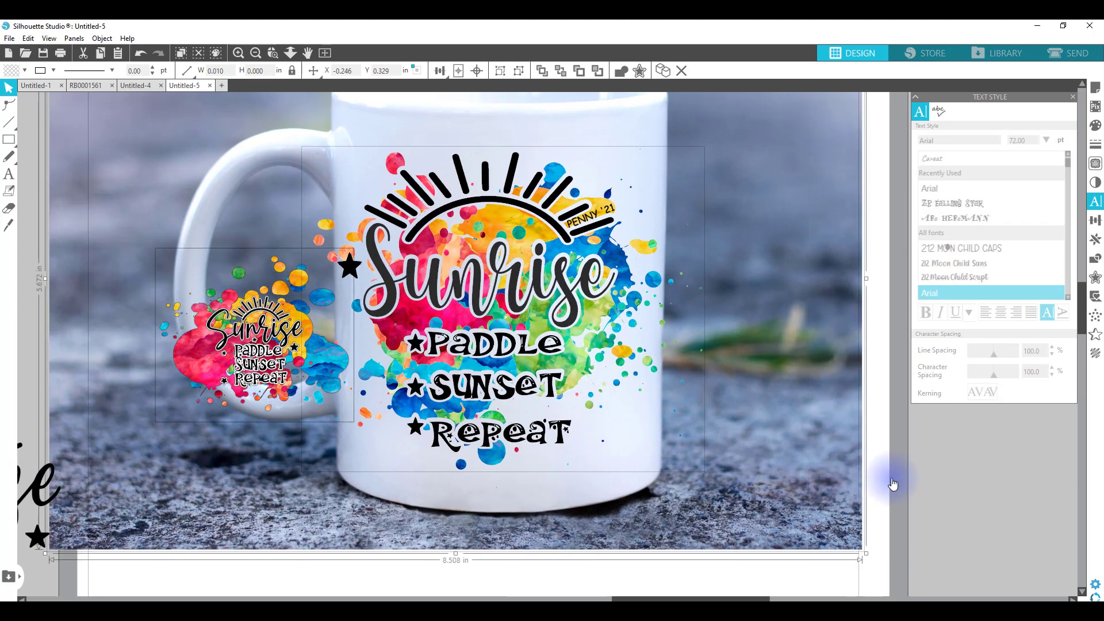
pyautogui.click(943, 469)
pyautogui.click(539, 358)
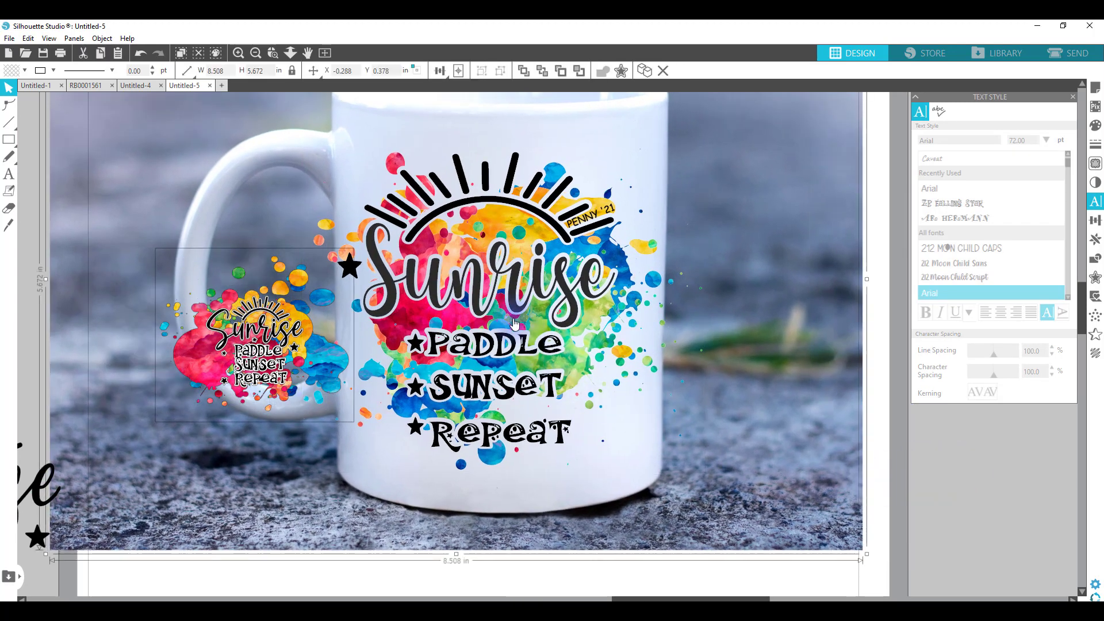
pyautogui.moveTo(510, 326); pyautogui.dragTo(1087, 506)
# Position the grouped design on the blank mug and set its size to 4 × 3.5 in.
pyautogui.moveTo(268, 357); pyautogui.dragTo(469, 241)
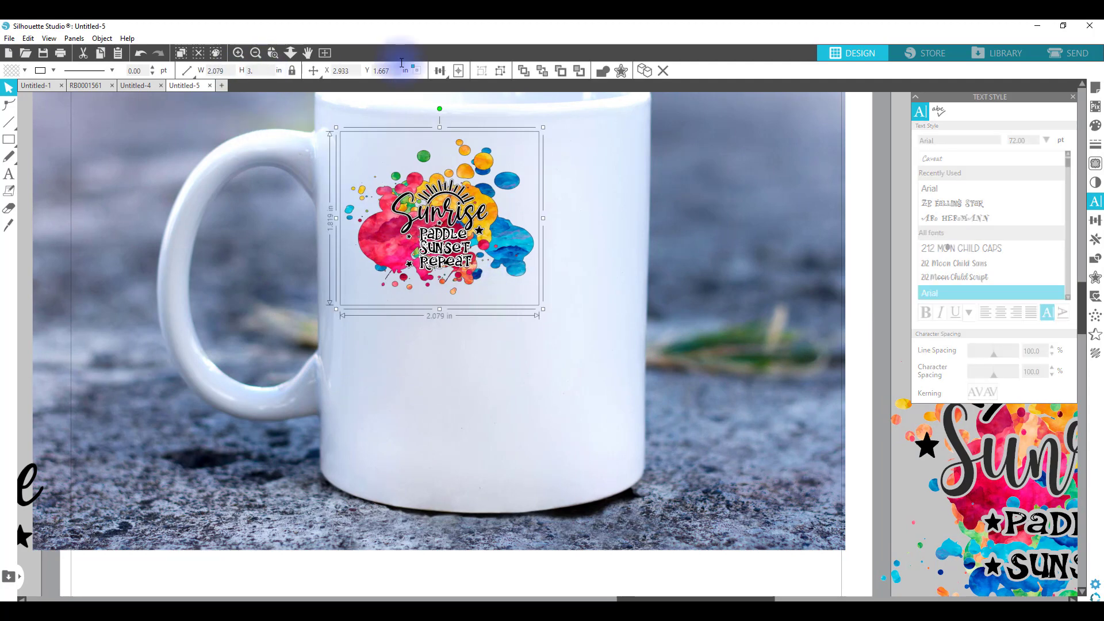
pyautogui.press('Return')
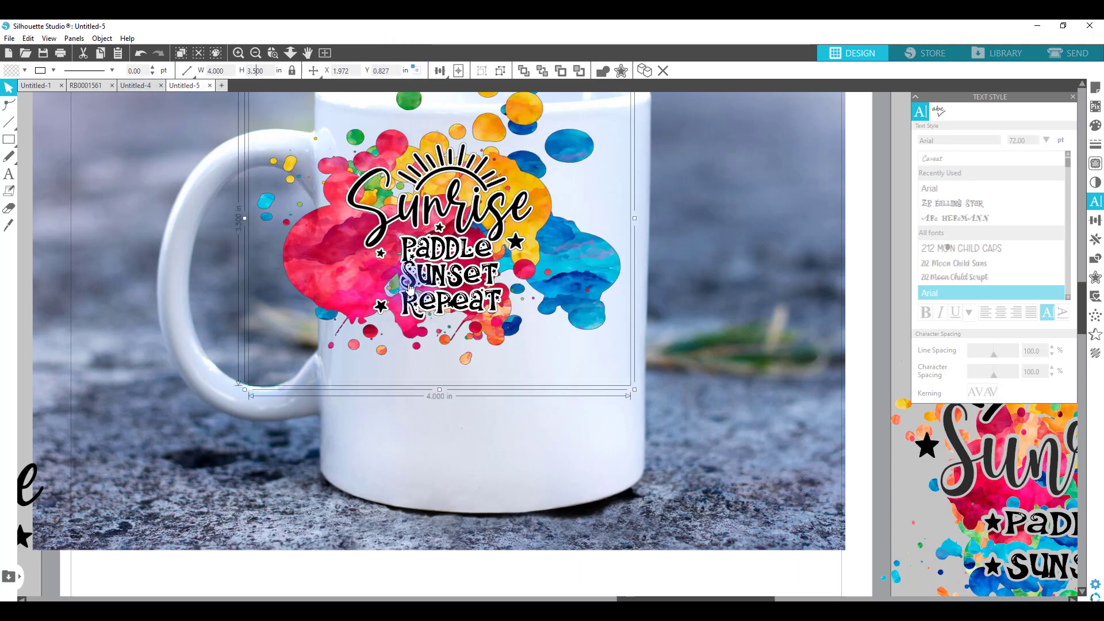
pyautogui.moveTo(410, 288); pyautogui.dragTo(427, 340)
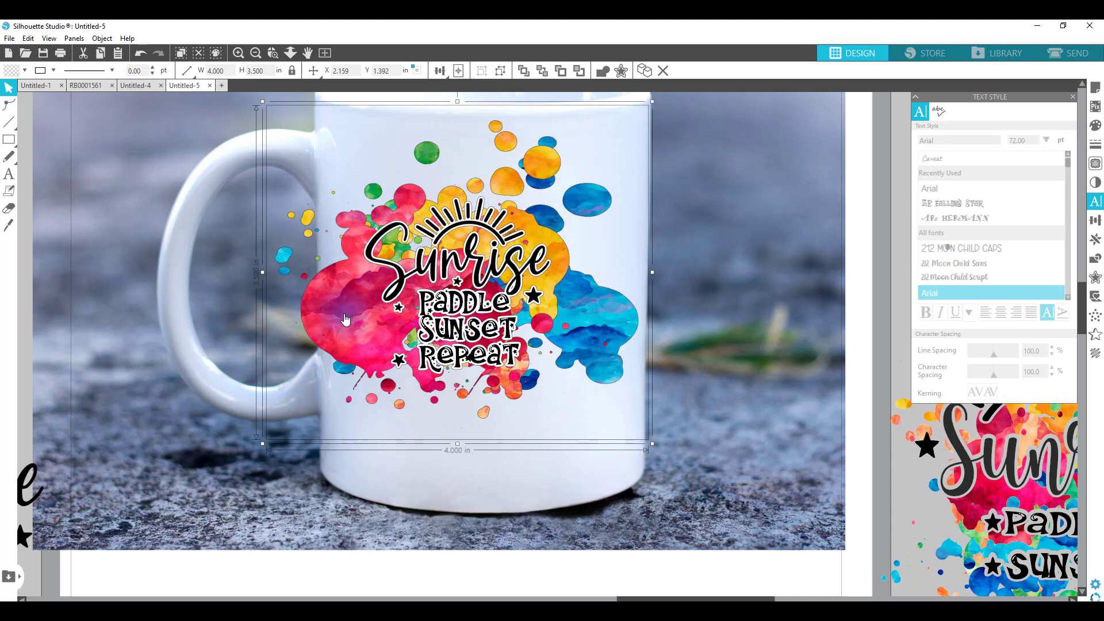
pyautogui.rightClick(408, 492)
pyautogui.click(361, 489)
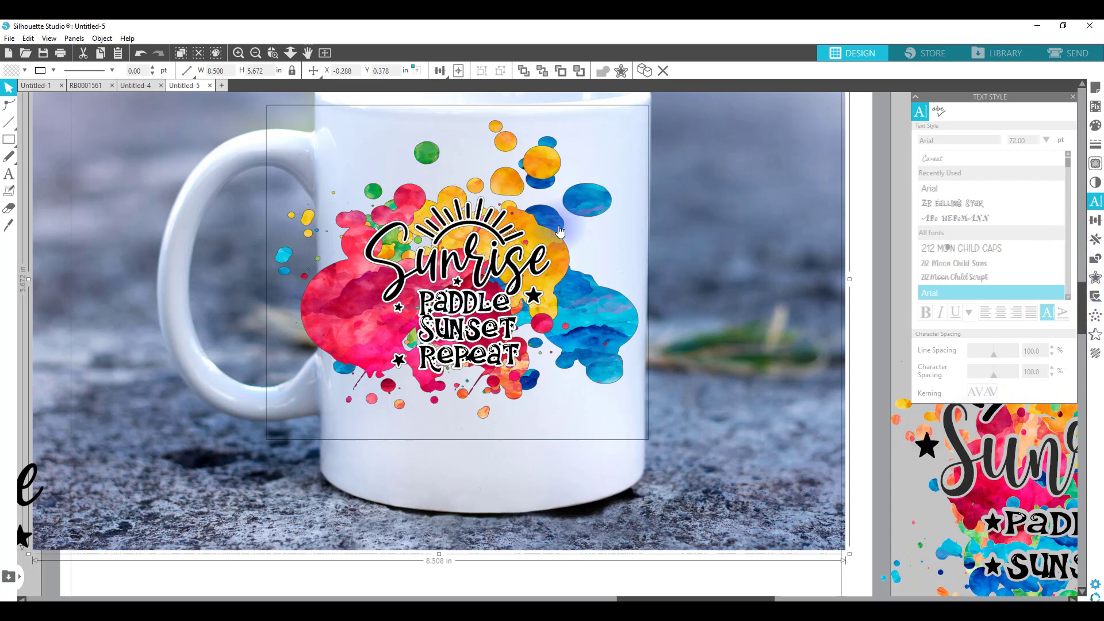
pyautogui.moveTo(475, 337); pyautogui.dragTo(483, 337)
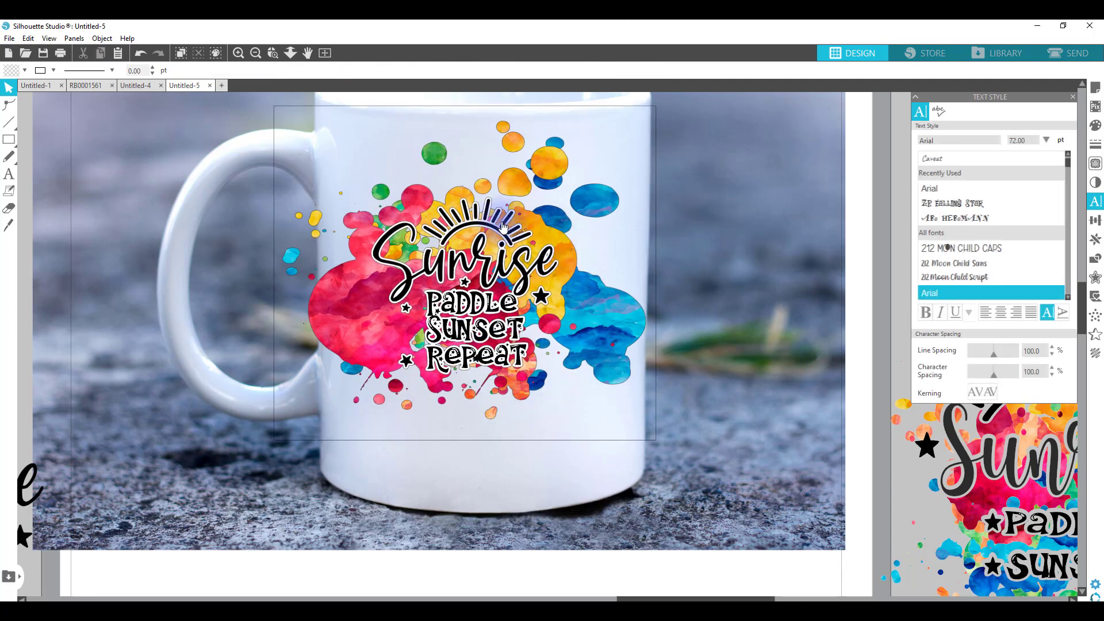
# Remove the mug photo and the rectangle around the design, and regroup the remaining artwork.
pyautogui.click(105, 147)
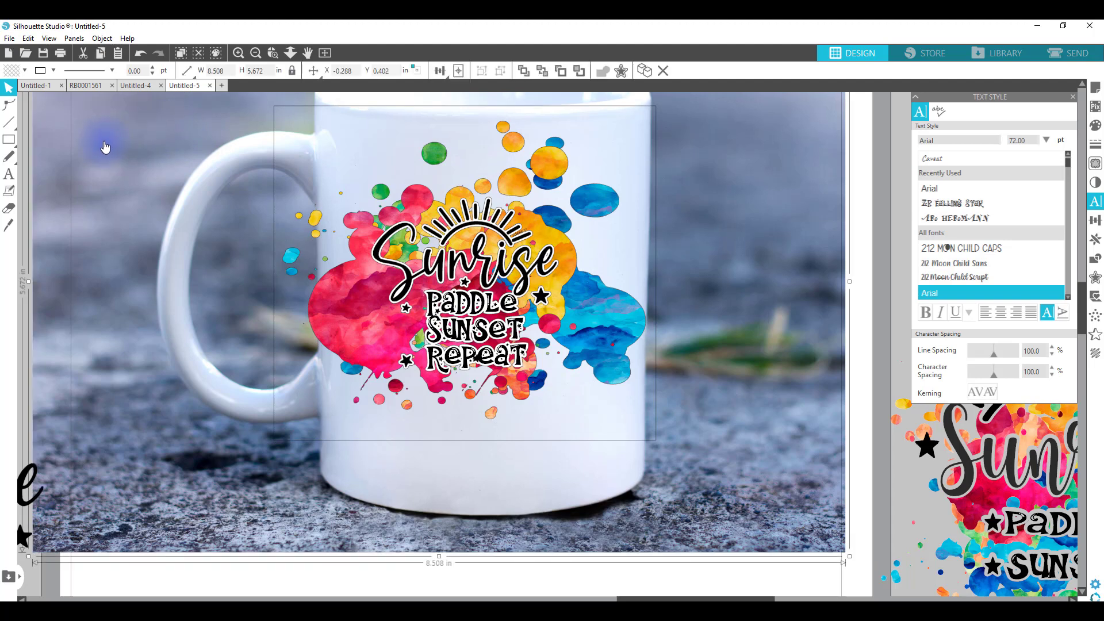
pyautogui.click(903, 239)
pyautogui.hotkey('ctrl', 'z')
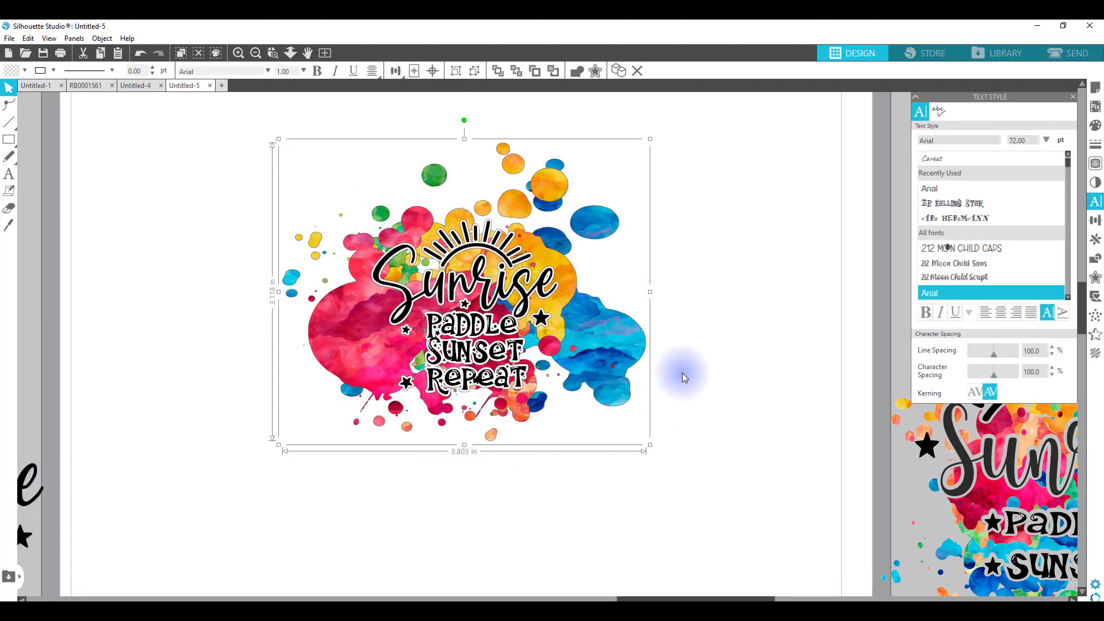
pyautogui.scroll(4, 693, 286)
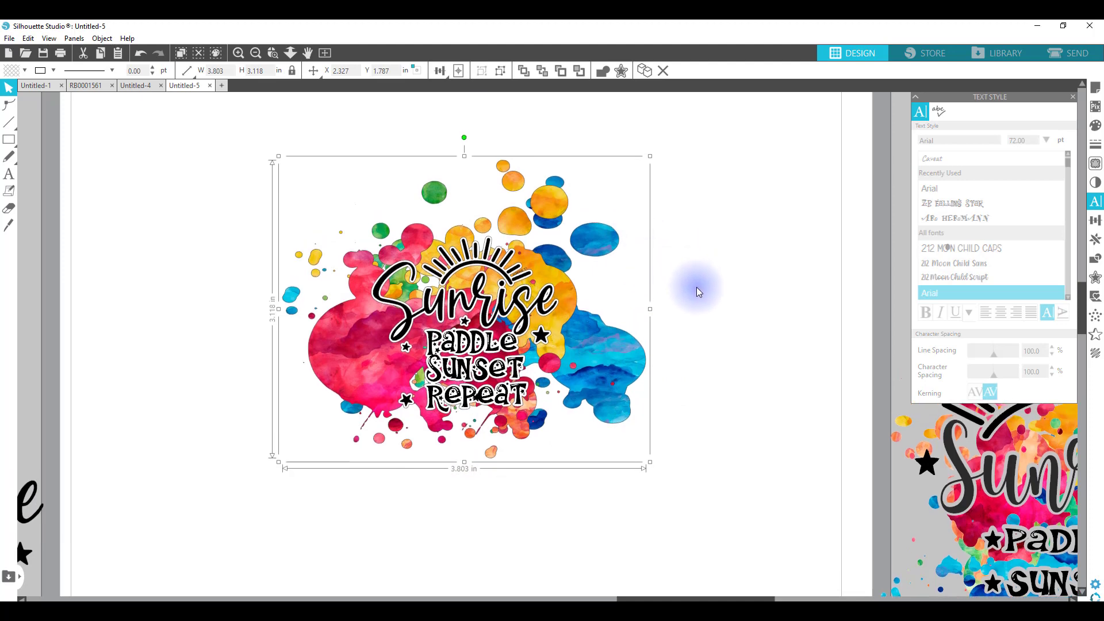
pyautogui.scroll(2, 486, 307)
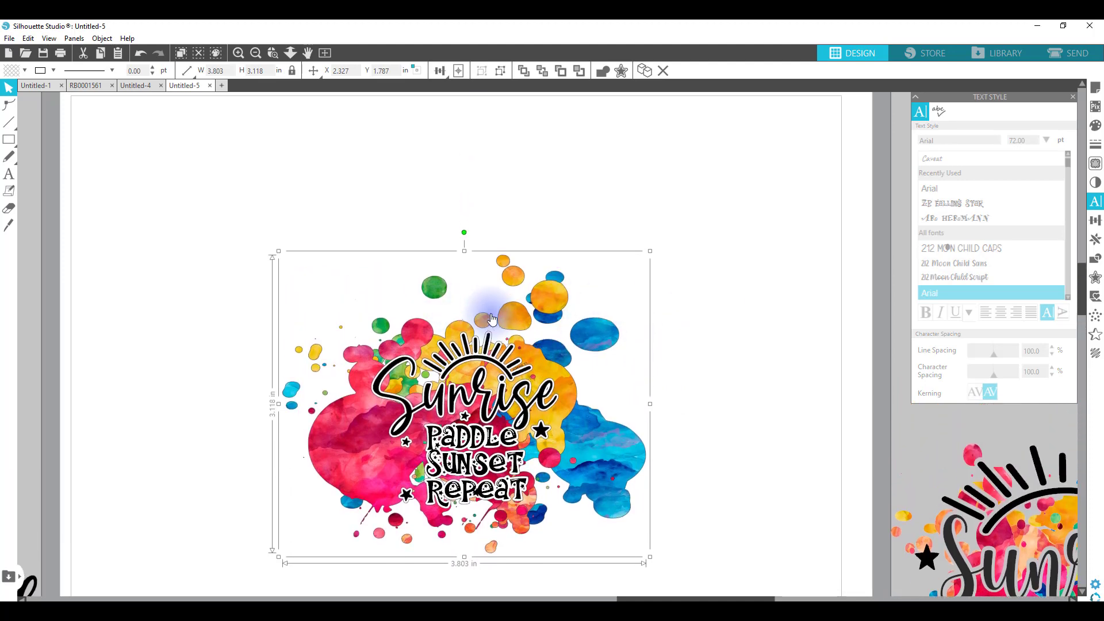
# Shift the spare lettering and splatter artwork farther left, away from the page.
pyautogui.click(254, 53)
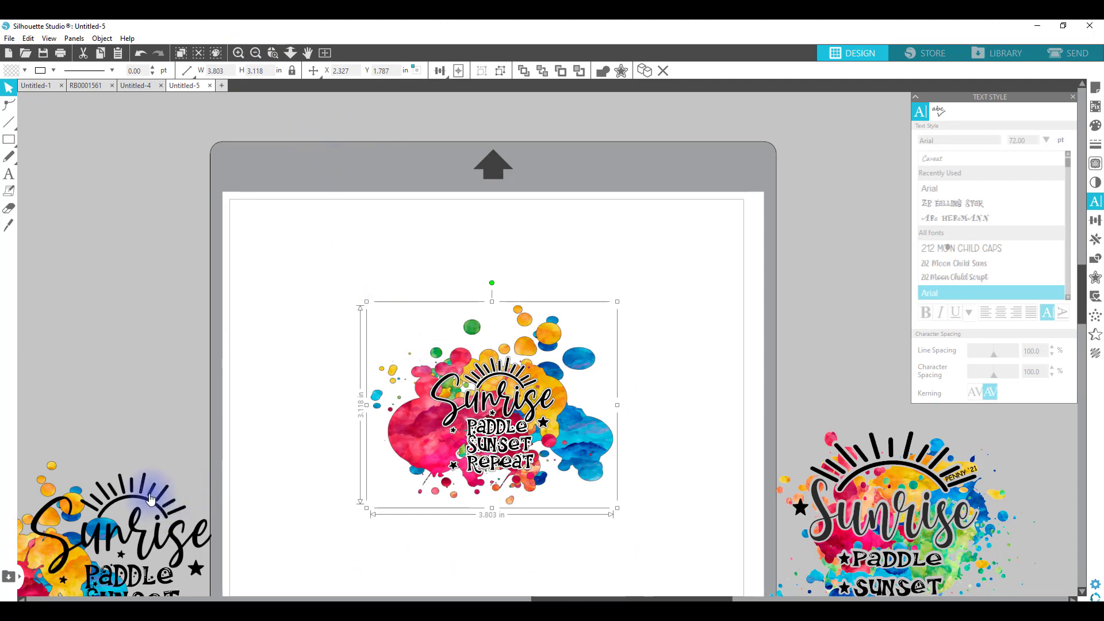
pyautogui.click(111, 492)
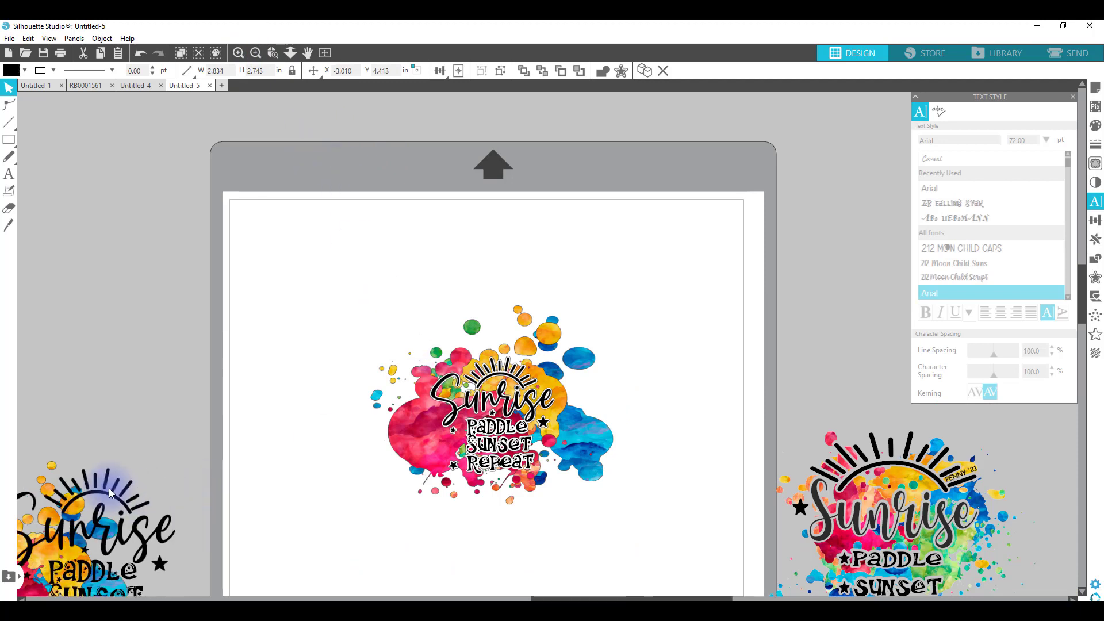
pyautogui.moveTo(111, 493); pyautogui.dragTo(98, 487)
# Move the grouped design towards the page's upper-left corner and enlarge it to about 6.382 in wide.
pyautogui.moveTo(444, 456); pyautogui.dragTo(328, 403)
pyautogui.click(445, 391)
pyautogui.moveTo(493, 454); pyautogui.dragTo(702, 546)
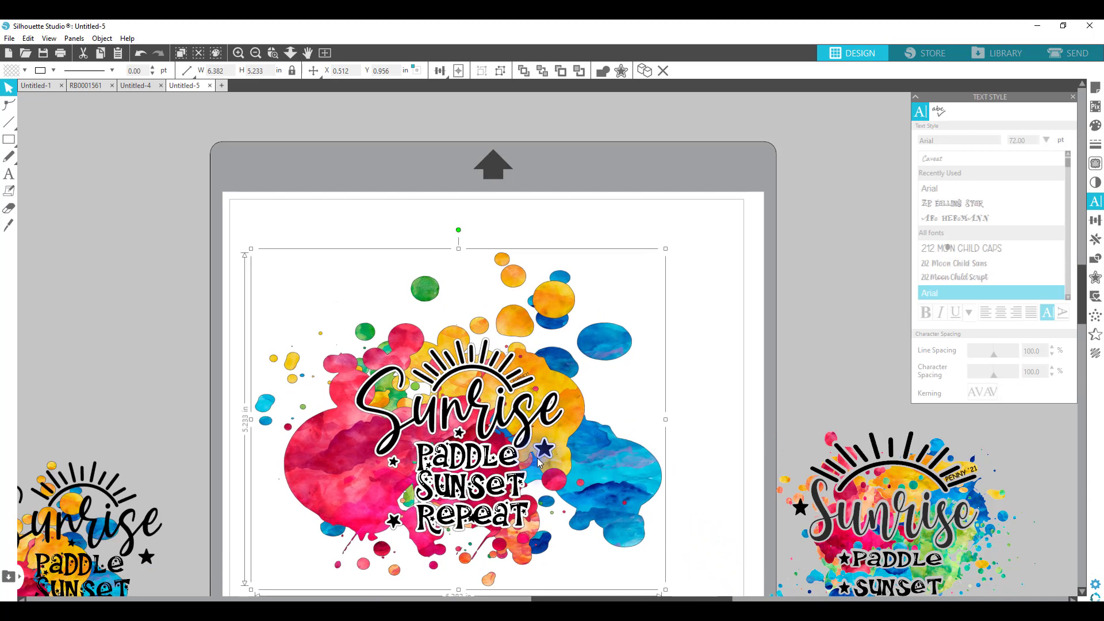
pyautogui.moveTo(538, 459); pyautogui.dragTo(537, 435)
# Scale the grouped design back down and set its width to 4 in with proportions locked.
pyautogui.moveTo(667, 565); pyautogui.dragTo(515, 435)
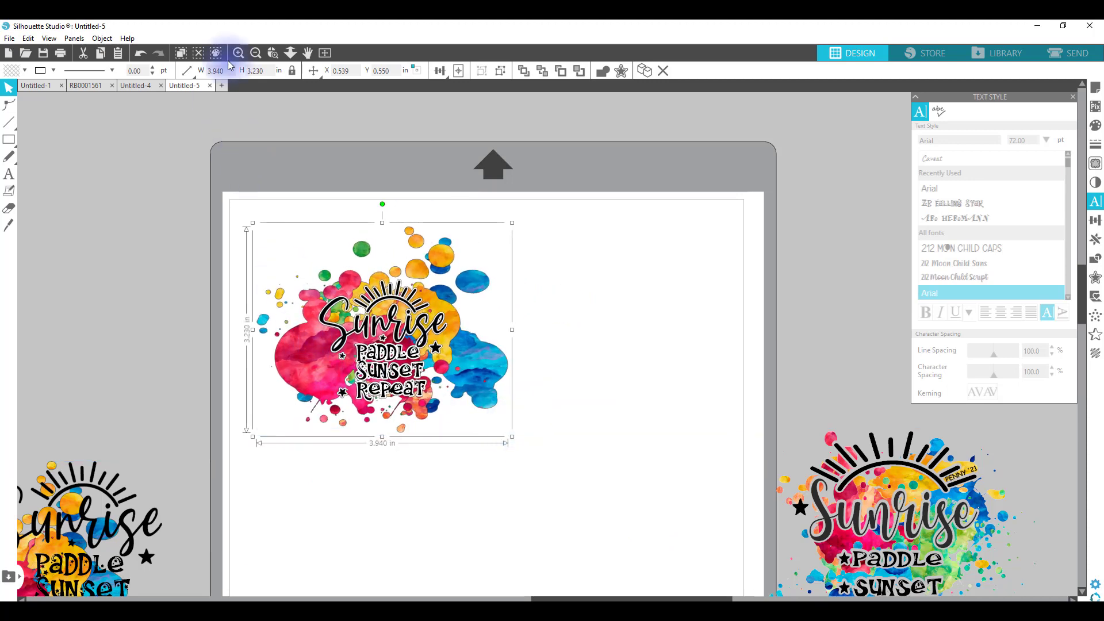
pyautogui.write('4')
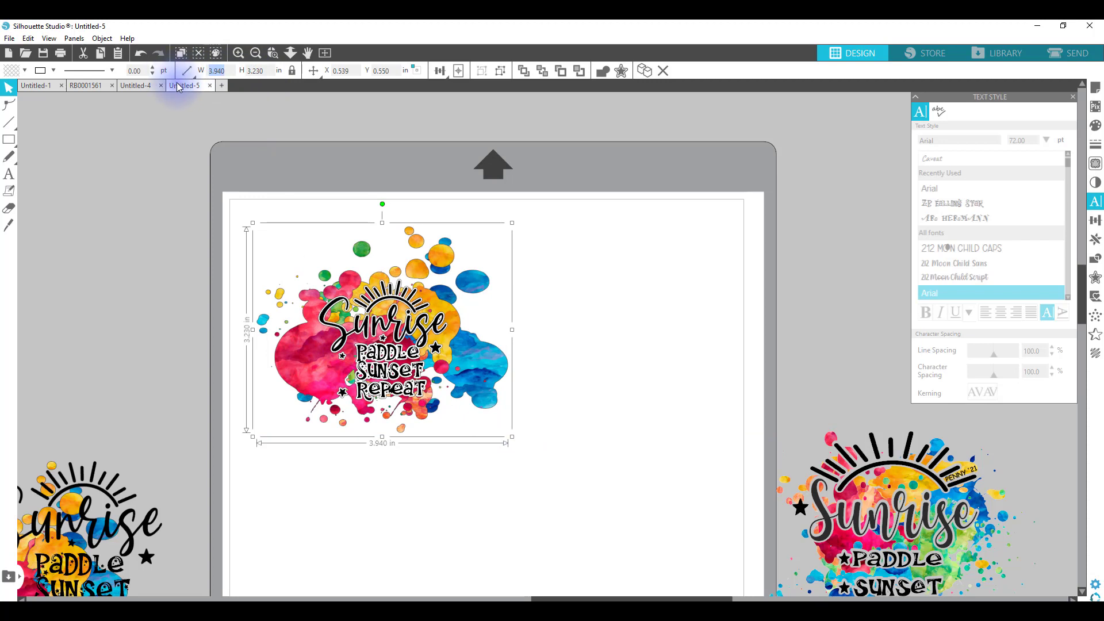
pyautogui.press('Return')
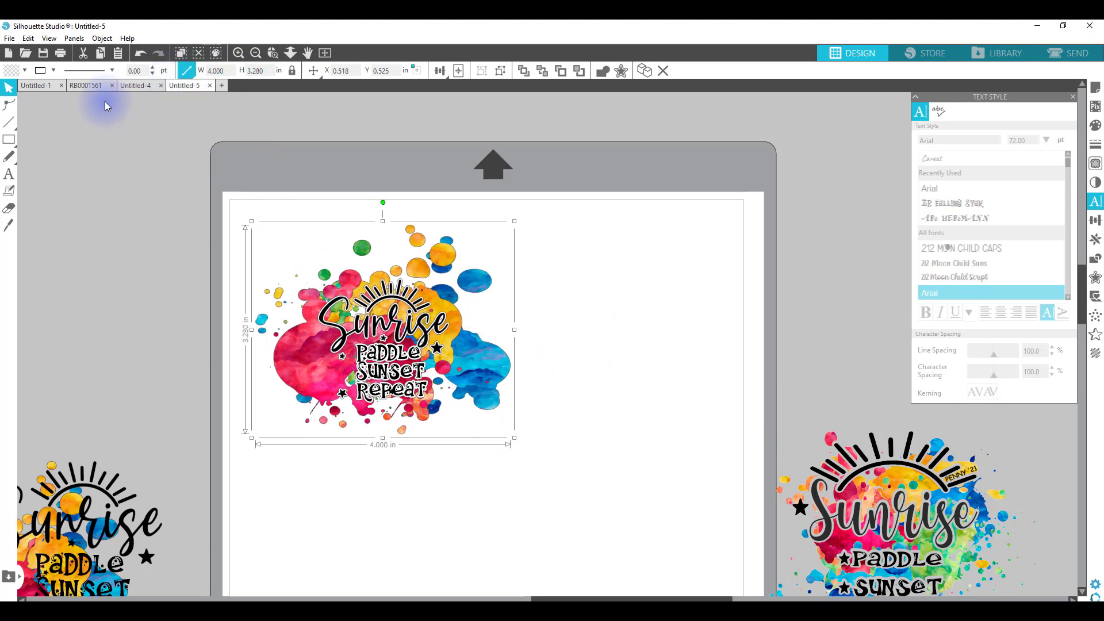
# Open the print preview for the page, proceed to the printer selection and choose the EPSONF2E3F7 (WF-7720) printer.
pyautogui.click(8, 40)
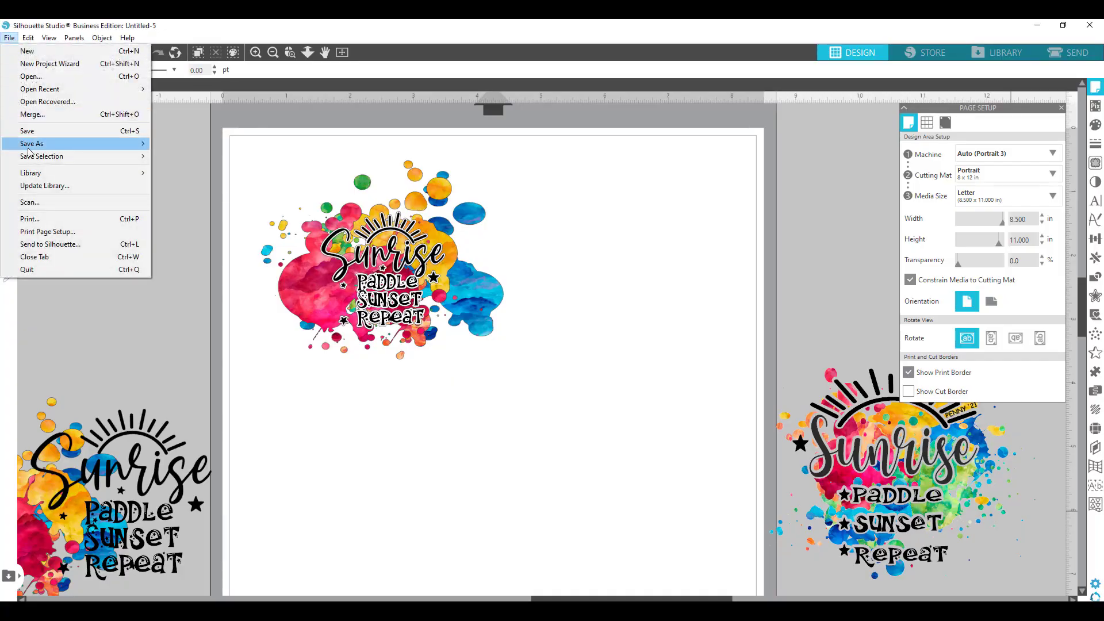
pyautogui.click(46, 223)
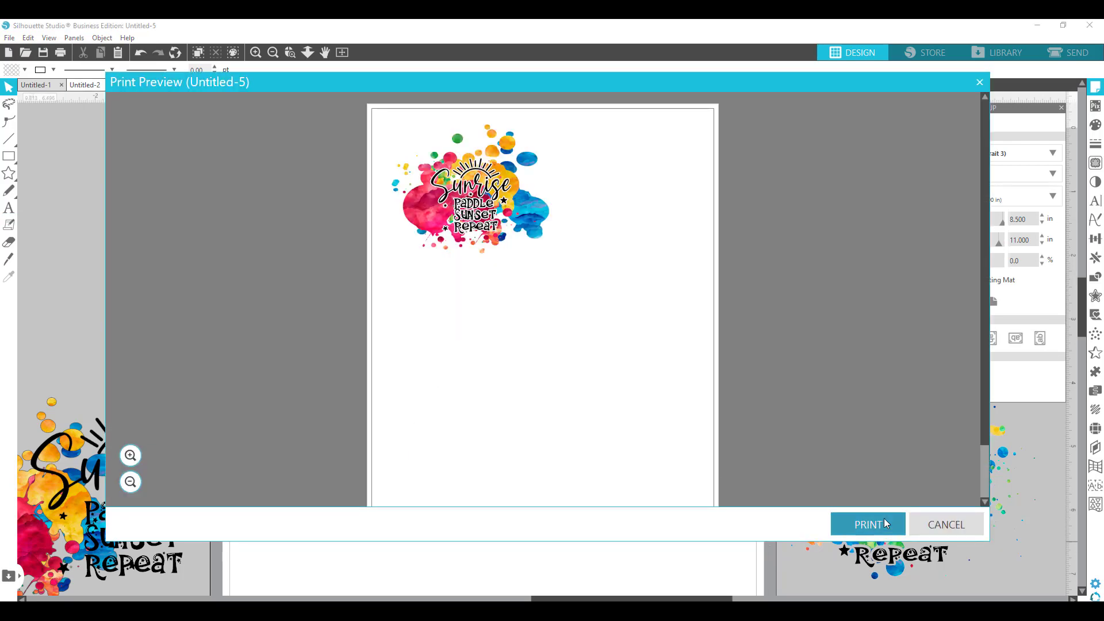
pyautogui.click(866, 526)
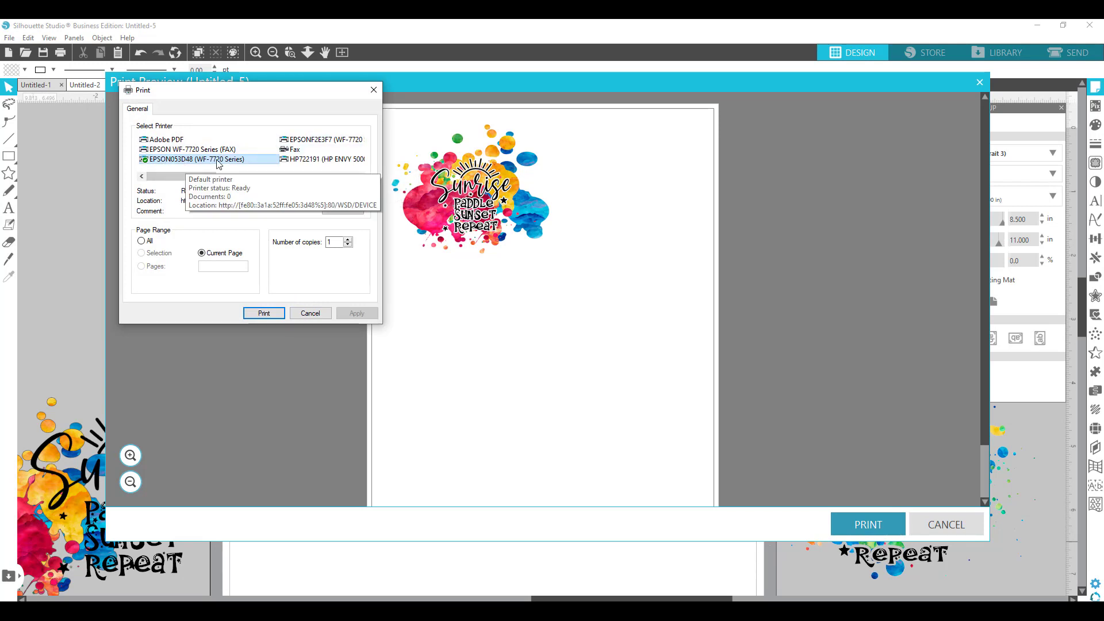
pyautogui.click(322, 142)
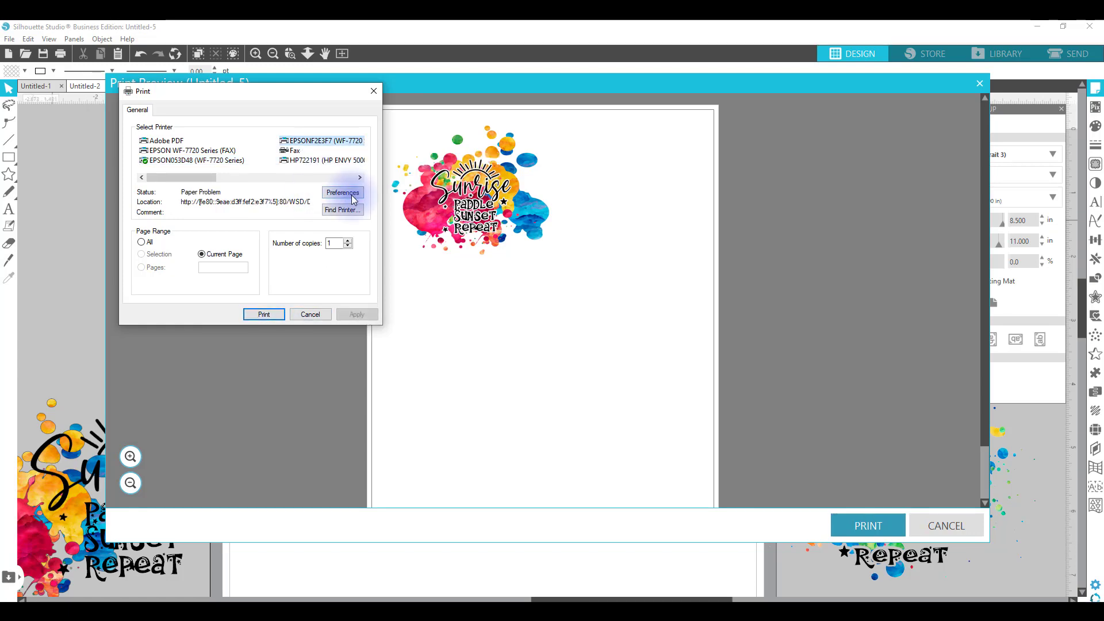
# Try the Sublimation NEWEST preset in the selected printer's preferences, and close the preferences.
pyautogui.click(343, 192)
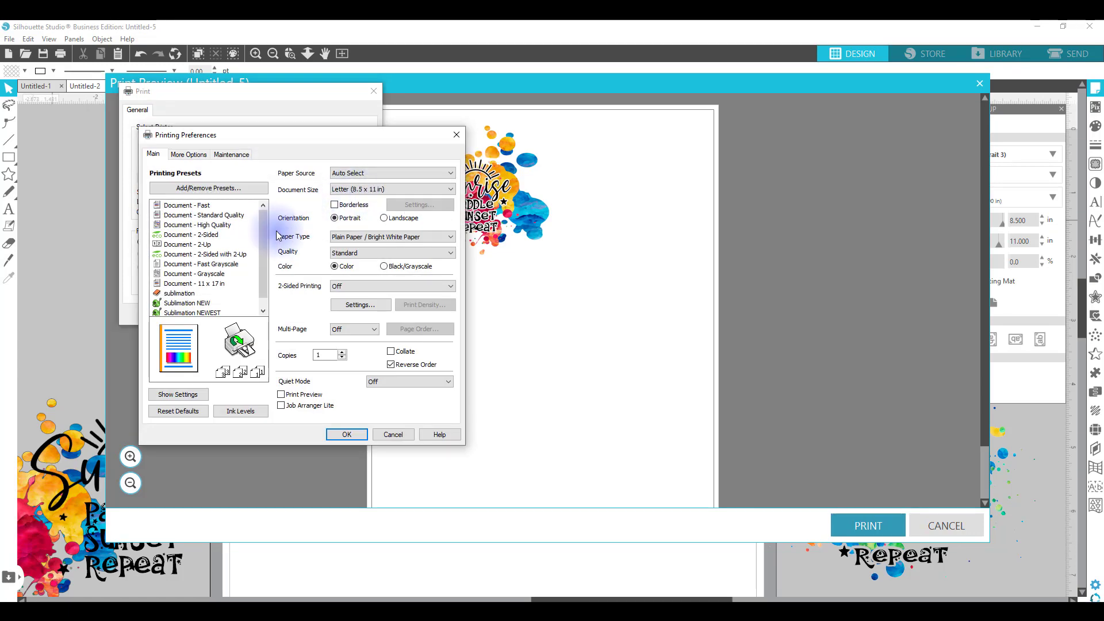
pyautogui.scroll(-1, 266, 228)
pyautogui.moveTo(181, 309)
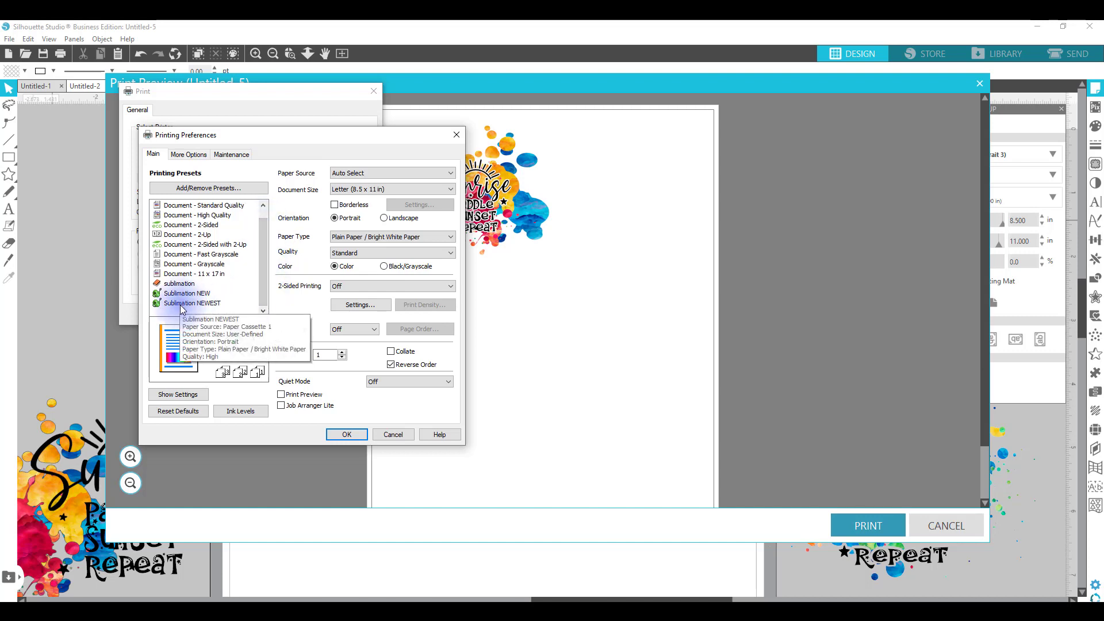
pyautogui.click(182, 306)
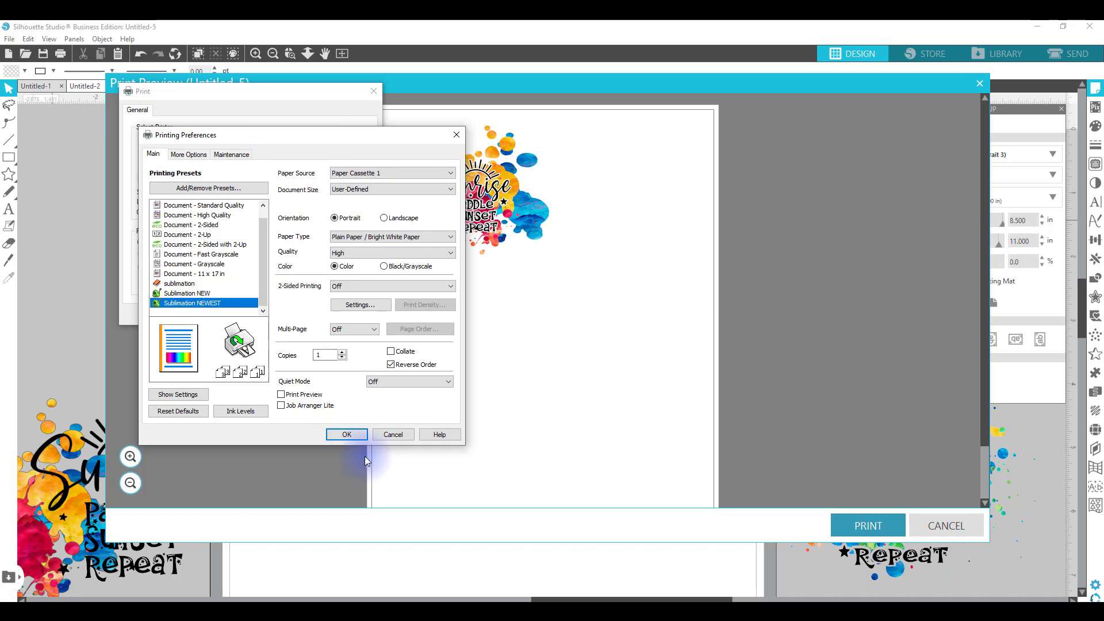
pyautogui.click(455, 136)
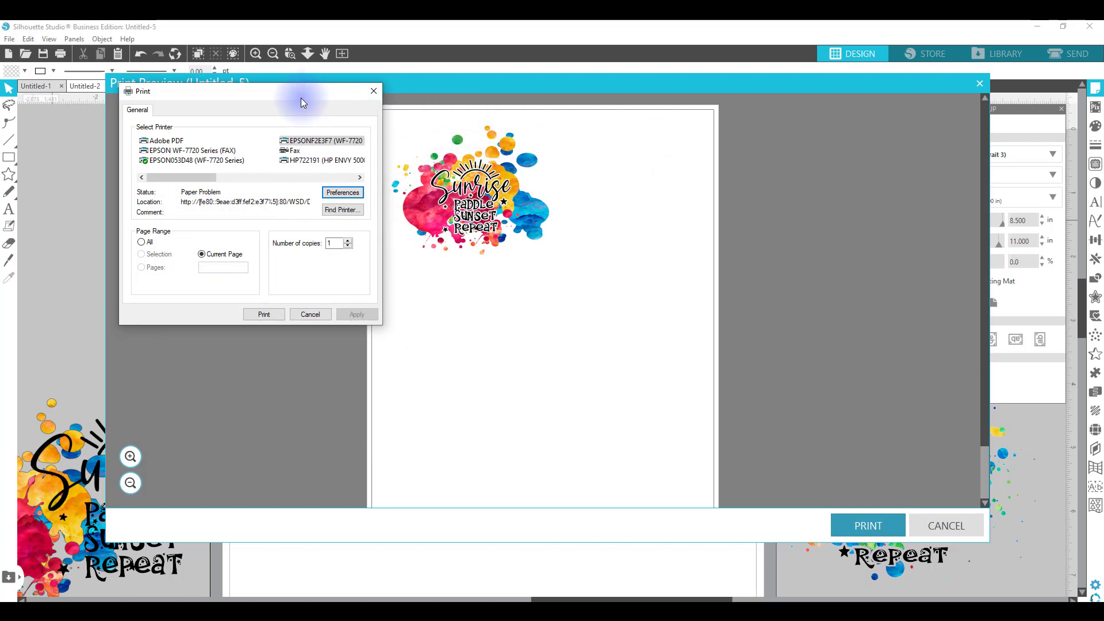
# Cancel the print job, pick the polygon tool and close the print preview.
pyautogui.moveTo(301, 99); pyautogui.dragTo(225, 135)
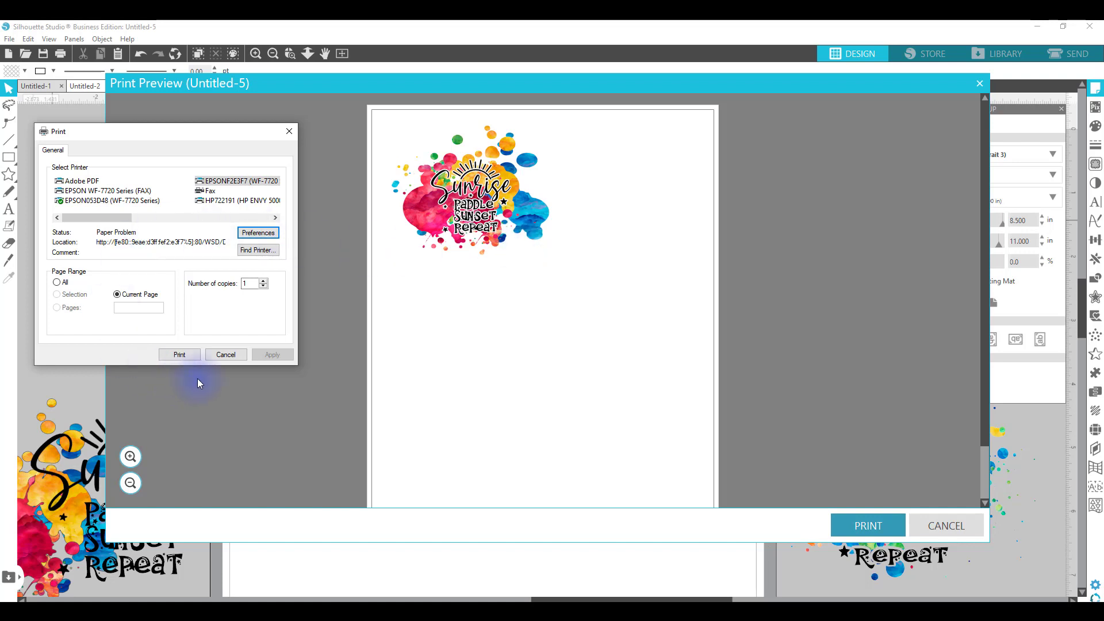
pyautogui.click(225, 355)
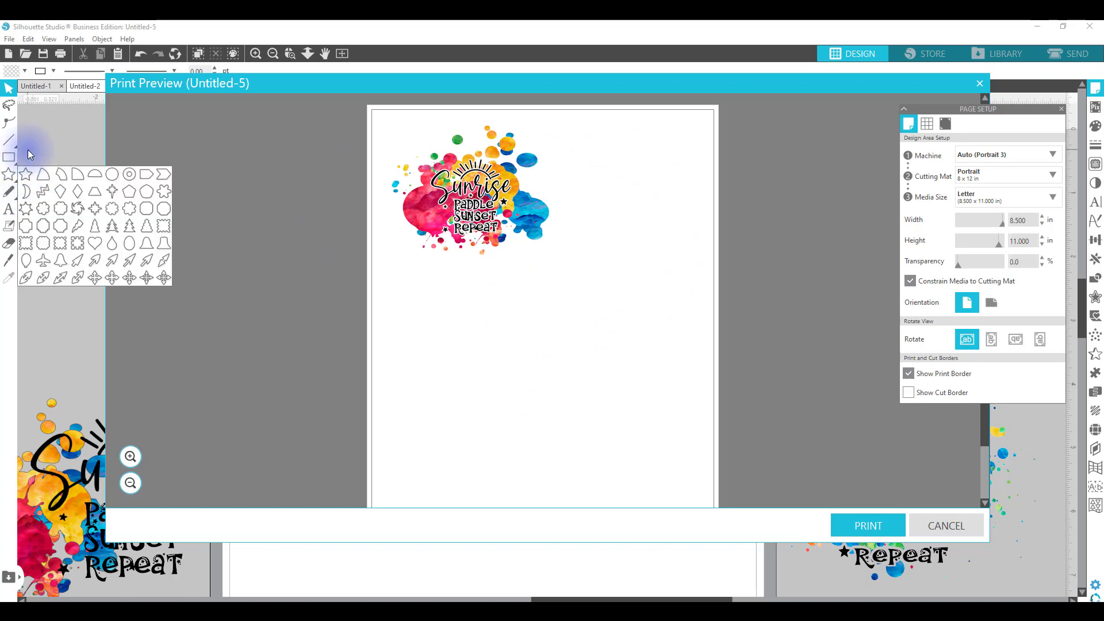
pyautogui.moveTo(11, 145)
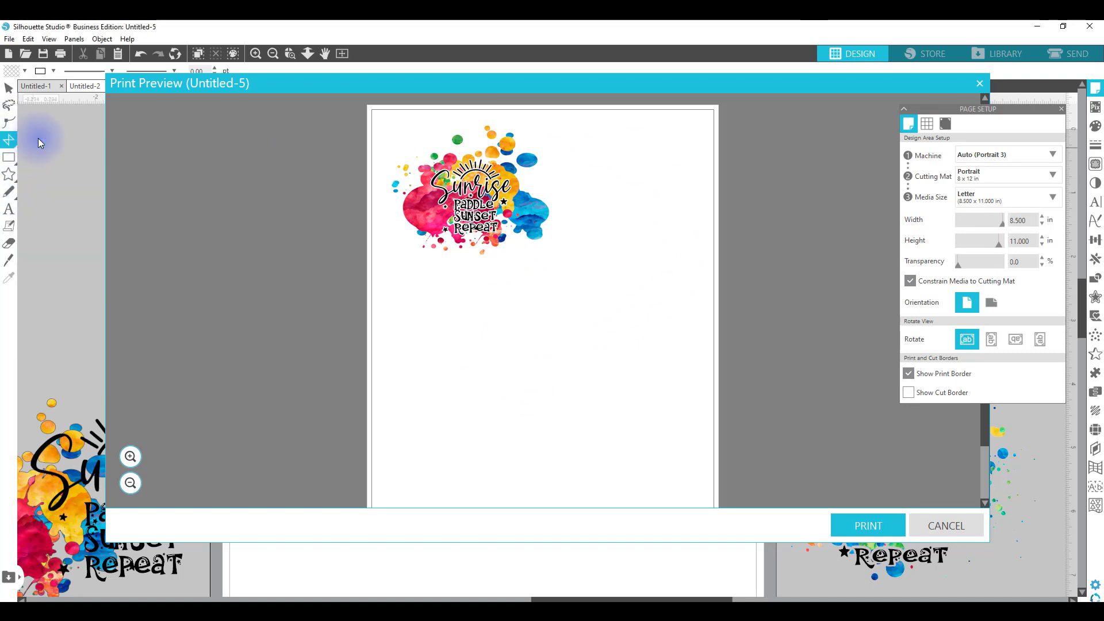
pyautogui.click(37, 140)
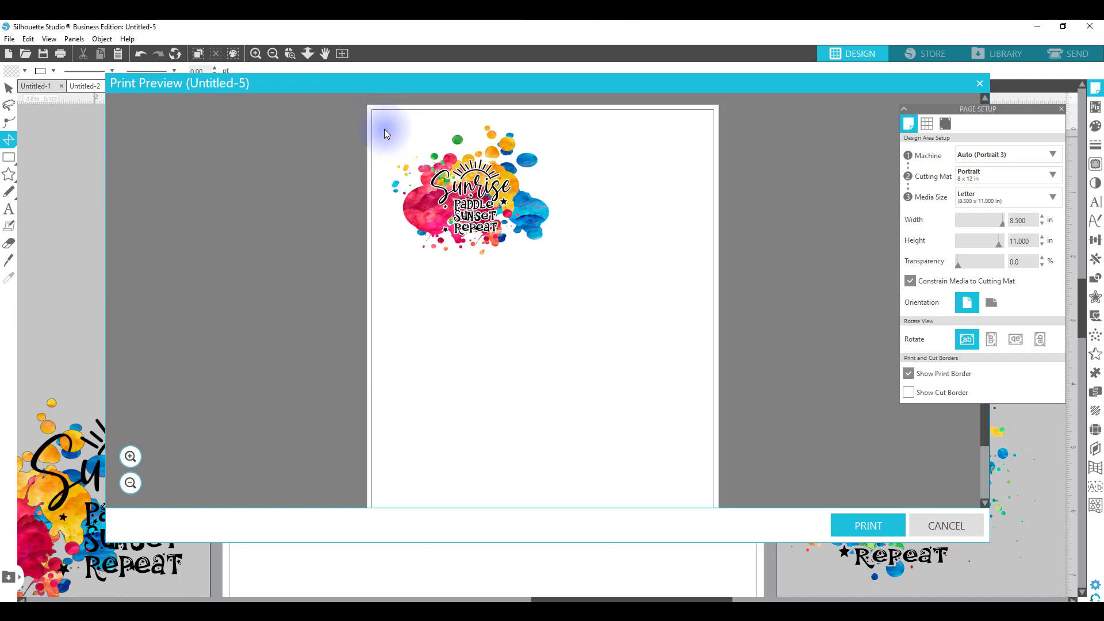
pyautogui.click(385, 134)
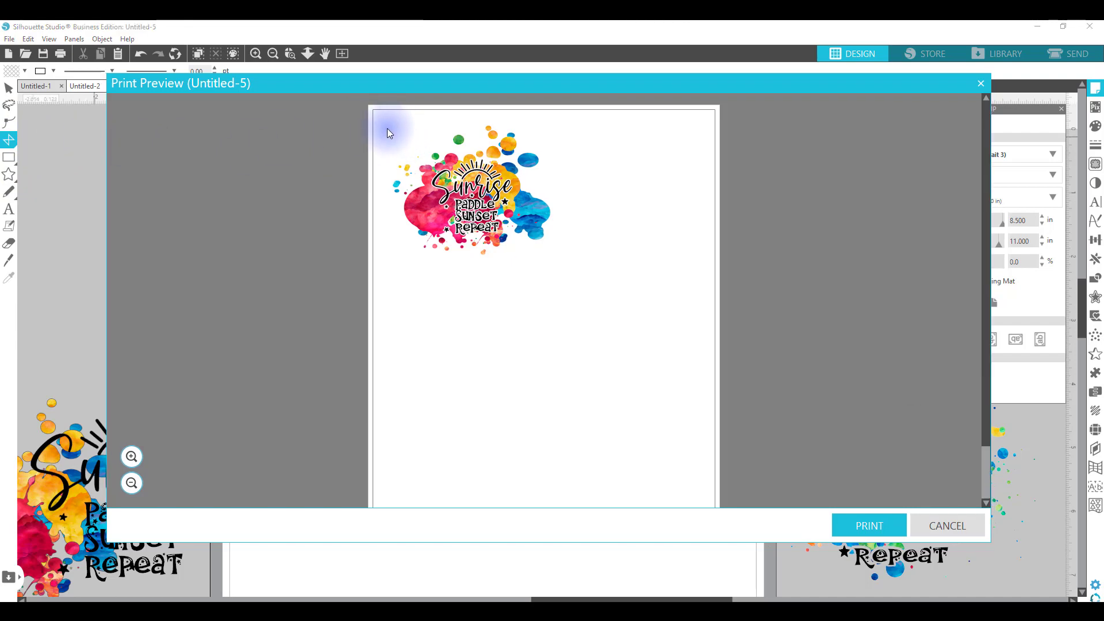
pyautogui.click(982, 83)
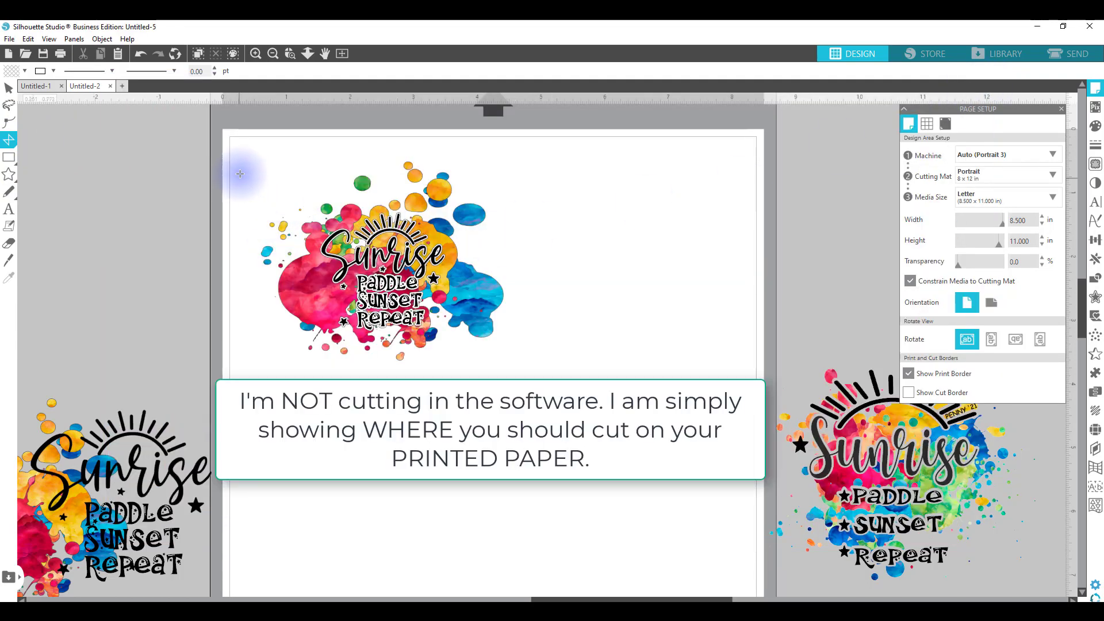
# Draw a closed polygon about 4.5 by 3.49 in around the grouped design, with its upper-right corner cut off.
pyautogui.moveTo(243, 153); pyautogui.dragTo(318, 150)
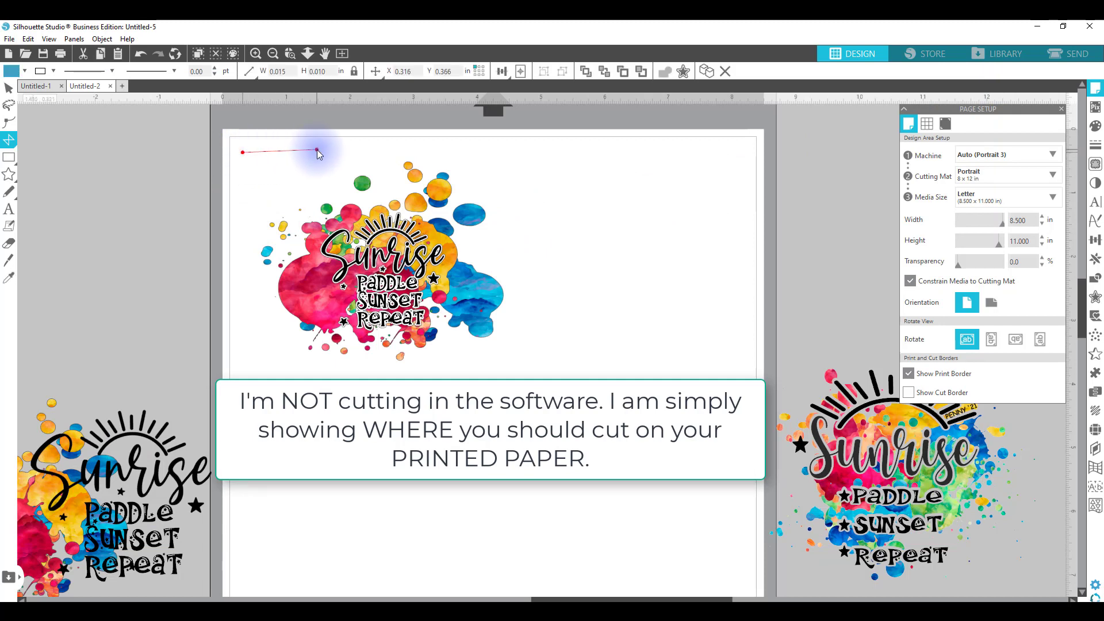
pyautogui.click(318, 150)
pyautogui.click(435, 149)
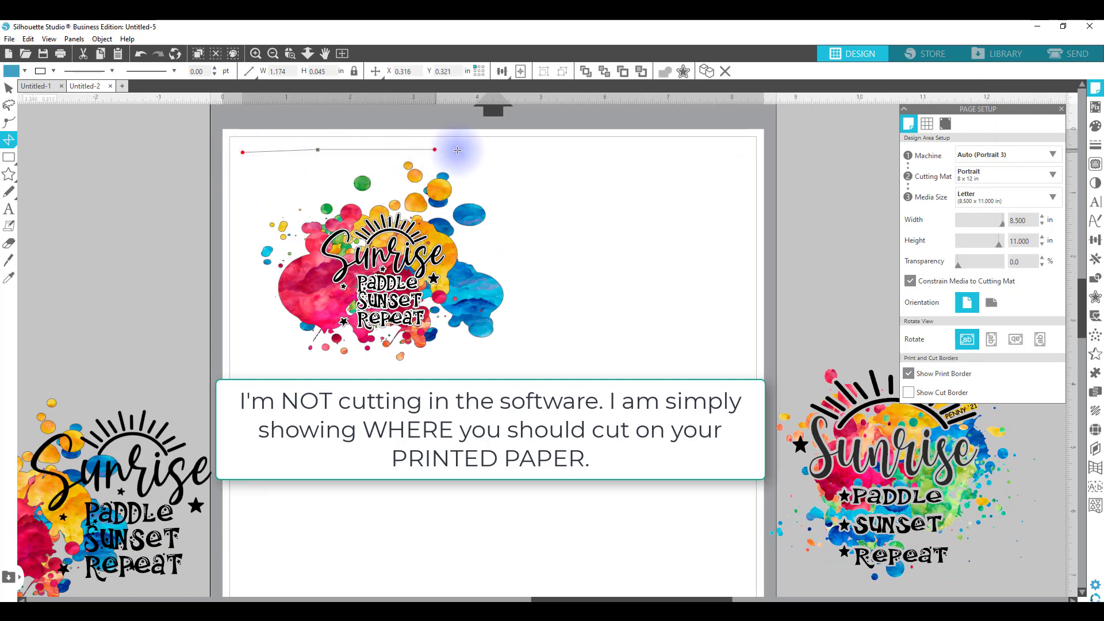
pyautogui.click(487, 153)
pyautogui.click(511, 187)
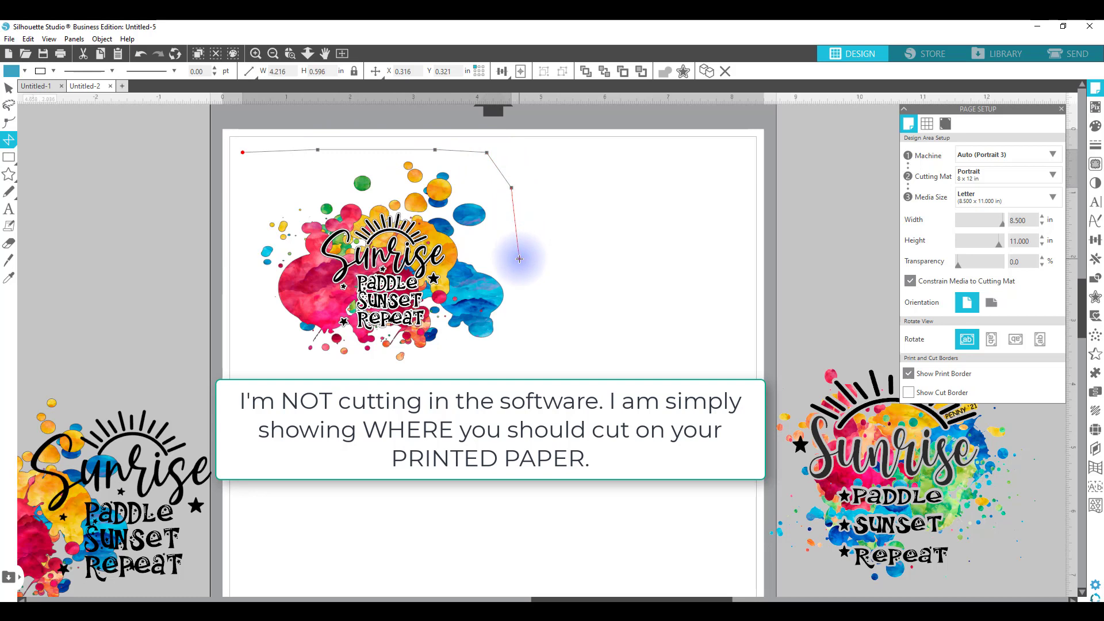
pyautogui.click(519, 259)
pyautogui.click(521, 344)
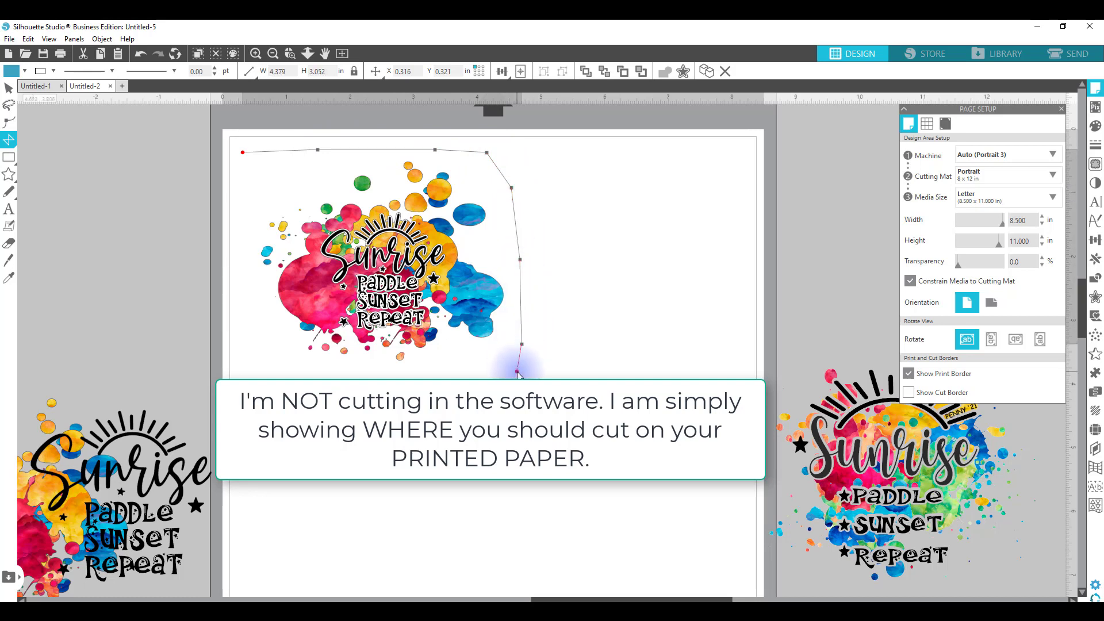
pyautogui.click(517, 372)
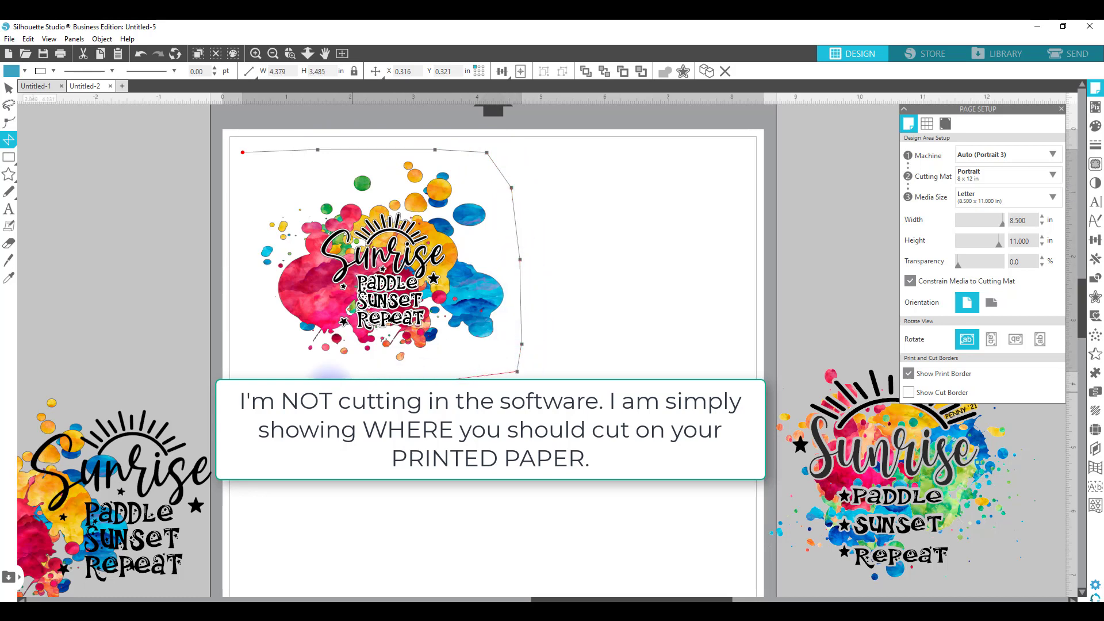
pyautogui.click(236, 370)
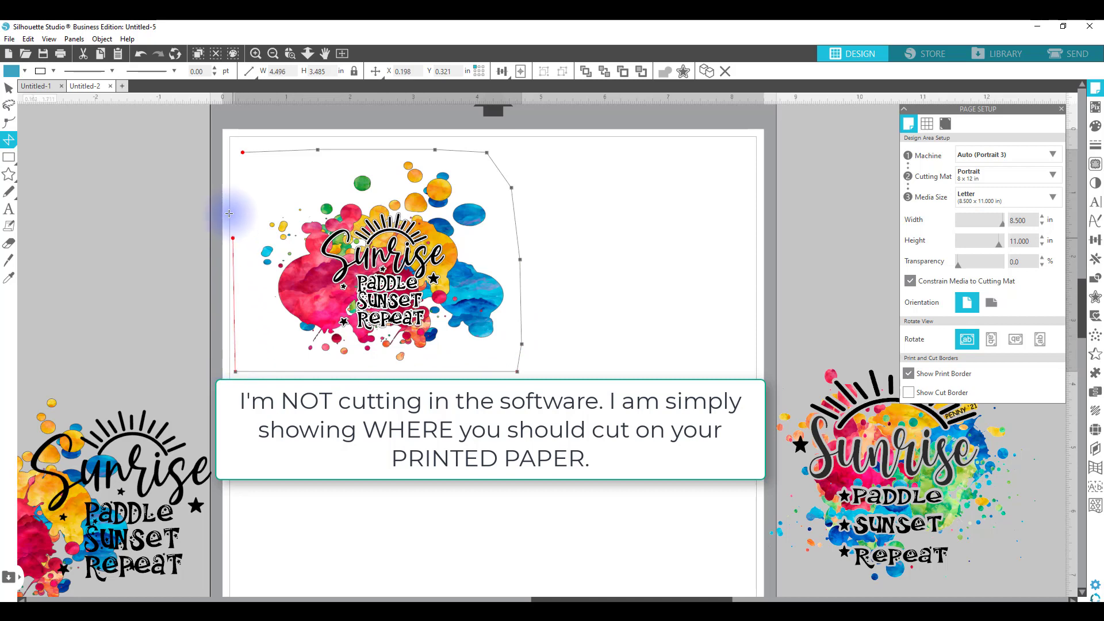
pyautogui.click(245, 154)
pyautogui.click(332, 168)
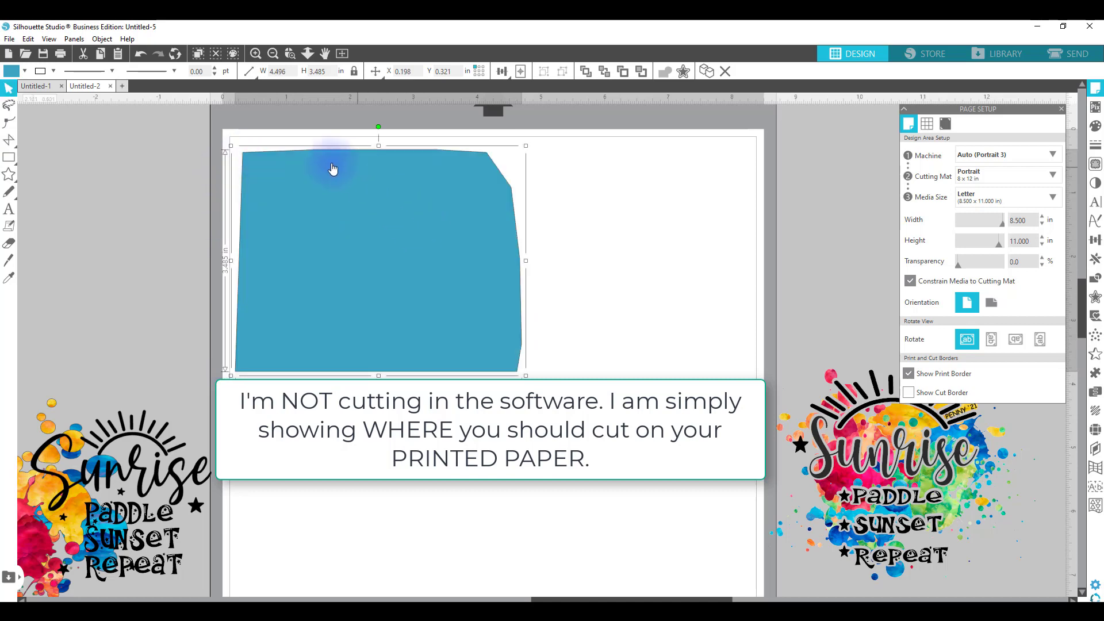
# Send the filled polygon behind the grouped design and delete it.
pyautogui.rightClick(390, 233)
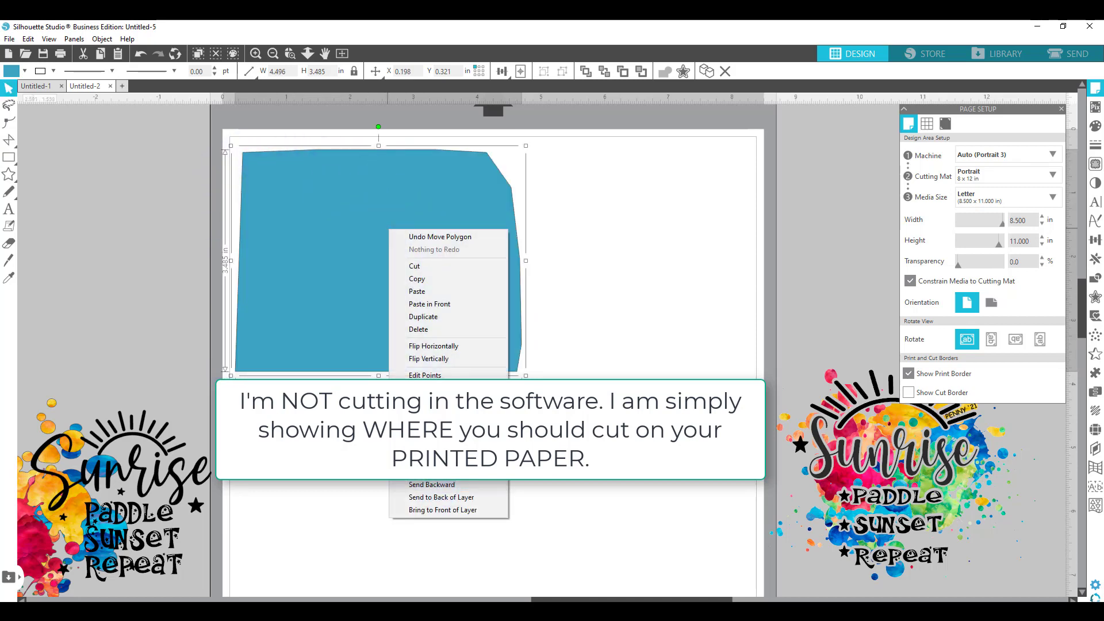
pyautogui.click(425, 471)
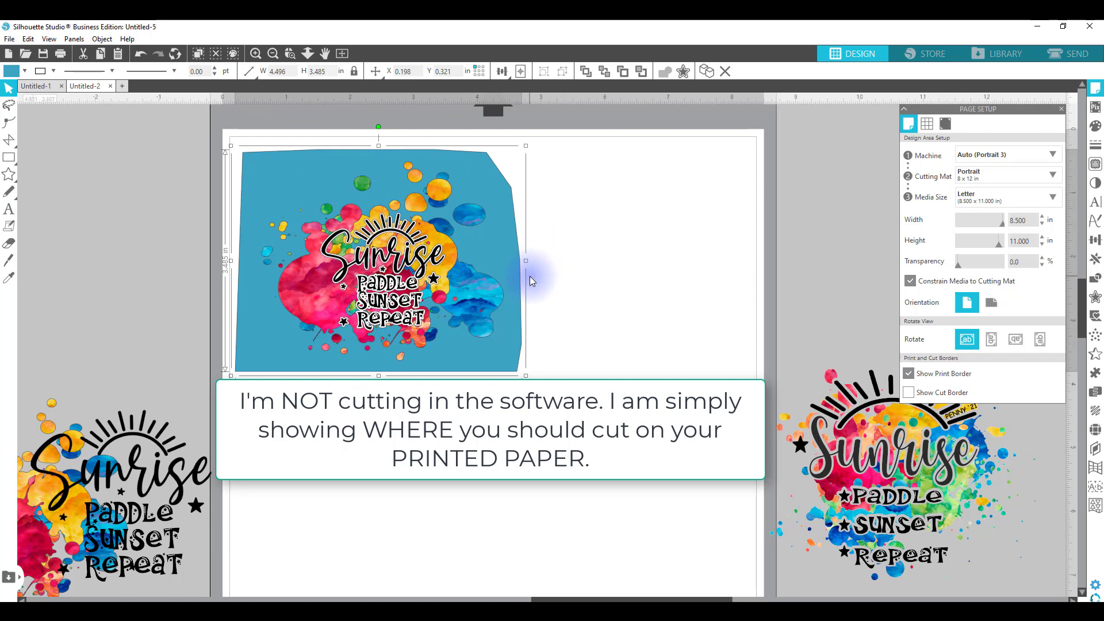
pyautogui.press('Delete')
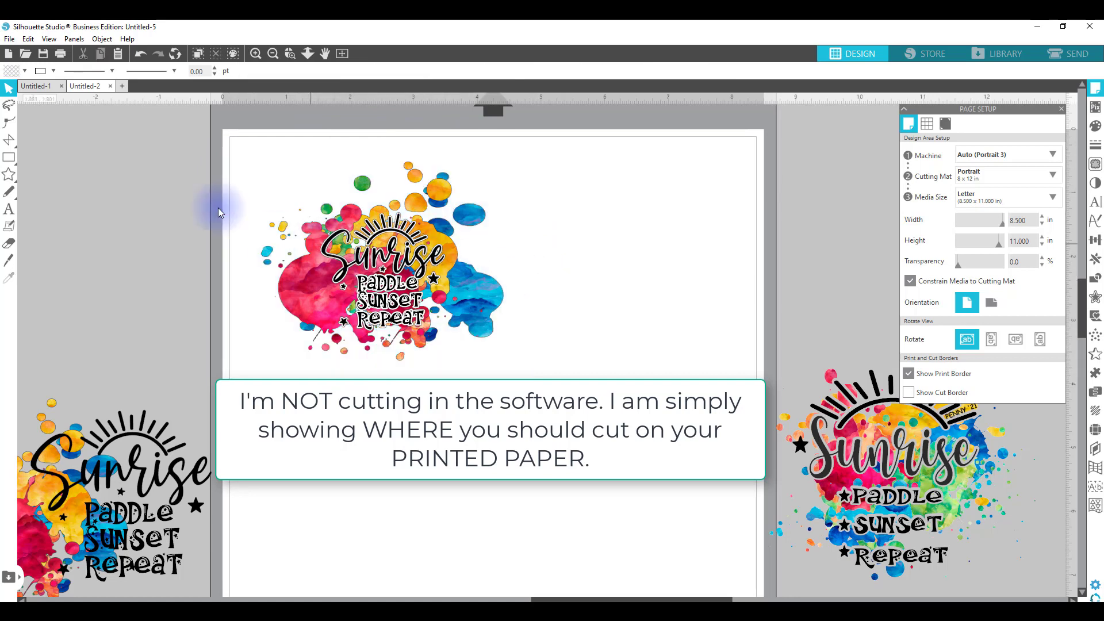
# Draw a closed, square-cornered polygon about 4.32 by 3.46 in around the grouped design.
pyautogui.click(11, 141)
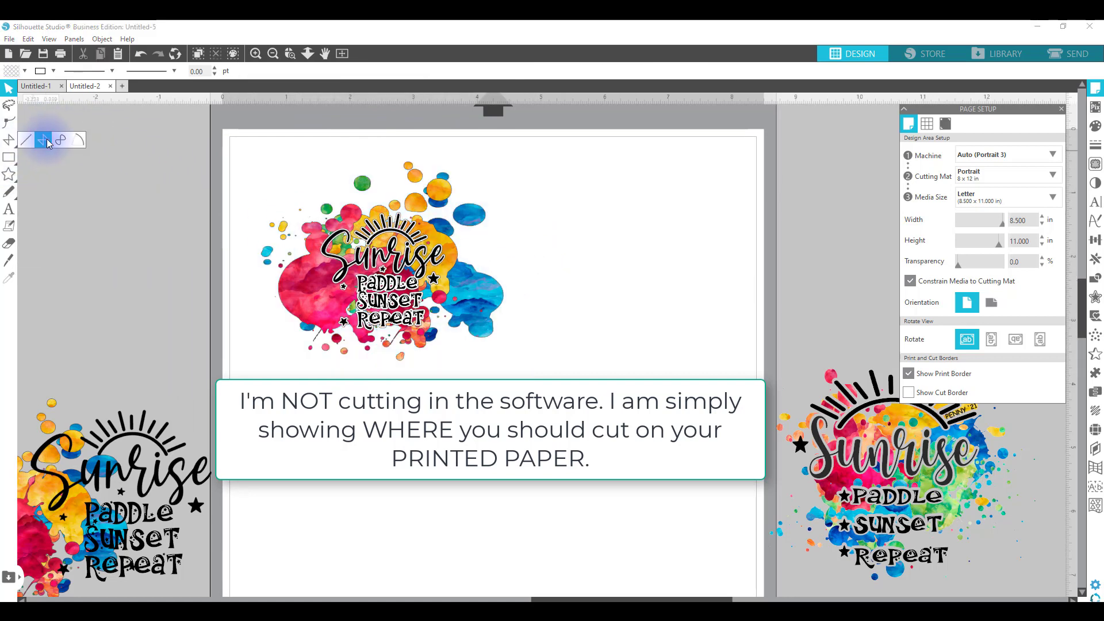
pyautogui.click(44, 141)
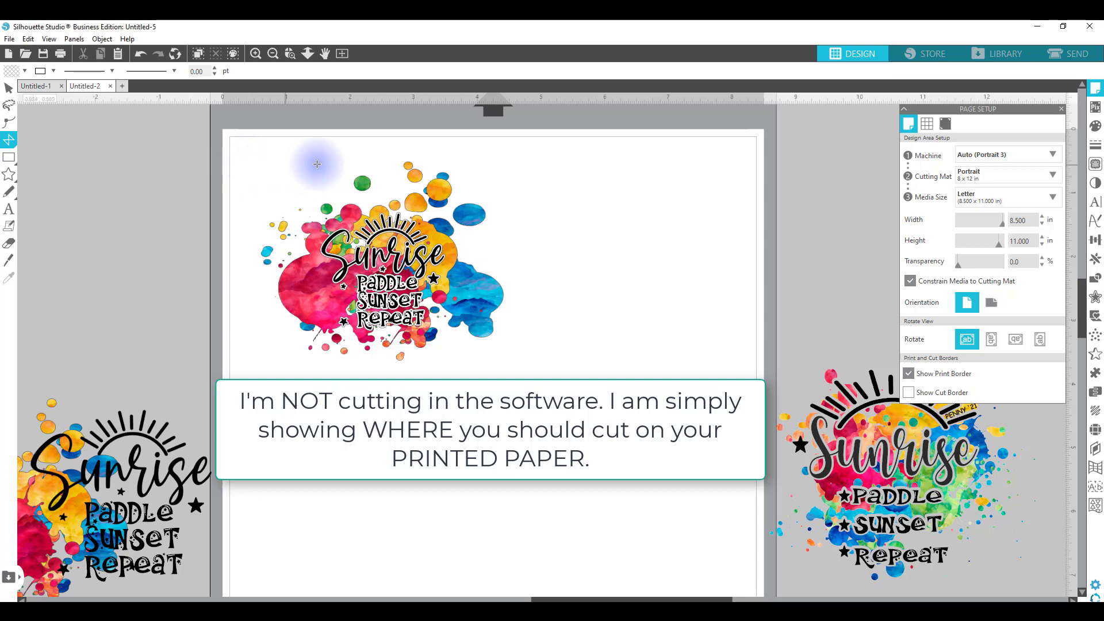
pyautogui.click(407, 155)
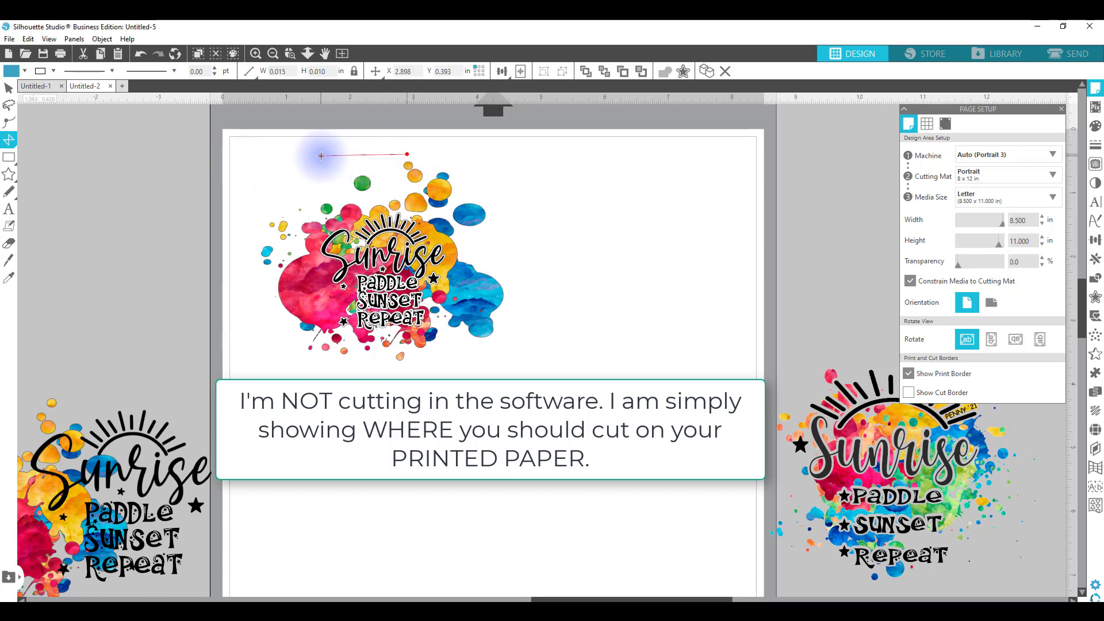
pyautogui.click(249, 154)
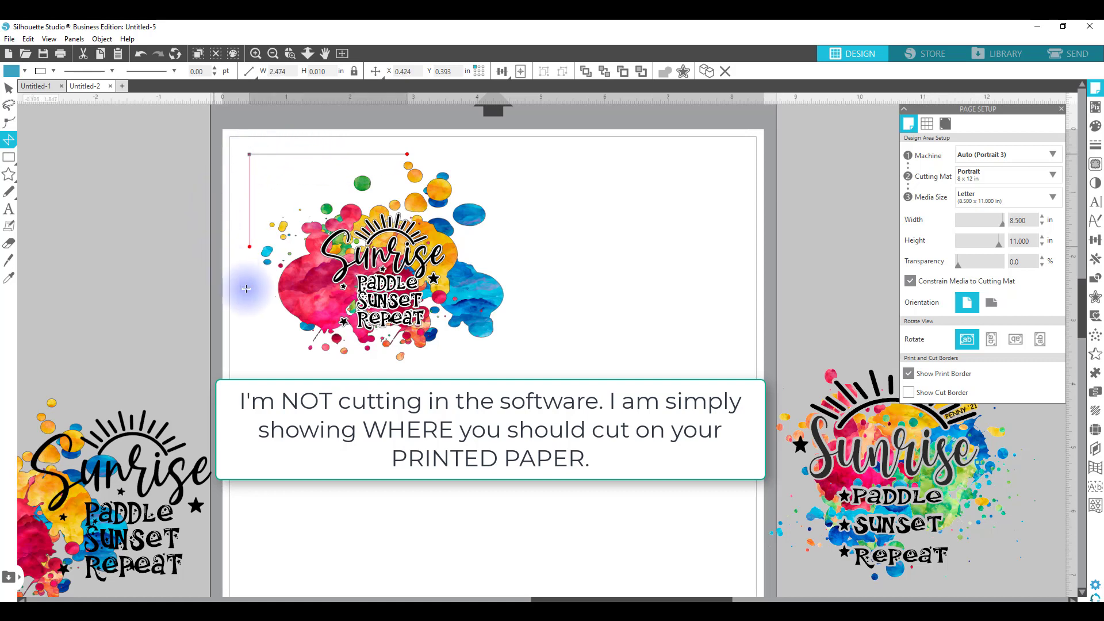
pyautogui.click(248, 372)
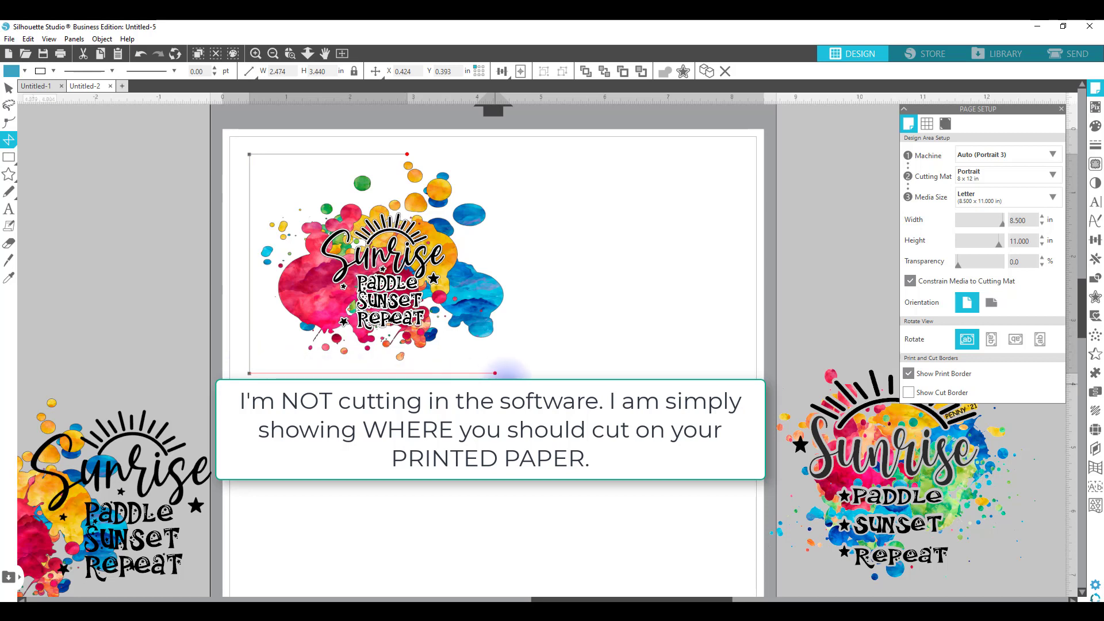
pyautogui.click(524, 373)
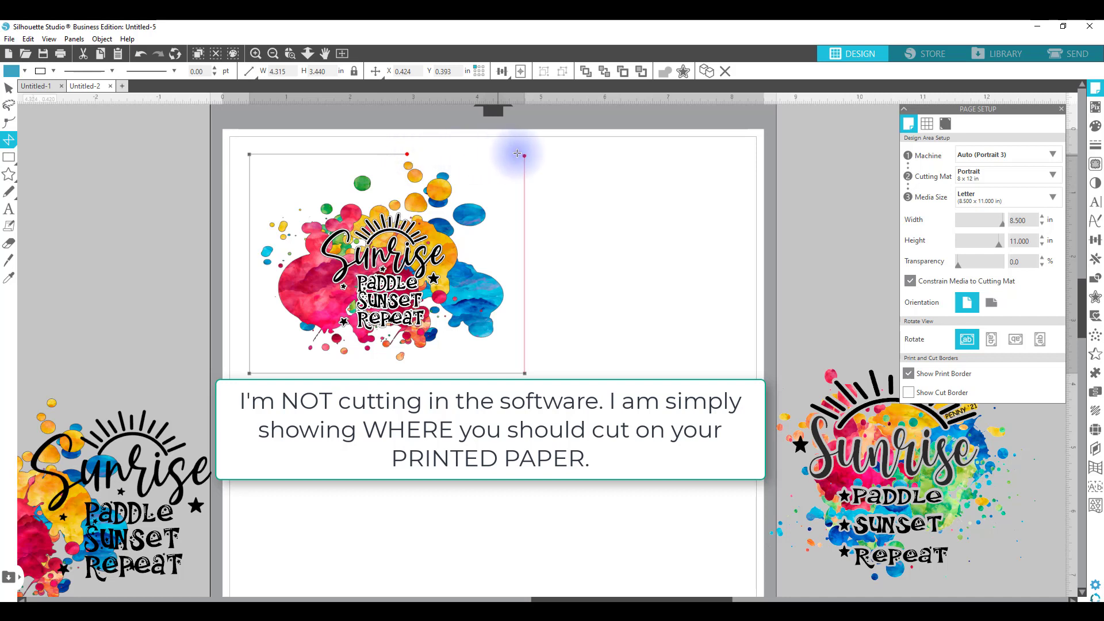
pyautogui.click(524, 153)
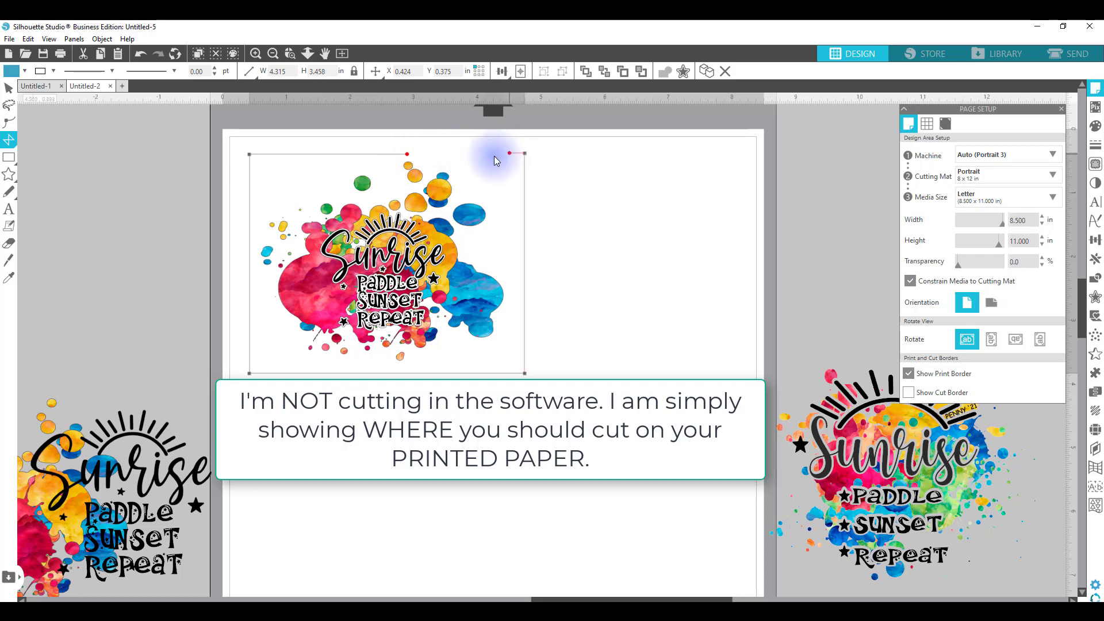
pyautogui.click(409, 155)
# Move the square-cornered polygon below the grouped design and delete it.
pyautogui.moveTo(481, 255); pyautogui.dragTo(486, 488)
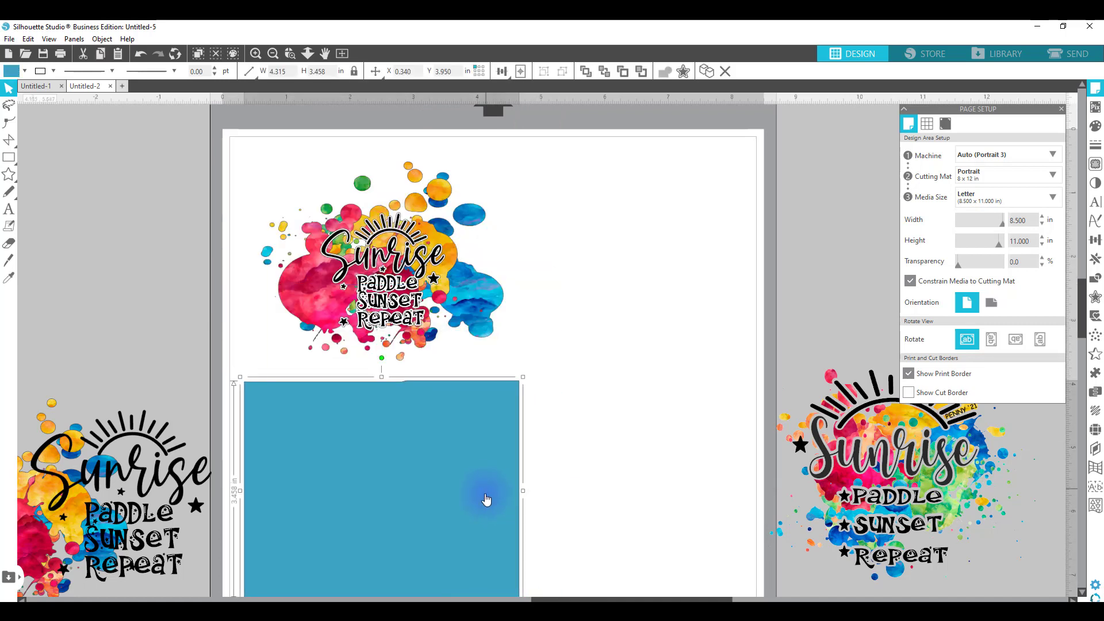
pyautogui.press('Delete')
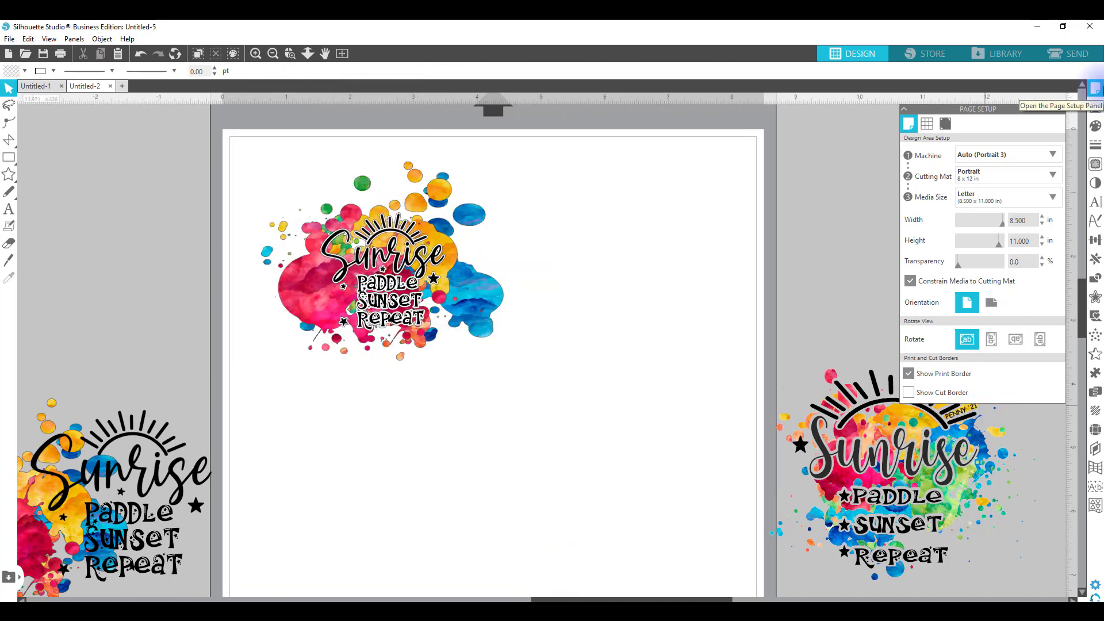